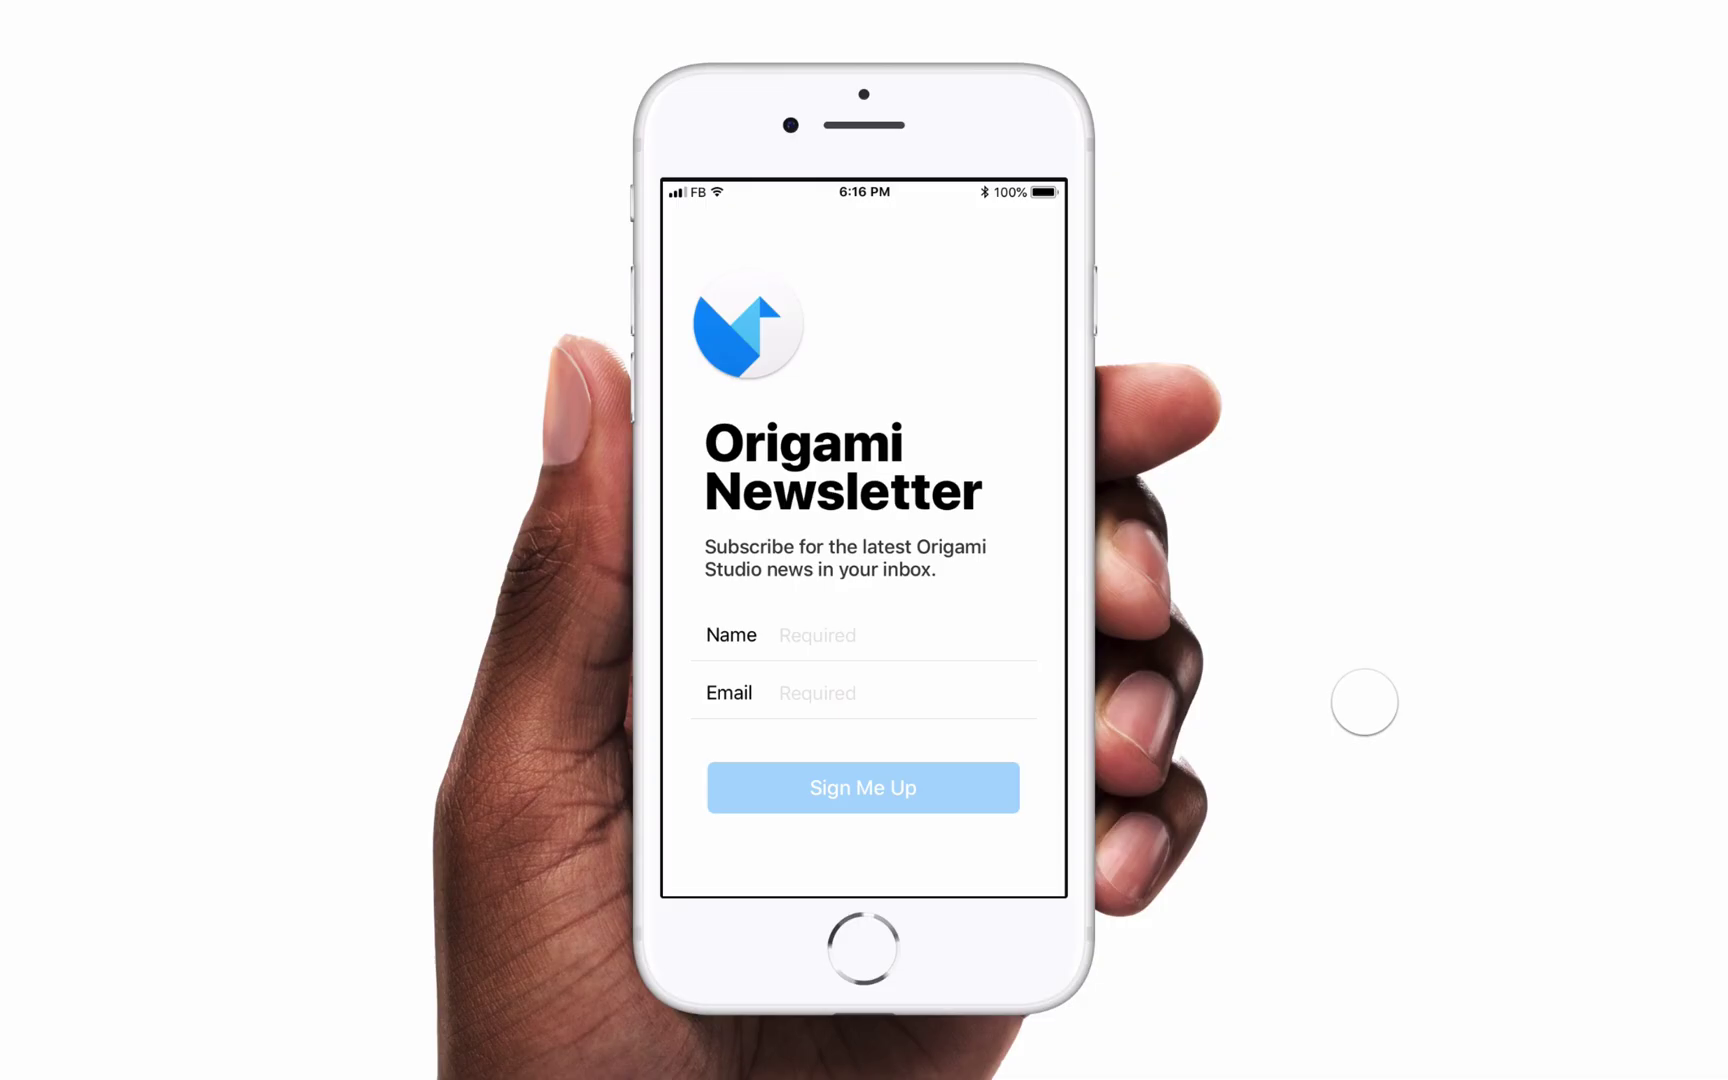
Fill in a sample name and email address, submit with Sign Me Up, then close the confirmation.
{"action": "left_click", "coordinate": [900, 636]}
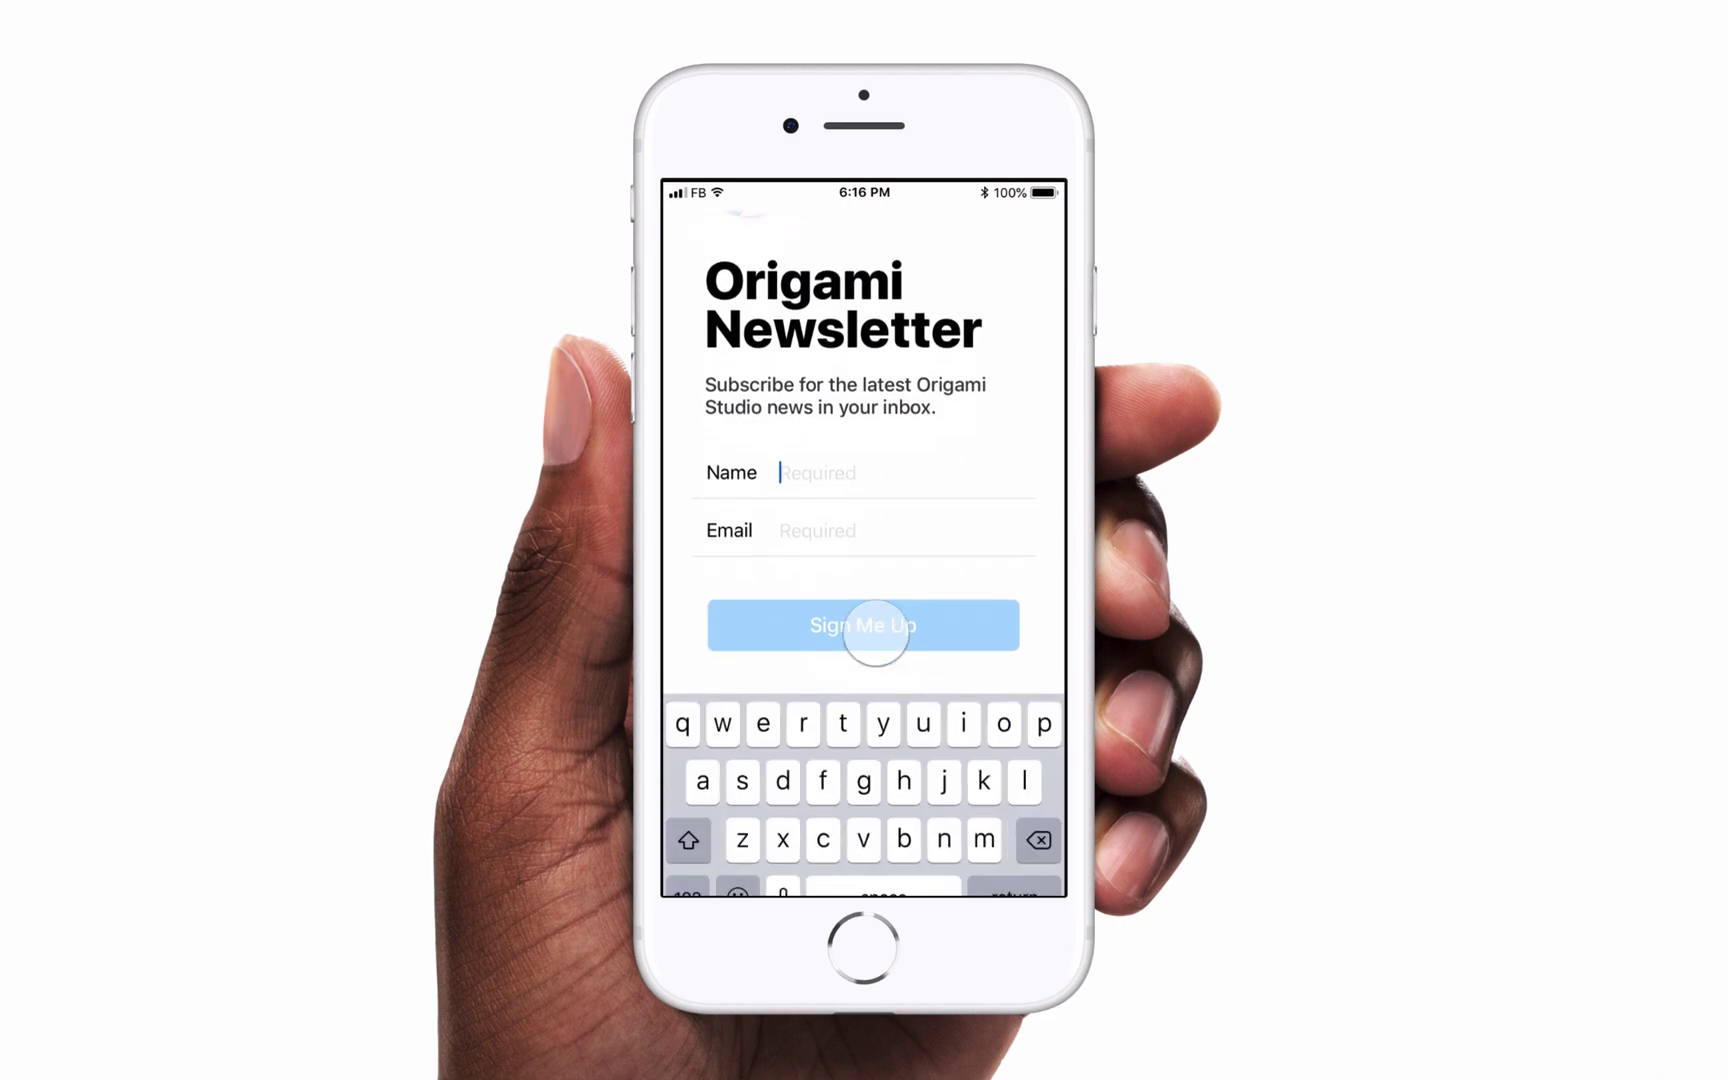
{"action": "type", "text": "Chris"}
{"action": "left_click", "coordinate": [818, 505]}
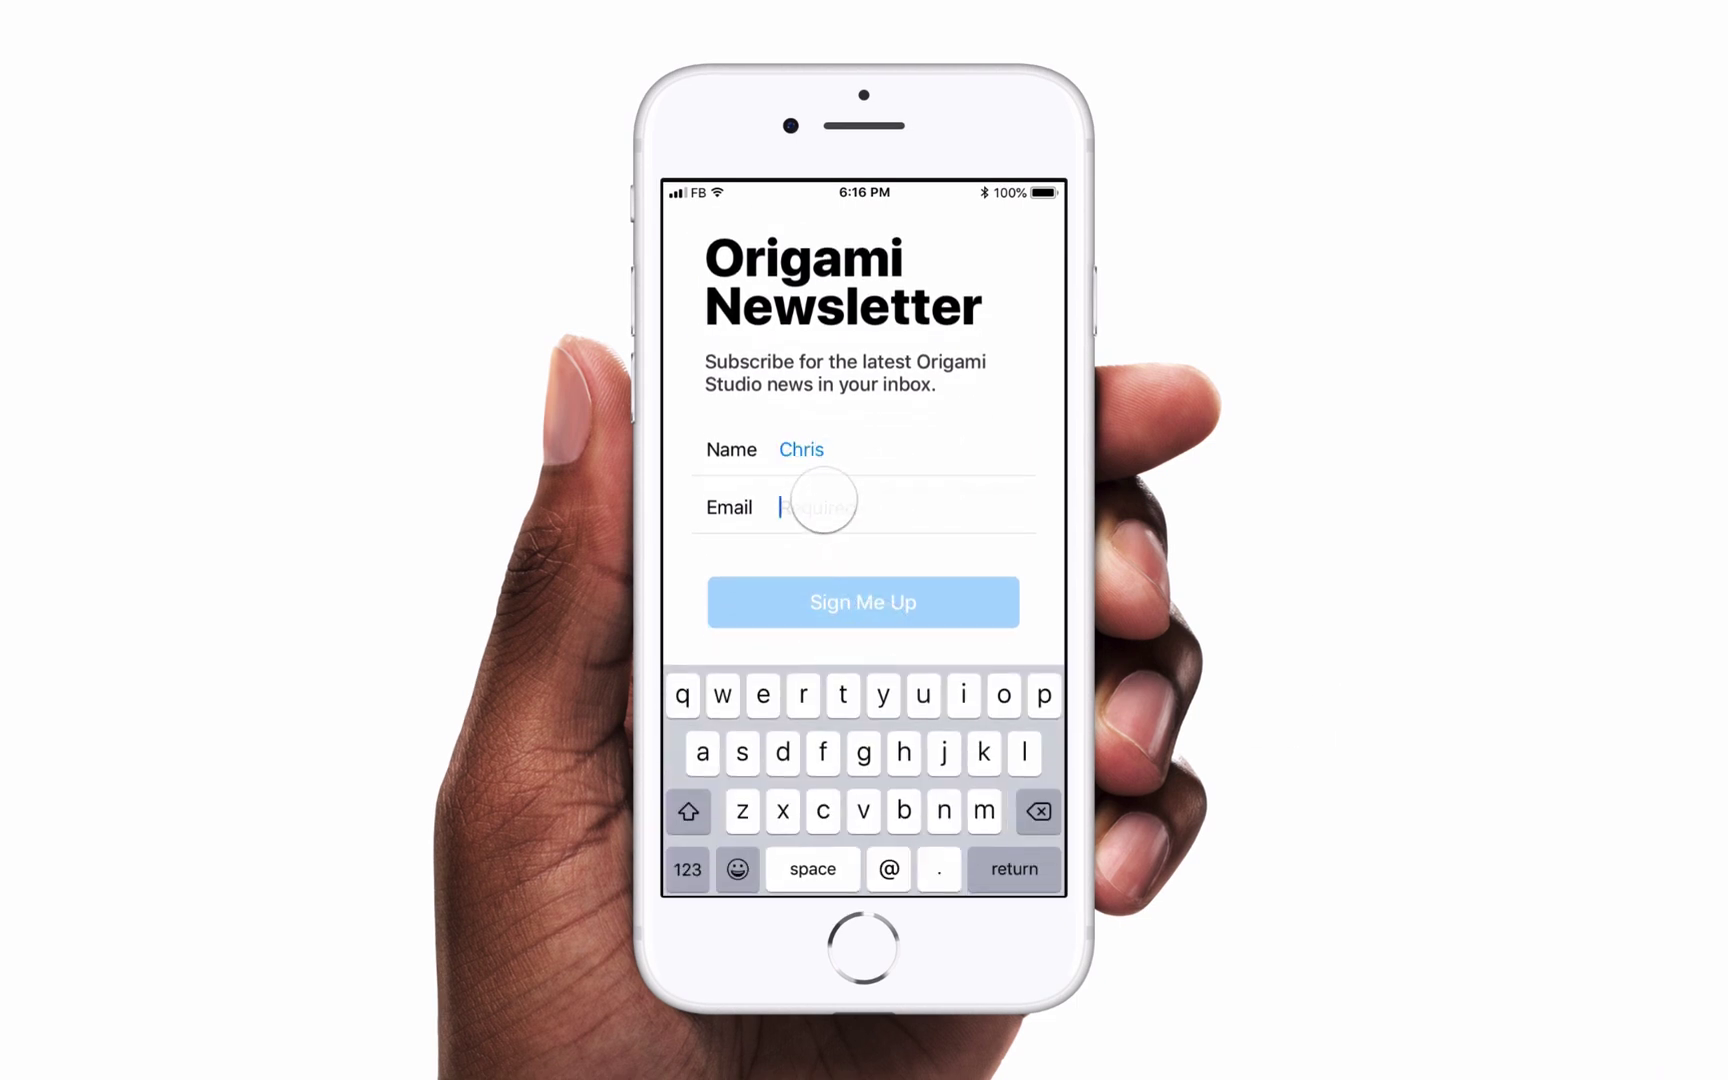
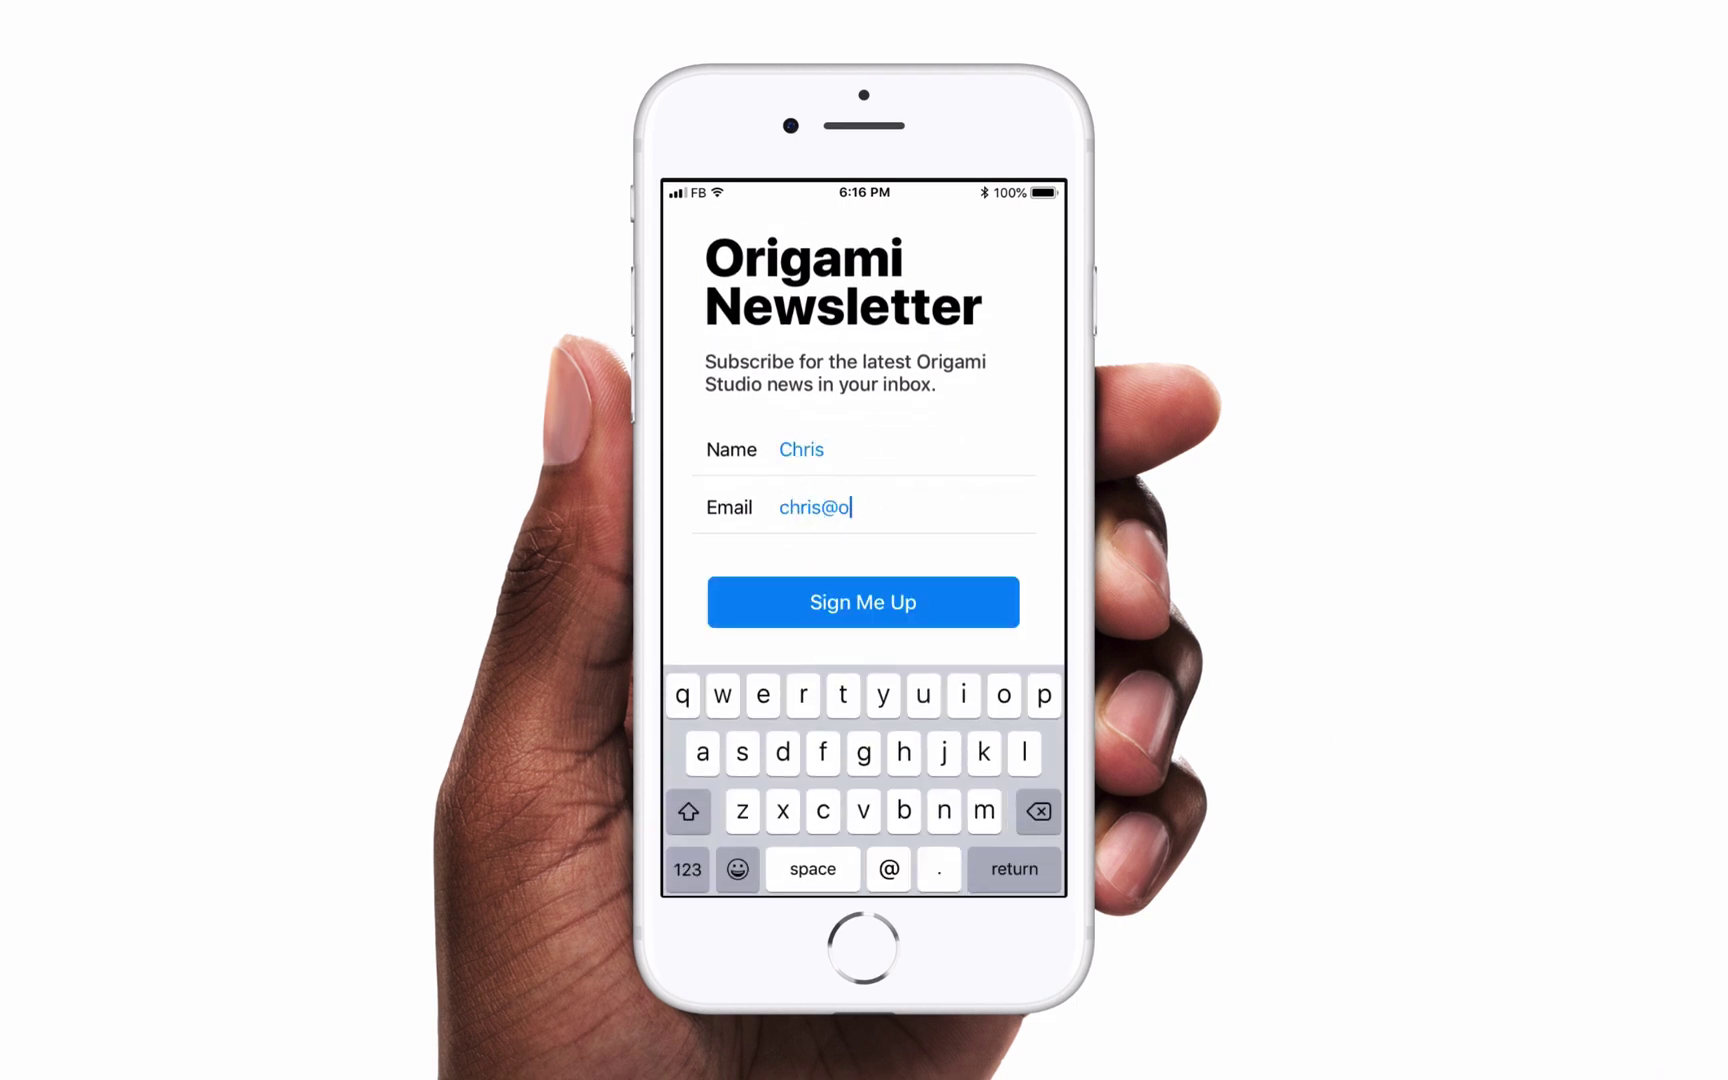
{"action": "left_click", "coordinate": [808, 600]}
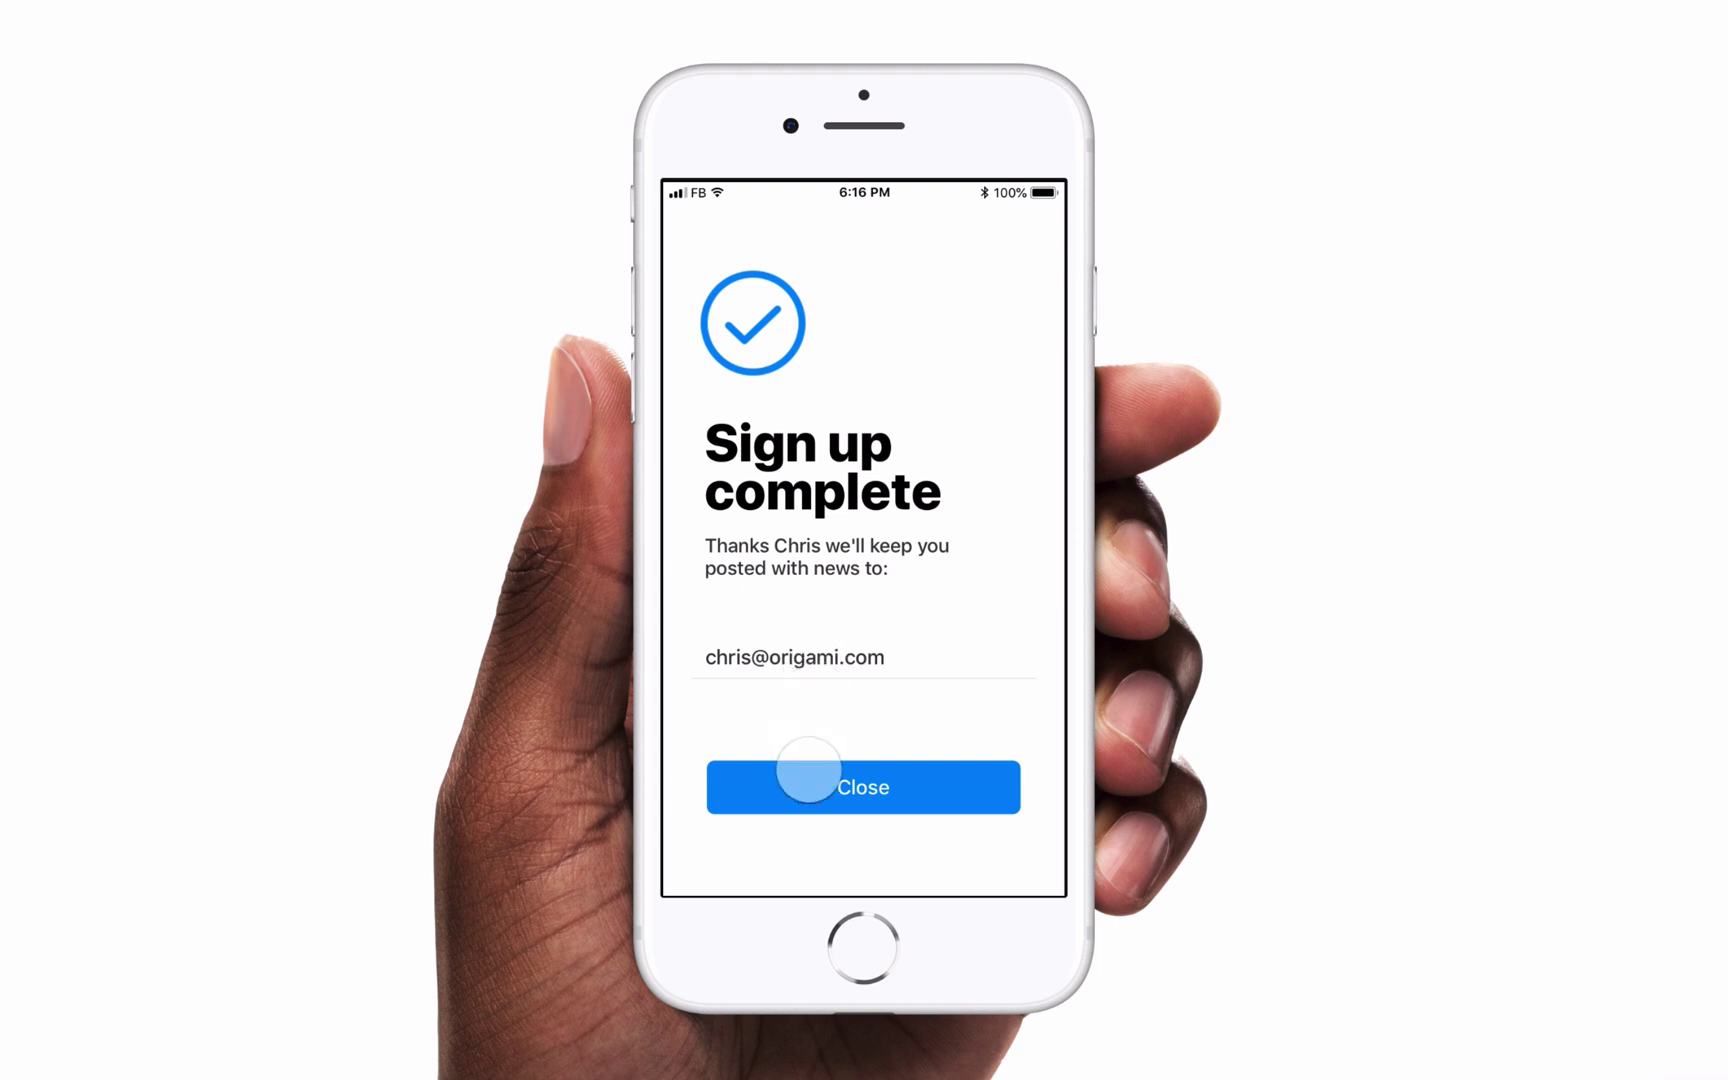
{"action": "left_click", "coordinate": [806, 790]}
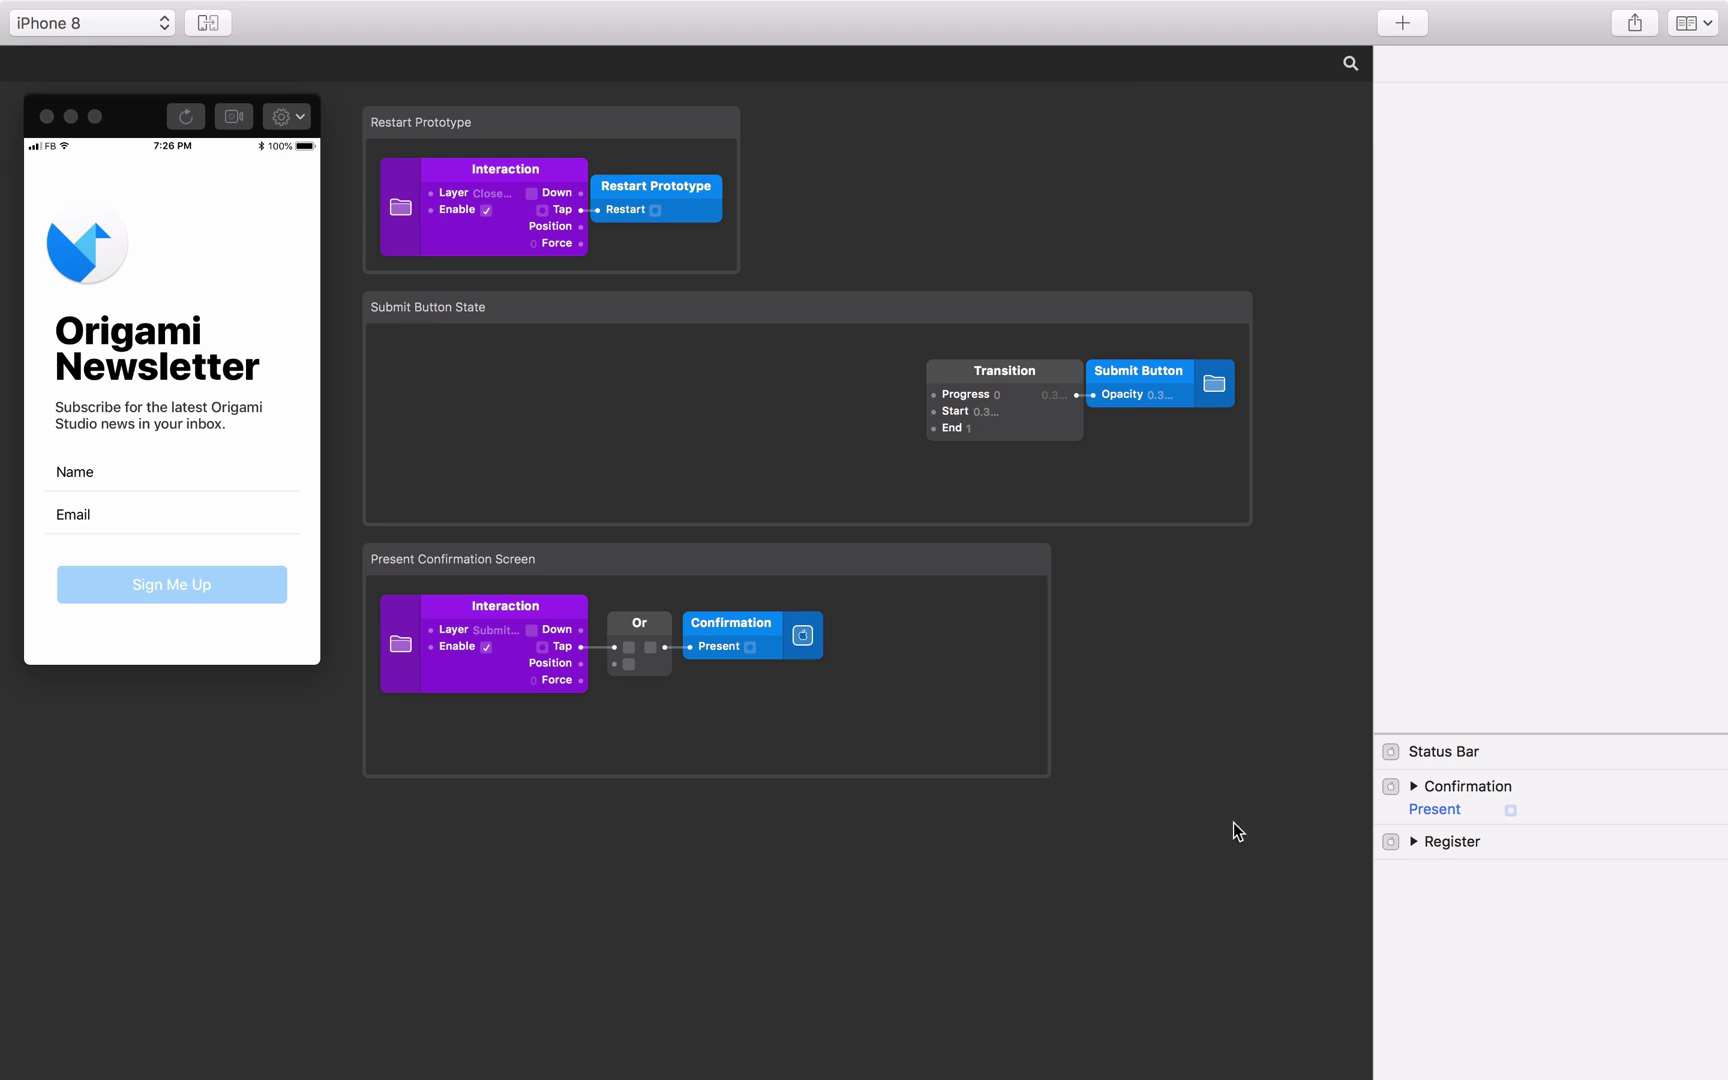
Expand the Register group and scroll through its Top Gradient, Content, Header, Name Field and Email Field layers.
{"action": "left_click", "coordinate": [1413, 841]}
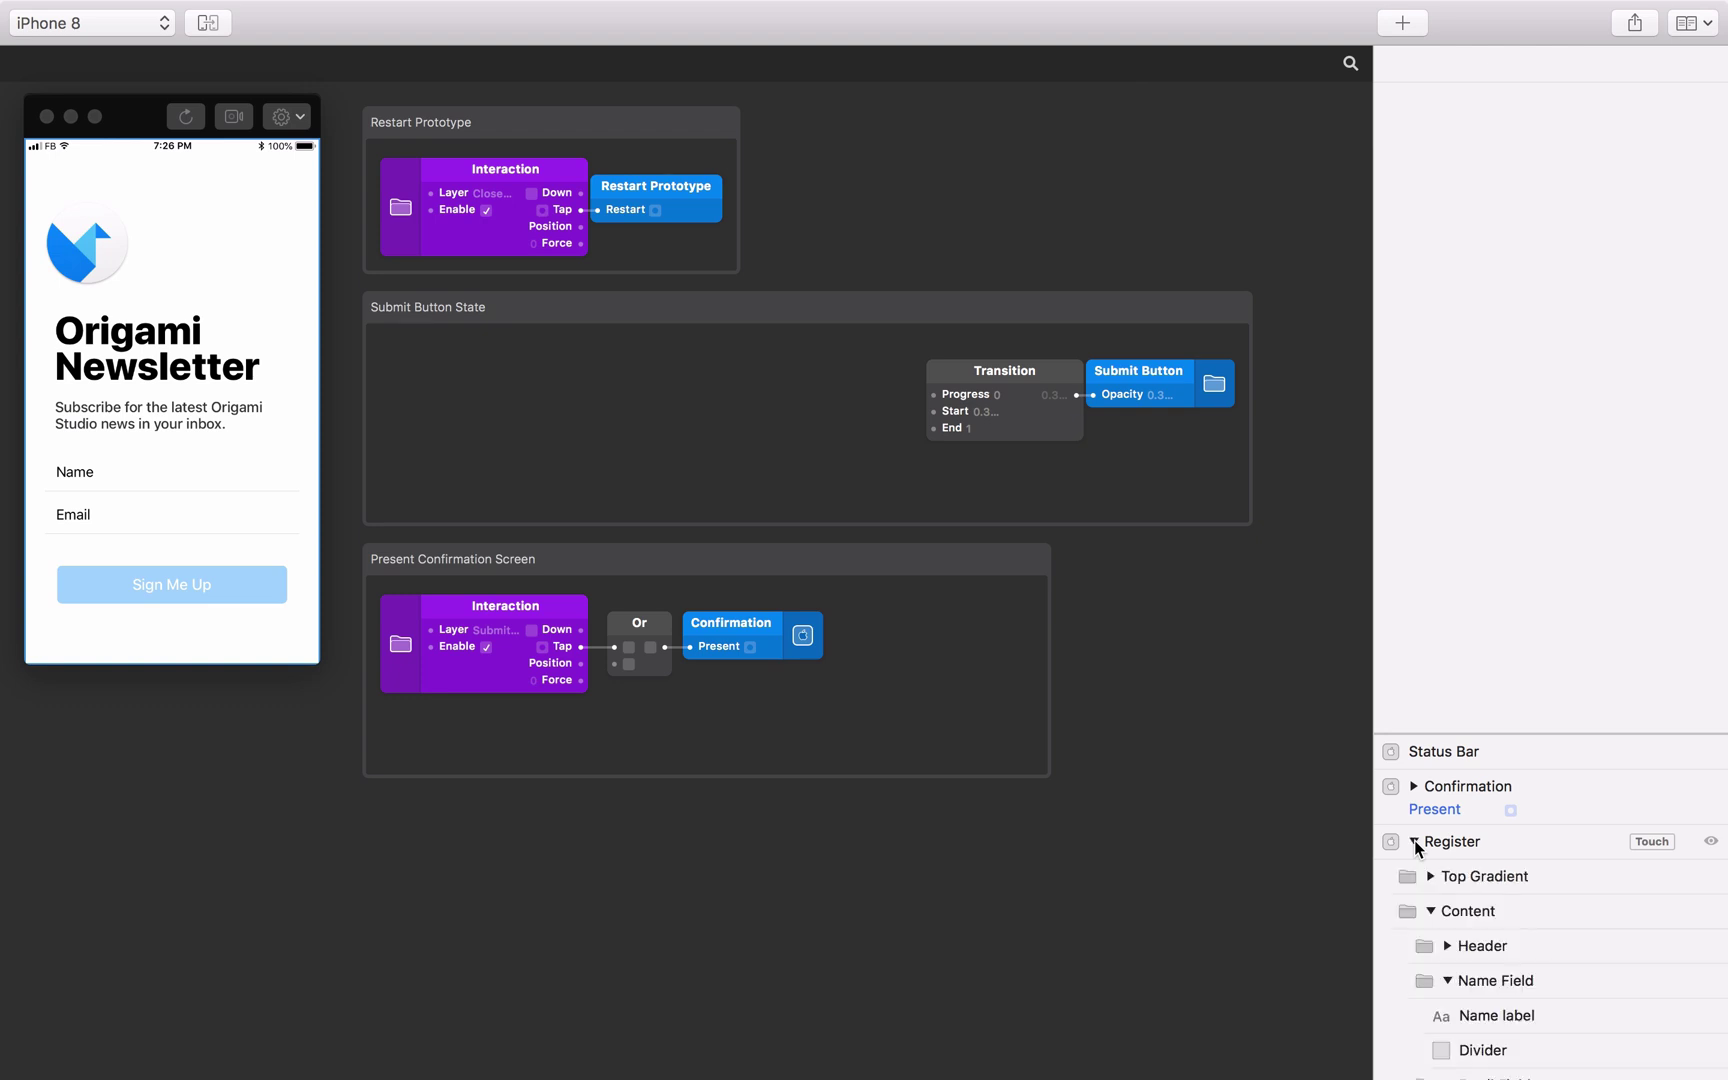
{"action": "scroll", "coordinate": [1546, 837], "scroll_direction": "down", "scroll_amount": 3}
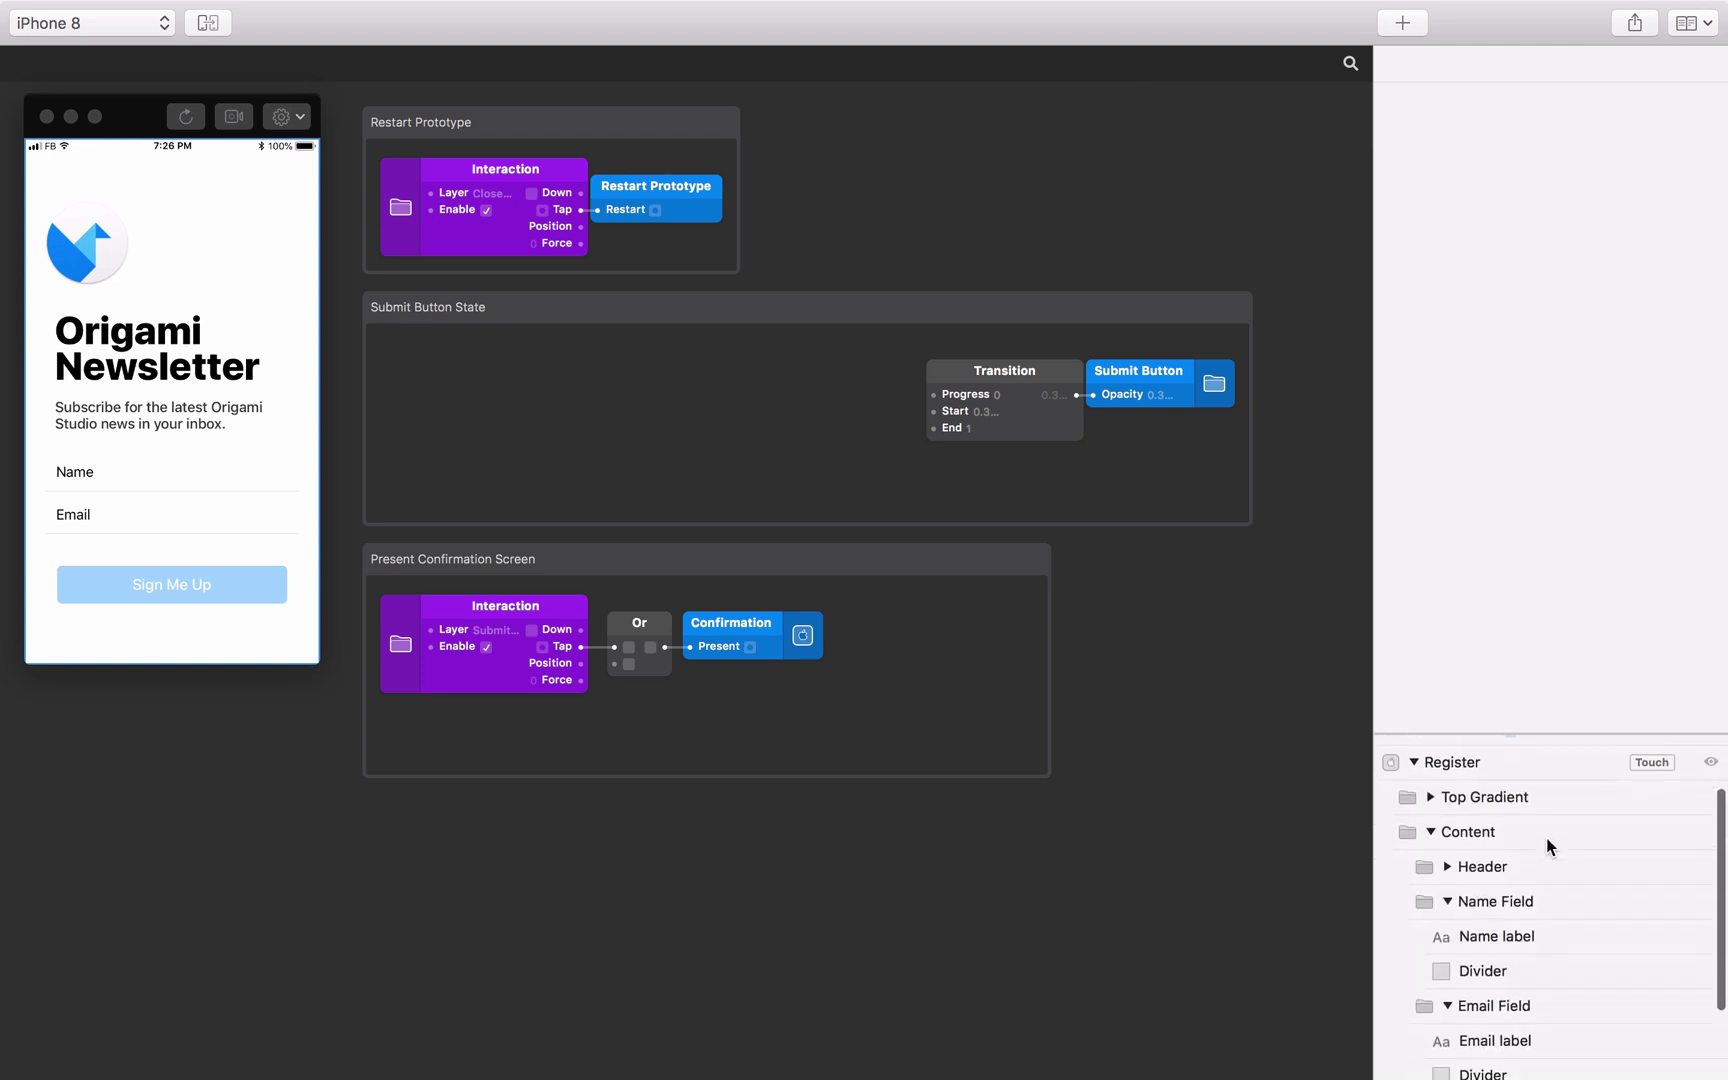
{"action": "scroll", "coordinate": [1546, 837], "scroll_direction": "down", "scroll_amount": 2}
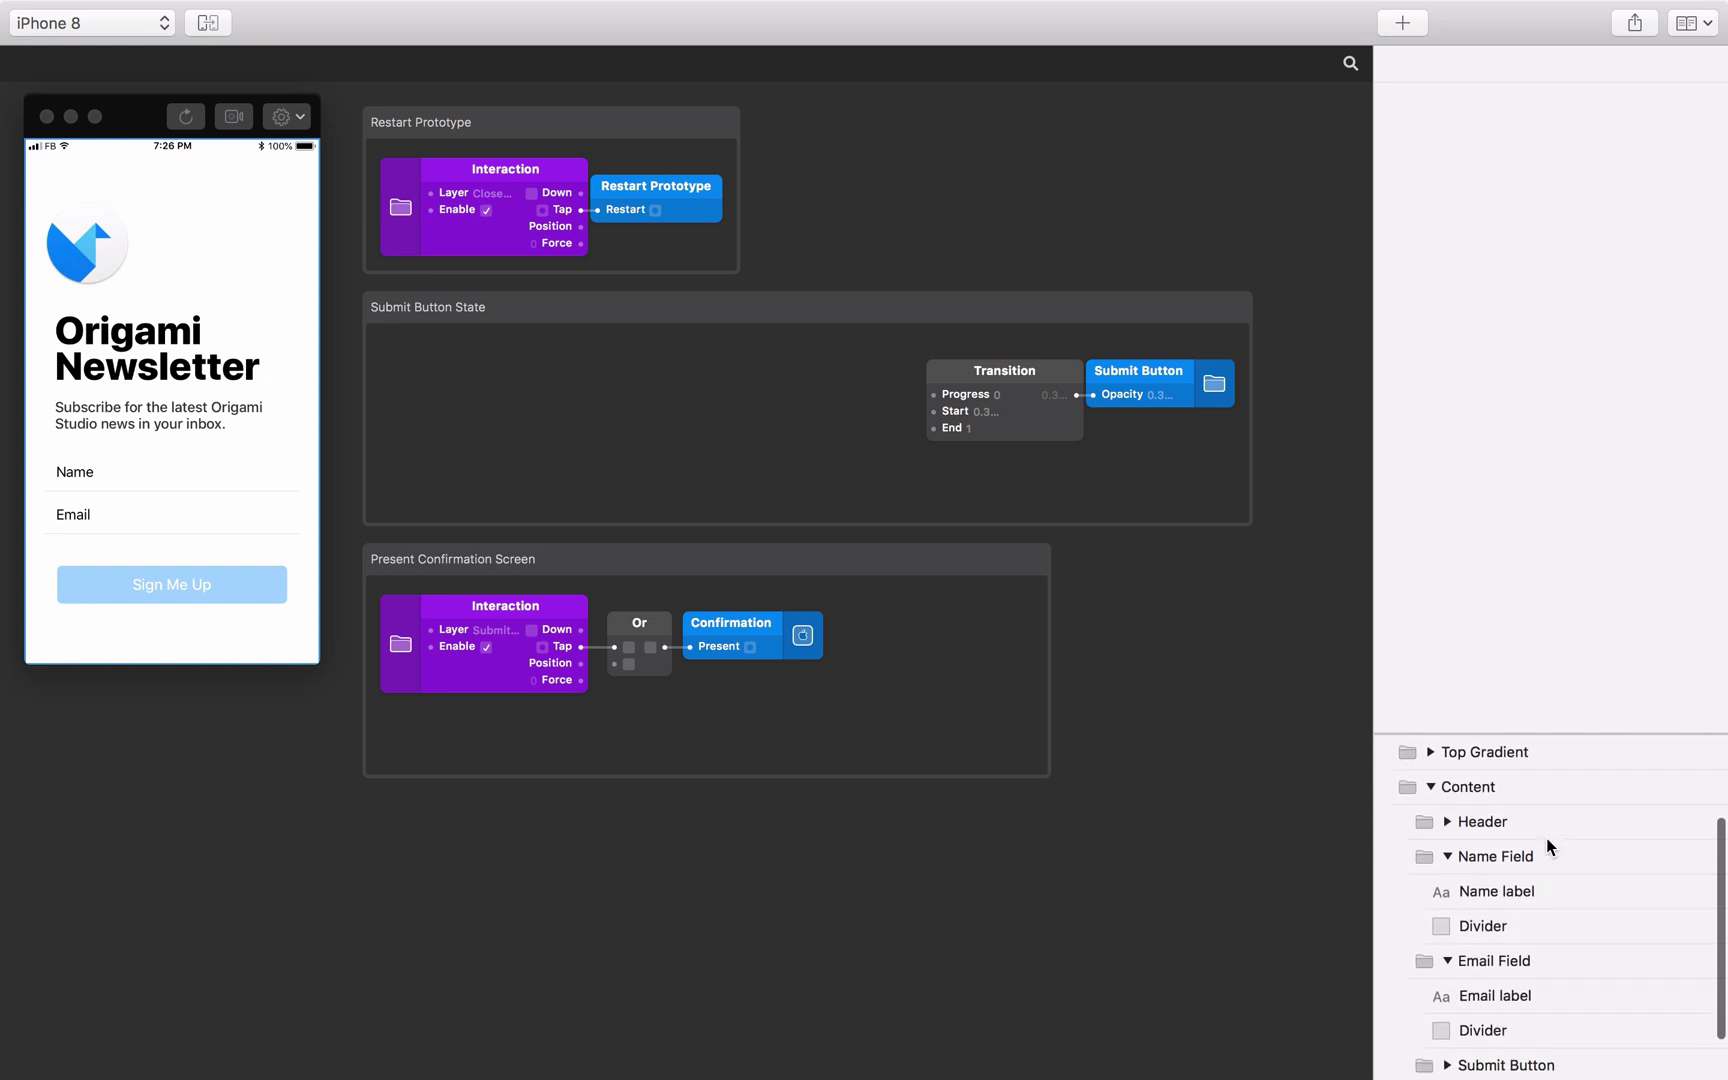
{"action": "scroll", "coordinate": [1546, 837], "scroll_direction": "down", "scroll_amount": 2}
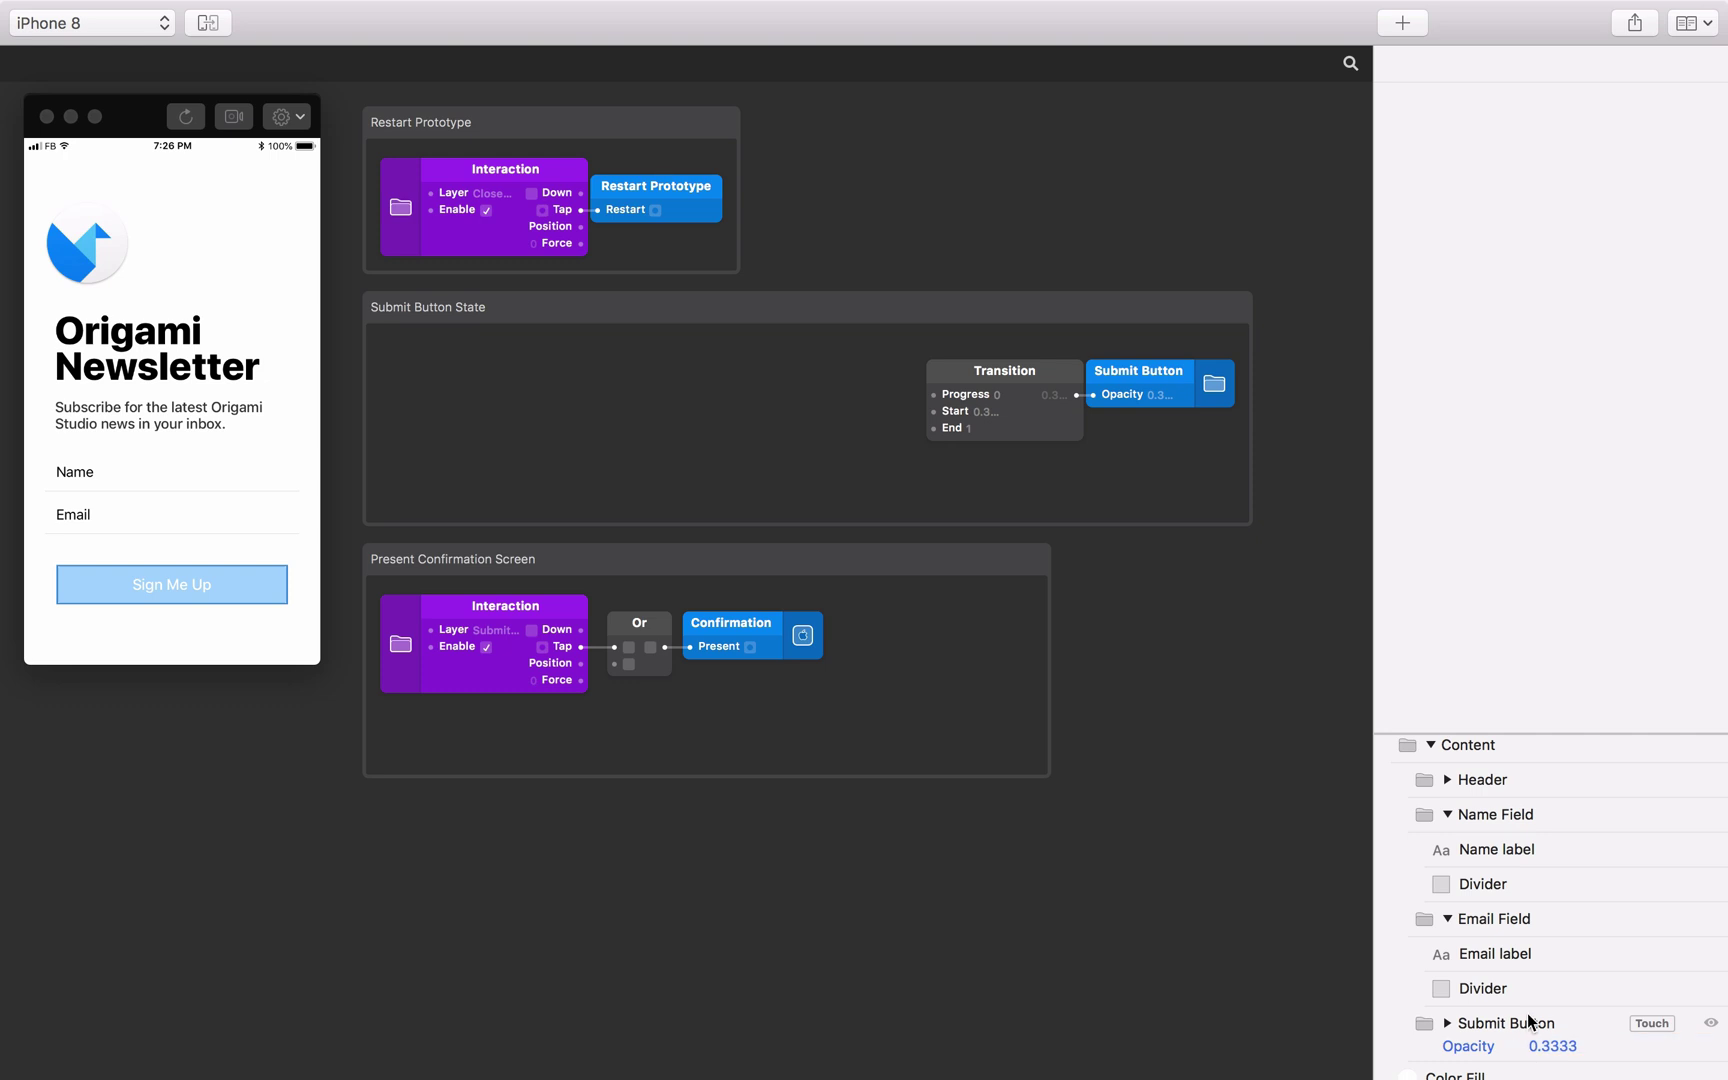
{"action": "scroll", "coordinate": [1532, 856], "scroll_direction": "up", "scroll_amount": 2}
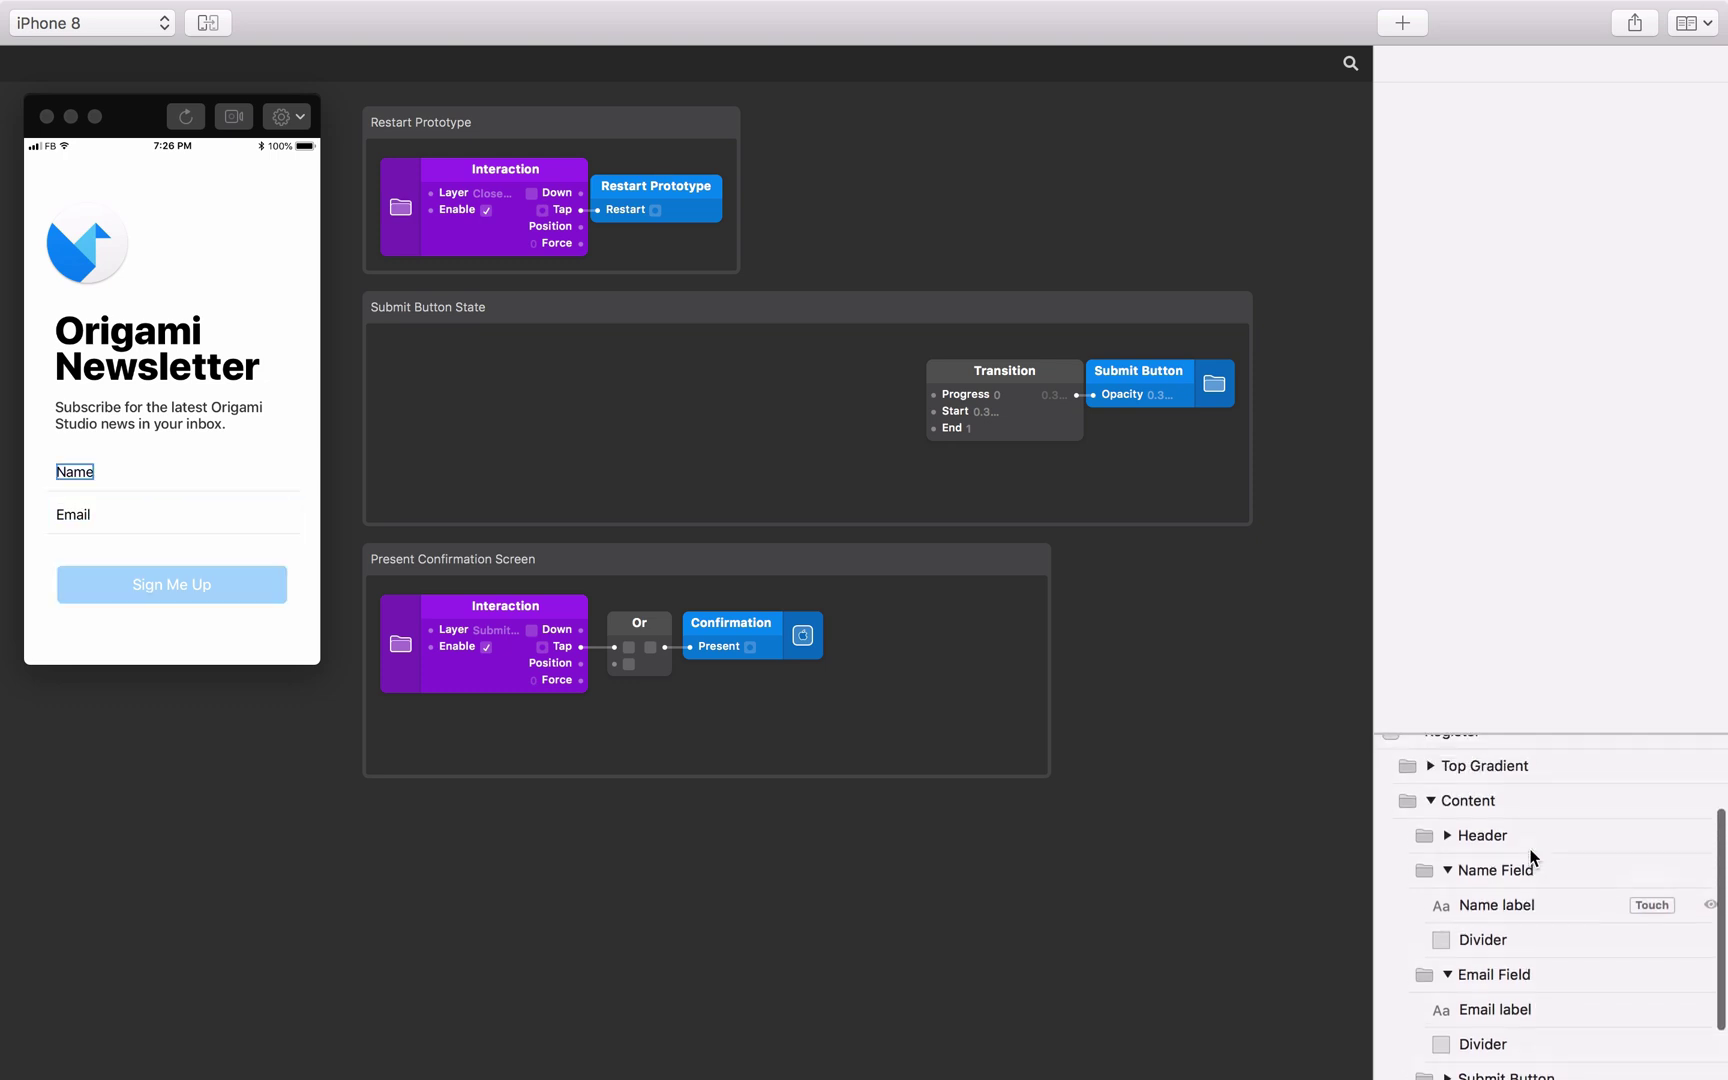
{"action": "scroll", "coordinate": [1532, 856], "scroll_direction": "up", "scroll_amount": 1}
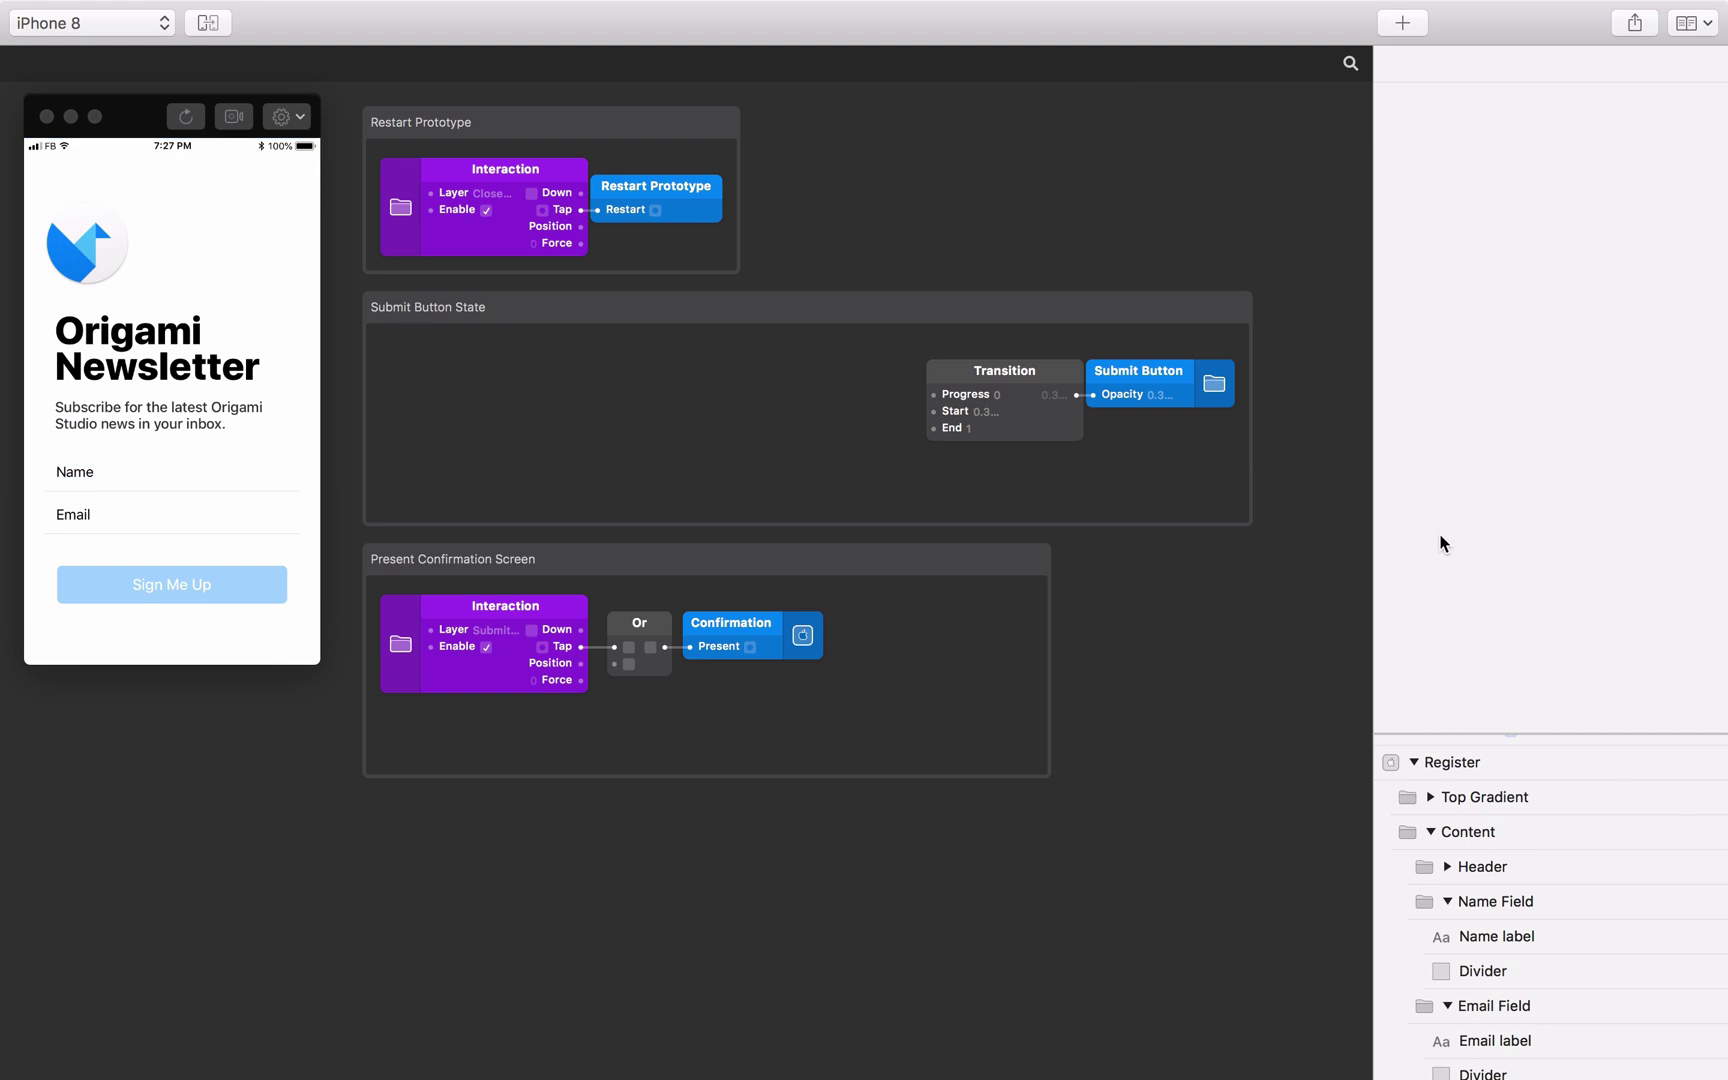
Insert a Text Field layer and drag it into the Name Field group above the Name label.
{"action": "left_click", "coordinate": [1401, 23]}
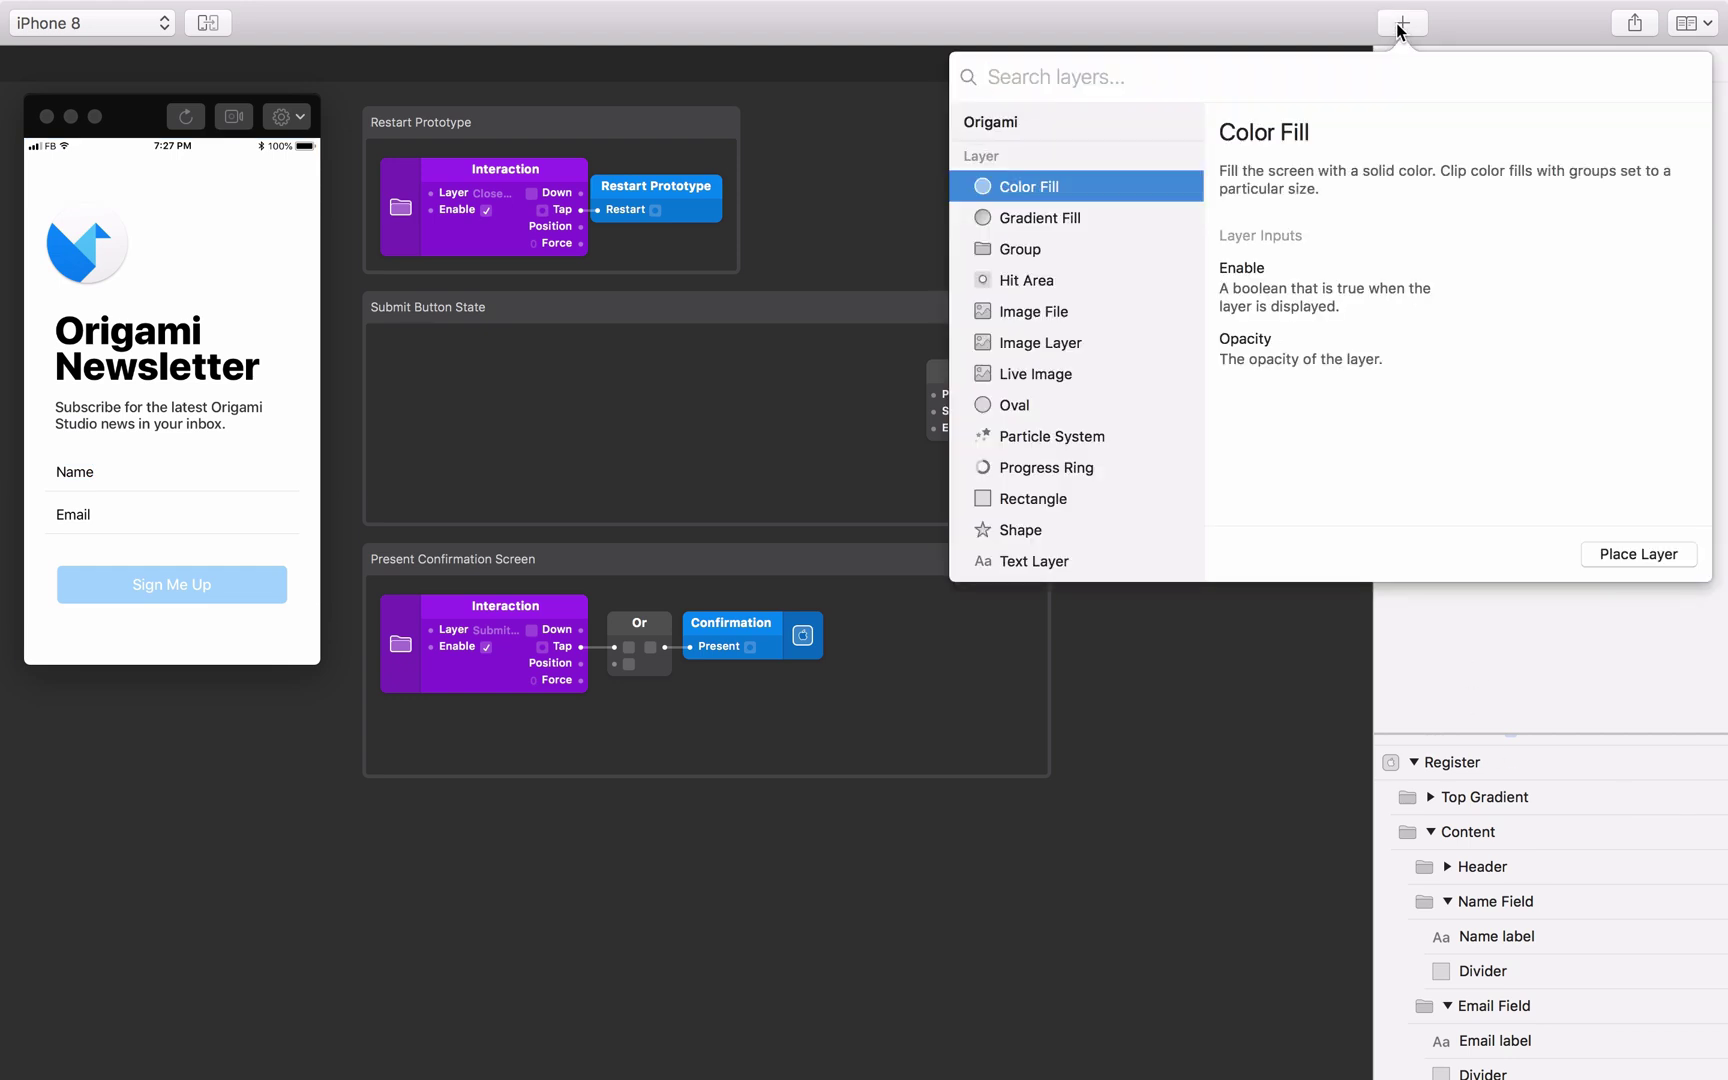
{"action": "type", "text": "tex"}
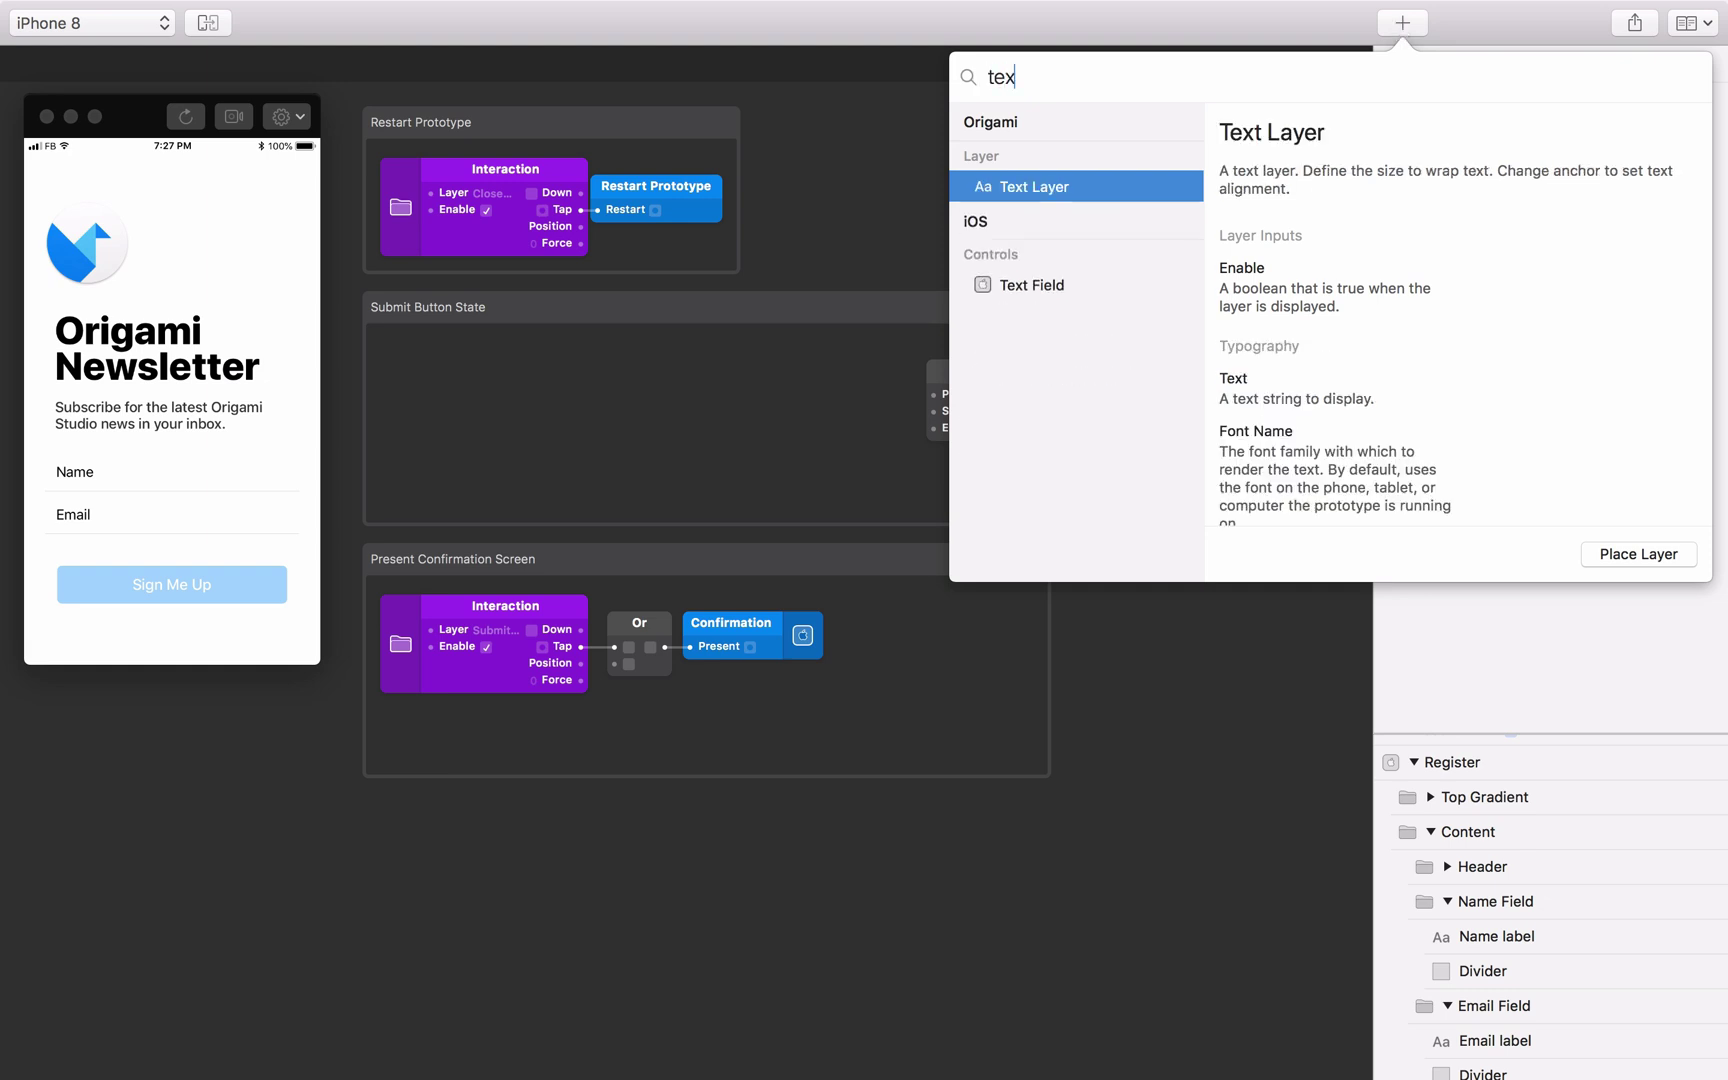
{"action": "type", "text": "t"}
{"action": "left_click", "coordinate": [1128, 287]}
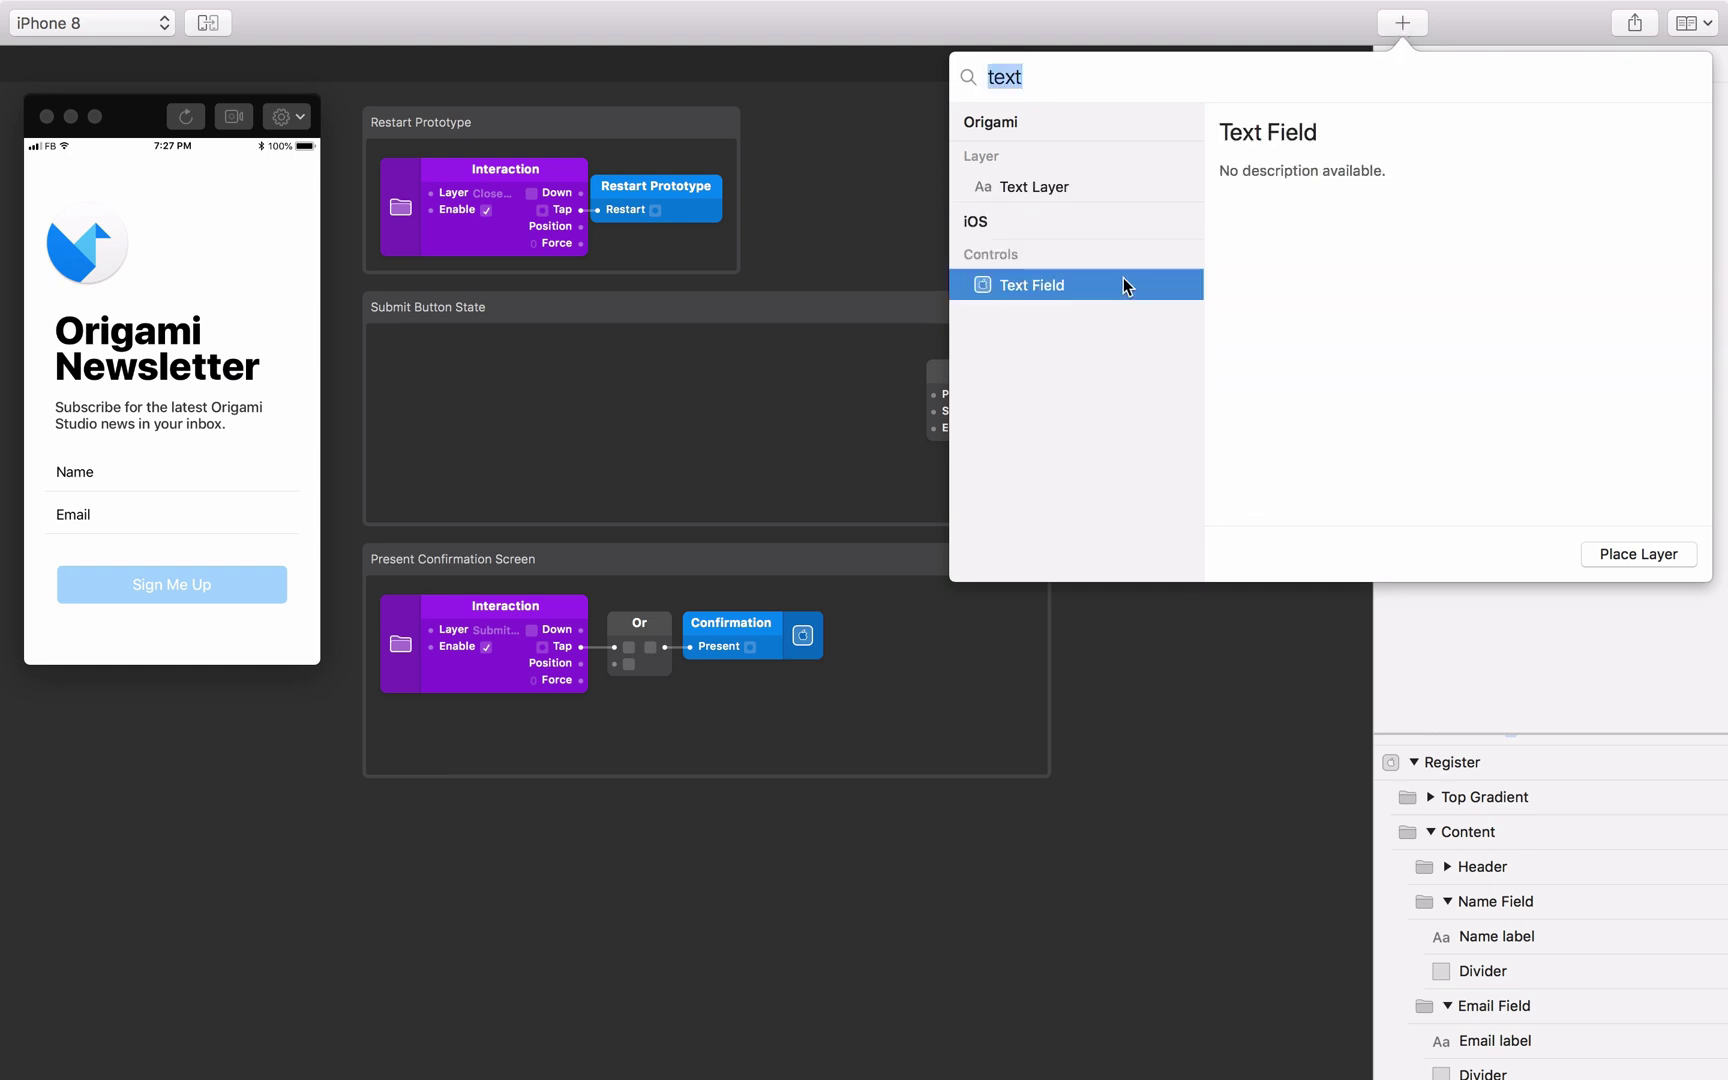
{"action": "left_click", "coordinate": [1614, 552]}
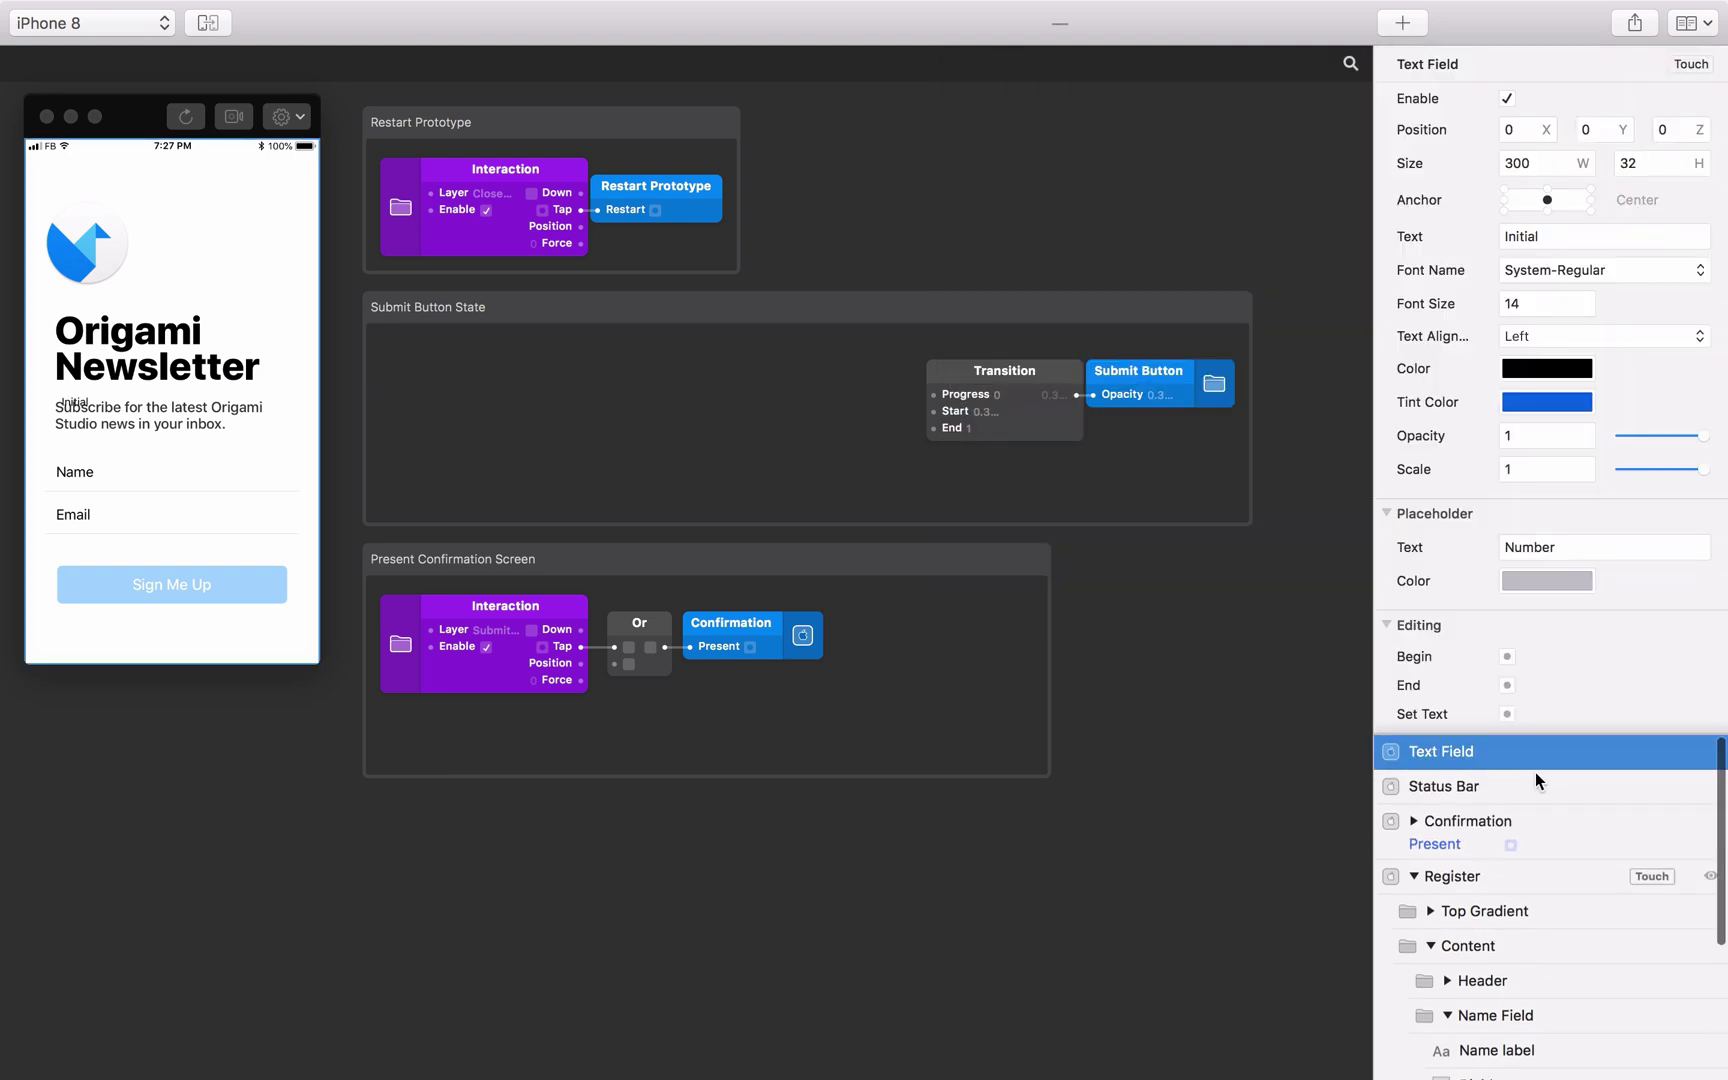
{"action": "left_click_drag", "start_coordinate": [1512, 752], "coordinate": [1567, 1013]}
{"action": "scroll", "coordinate": [1567, 1013], "scroll_direction": "down", "scroll_amount": 3}
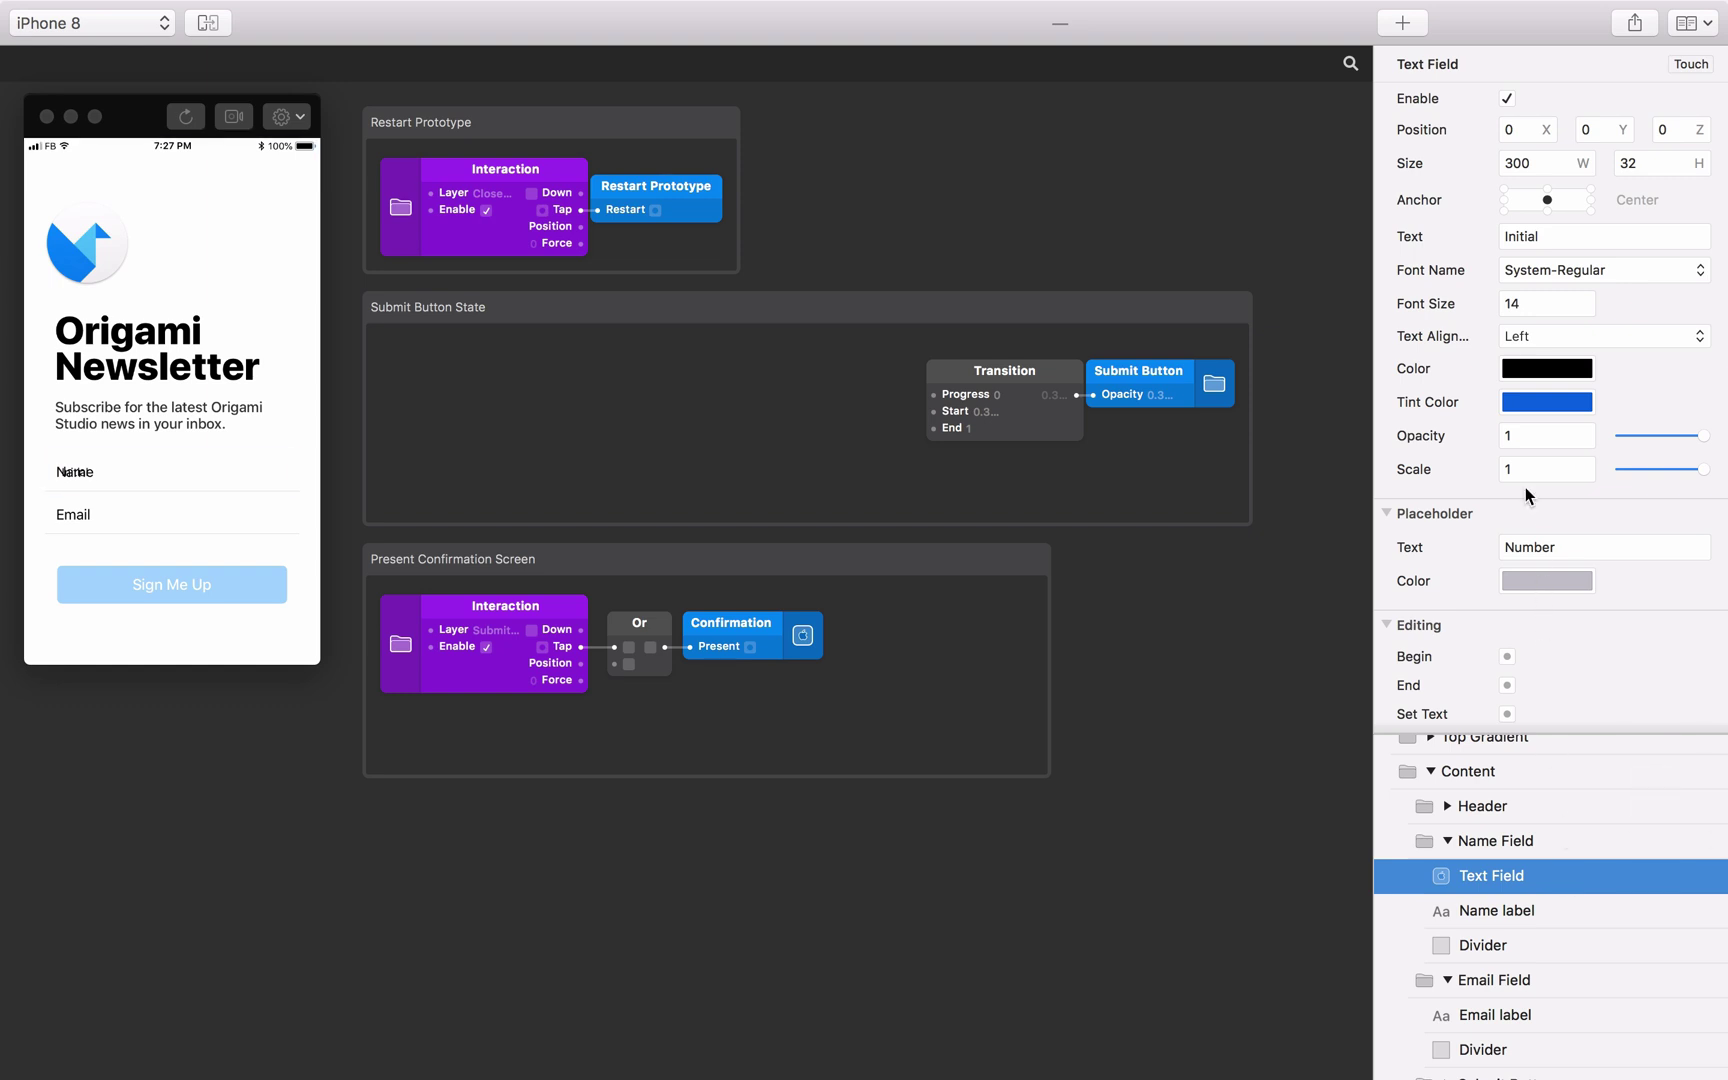
Anchor the text field Center Left at X position 72.
{"action": "left_click", "coordinate": [1506, 201]}
{"action": "left_click", "coordinate": [1520, 130]}
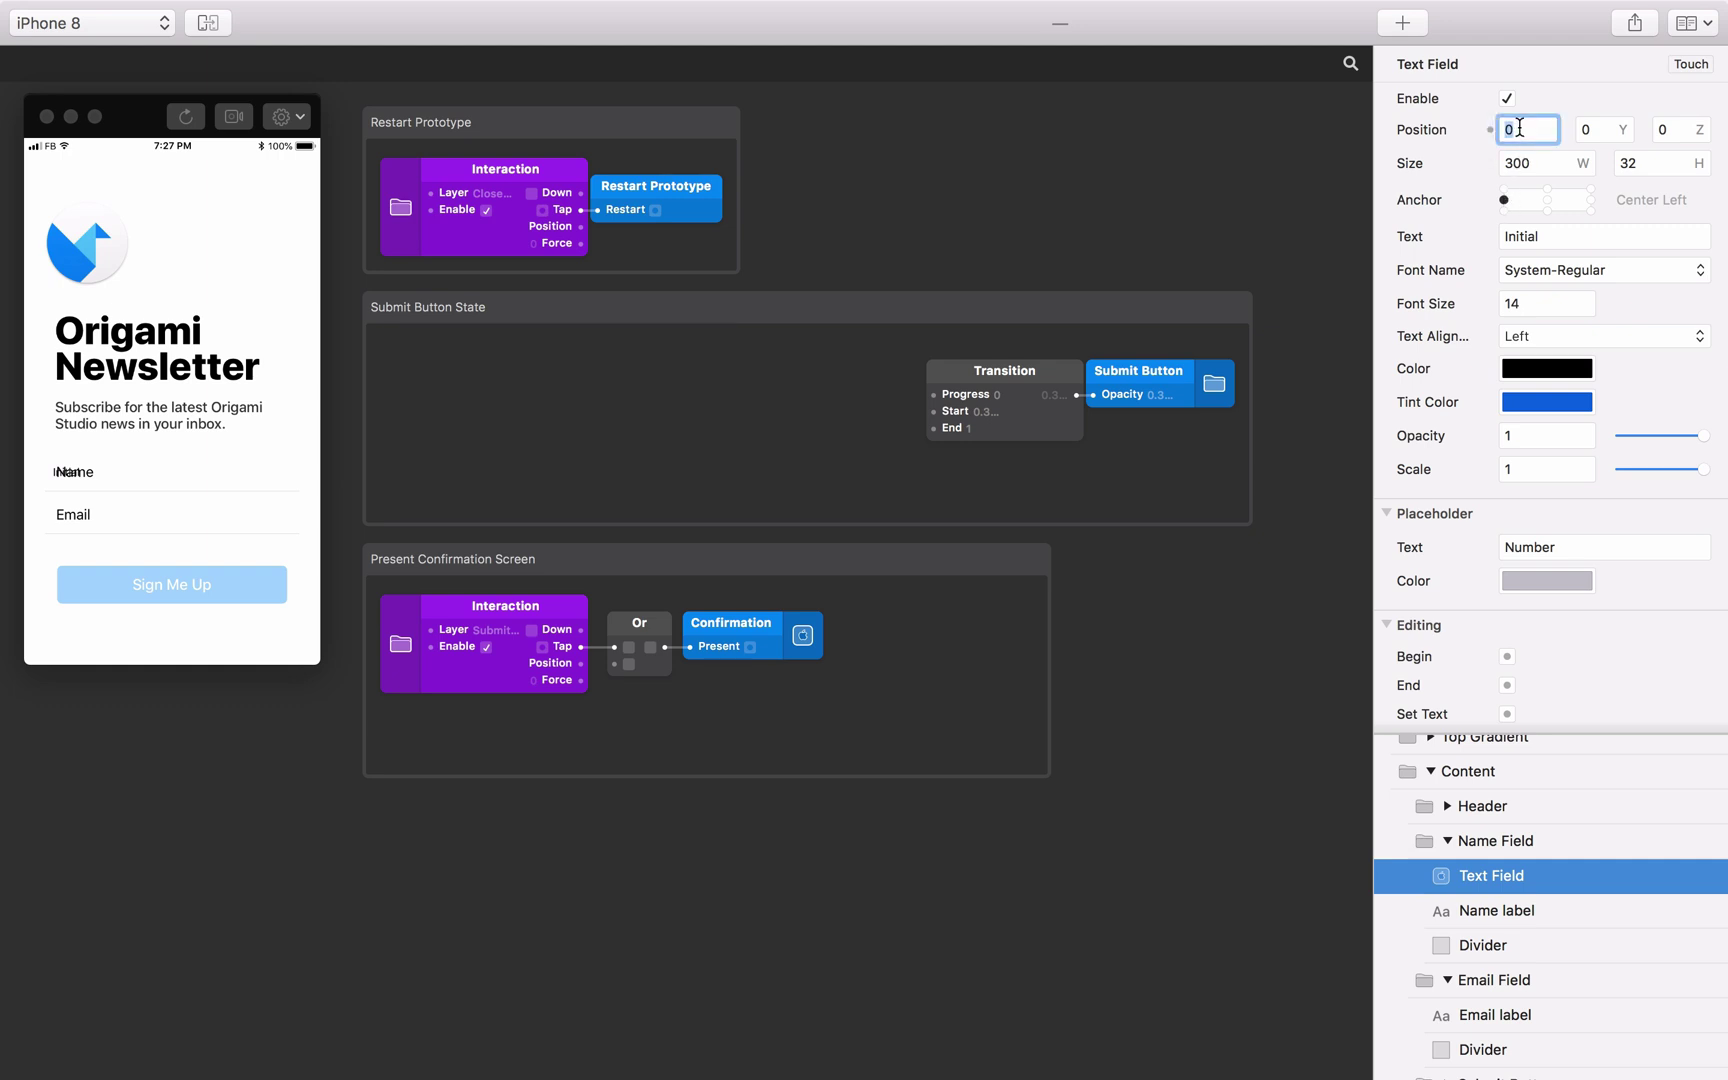
{"action": "type", "text": "72"}
{"action": "key", "text": "Return"}
Check the Name Field group's width and set the text field width to 250 (322-72).
{"action": "left_click", "coordinate": [1515, 840]}
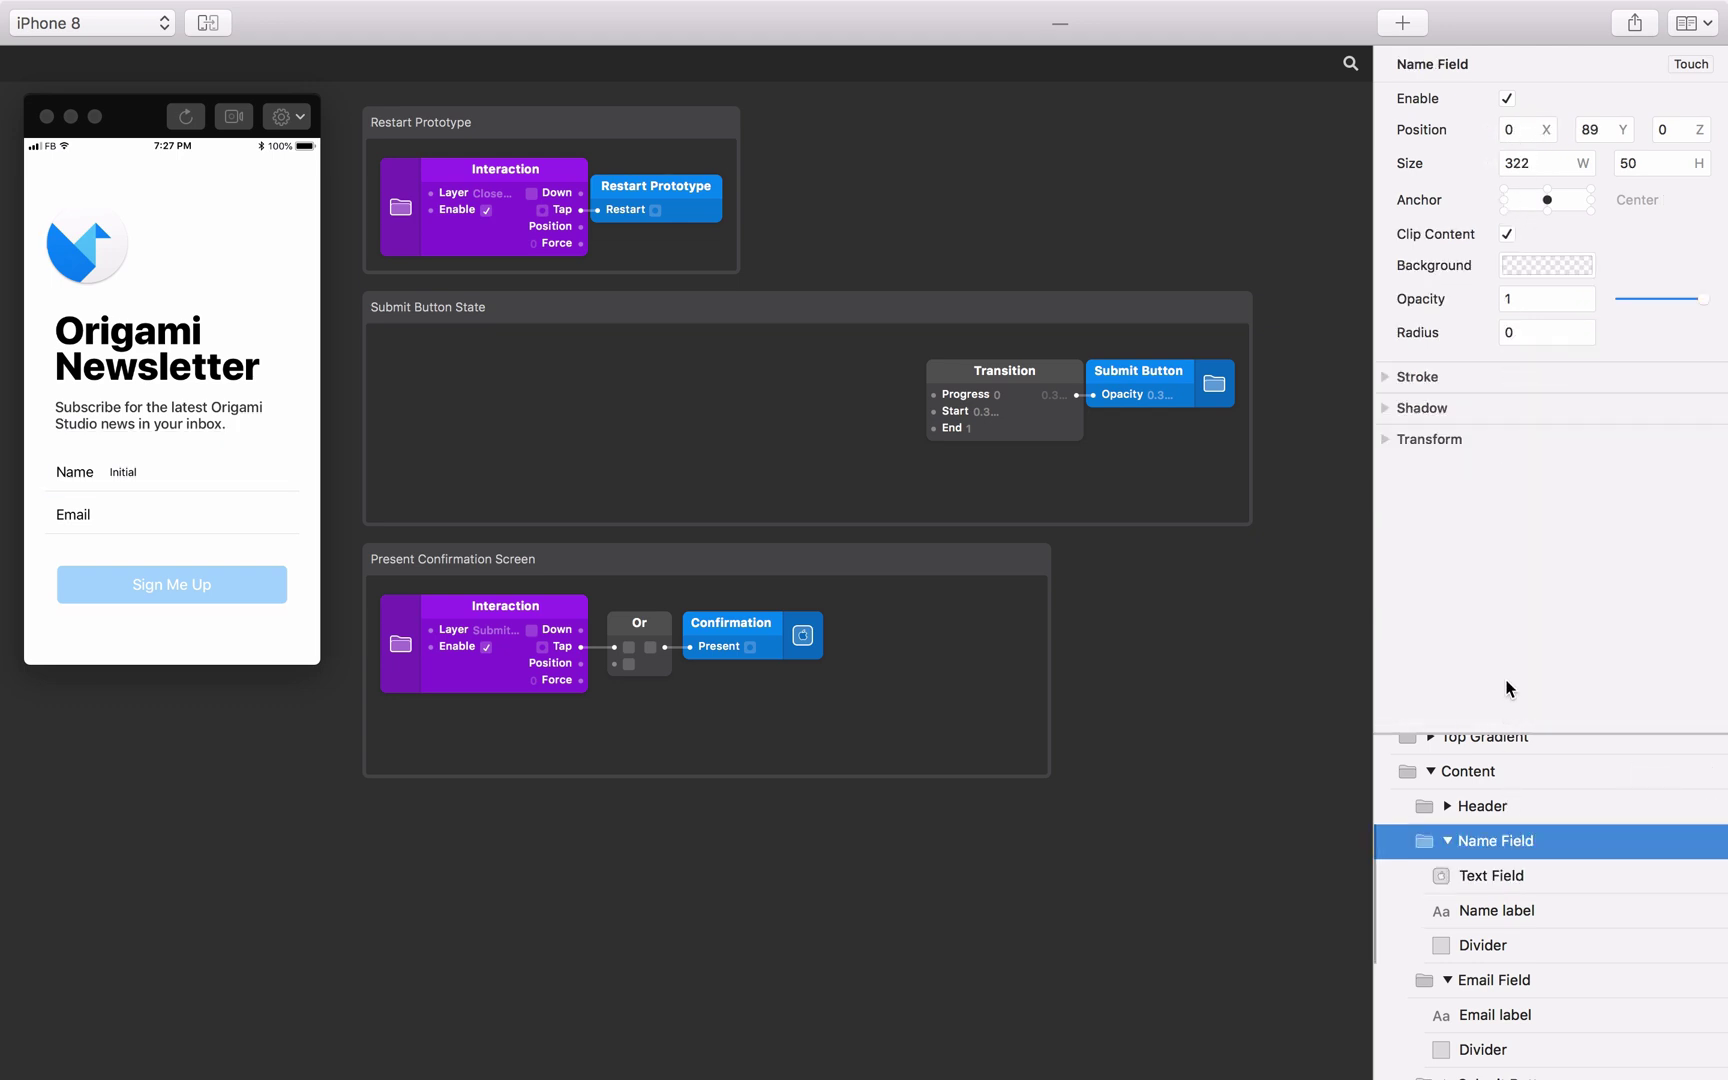
{"action": "left_click", "coordinate": [1490, 878]}
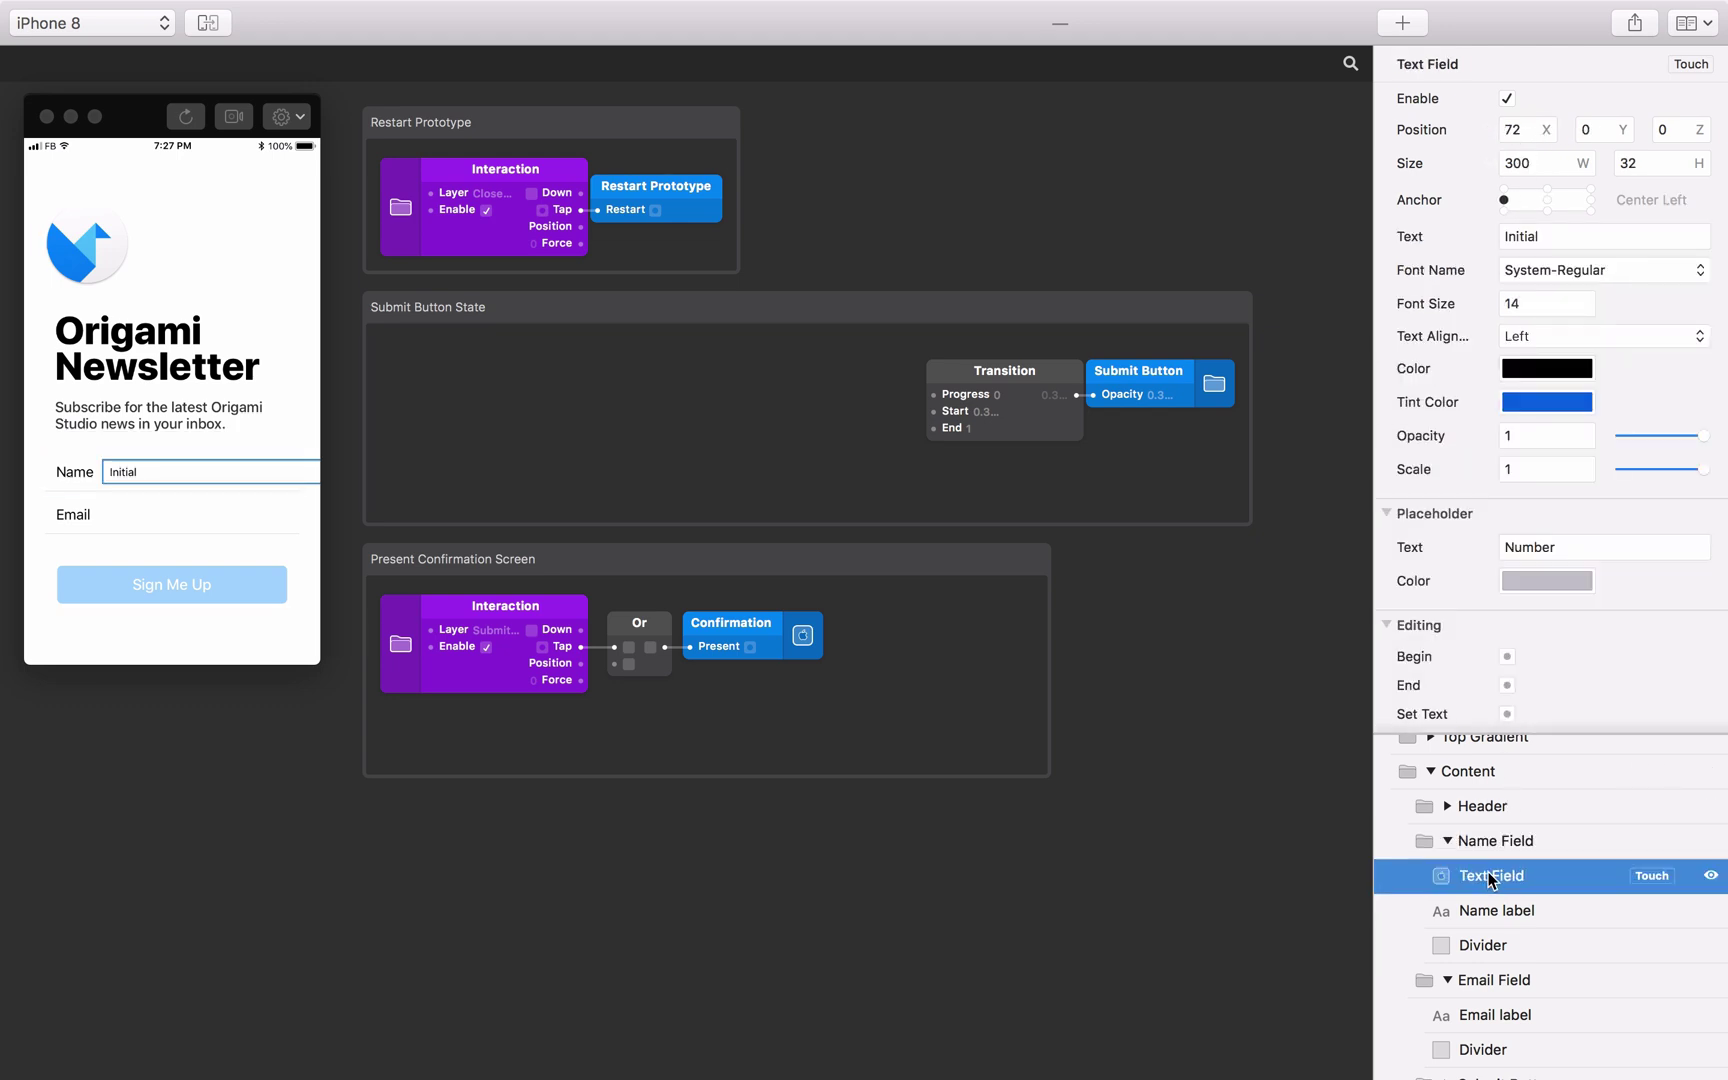
{"action": "left_click", "coordinate": [1541, 165]}
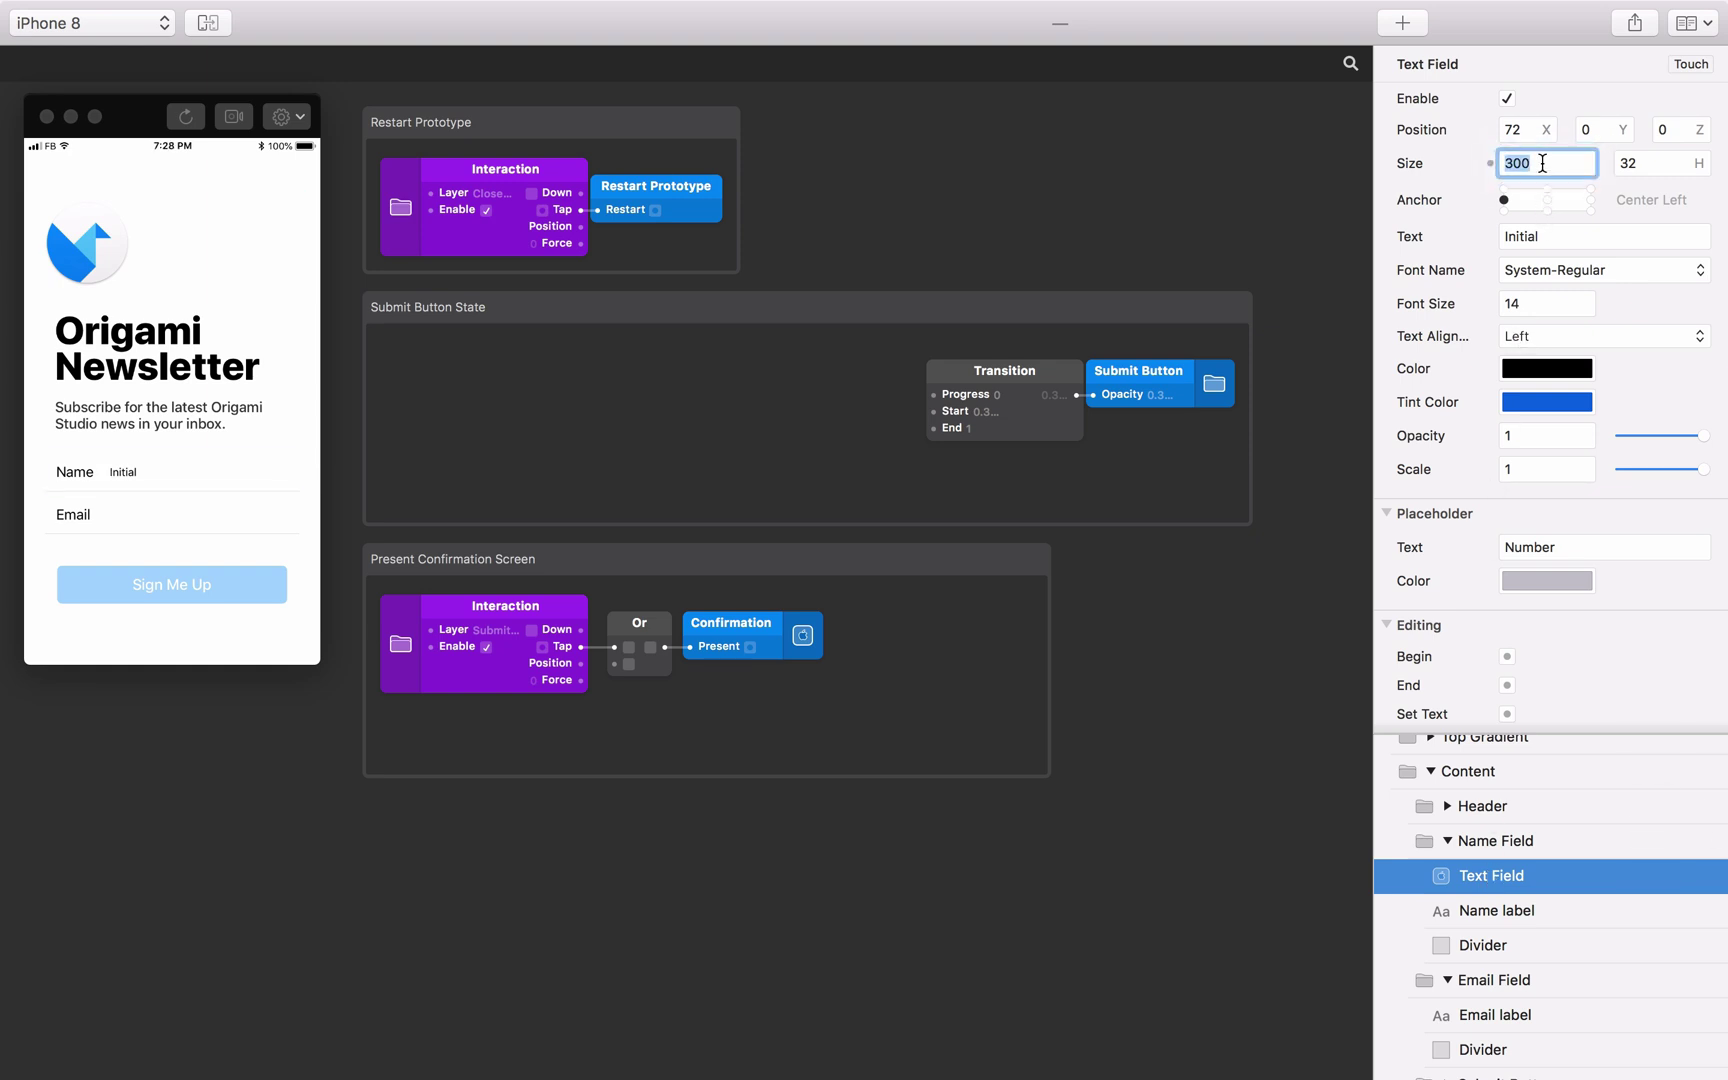
{"action": "type", "text": "322-72"}
{"action": "key", "text": "Return"}
Set the text field's font size to 18.
{"action": "left_click", "coordinate": [1512, 303]}
{"action": "type", "text": "18"}
{"action": "key", "text": "Return"}
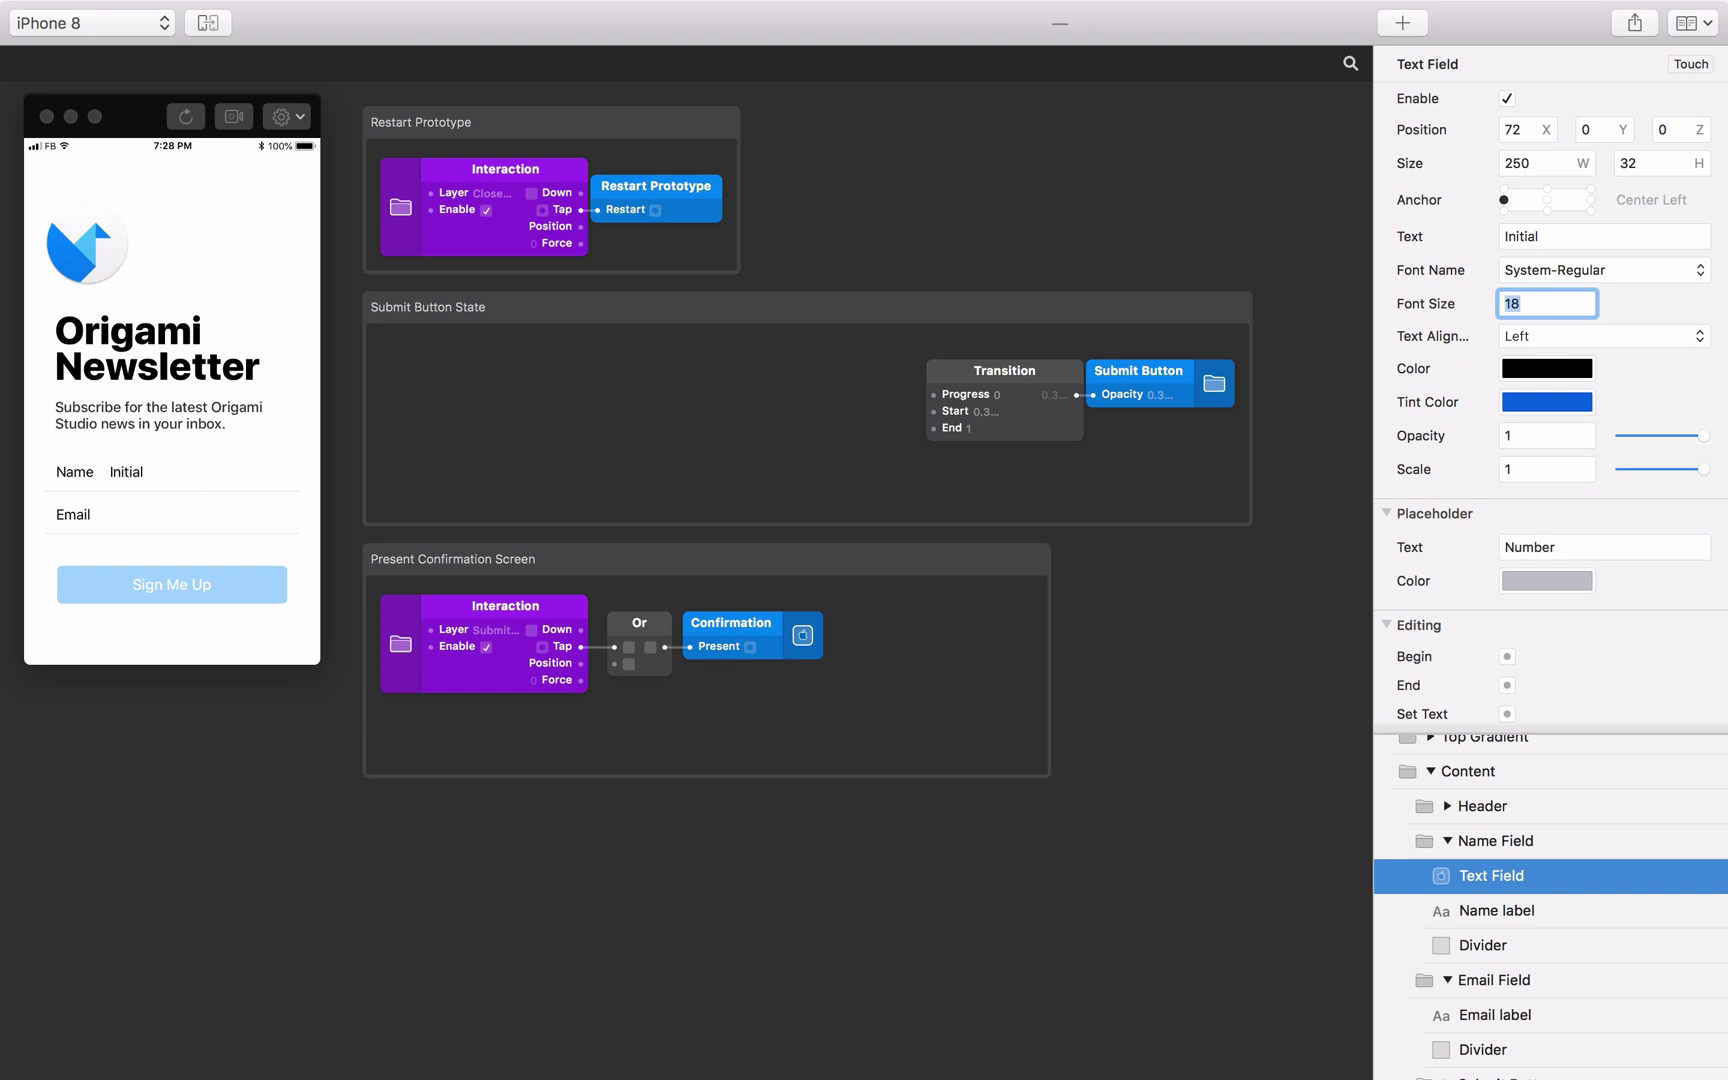
{"action": "left_click", "coordinate": [1516, 376]}
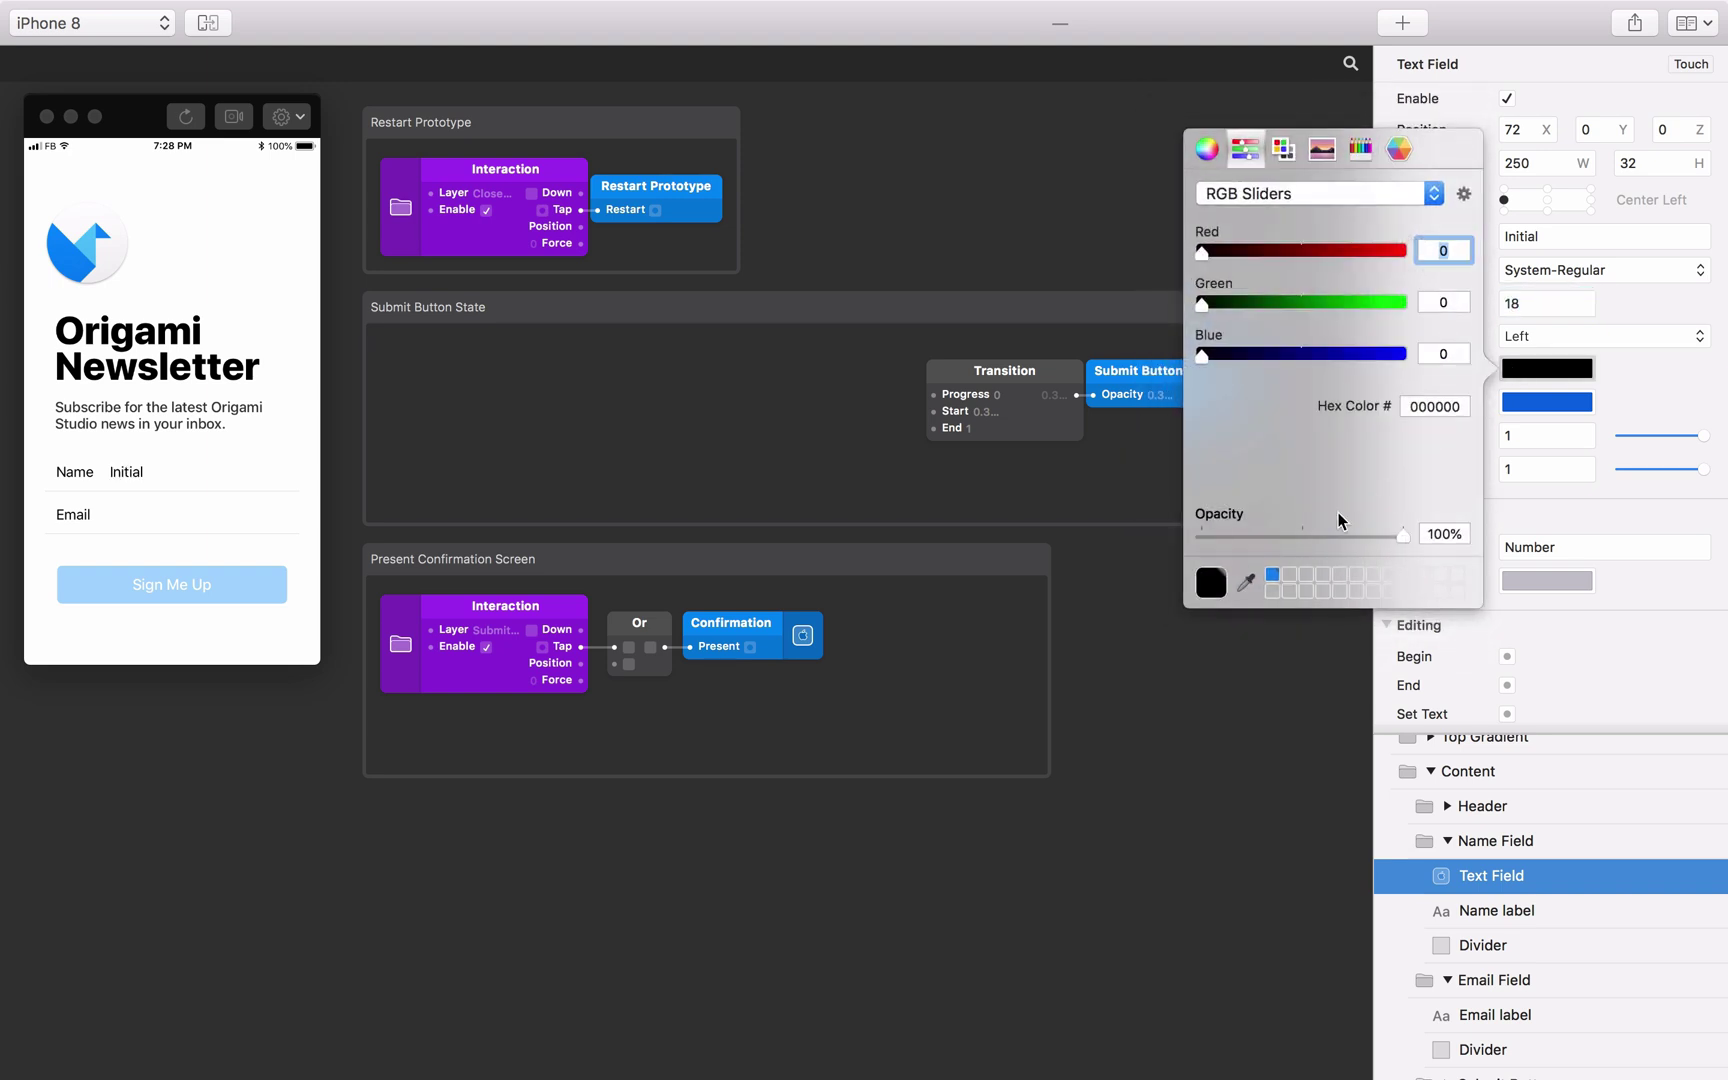
Colour the name field's text with the blue sampled from the logo.
{"action": "left_click", "coordinate": [1243, 574]}
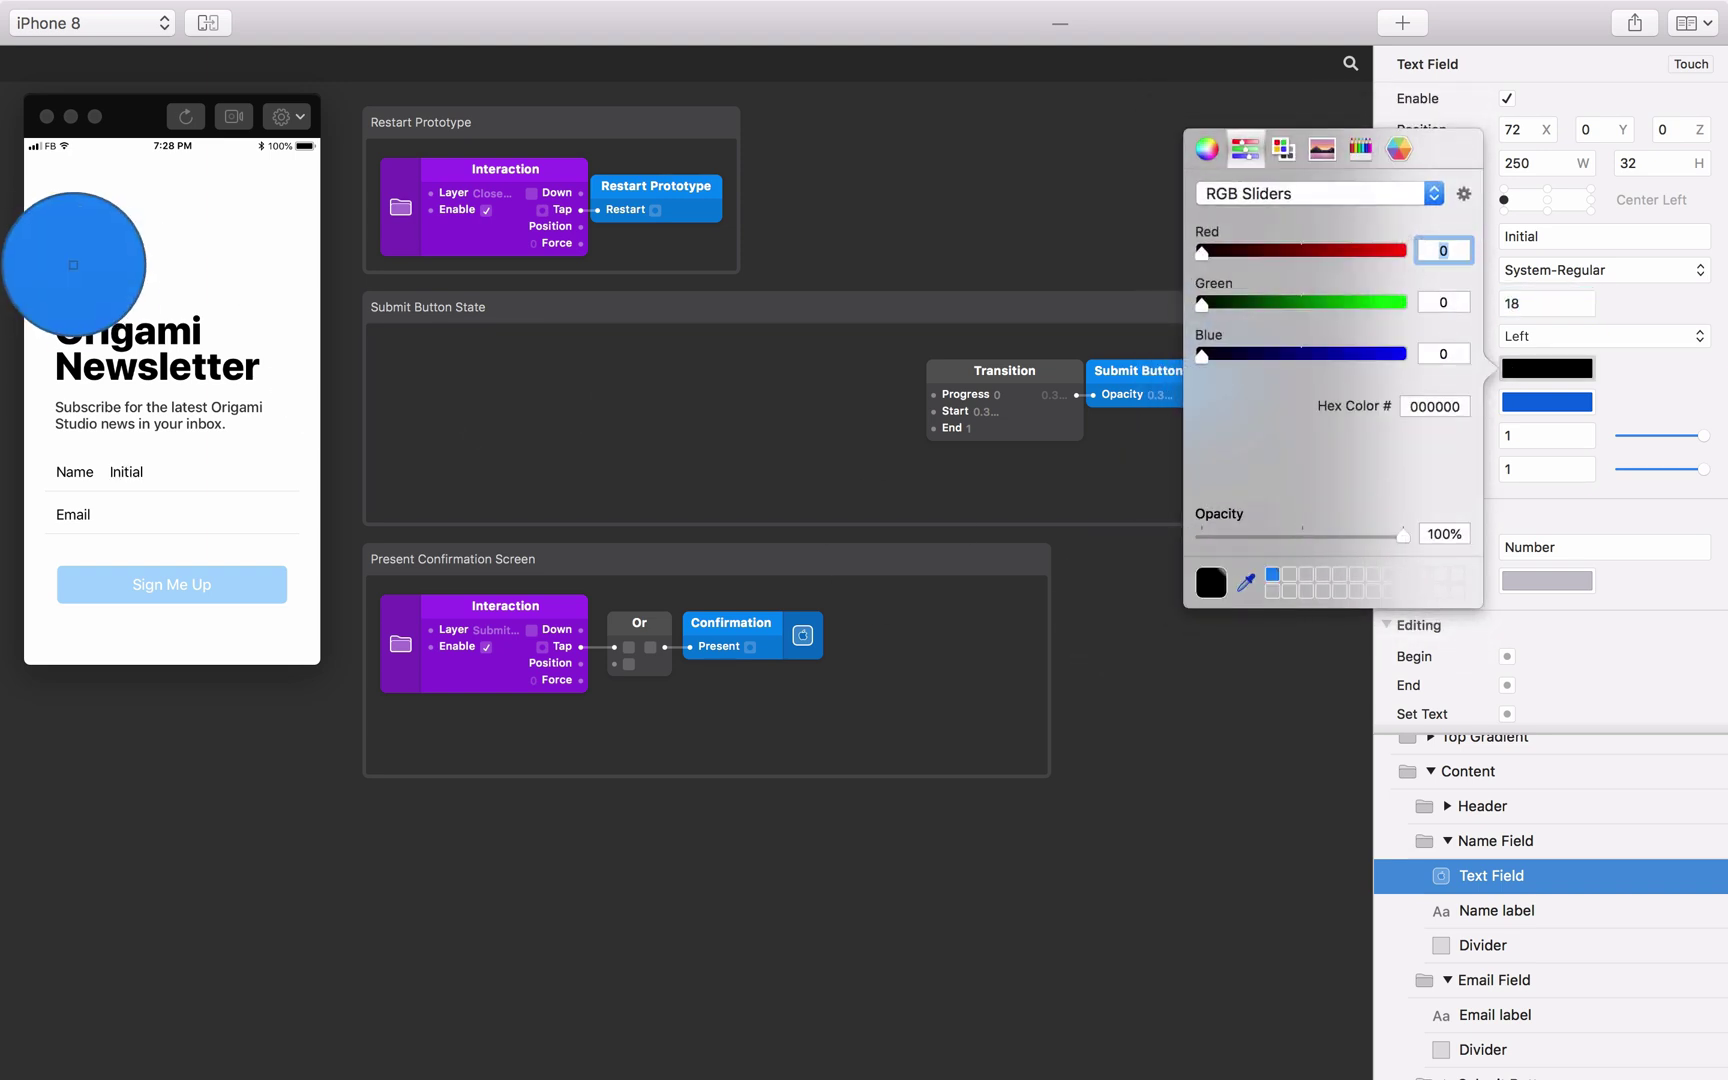
{"action": "left_click", "coordinate": [80, 266]}
{"action": "left_click", "coordinate": [840, 471]}
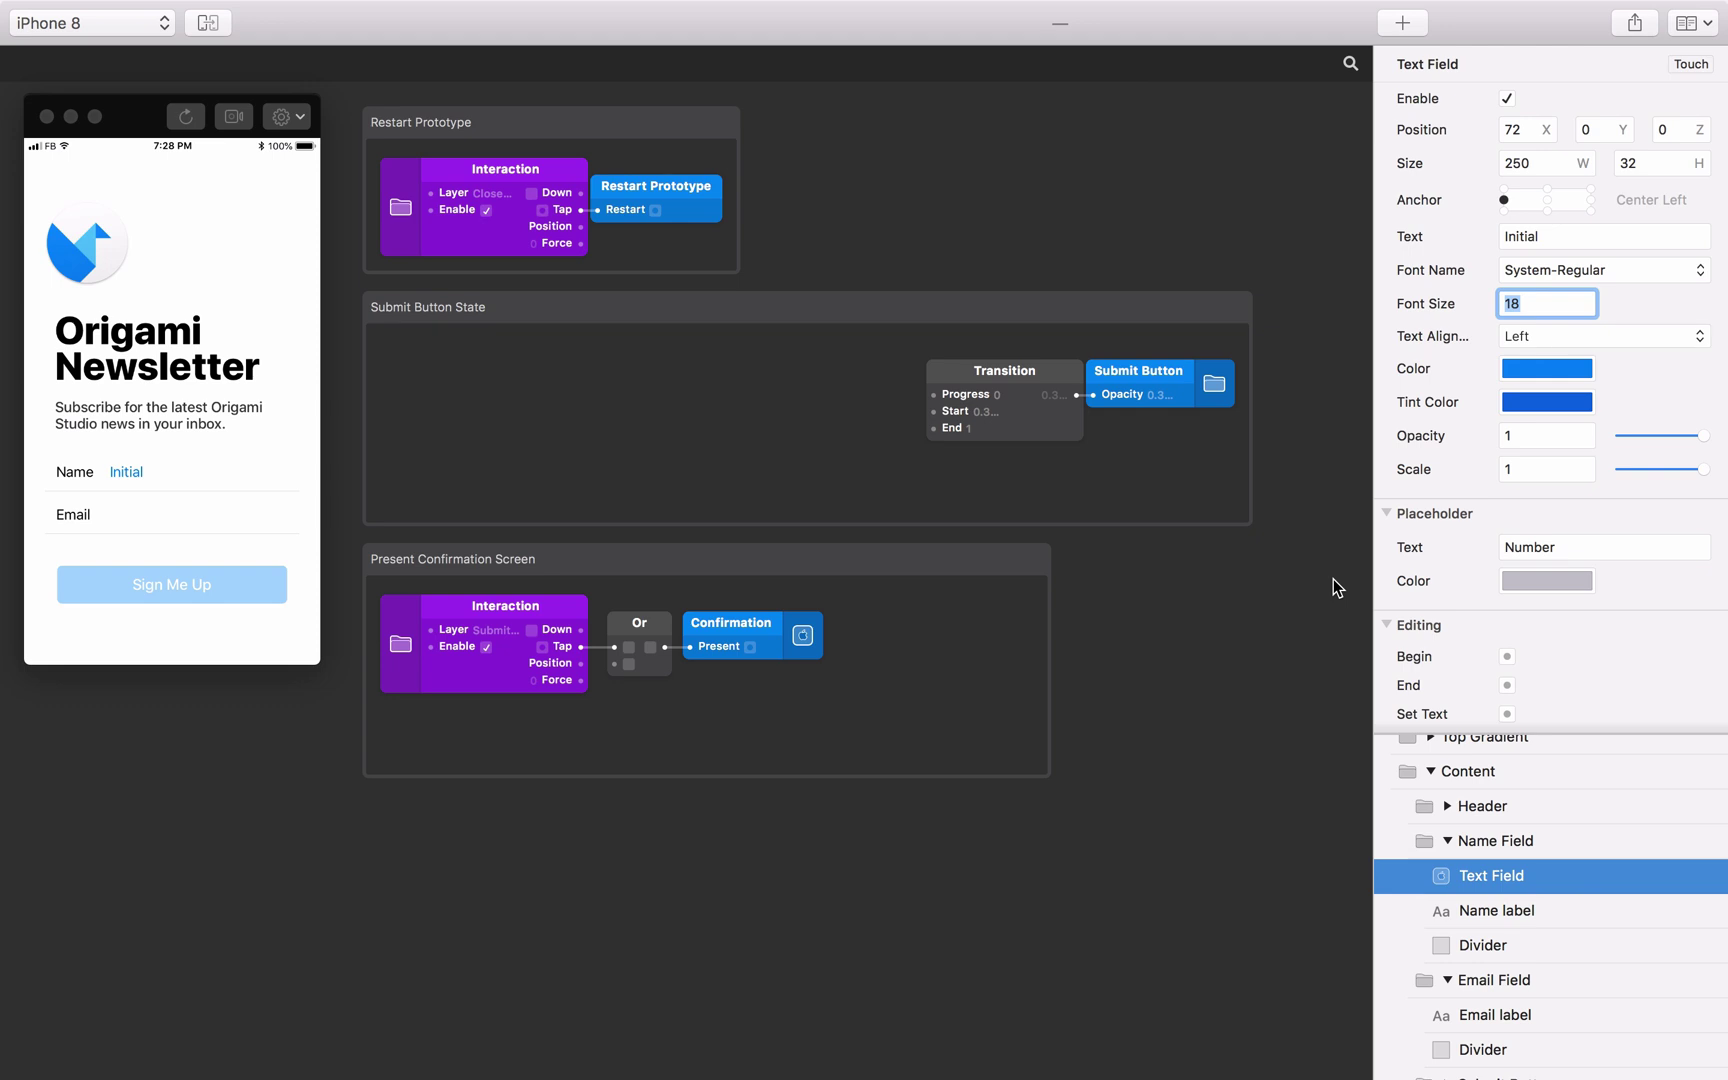
Clear the field's initial text and set its placeholder to 'Required'.
{"action": "double_click", "coordinate": [1548, 237]}
{"action": "key", "text": "BackSpace"}
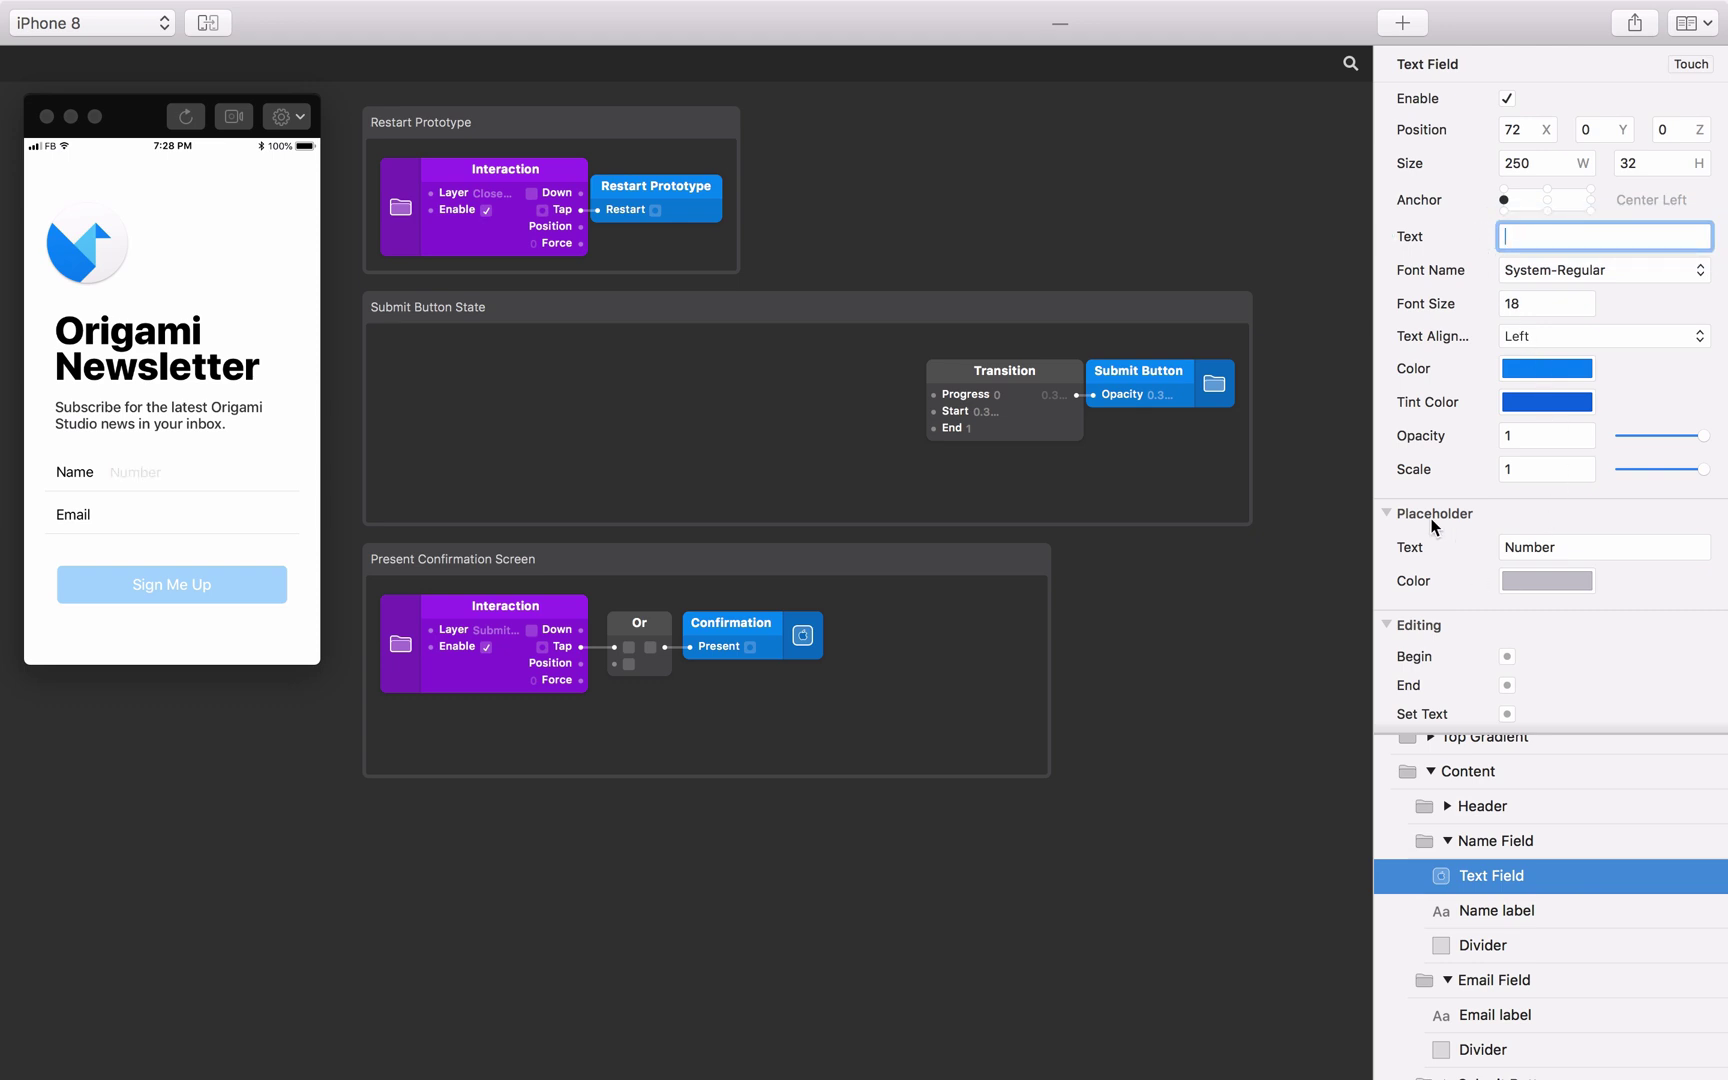
{"action": "double_click", "coordinate": [1551, 552]}
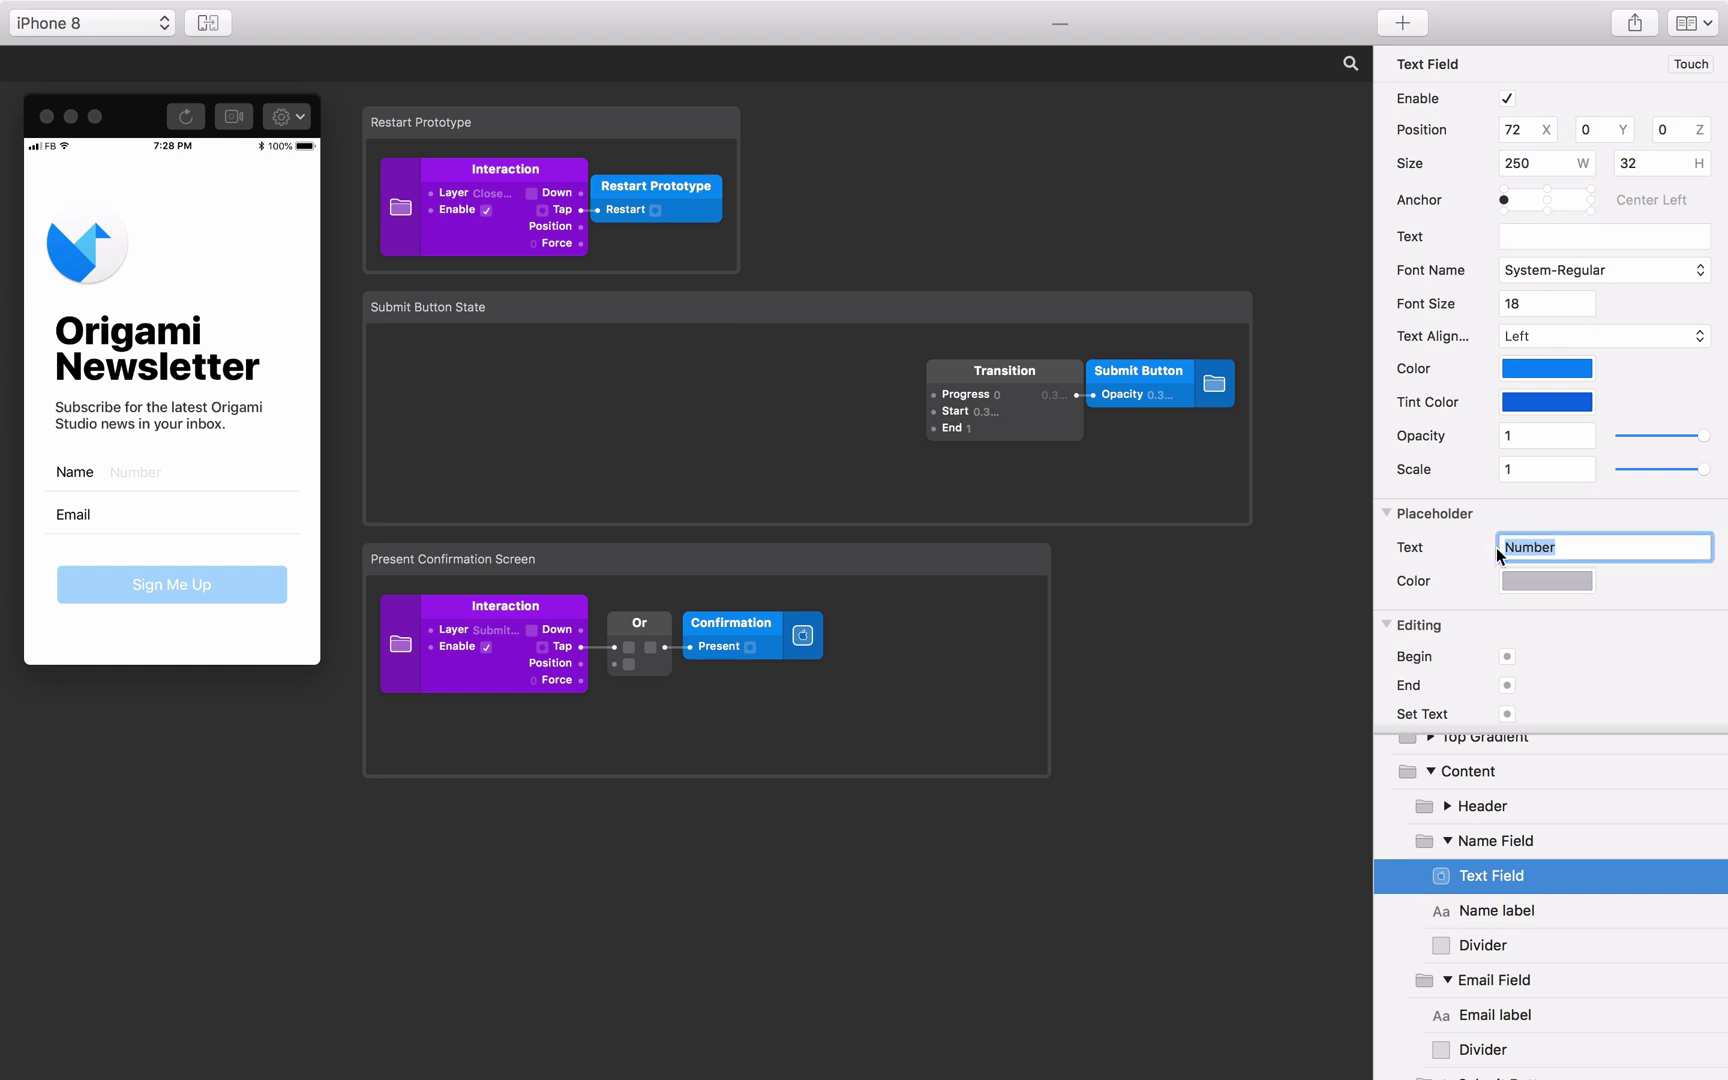
{"action": "type", "text": "Required"}
{"action": "key", "text": "super+a"}
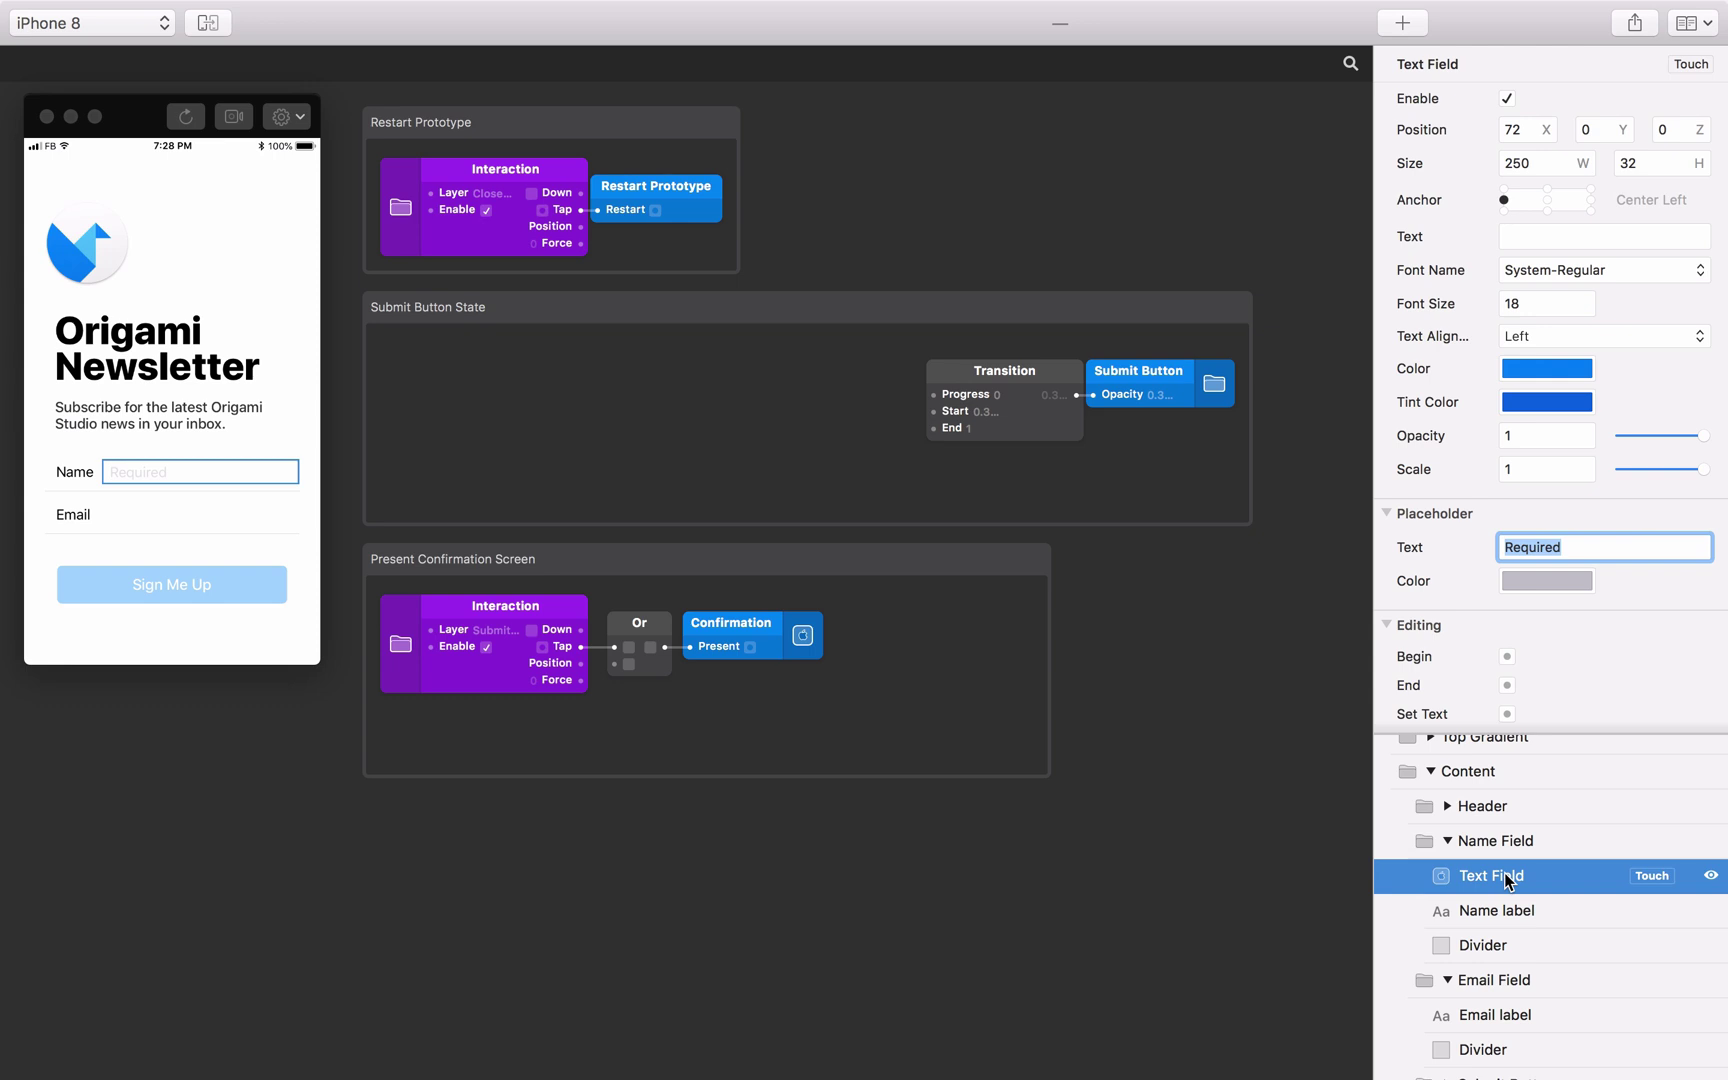
{"action": "double_click", "coordinate": [1505, 876]}
Rename the text field 'Name Field', then duplicate it as 'Email Field' inside the Email Field group.
{"action": "type", "text": "N"}
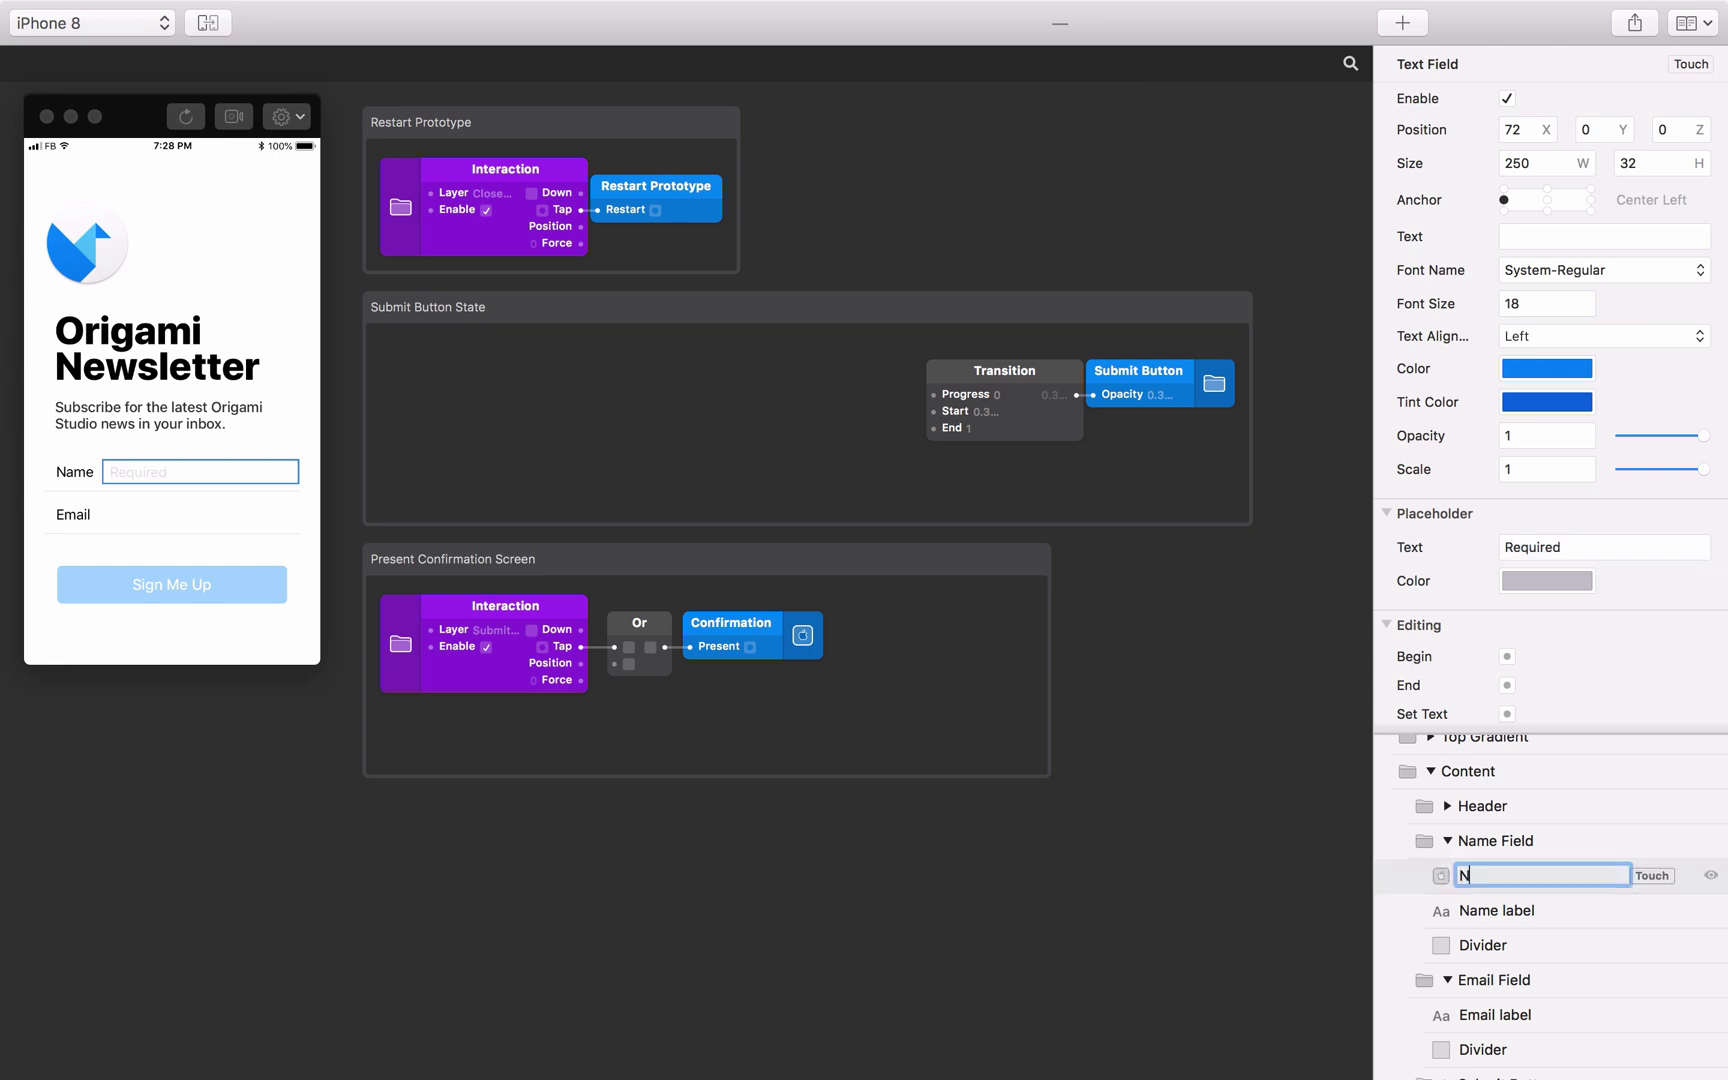
{"action": "type", "text": "ame Field"}
{"action": "key", "text": "Return"}
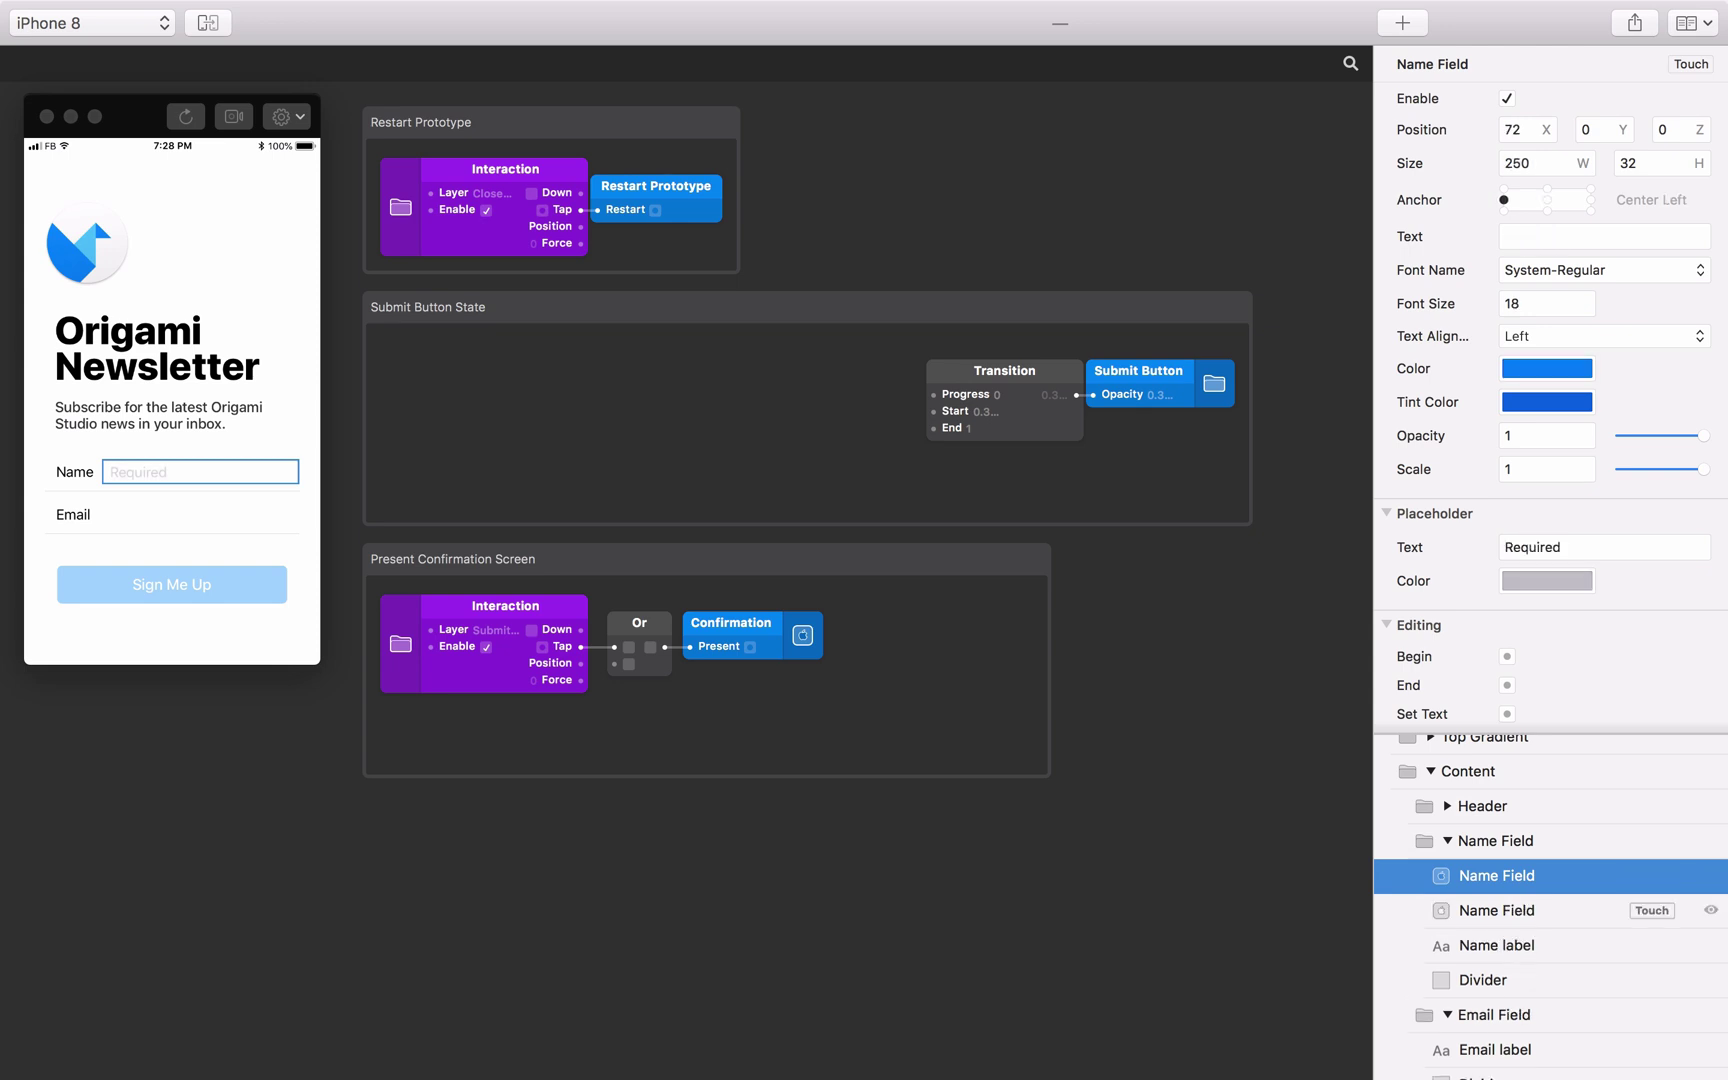
{"action": "key", "text": "super+d"}
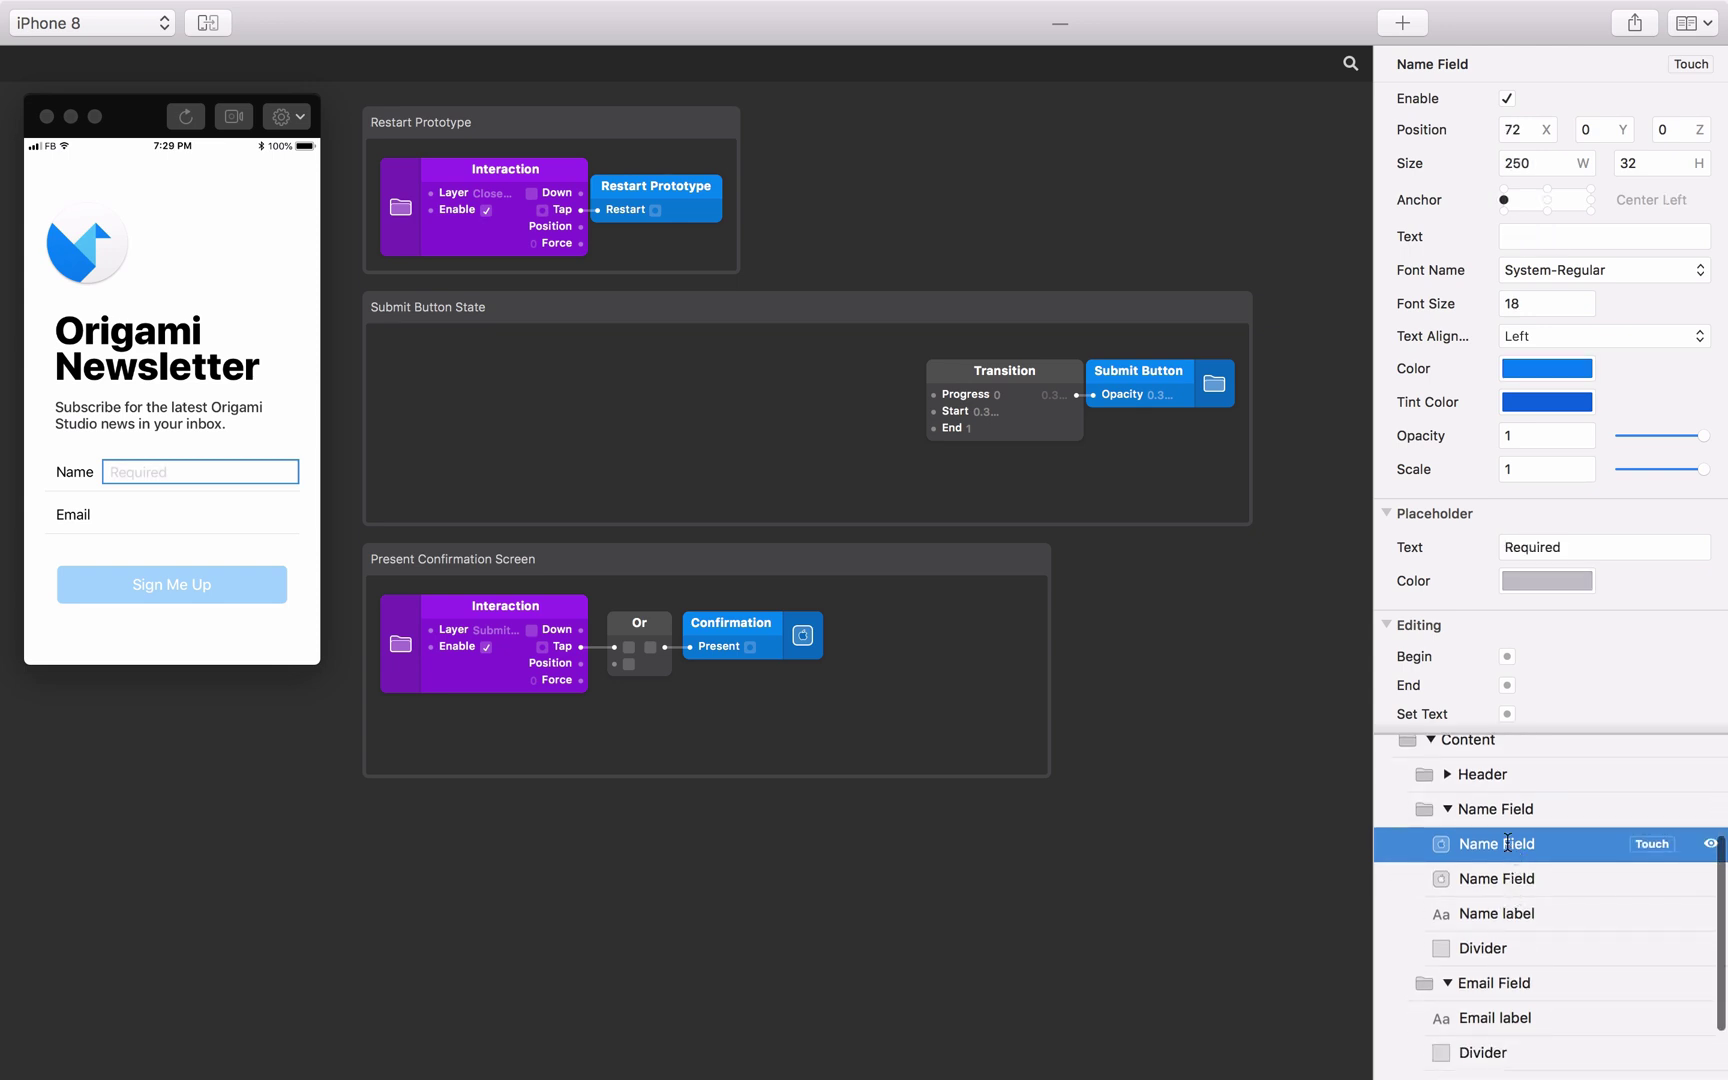
{"action": "double_click", "coordinate": [1512, 846]}
{"action": "type", "text": "Email Field"}
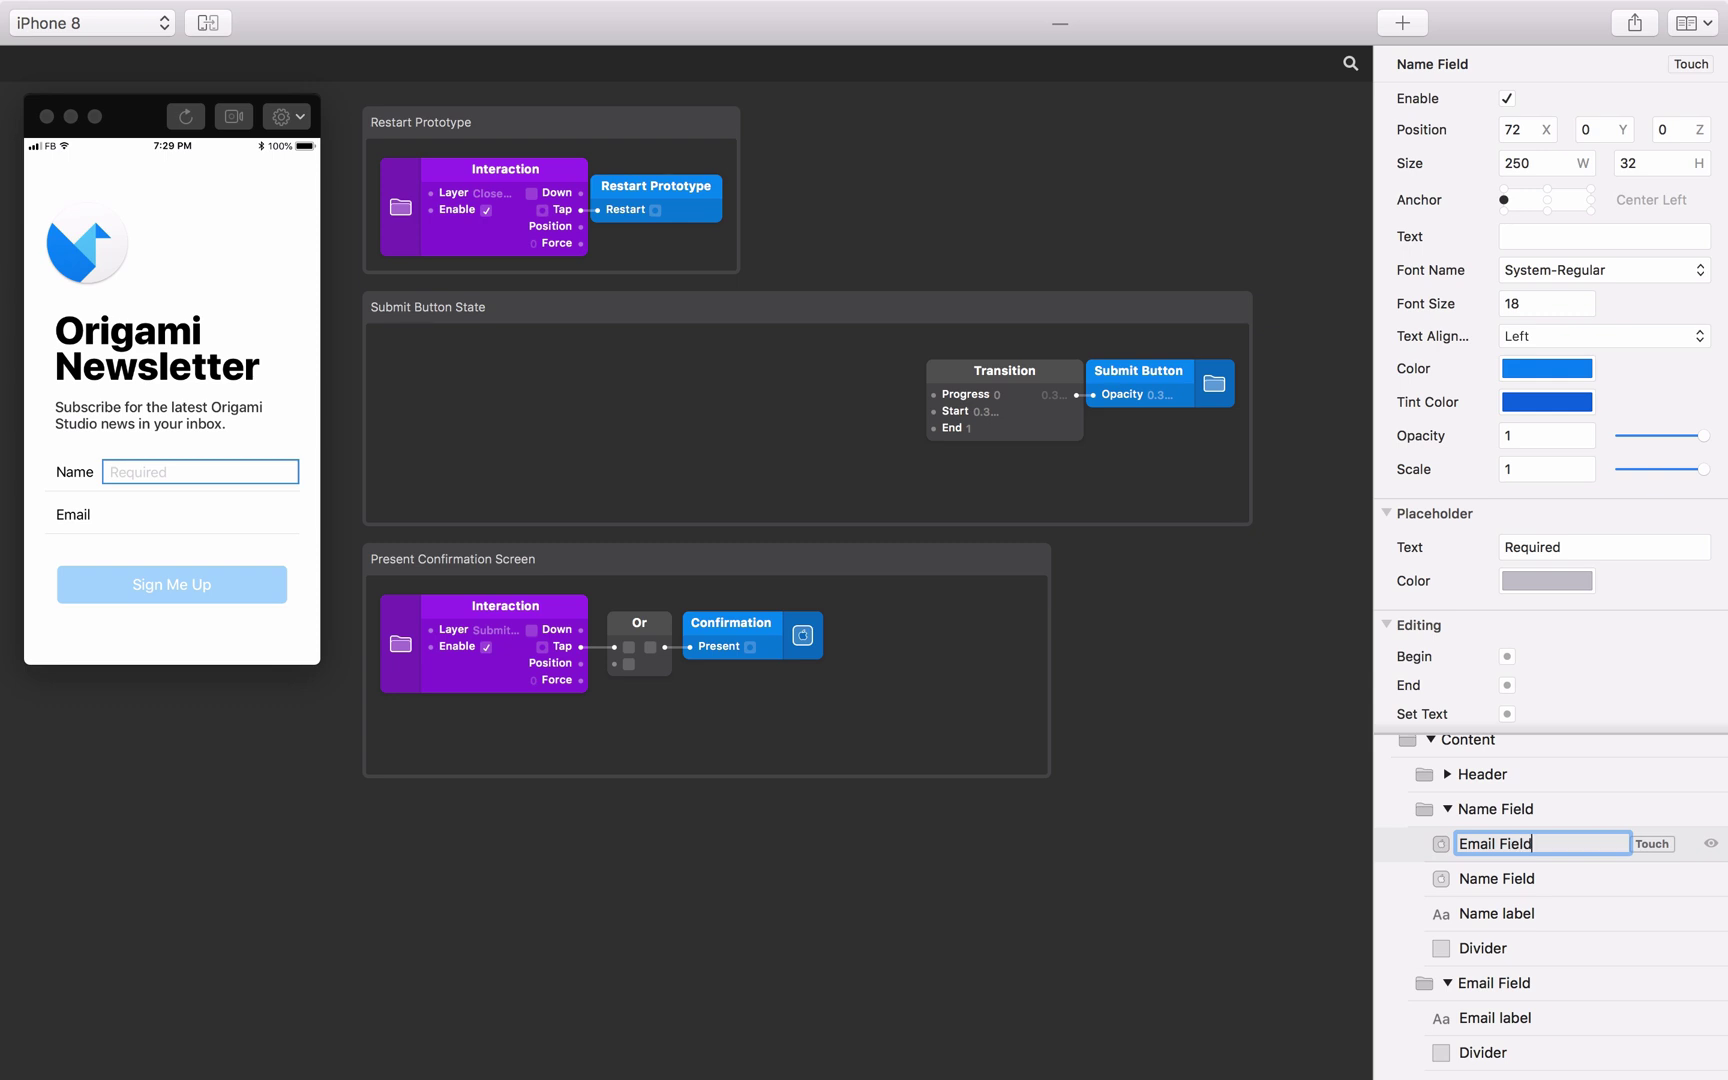
{"action": "key", "text": "Return"}
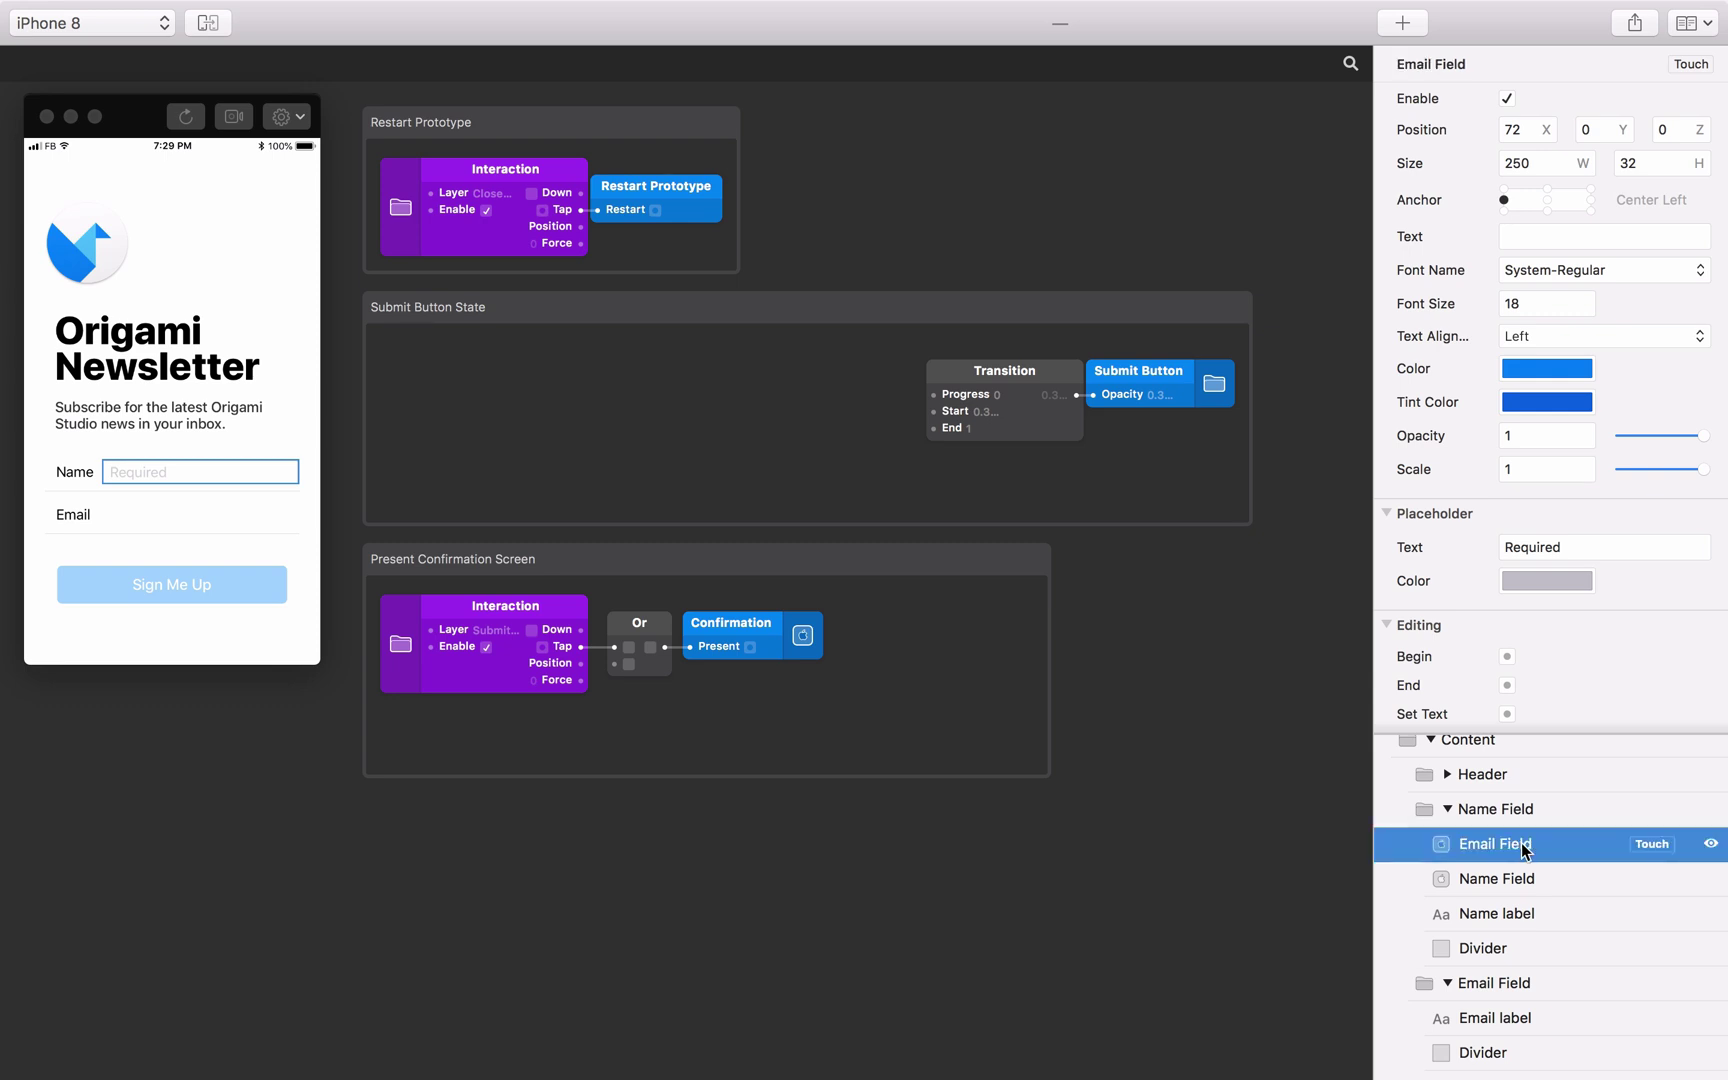
{"action": "left_click_drag", "start_coordinate": [1520, 842], "coordinate": [1522, 986]}
{"action": "scroll", "coordinate": [1507, 900], "scroll_direction": "up", "scroll_amount": 5}
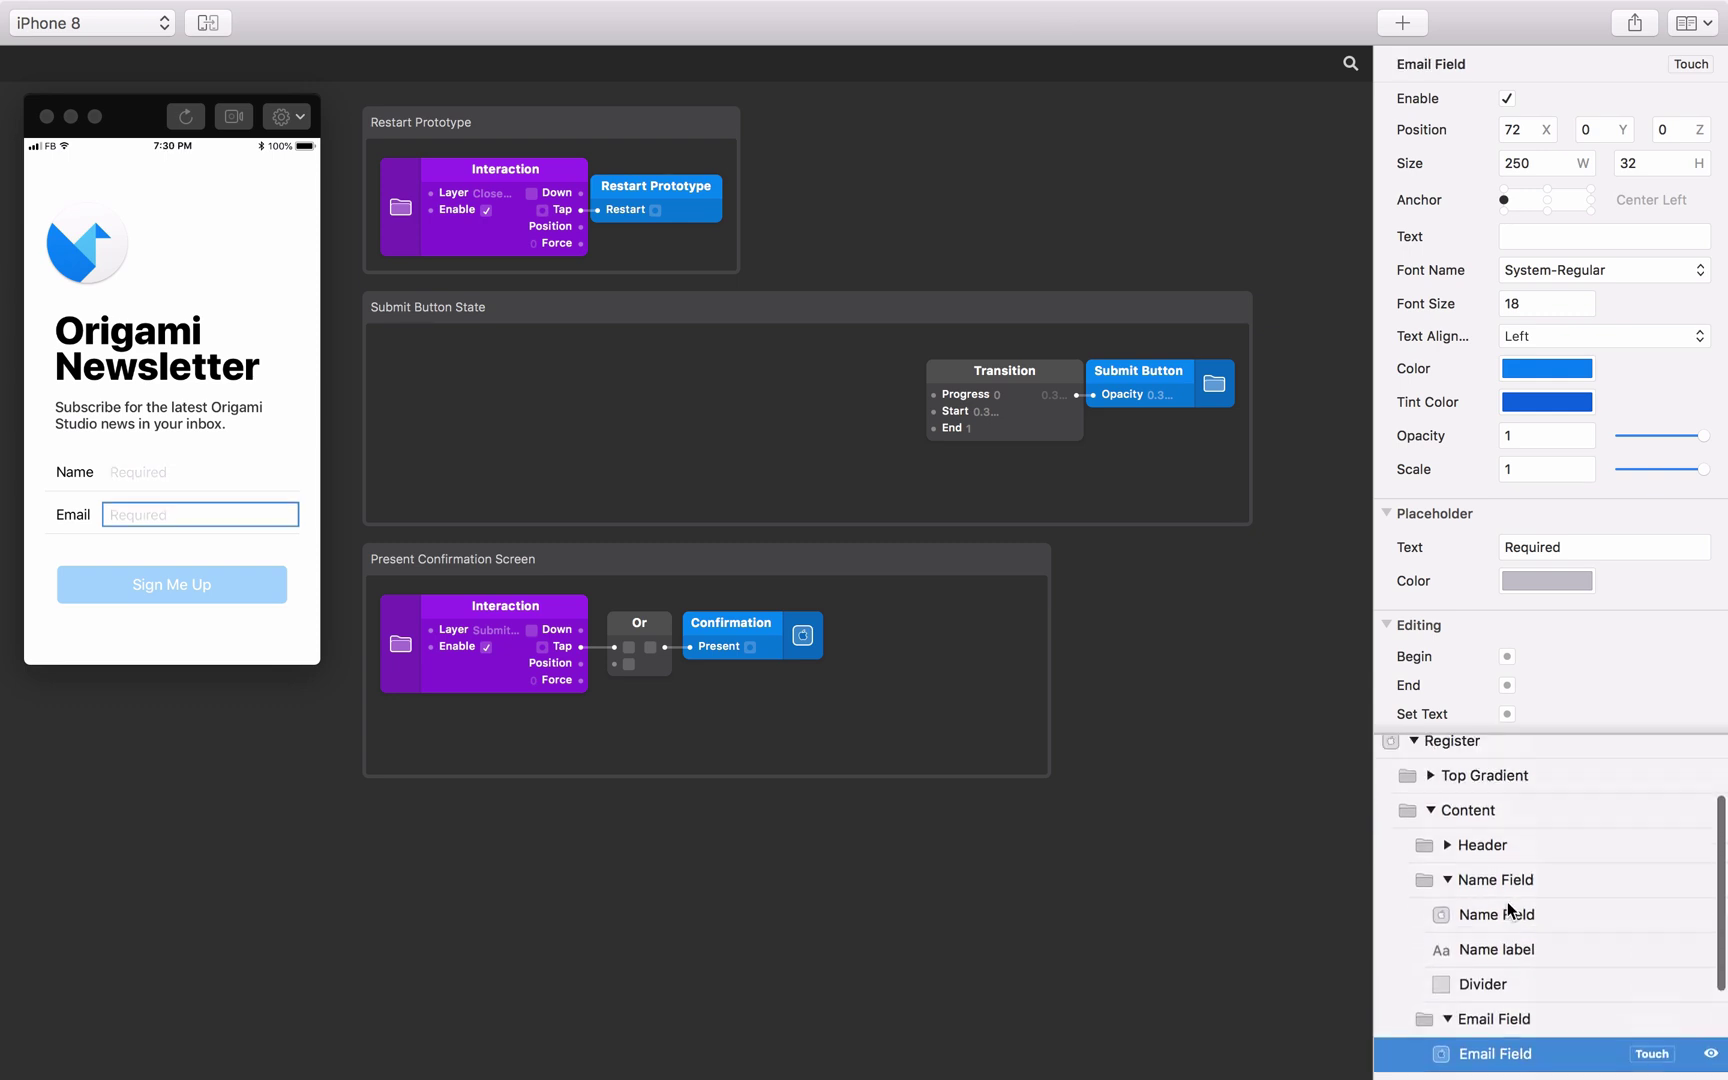
Add a Fake Keyboard layer above Status Bar and tap Name in the preview to show it.
{"action": "left_click", "coordinate": [1496, 750]}
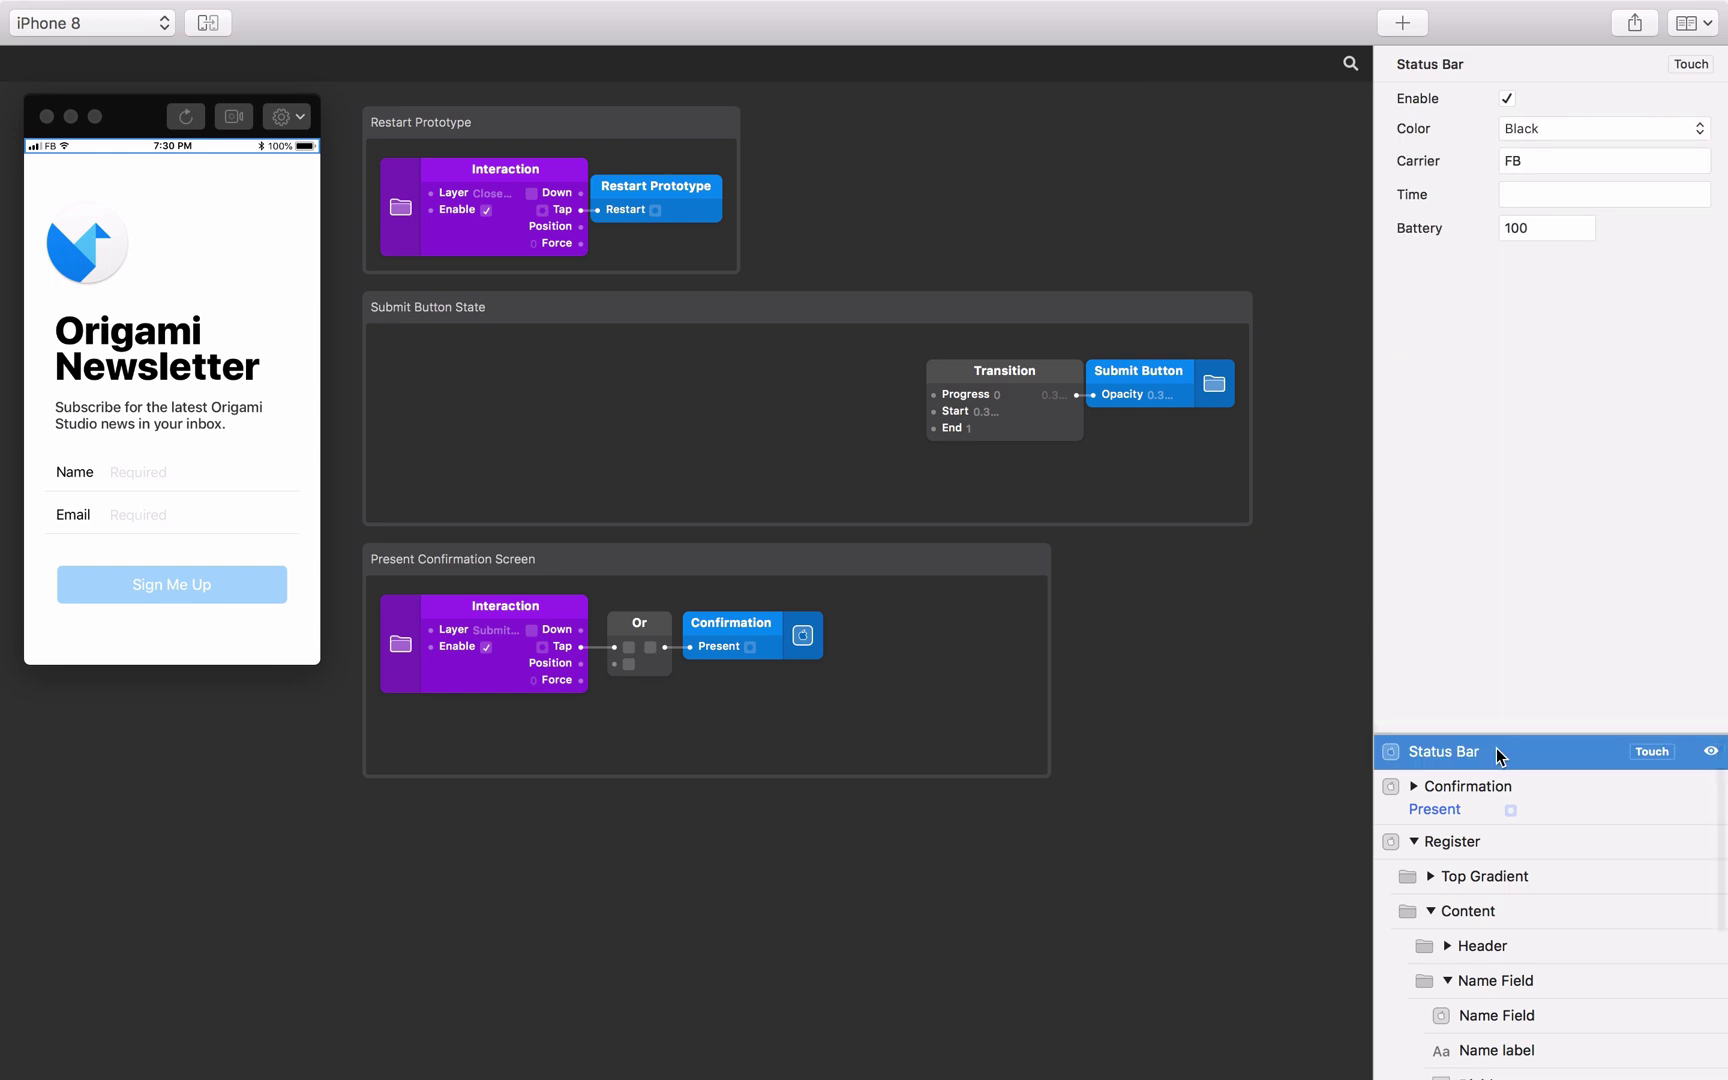
{"action": "left_click", "coordinate": [1406, 26]}
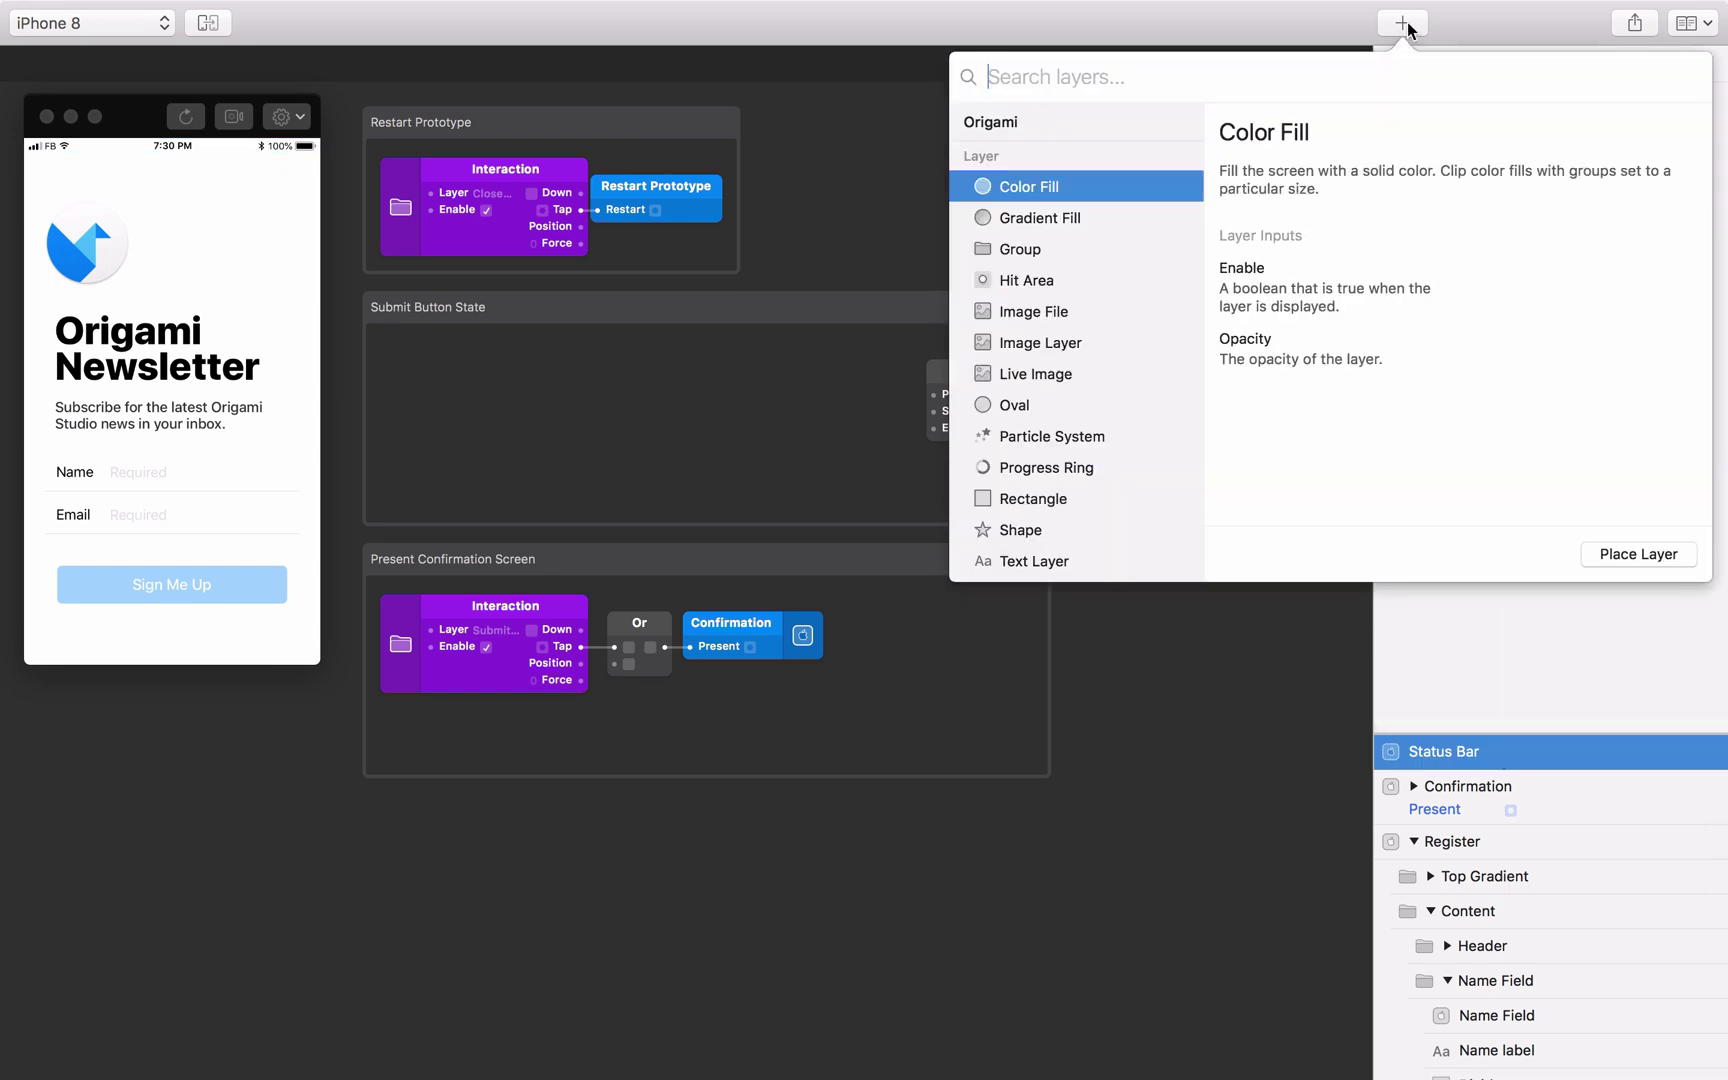
{"action": "type", "text": "fake"}
{"action": "key", "text": "Return"}
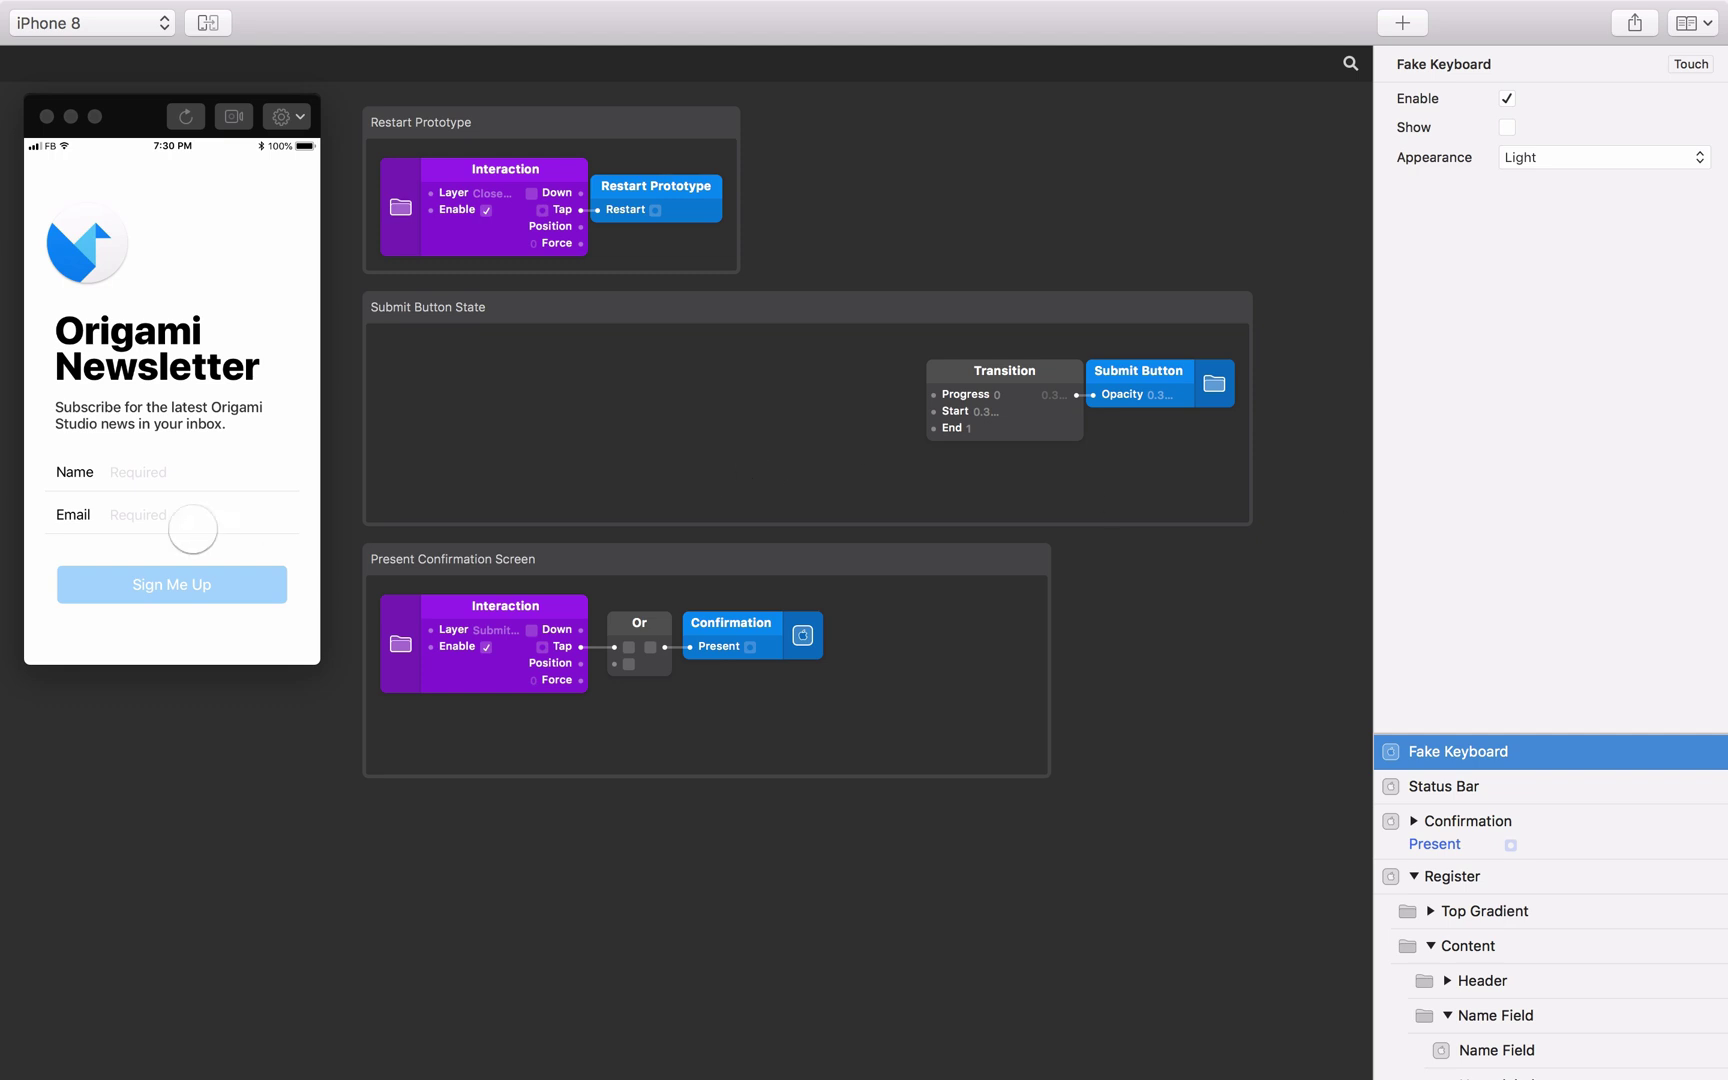
{"action": "left_click", "coordinate": [147, 475]}
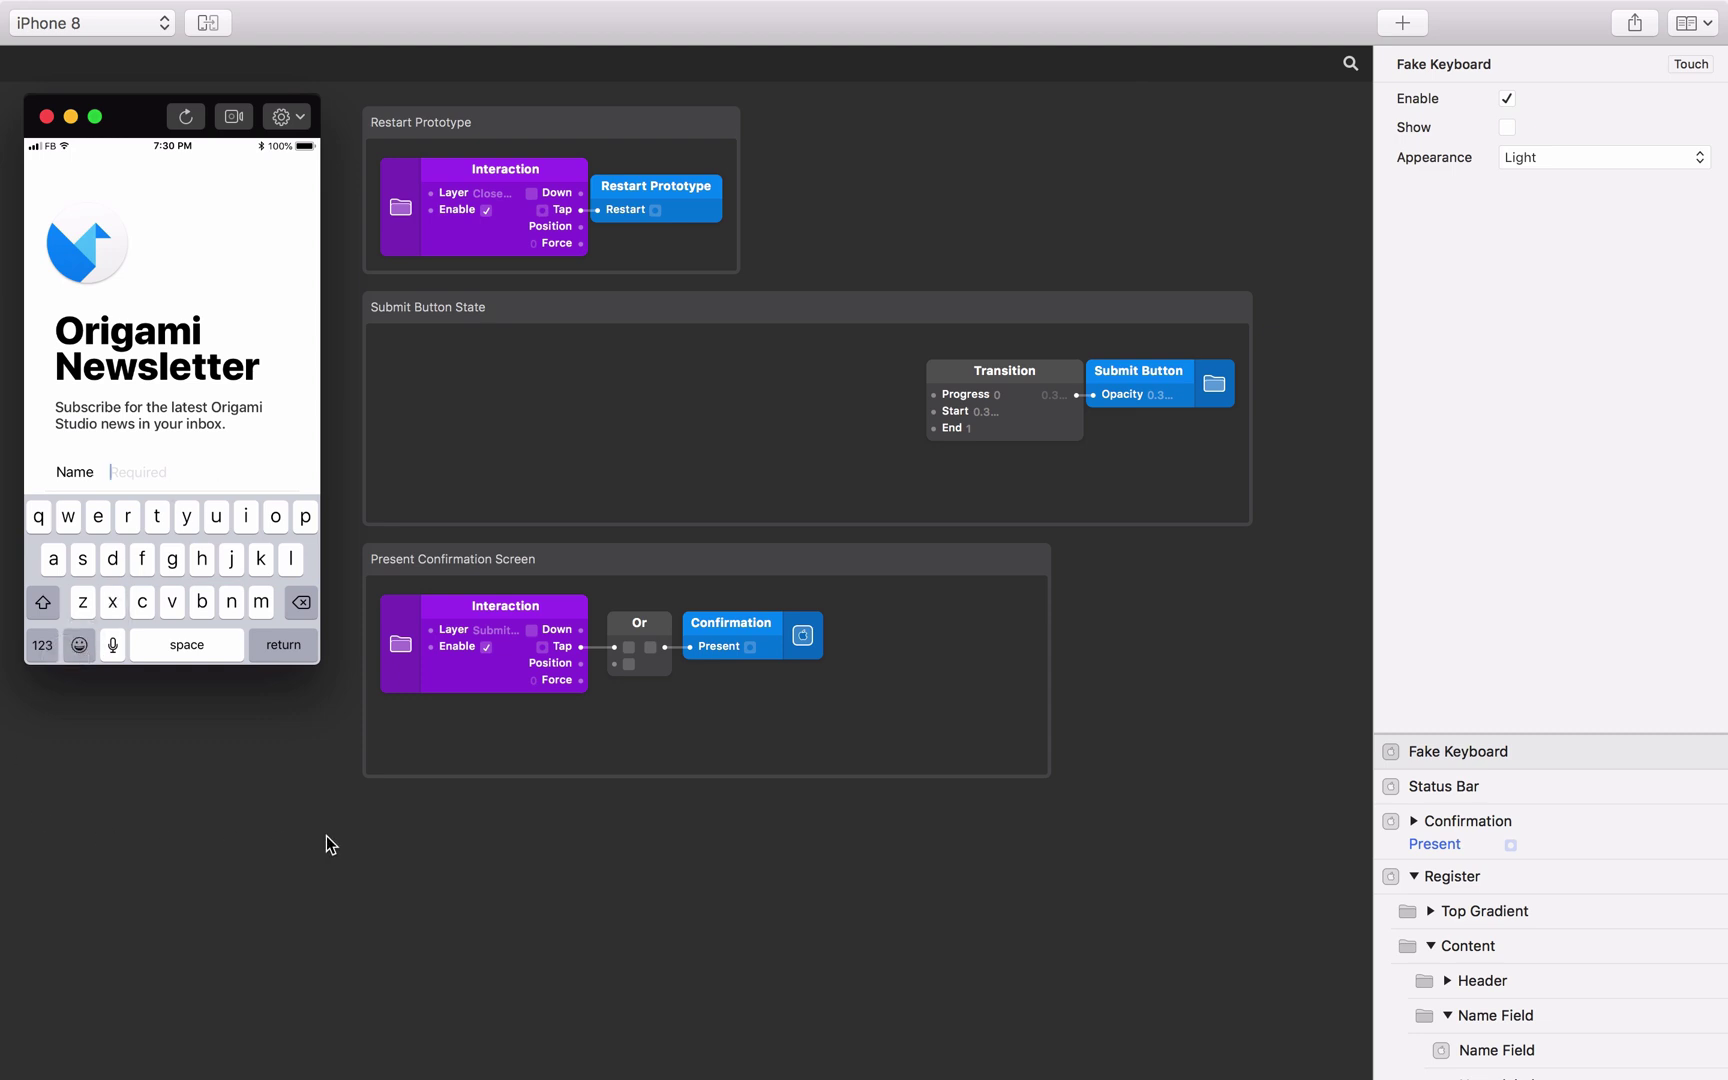
Add Device Info and Size Unpack patches, feeding Screen Size into Size Unpack.
{"action": "double_click", "coordinate": [414, 863]}
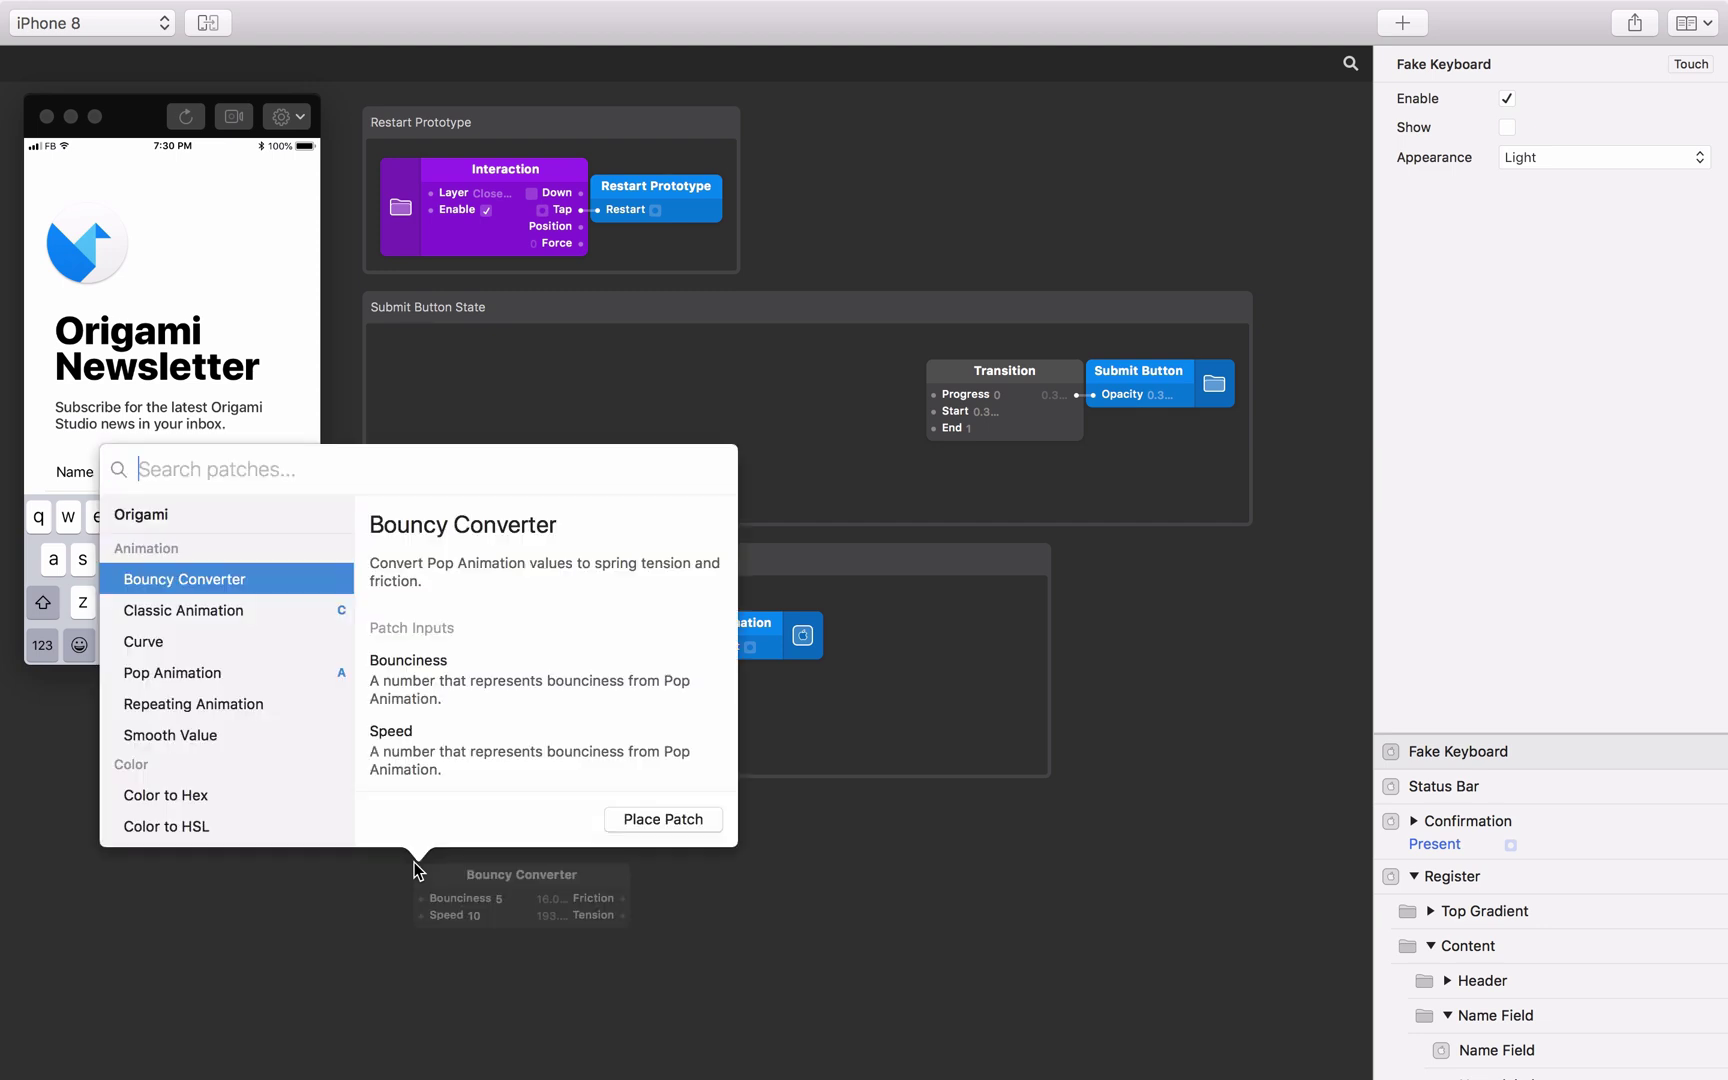
{"action": "type", "text": "dev"}
{"action": "key", "text": "Down"}
{"action": "key", "text": "Return"}
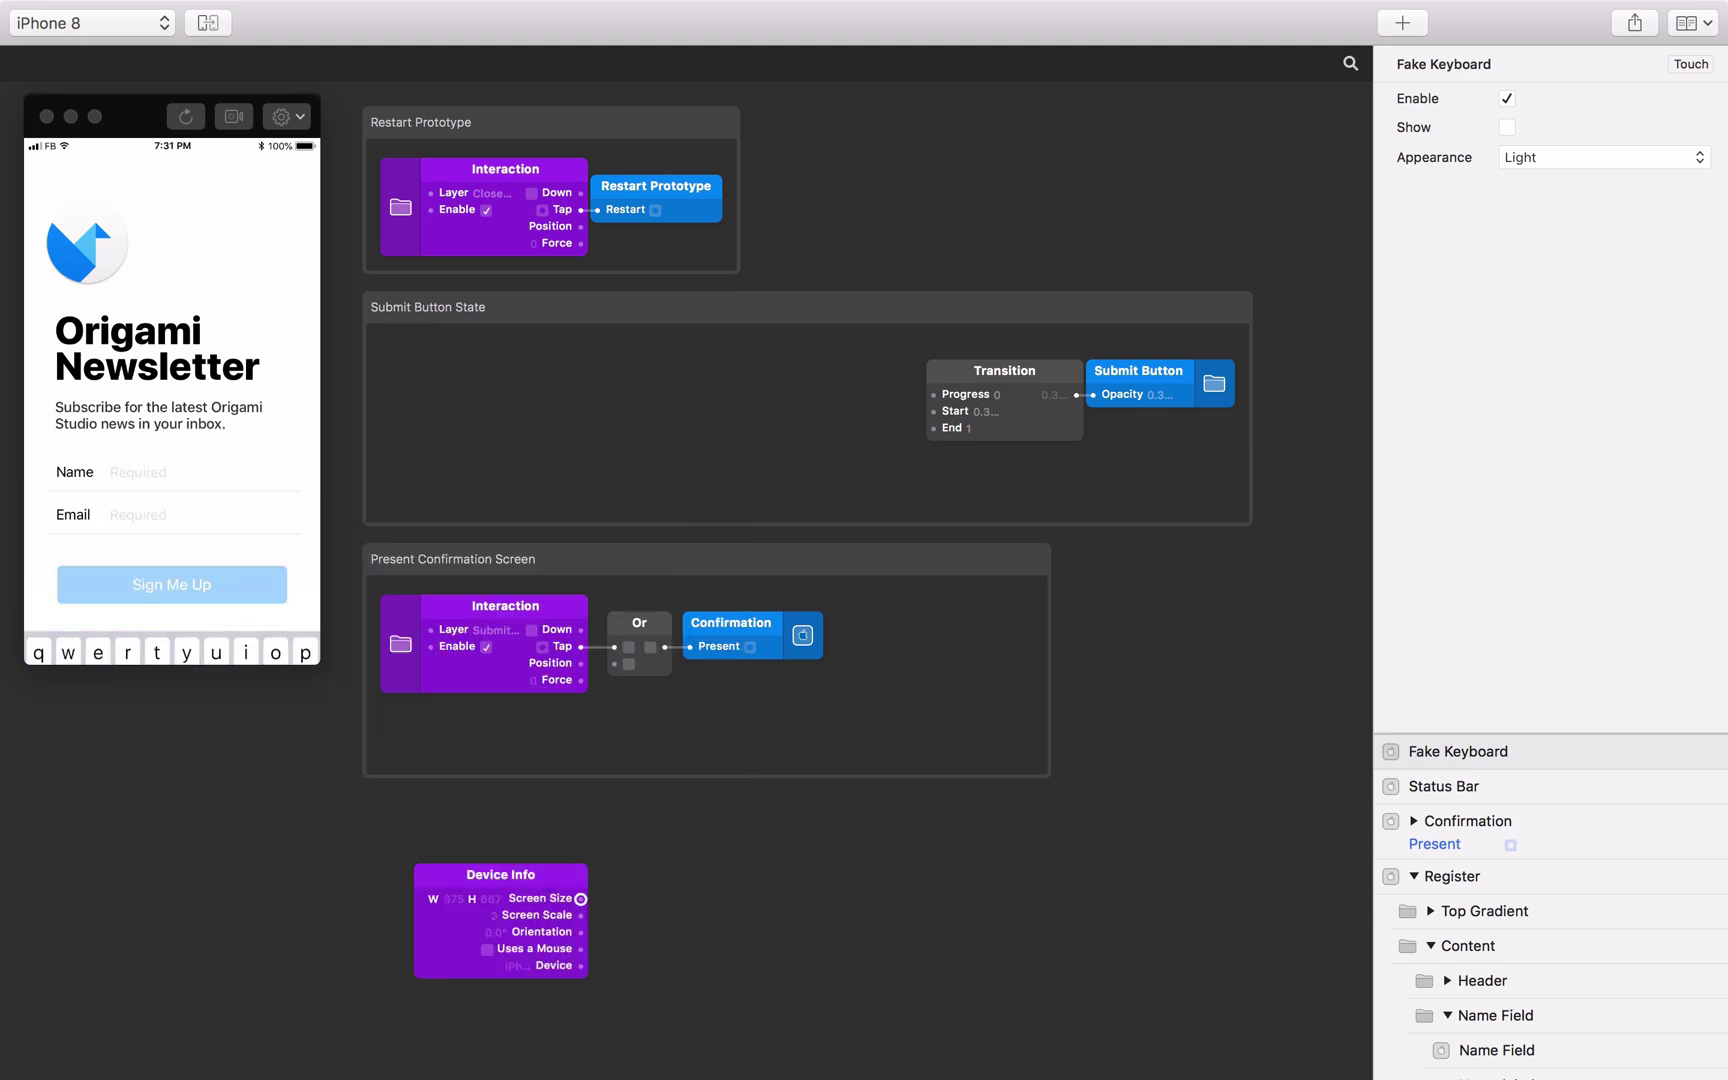
{"action": "double_click", "coordinate": [637, 913]}
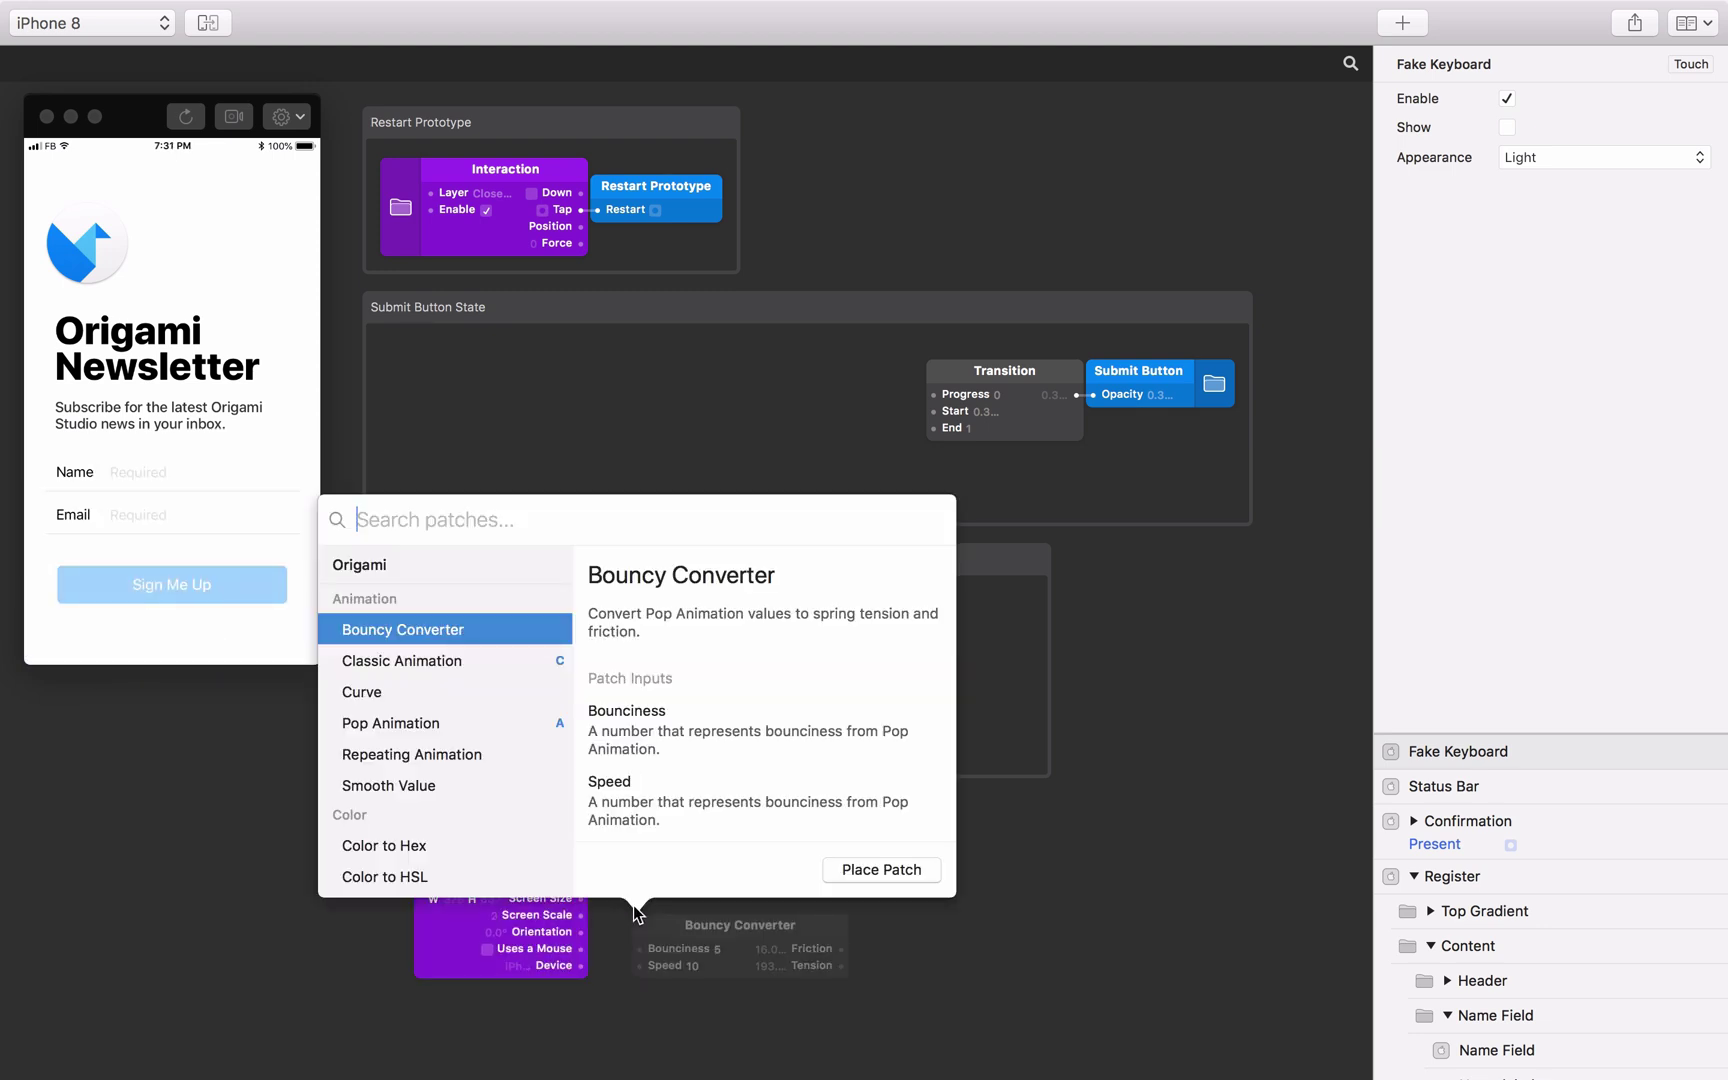
{"action": "type", "text": "siz"}
{"action": "key", "text": "Down"}
{"action": "key", "text": "Return"}
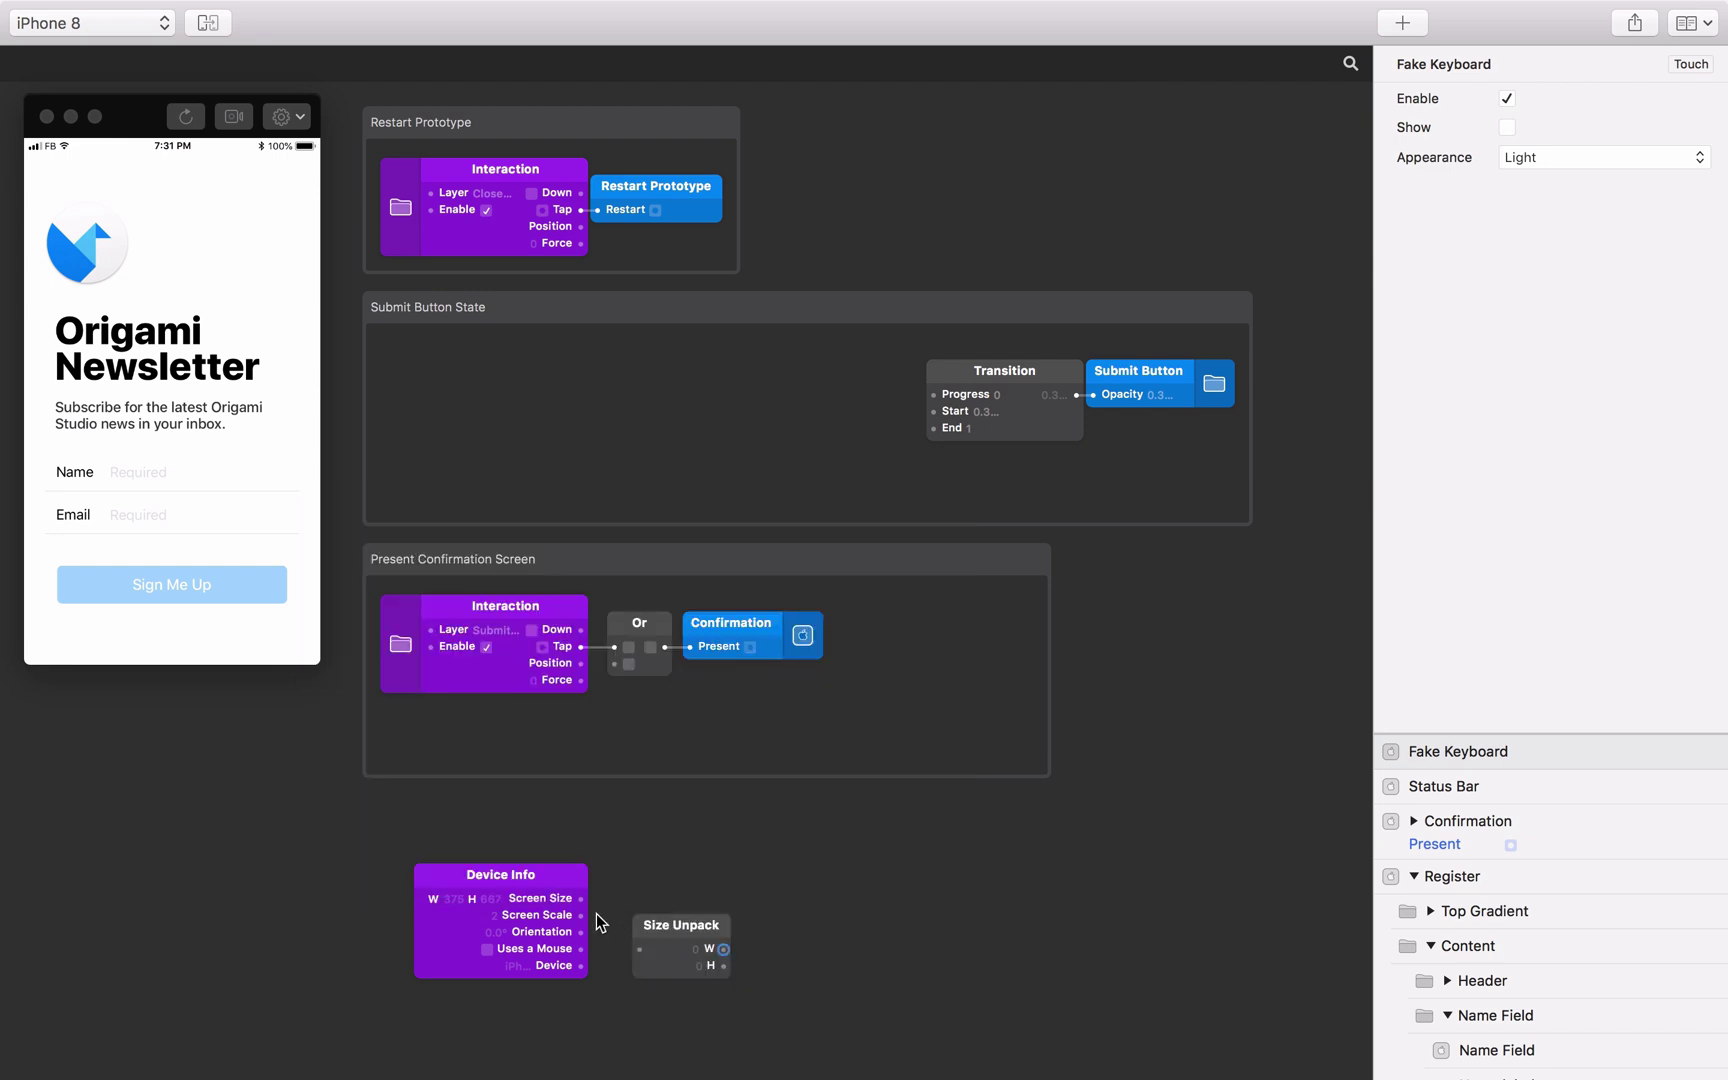
{"action": "left_click_drag", "start_coordinate": [580, 898], "coordinate": [636, 886]}
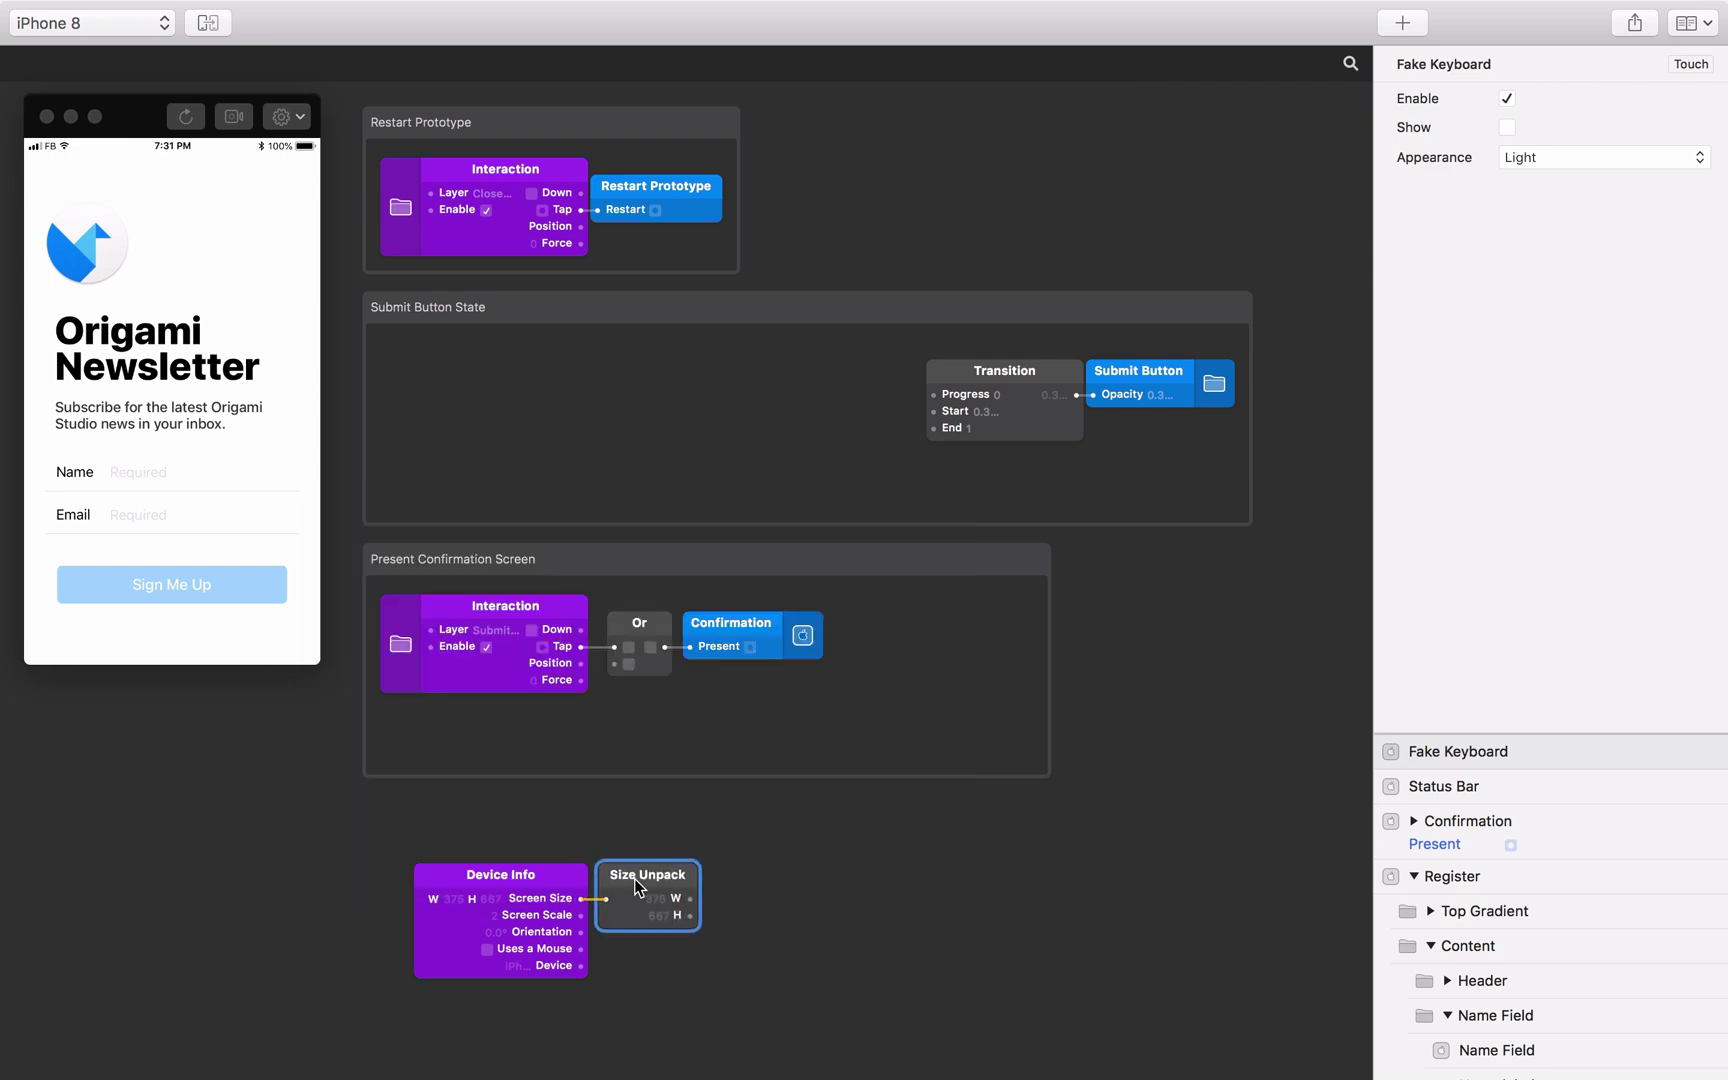
{"action": "left_click", "coordinate": [759, 892]}
Expose the Fake Keyboard's Remaining H as a patch and place it above Device Info.
{"action": "left_click", "coordinate": [1638, 748]}
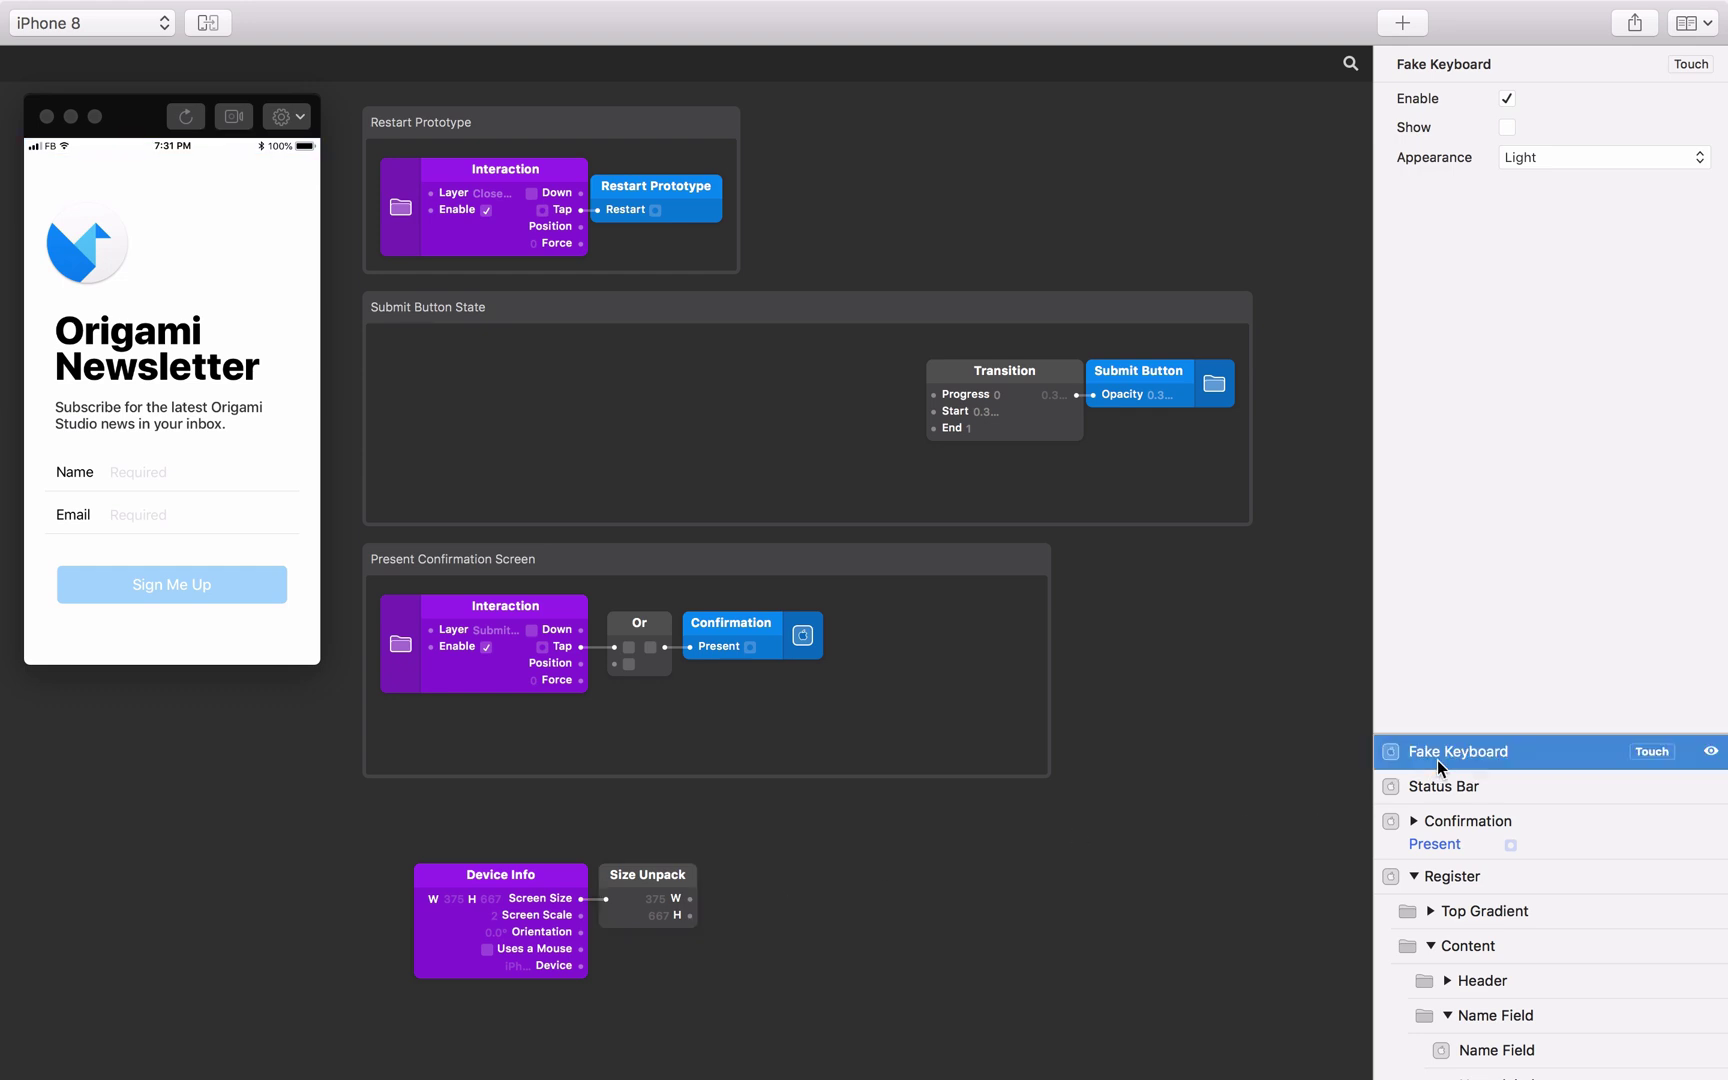
{"action": "left_click", "coordinate": [1638, 751]}
{"action": "left_click", "coordinate": [1630, 684]}
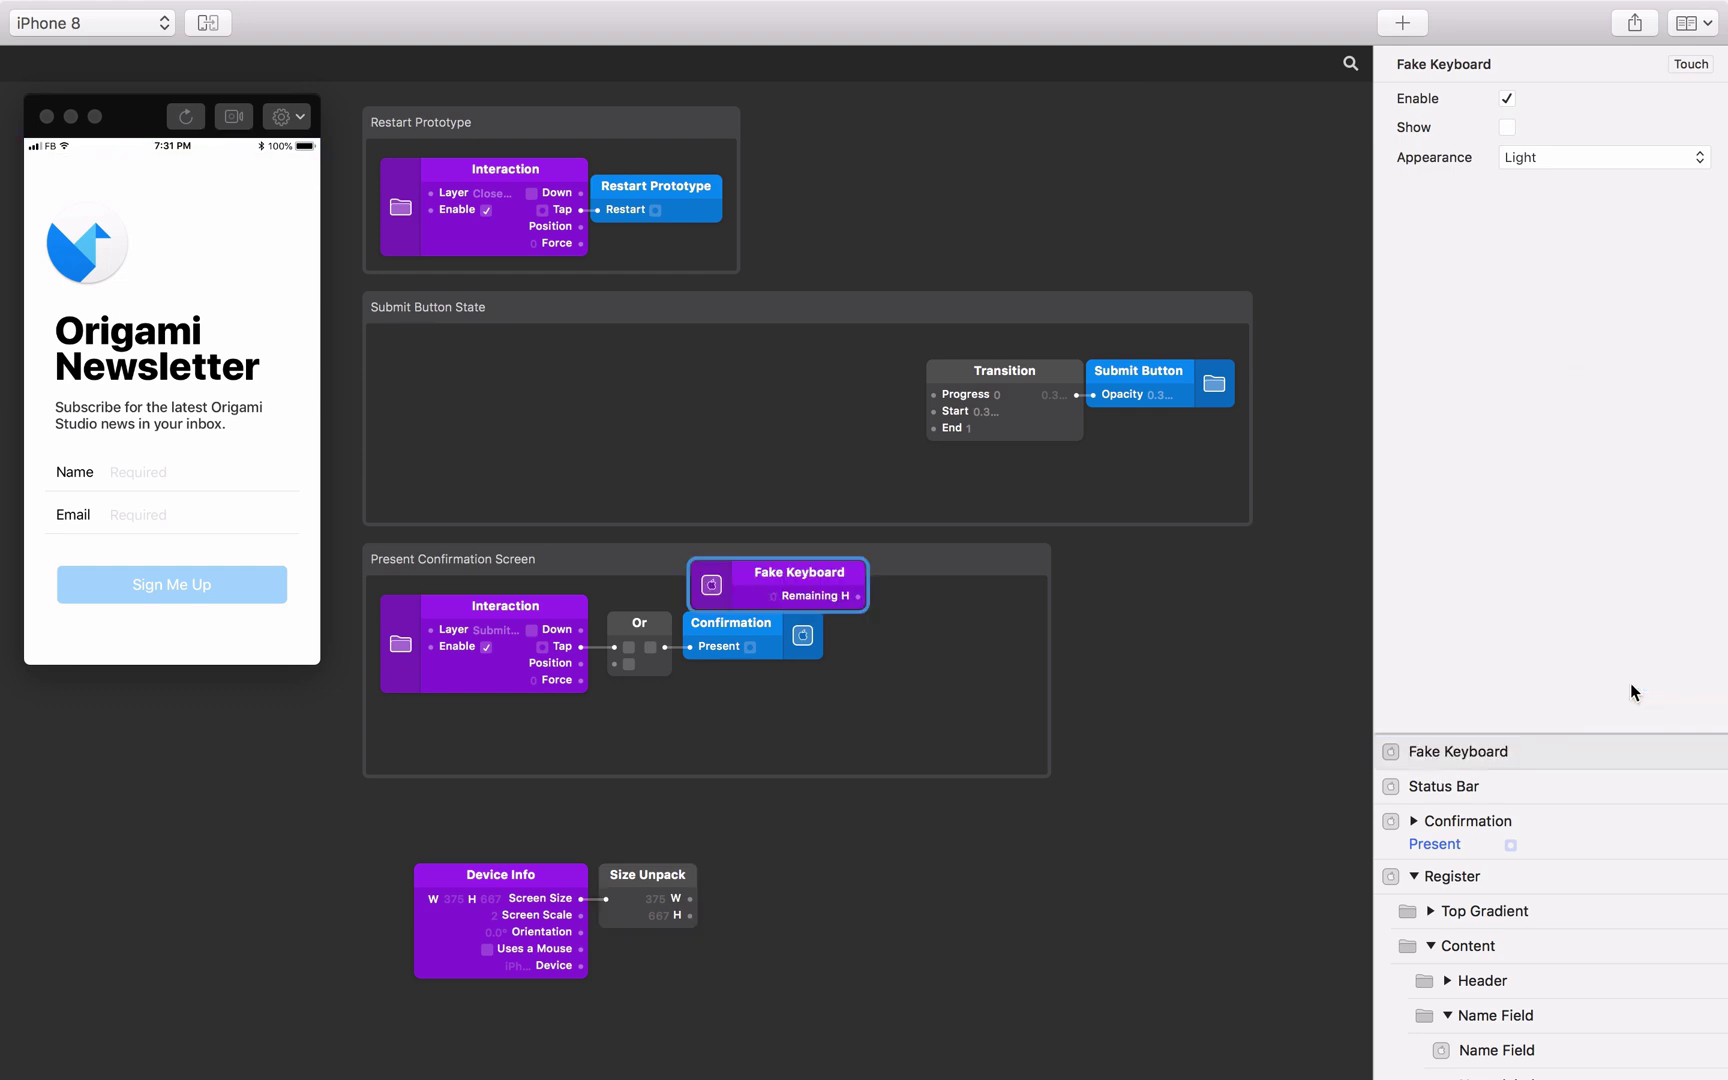
{"action": "left_click_drag", "start_coordinate": [797, 576], "coordinate": [638, 821]}
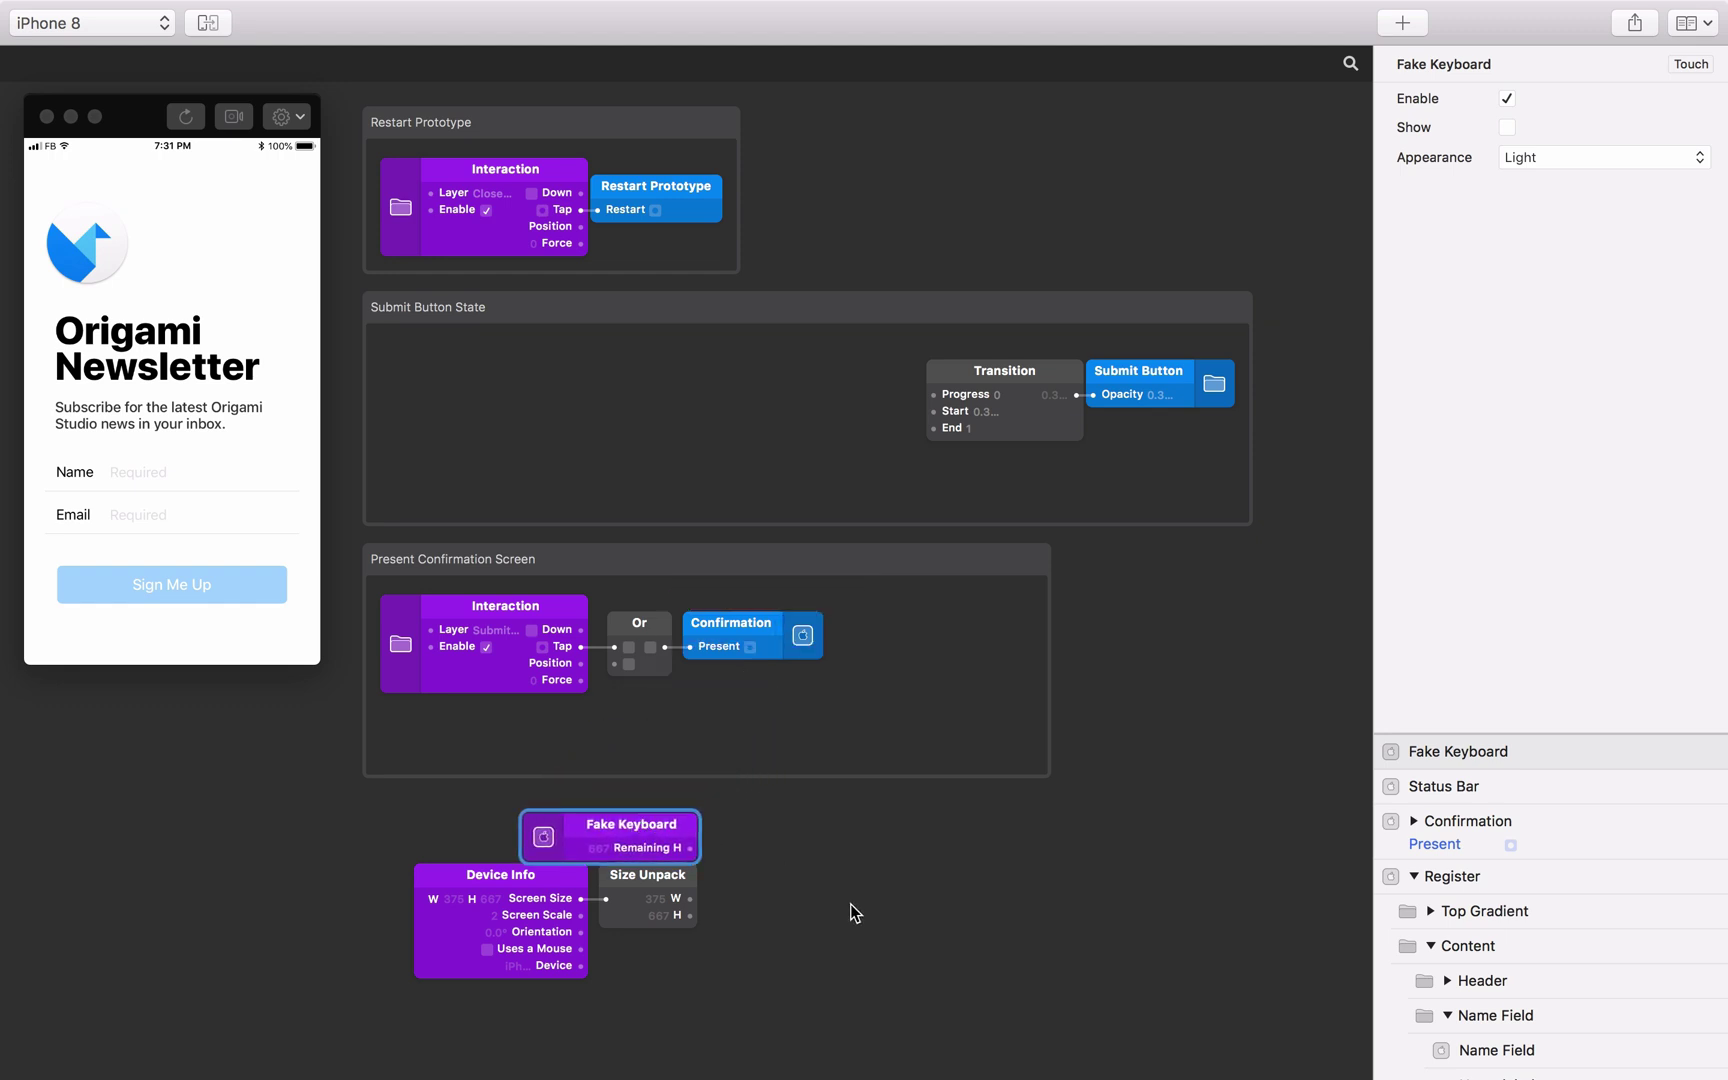
{"action": "left_click", "coordinate": [812, 907]}
Add a subtract patch computing Remaining H minus the screen height H.
{"action": "double_click", "coordinate": [806, 899]}
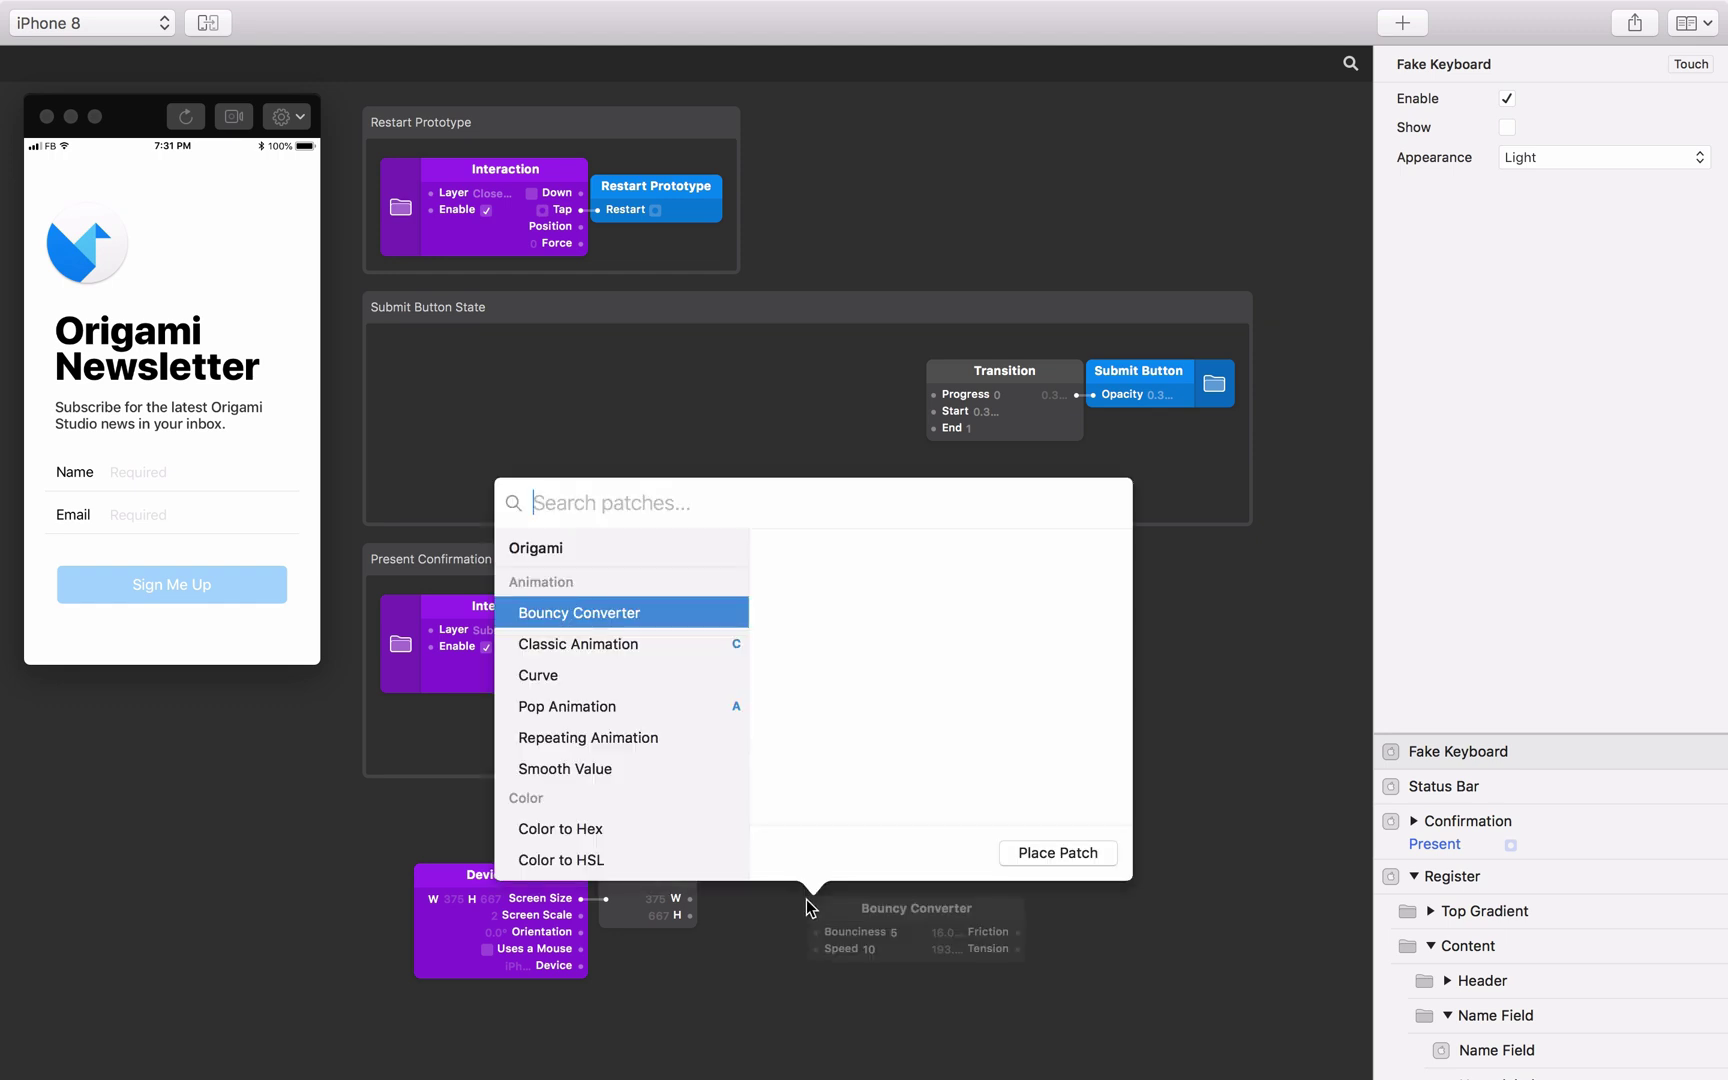
{"action": "type", "text": "-"}
{"action": "key", "text": "Return"}
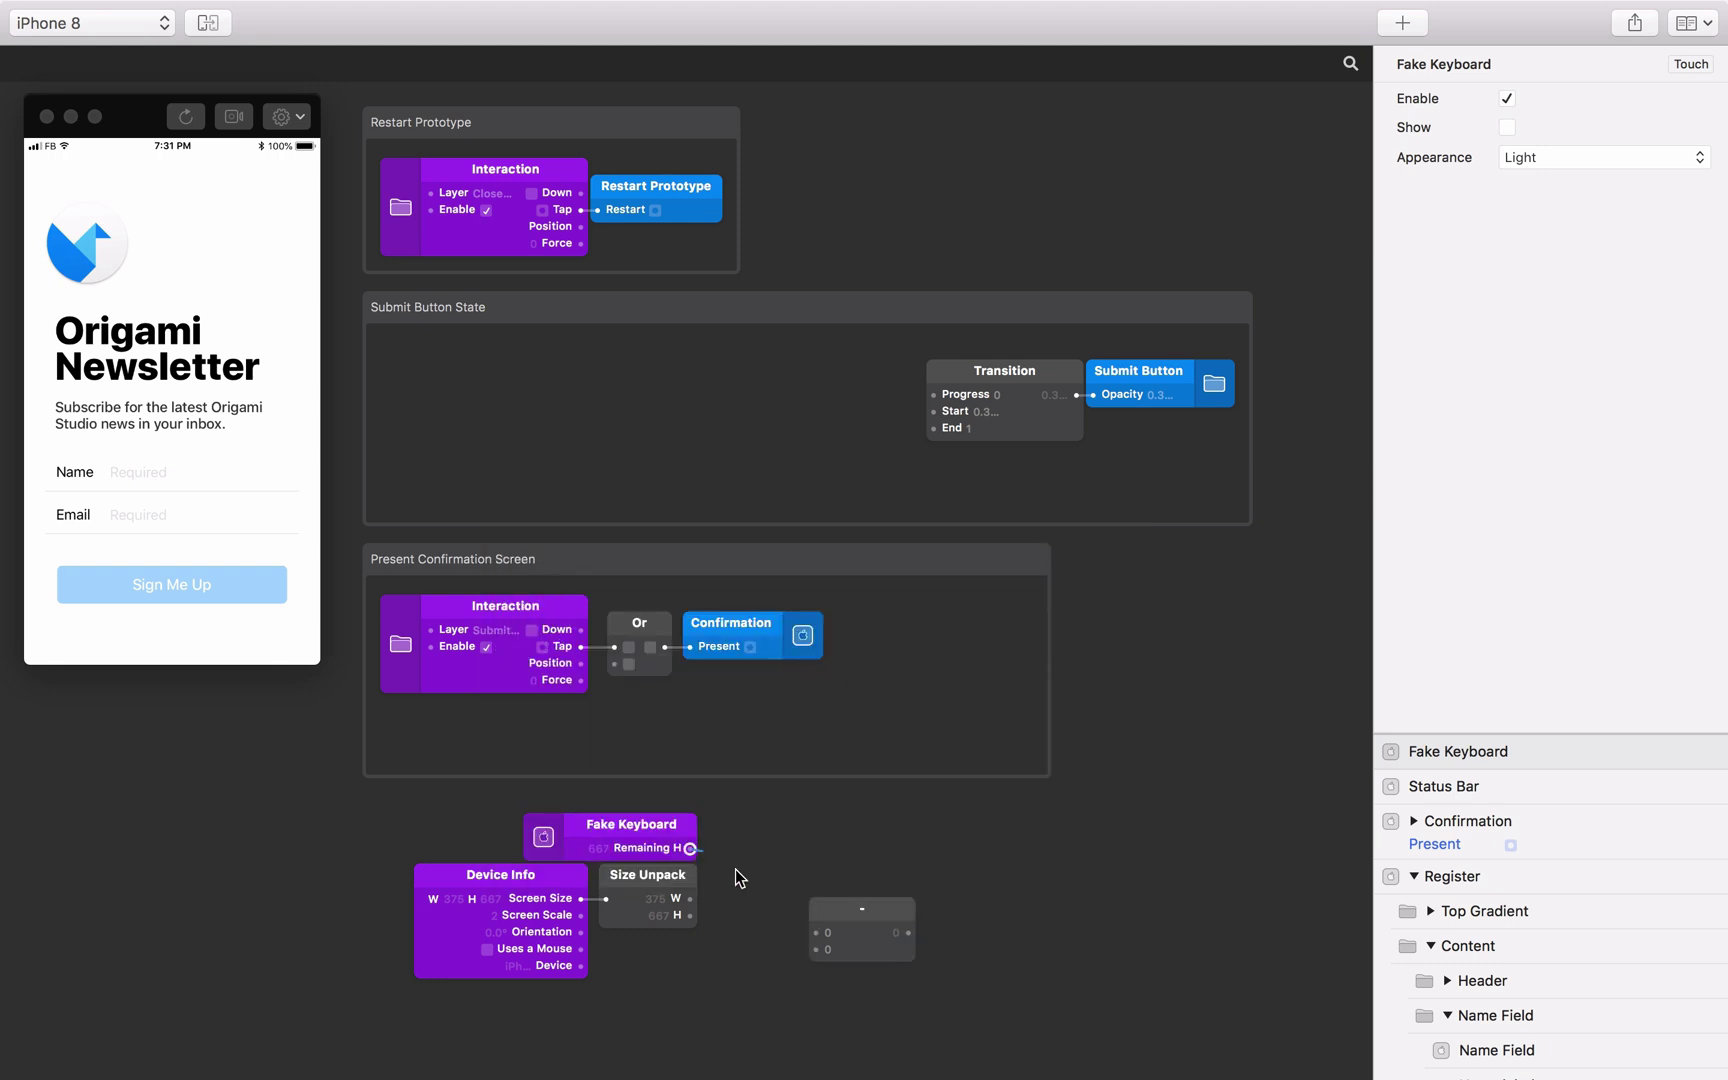
{"action": "left_click_drag", "start_coordinate": [690, 848], "coordinate": [817, 934]}
{"action": "left_click_drag", "start_coordinate": [690, 915], "coordinate": [779, 858]}
{"action": "scroll", "coordinate": [770, 868], "scroll_direction": "down", "scroll_amount": 5}
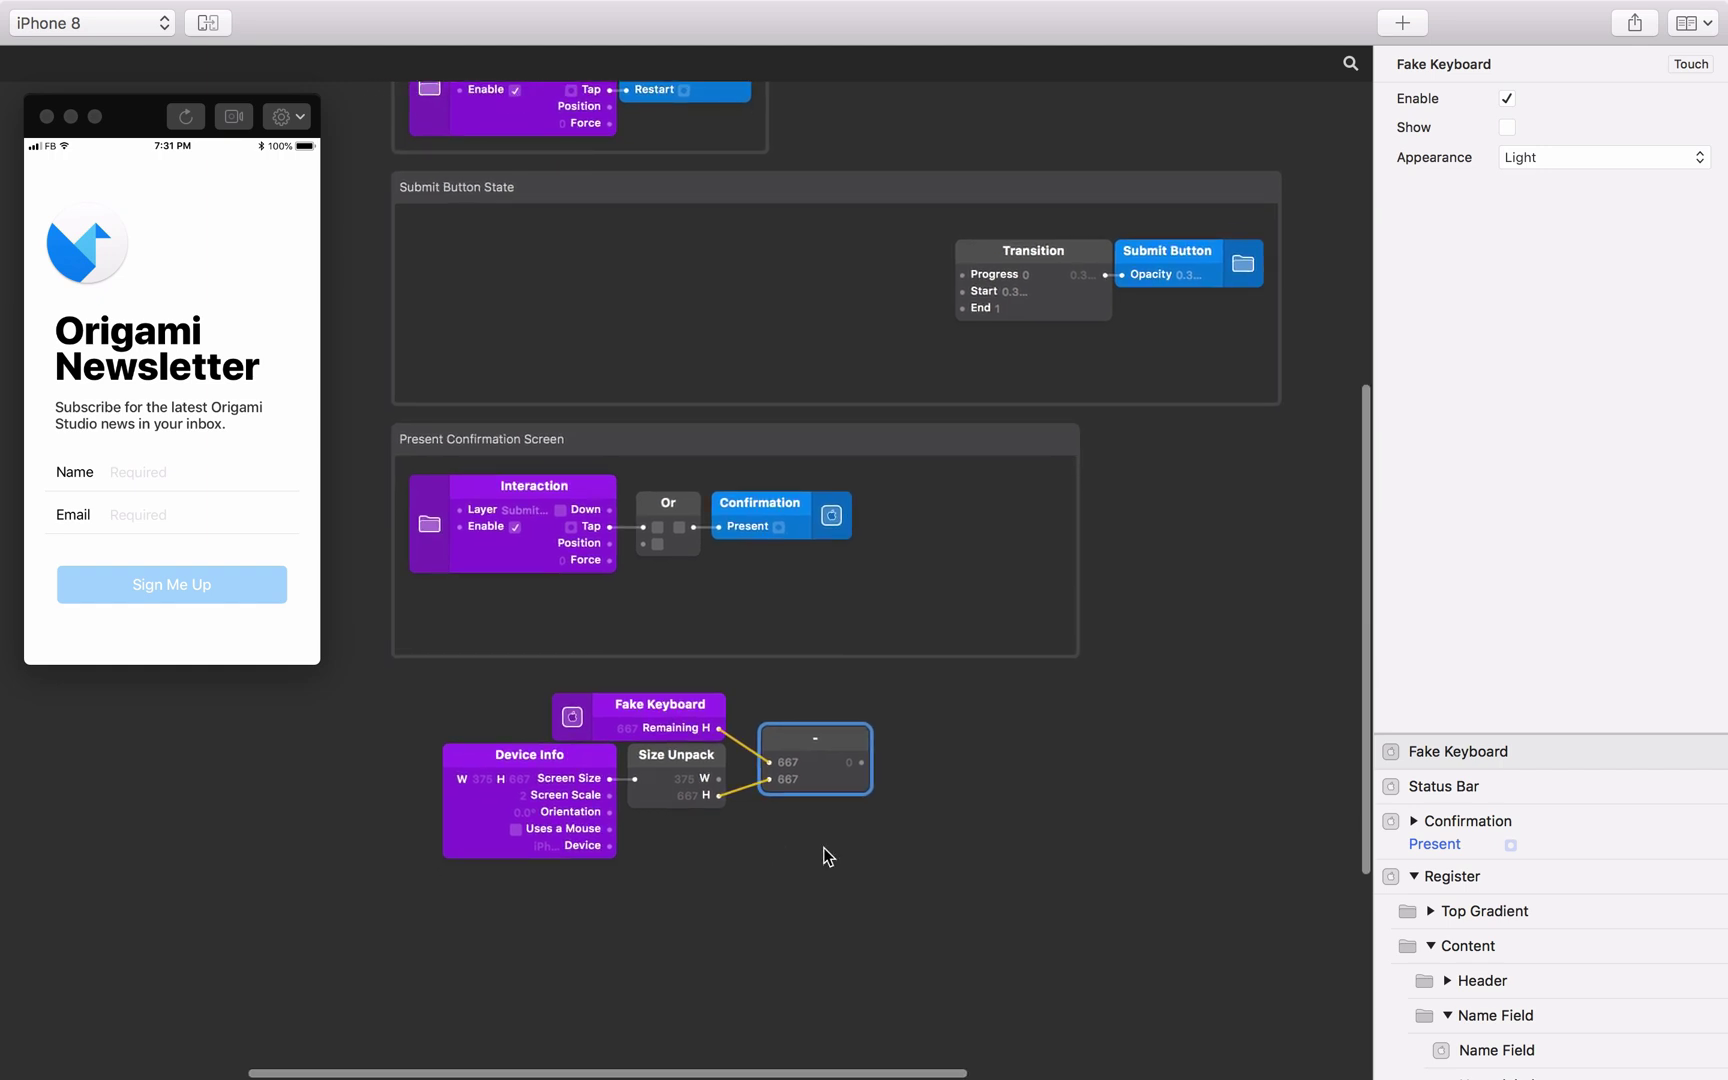
Expose Content's Position Y as a patch and wire the subtraction result into it.
{"action": "left_click", "coordinate": [1478, 950]}
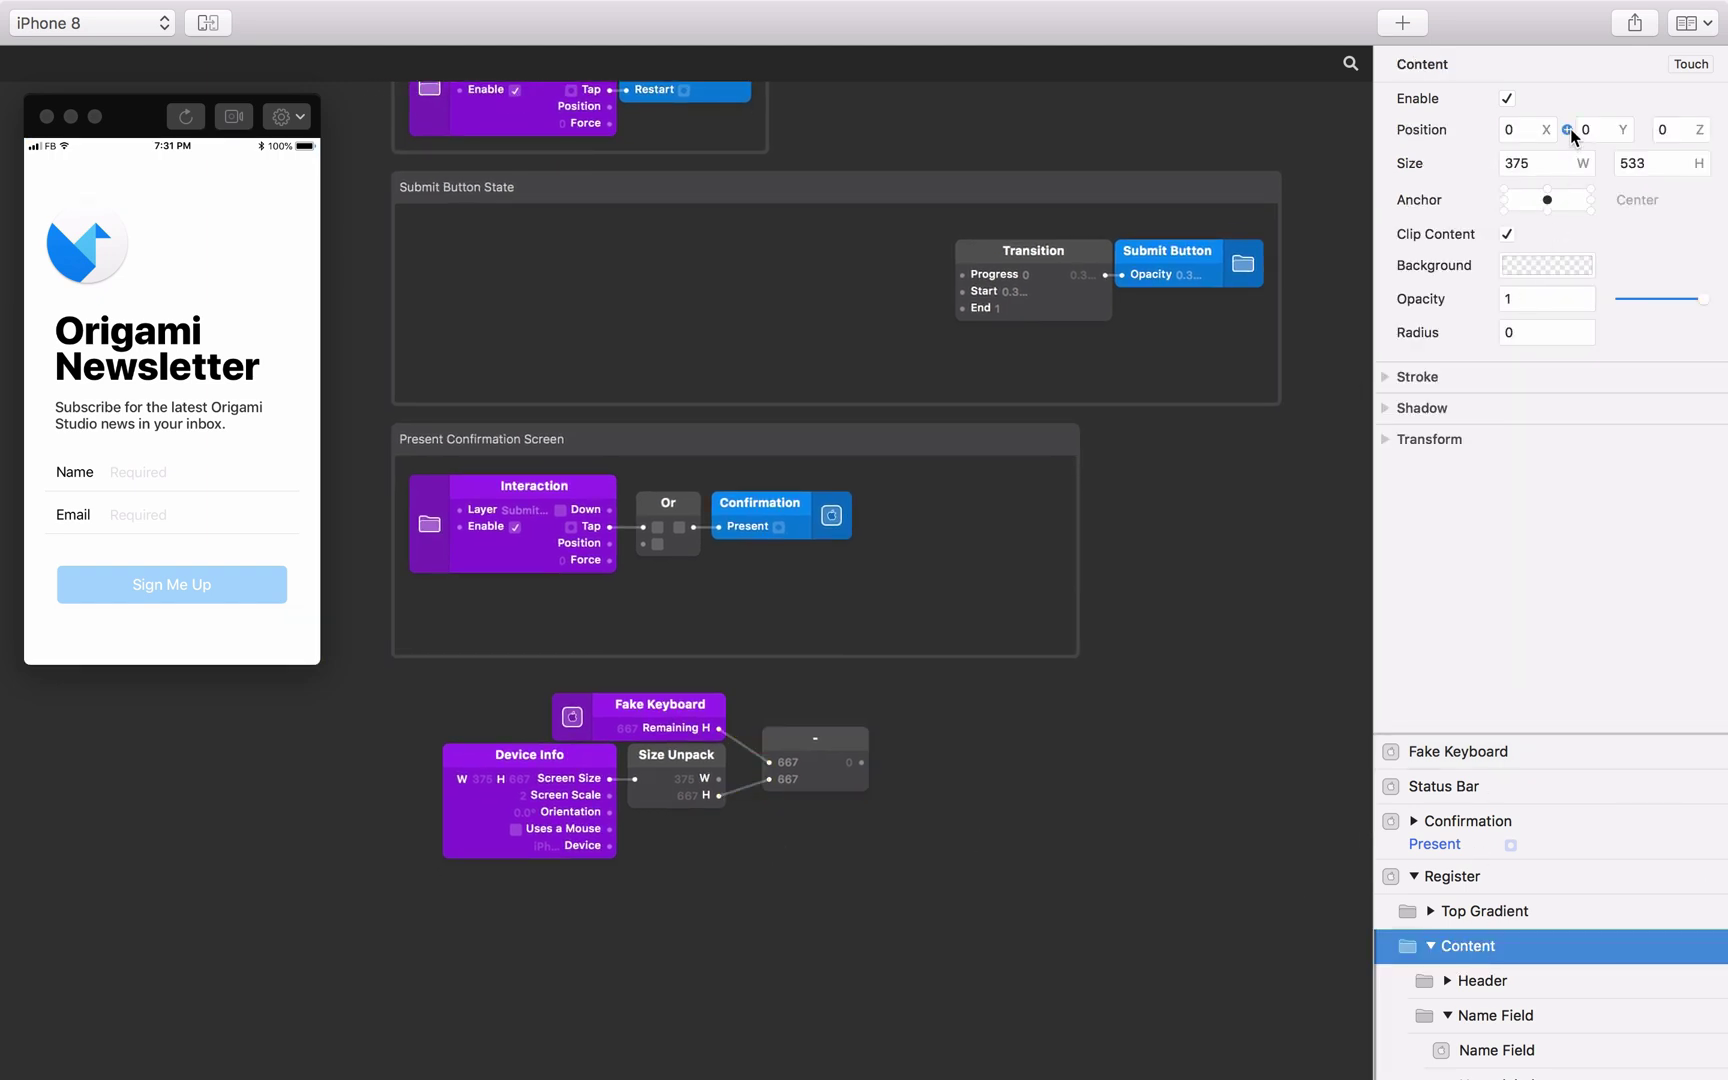
{"action": "left_click", "coordinate": [1568, 130]}
{"action": "left_click_drag", "start_coordinate": [795, 588], "coordinate": [987, 750]}
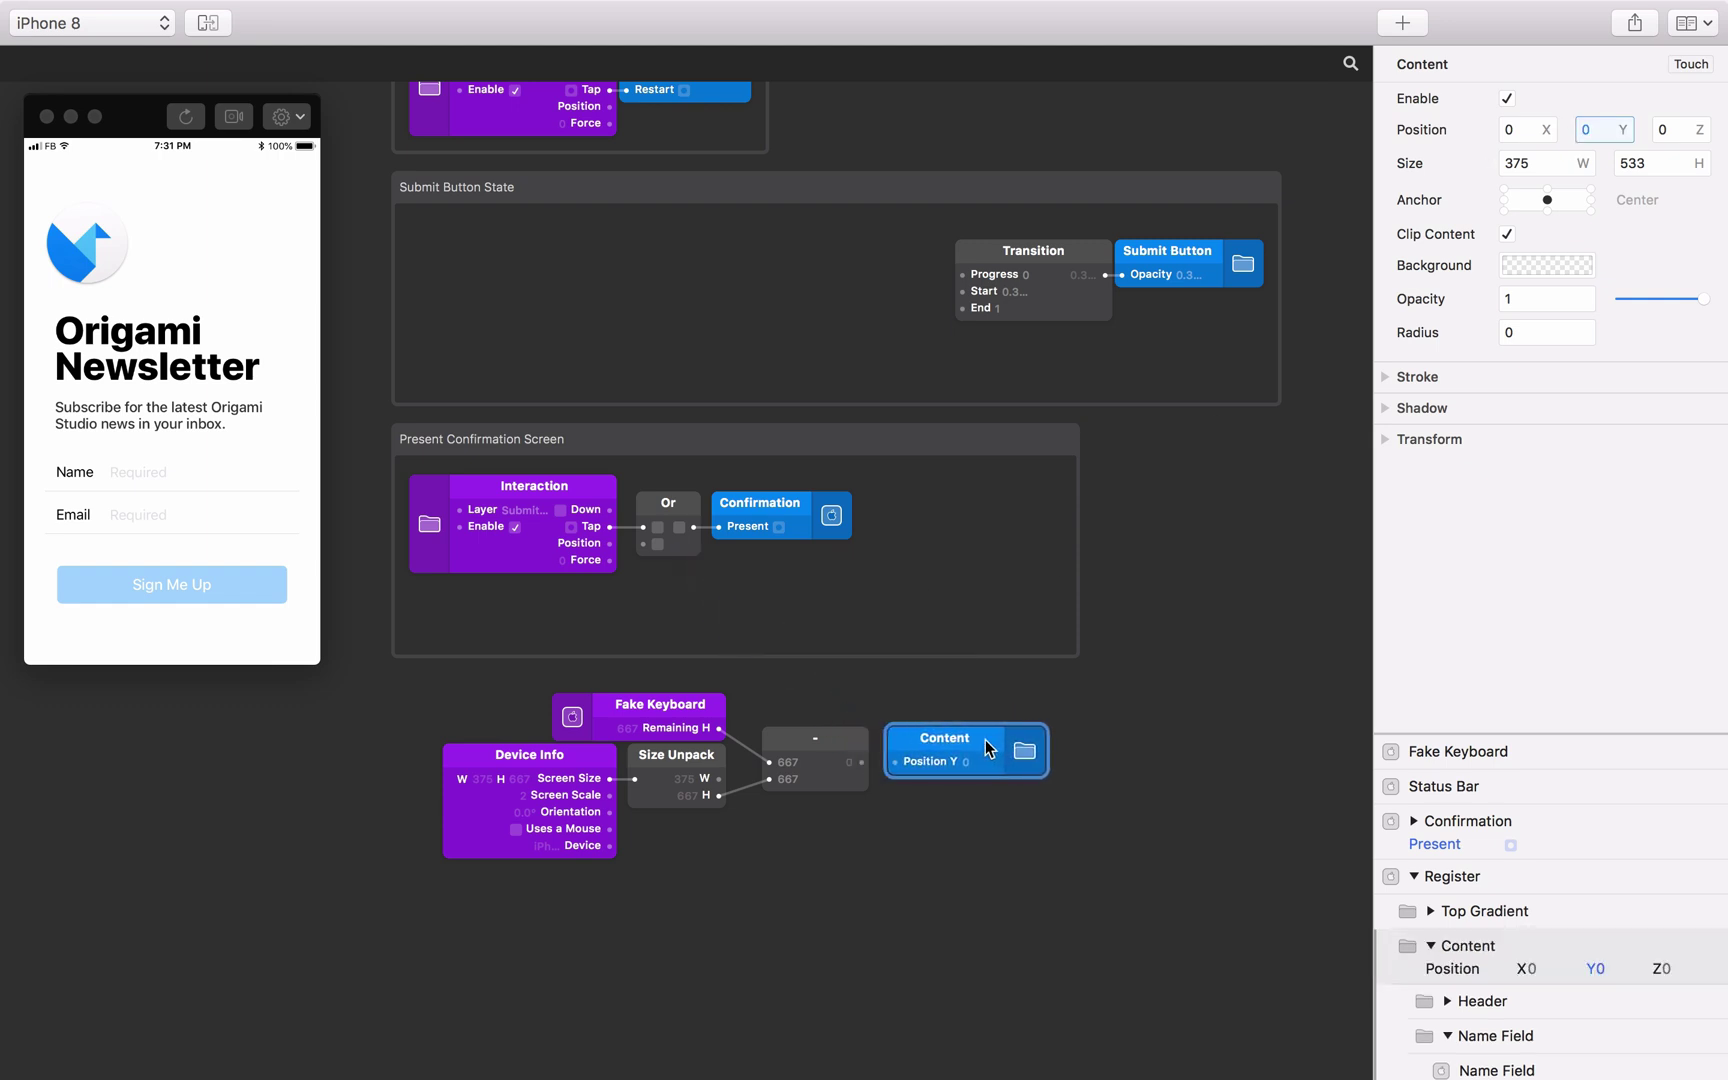
{"action": "left_click_drag", "start_coordinate": [861, 762], "coordinate": [897, 763]}
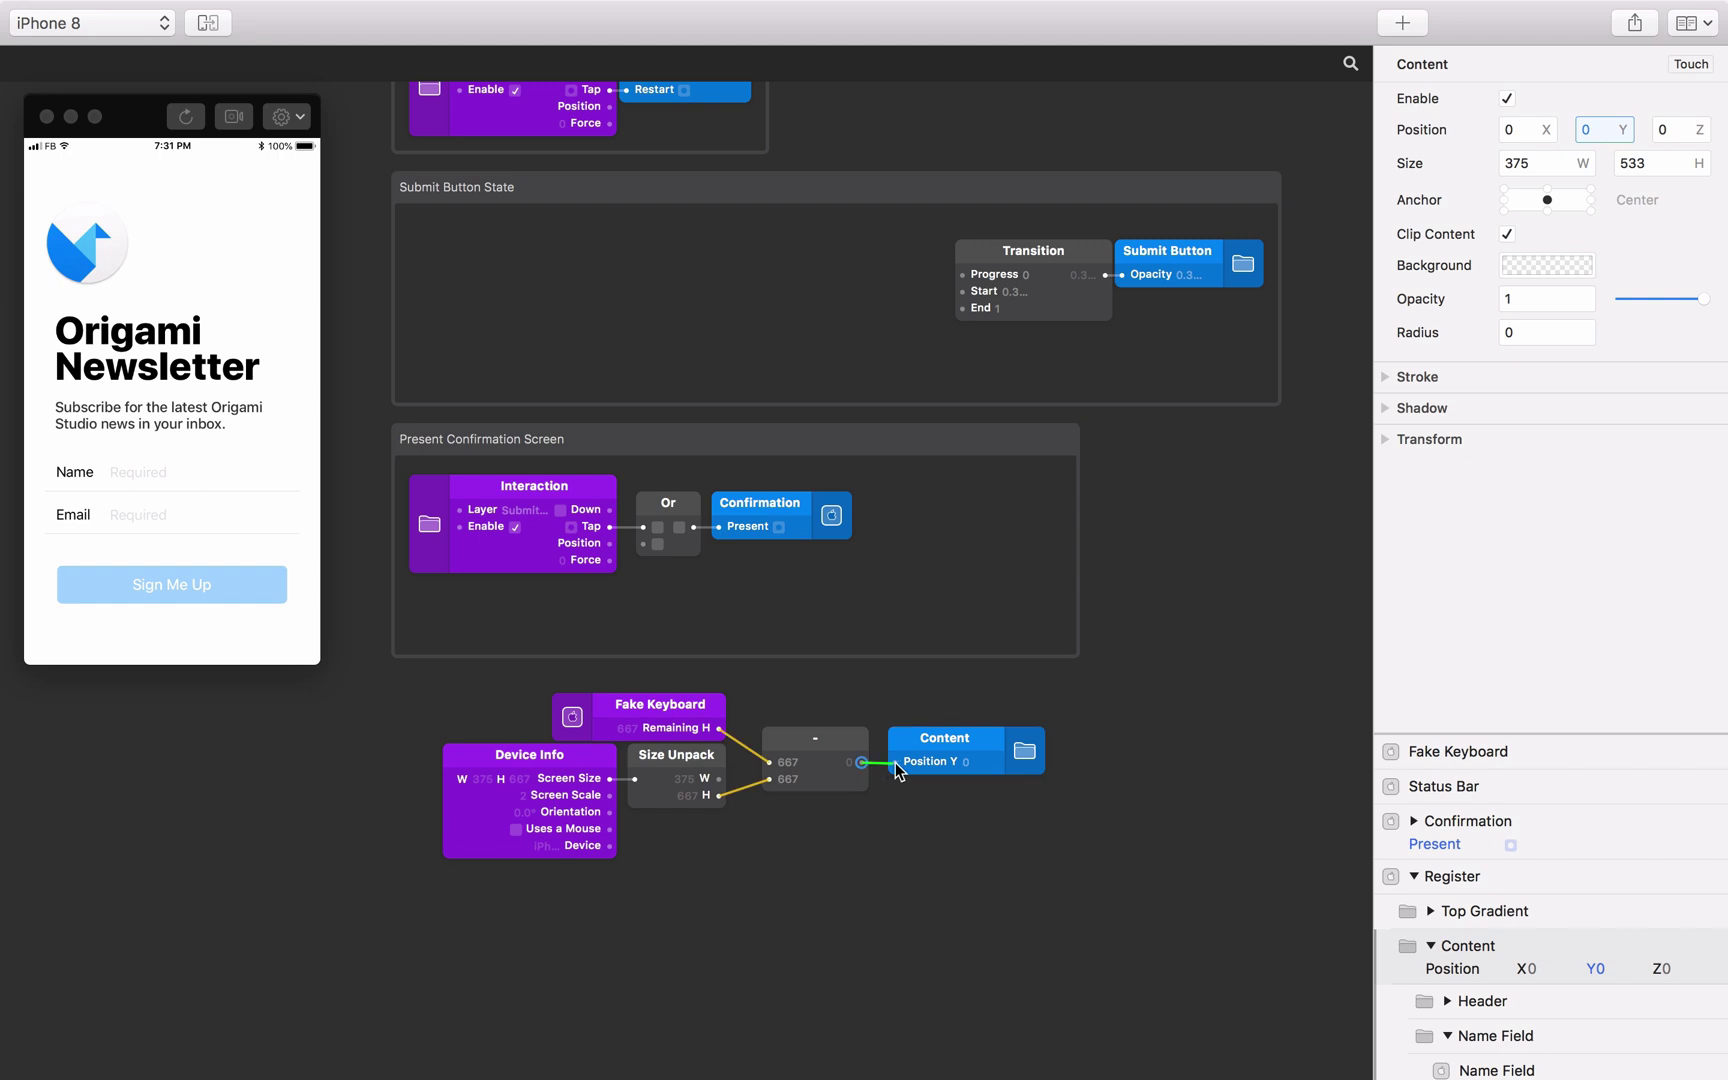
Tap the Name field in the preview to check the form shifts up with the keyboard.
{"action": "left_click", "coordinate": [160, 485]}
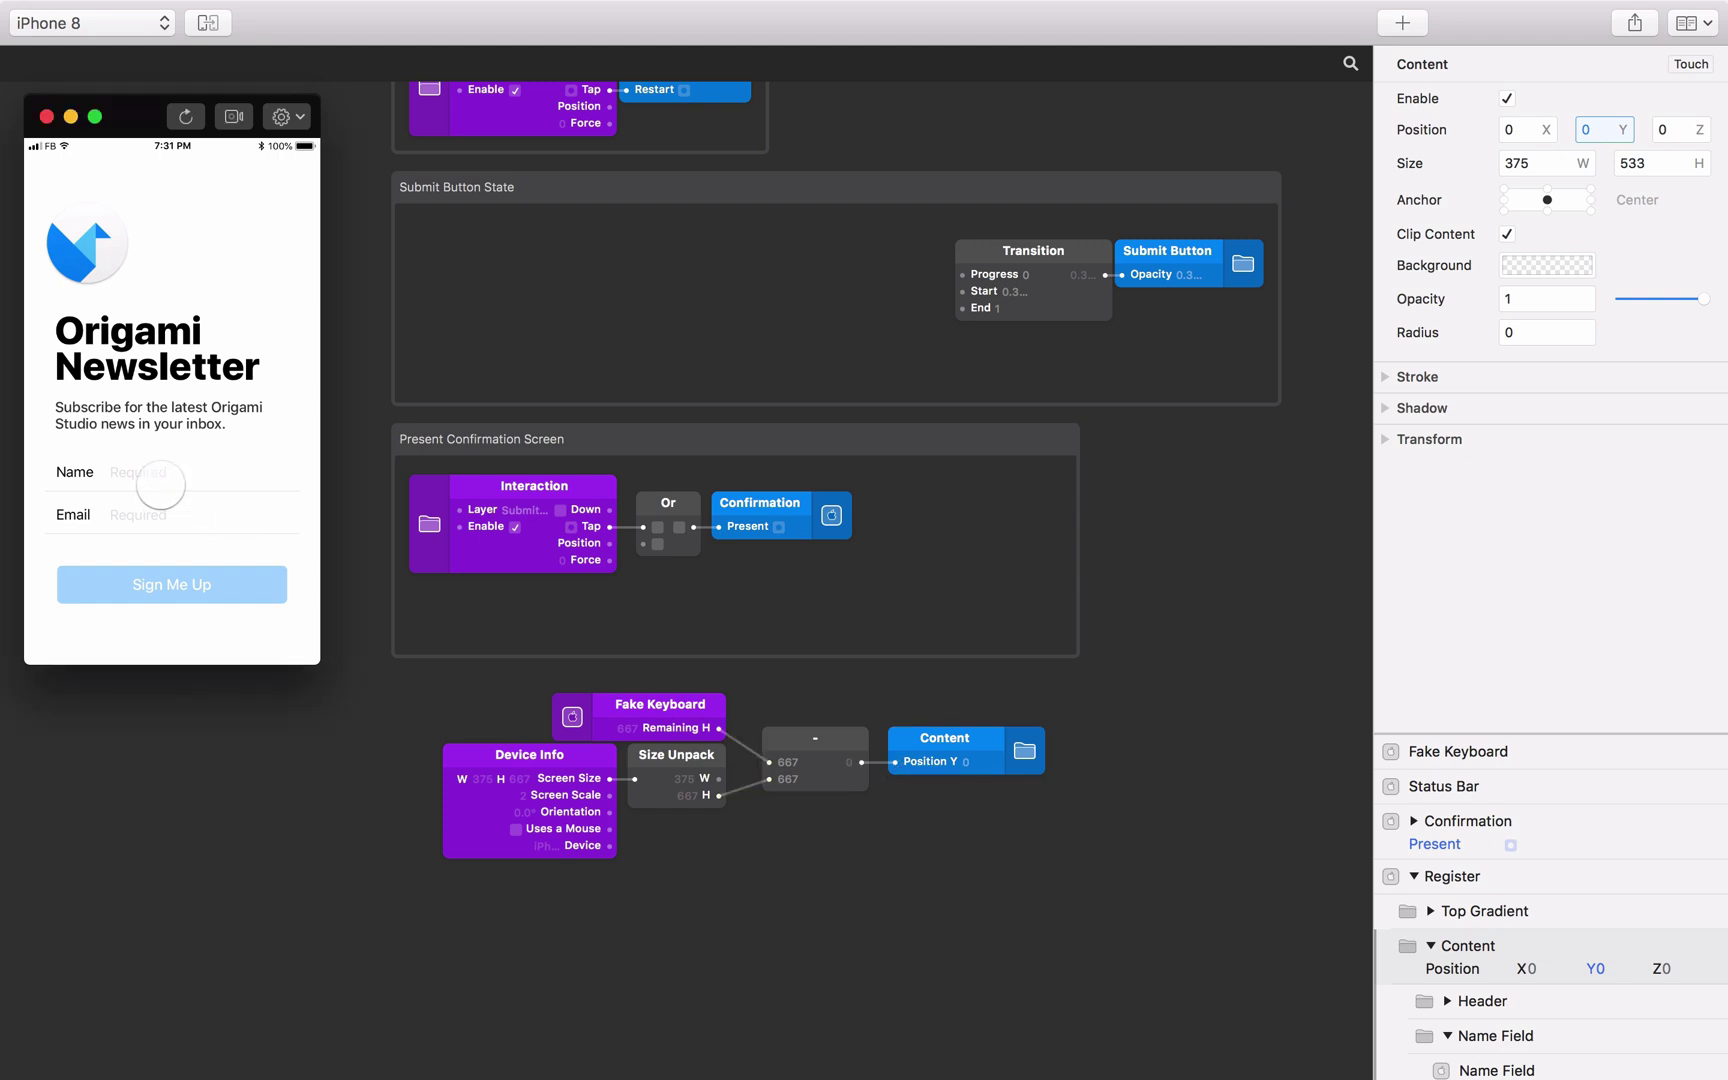
{"action": "left_click", "coordinate": [160, 485]}
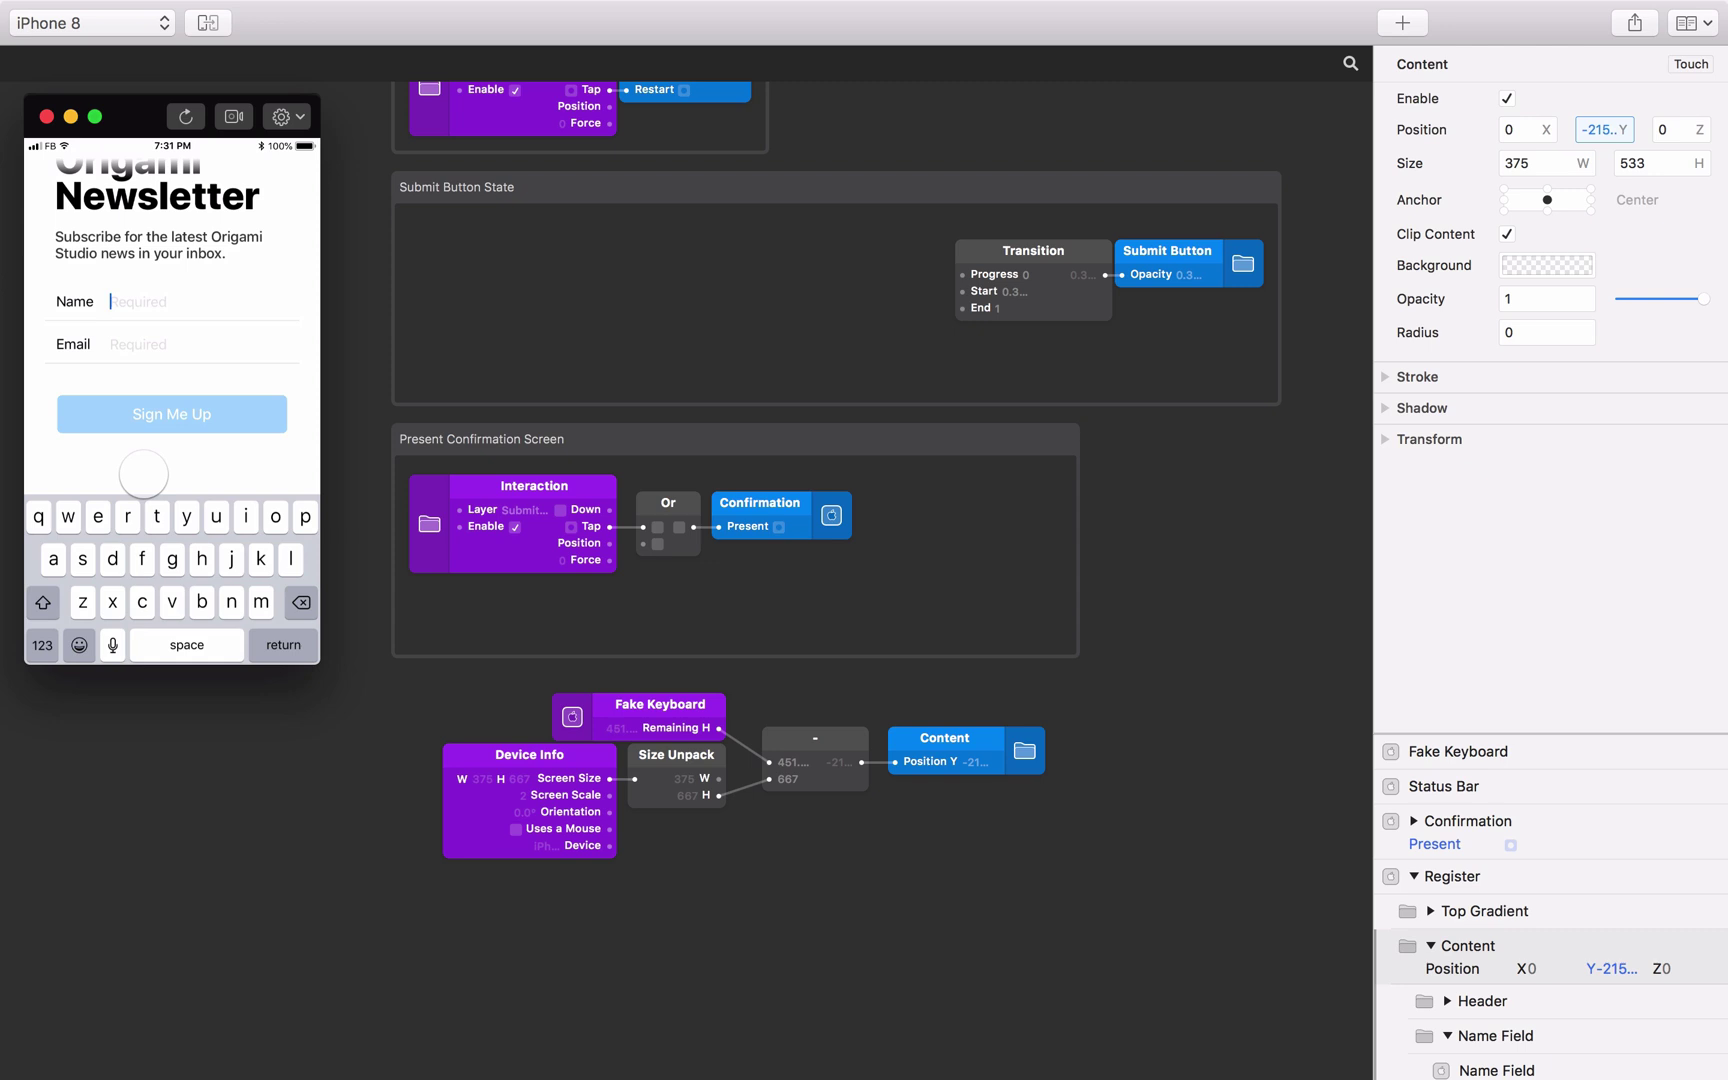
{"action": "left_click", "coordinate": [143, 474]}
{"action": "left_click", "coordinate": [160, 485]}
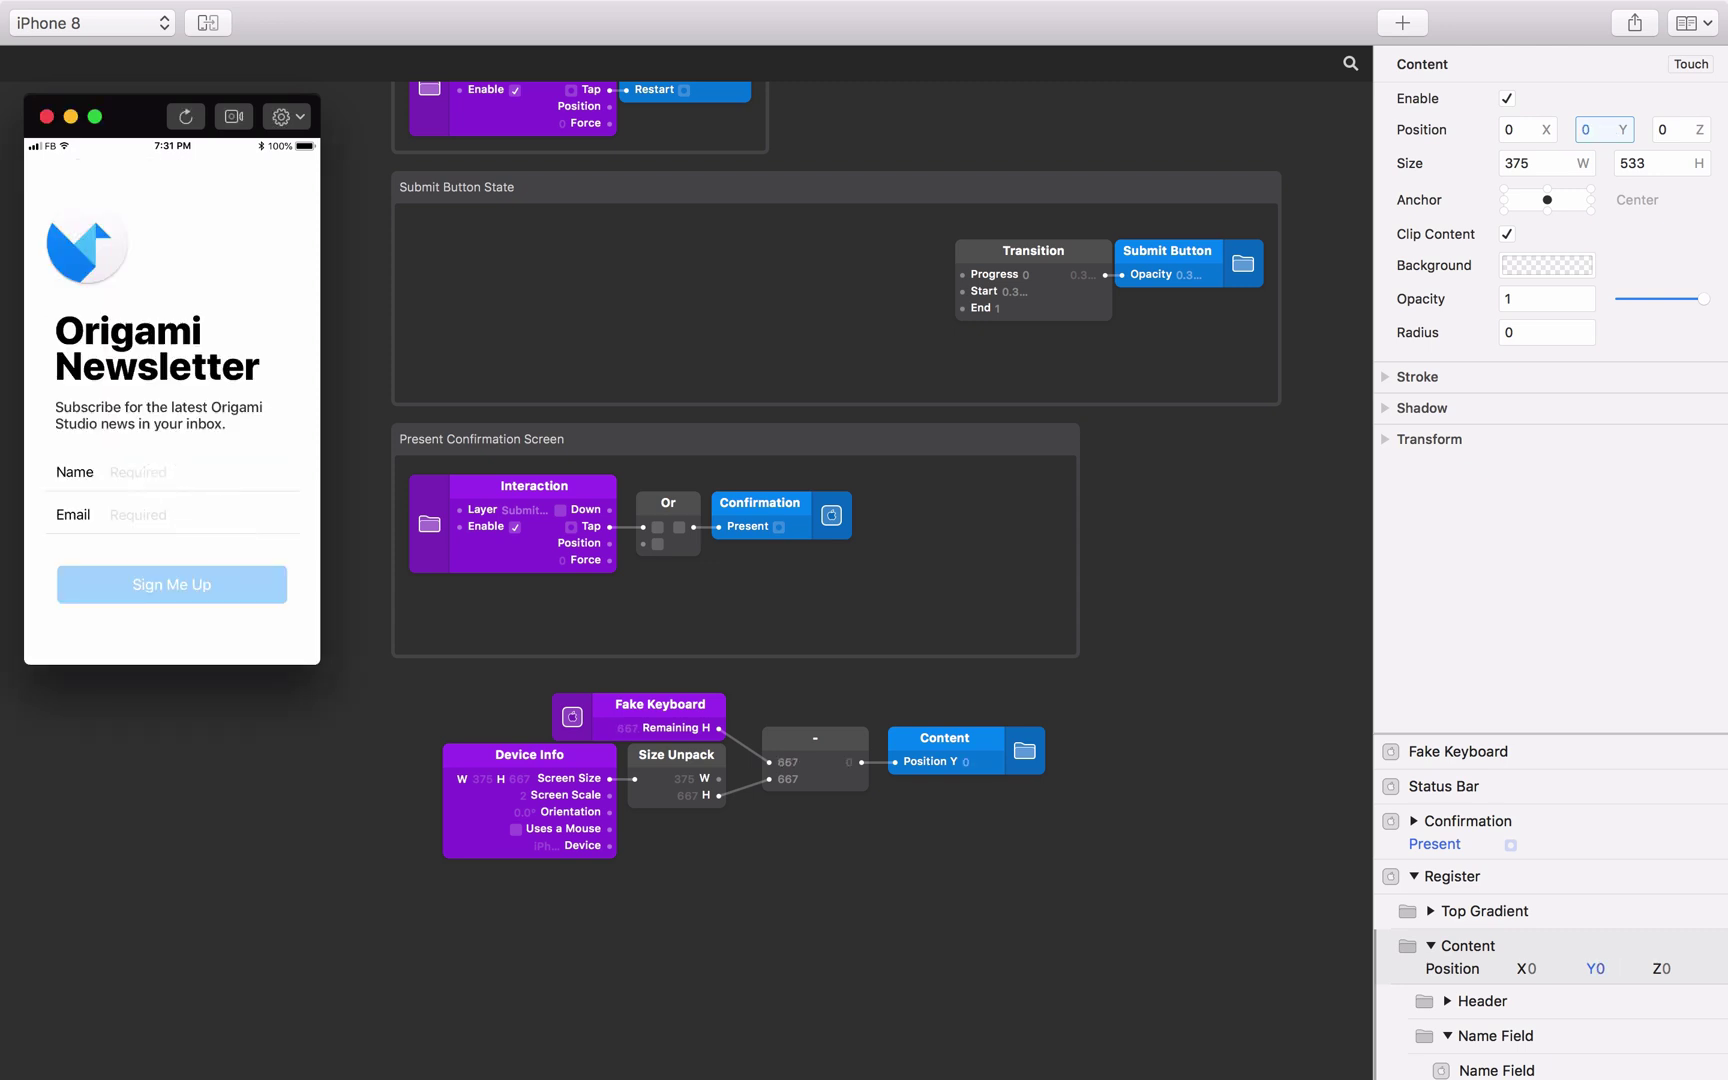
Insert a multiply patch scaling the subtraction by 0.8 before Content's Position Y.
{"action": "left_click", "coordinate": [903, 868]}
{"action": "double_click", "coordinate": [903, 868]}
{"action": "type", "text": "*"}
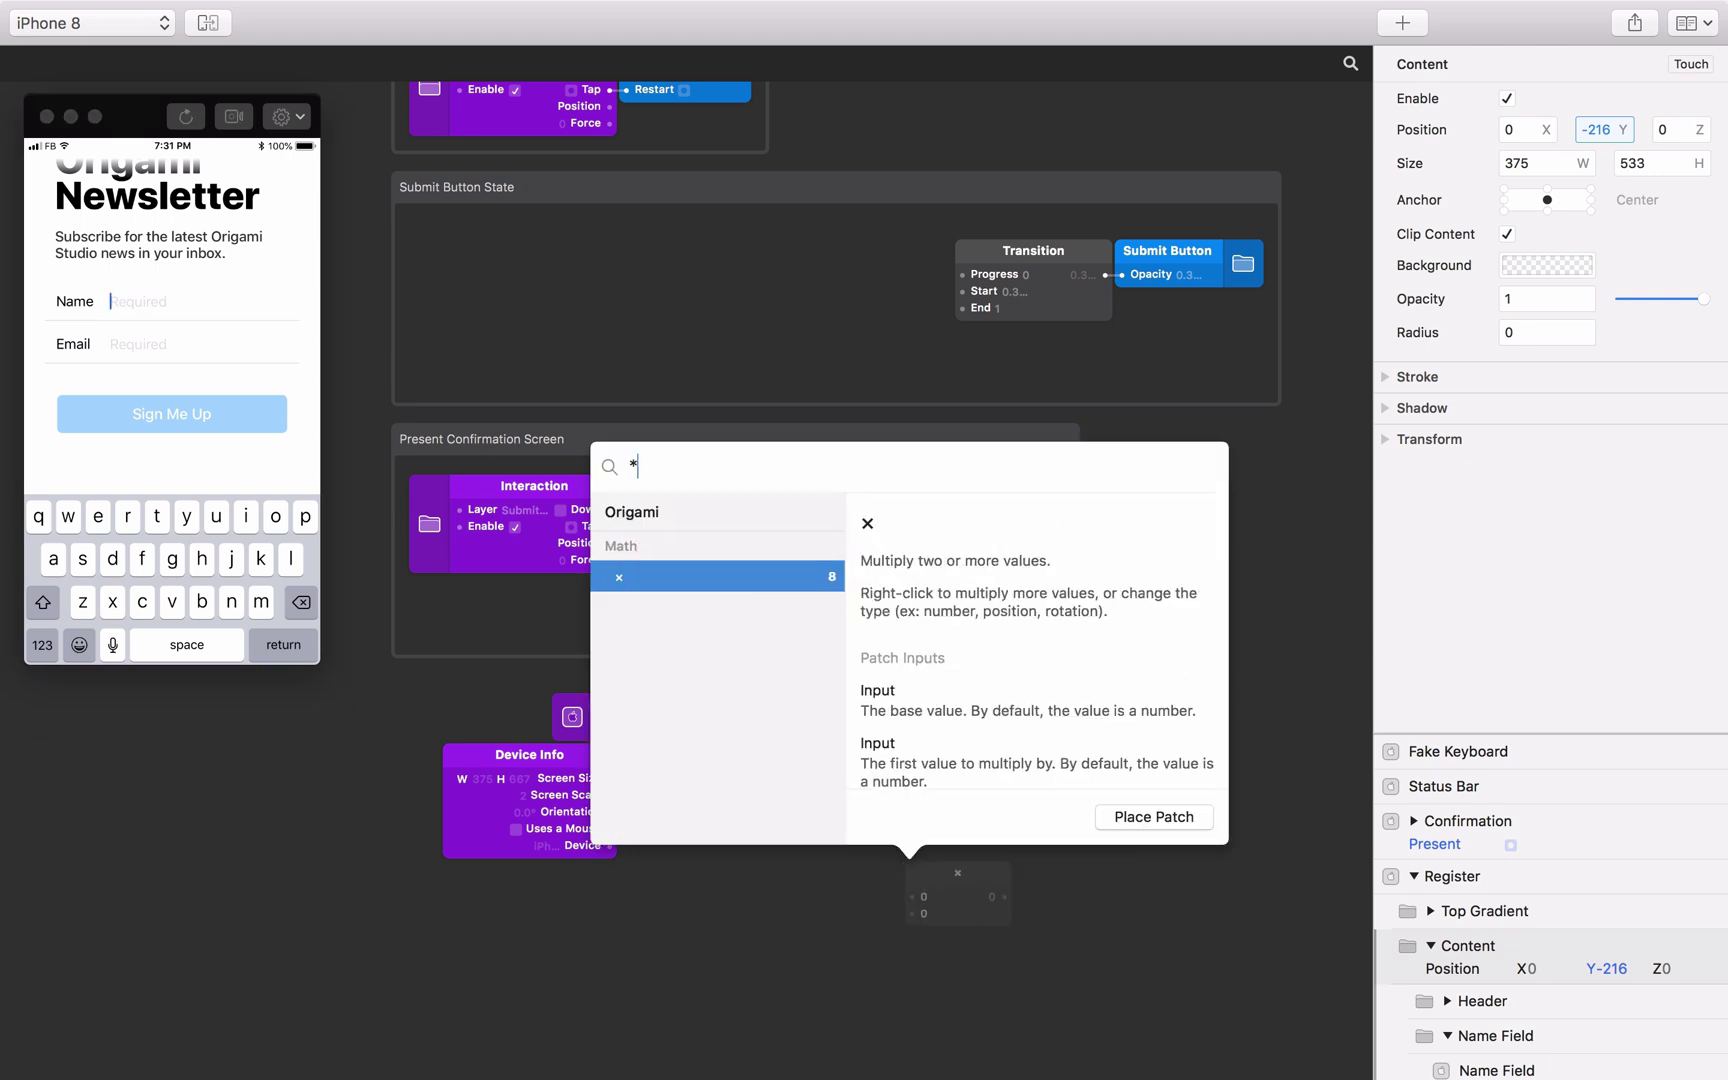
{"action": "key", "text": "Return"}
{"action": "left_click_drag", "start_coordinate": [861, 762], "coordinate": [911, 896]}
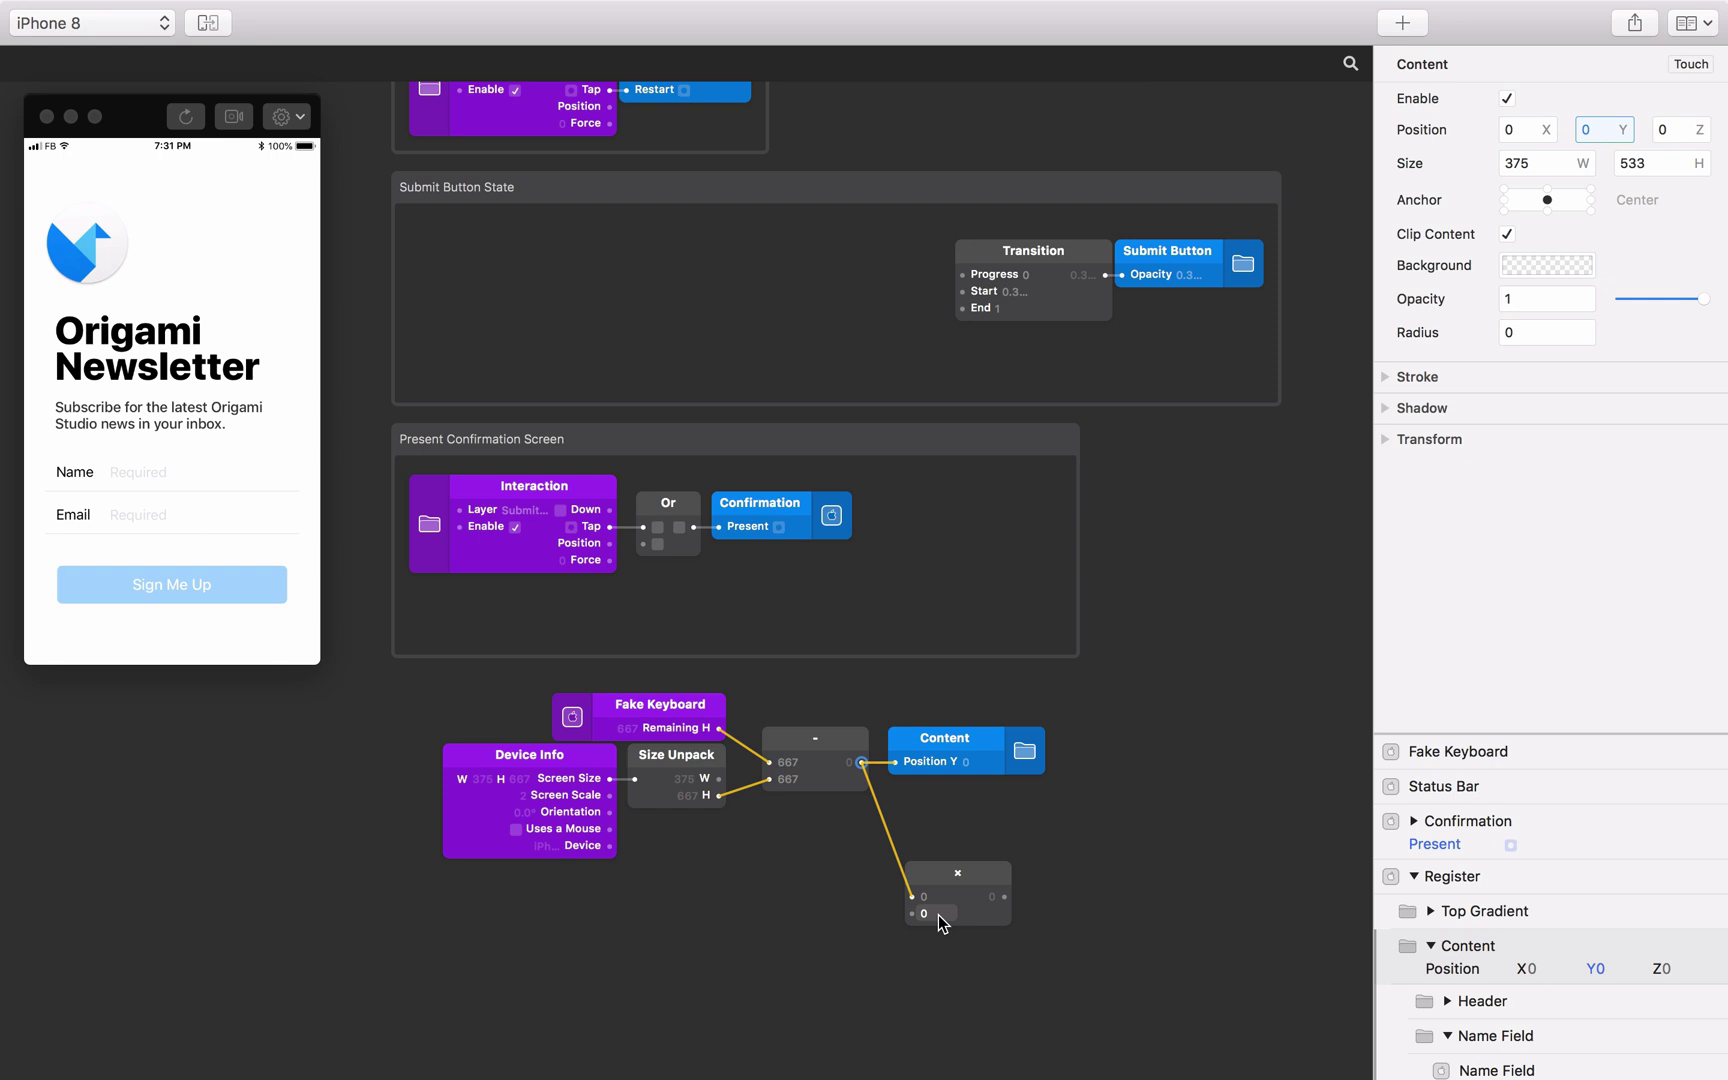
{"action": "left_click", "coordinate": [938, 914]}
{"action": "type", "text": "0.8"}
{"action": "key", "text": "Return"}
{"action": "left_click_drag", "start_coordinate": [1004, 897], "coordinate": [955, 746]}
{"action": "left_click", "coordinate": [980, 879], "text": "shift"}
Wrap the six keyboard-chain patches in a comment titled 'Keyboard and Content layout'.
{"action": "left_click_drag", "start_coordinate": [1050, 852], "coordinate": [430, 690]}
{"action": "left_click_drag", "start_coordinate": [599, 711], "coordinate": [565, 745]}
{"action": "right_click", "coordinate": [565, 745]}
{"action": "left_click", "coordinate": [658, 808]}
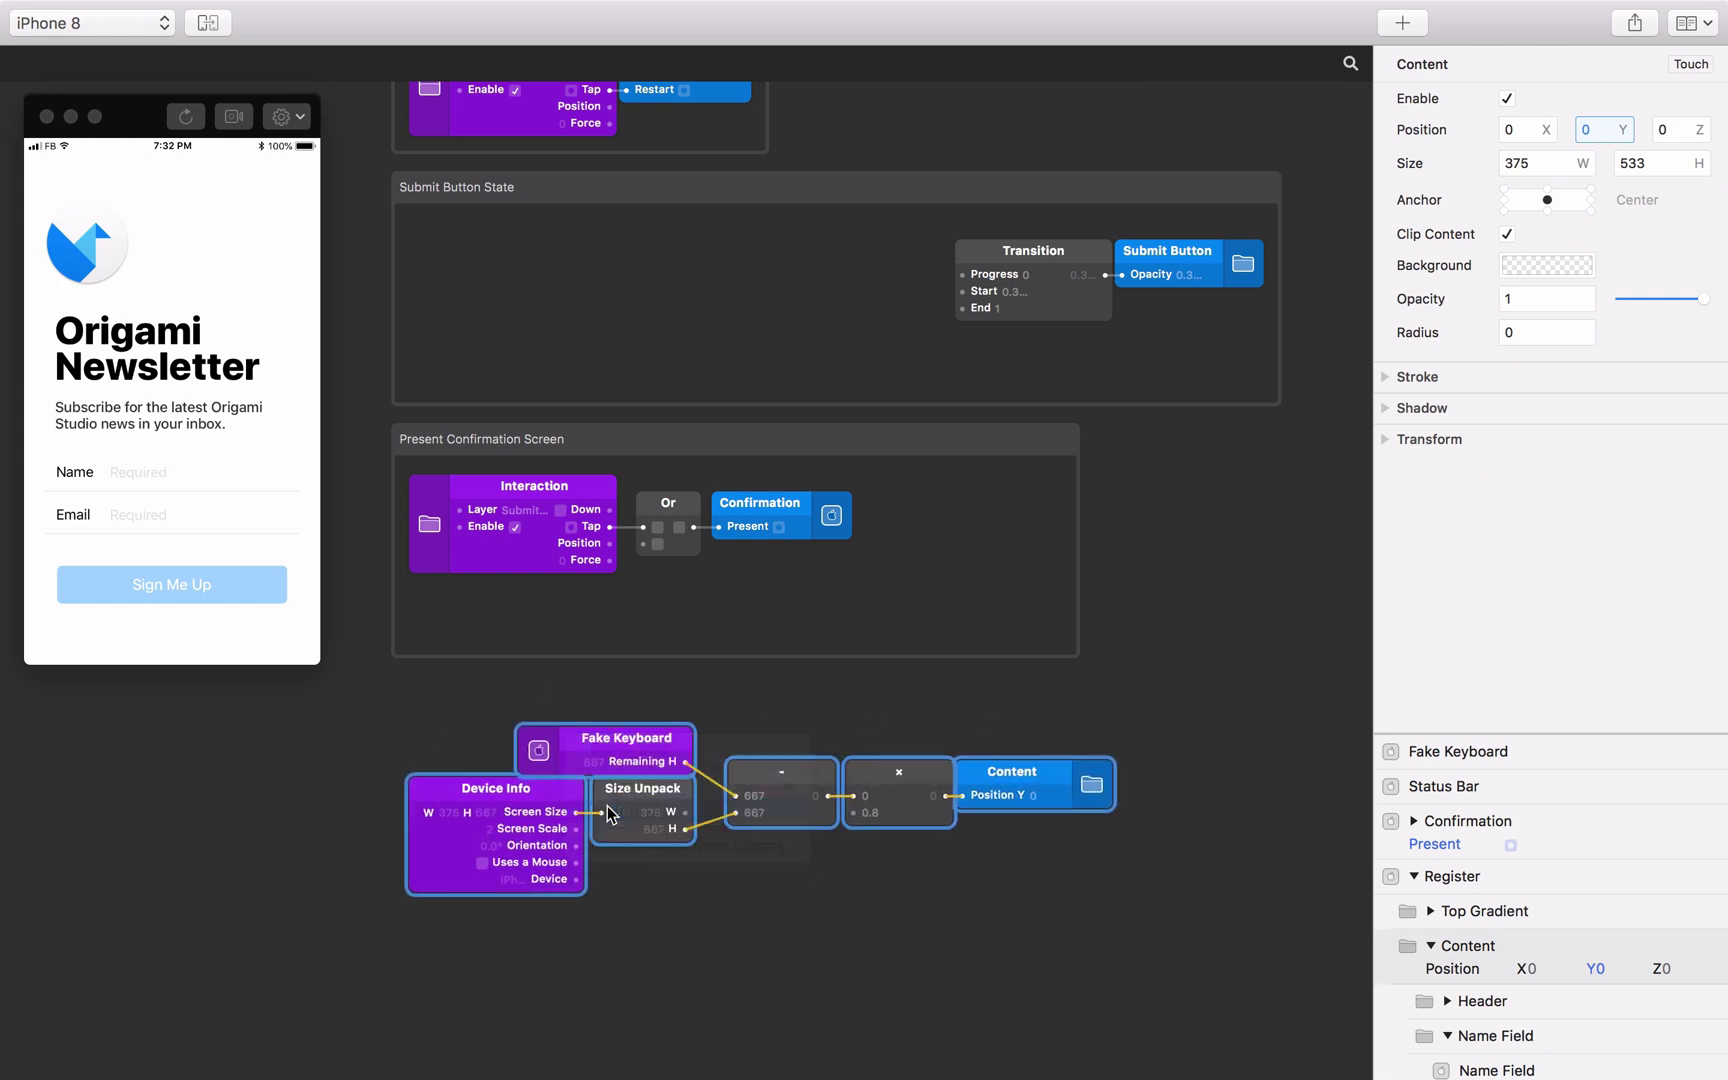
{"action": "double_click", "coordinate": [418, 690]}
{"action": "type", "text": "Keyboard "}
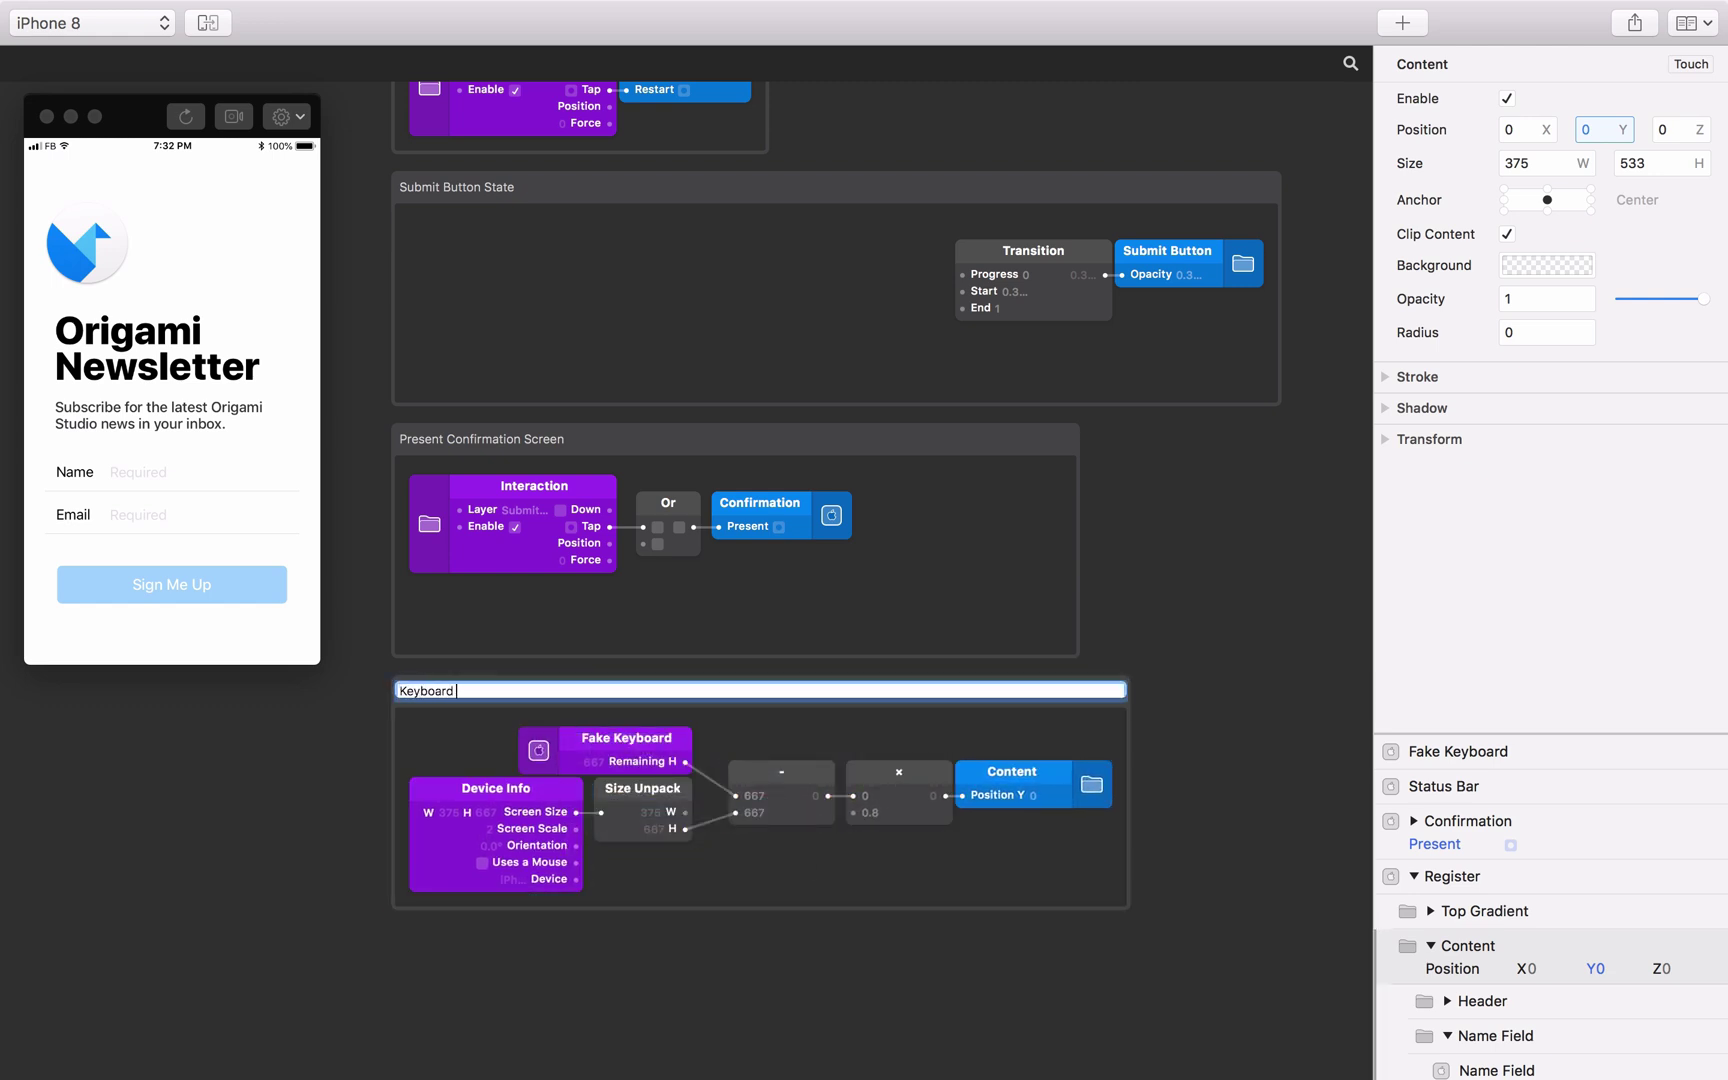
{"action": "type", "text": "and Content layout"}
{"action": "key", "text": "Return"}
{"action": "left_click", "coordinate": [448, 954]}
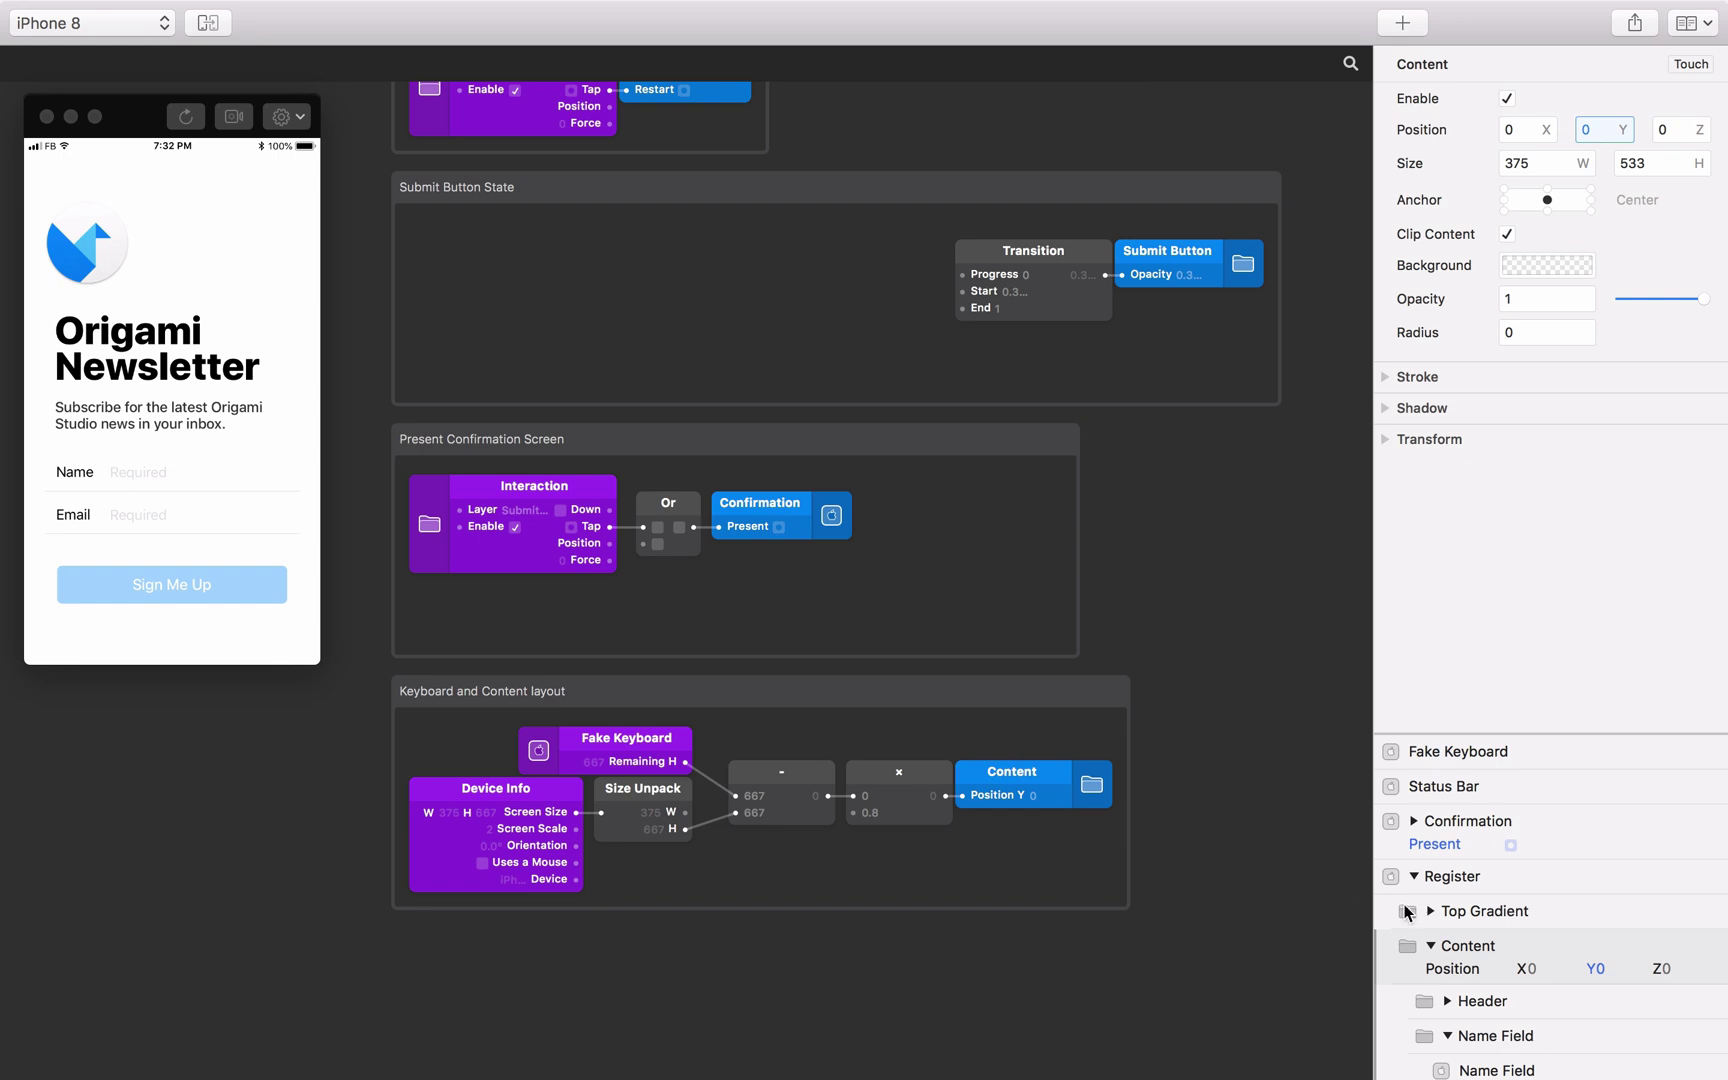
Set the Email Field's Keyboard Type to Email Address and focus the preview Email field to test it.
{"action": "scroll", "coordinate": [1527, 926], "scroll_direction": "down", "scroll_amount": 1}
{"action": "scroll", "coordinate": [1526, 926], "scroll_direction": "down", "scroll_amount": 10}
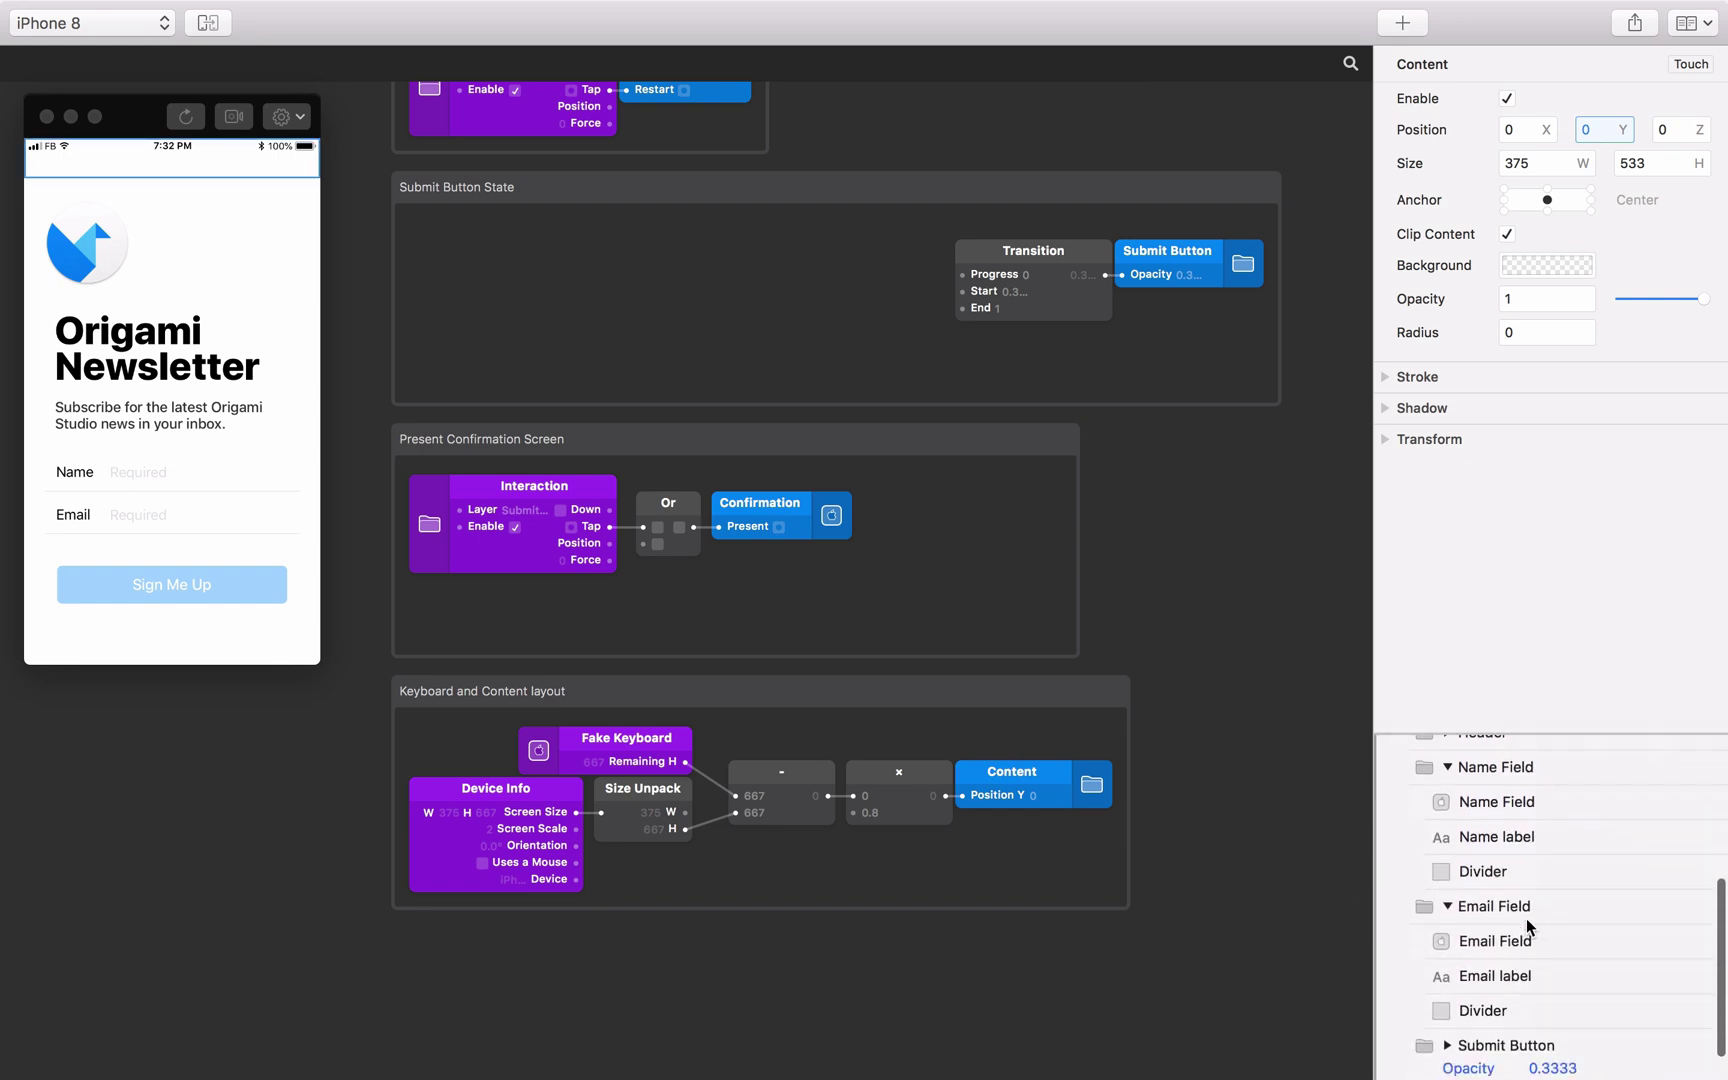
{"action": "left_click", "coordinate": [1526, 913]}
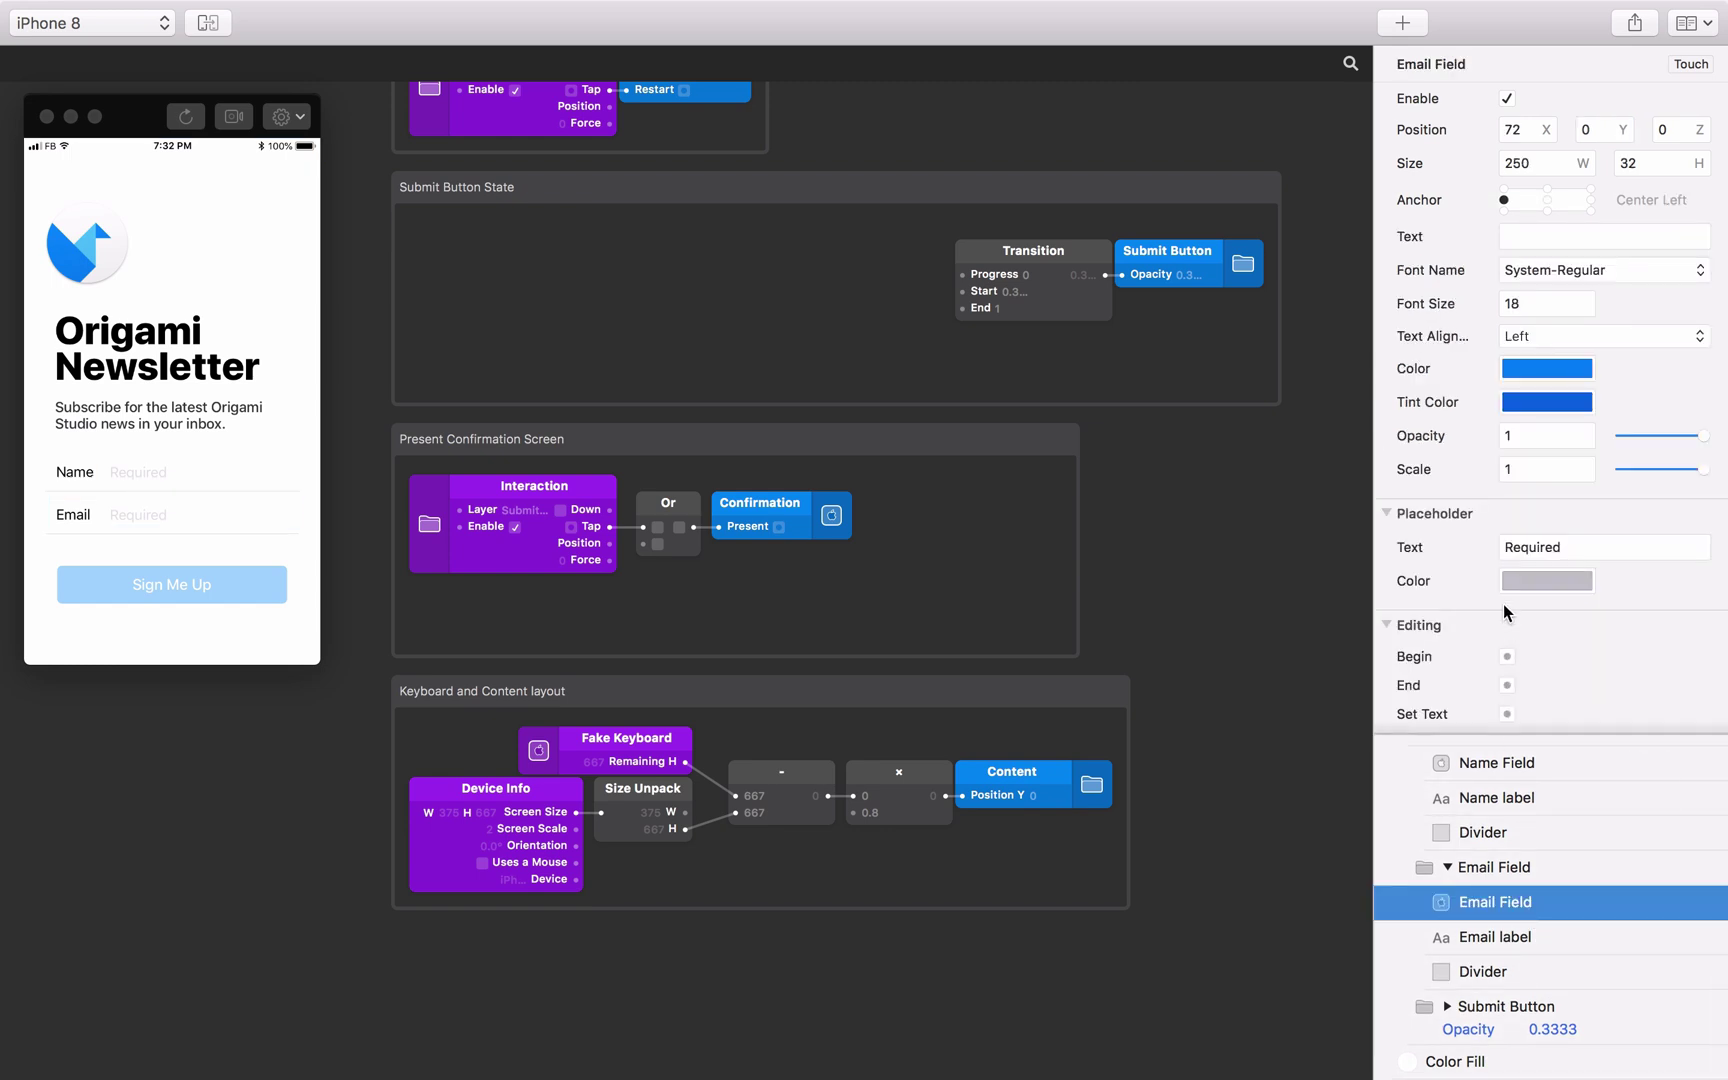
{"action": "scroll", "coordinate": [1503, 603], "scroll_direction": "down", "scroll_amount": 5}
{"action": "left_click", "coordinate": [1535, 646]}
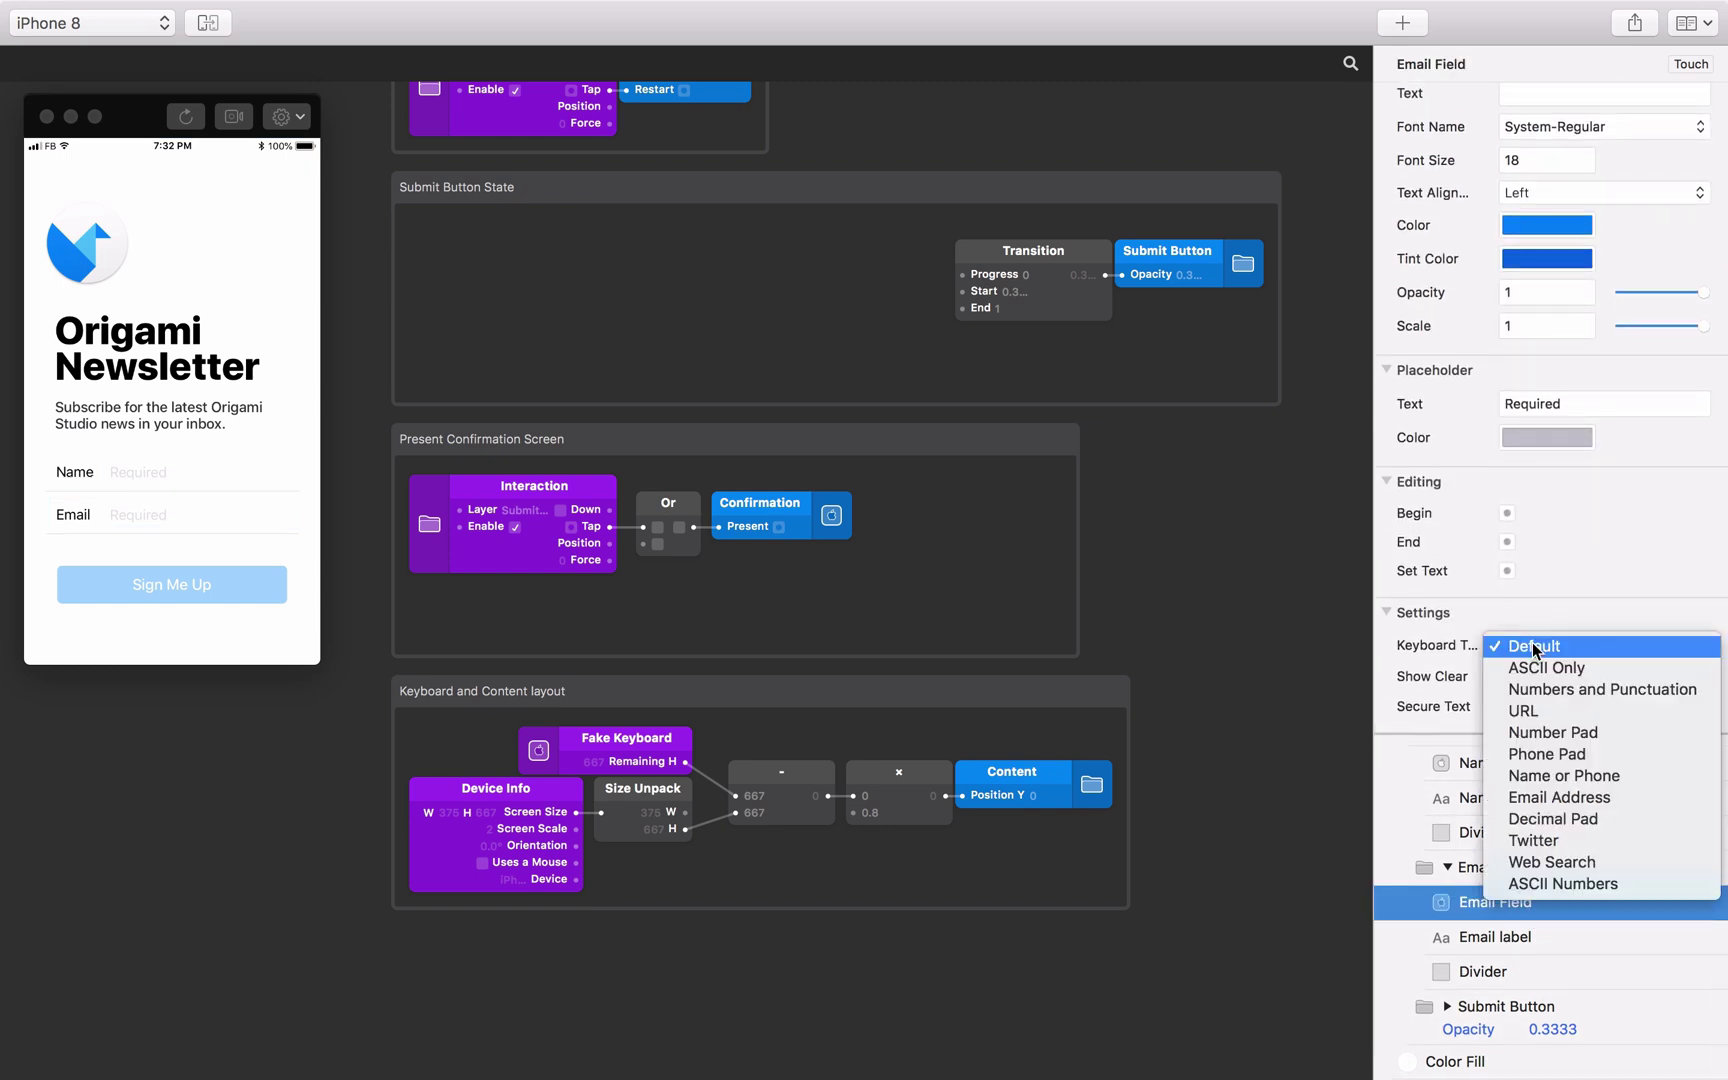
{"action": "left_click", "coordinate": [1557, 798]}
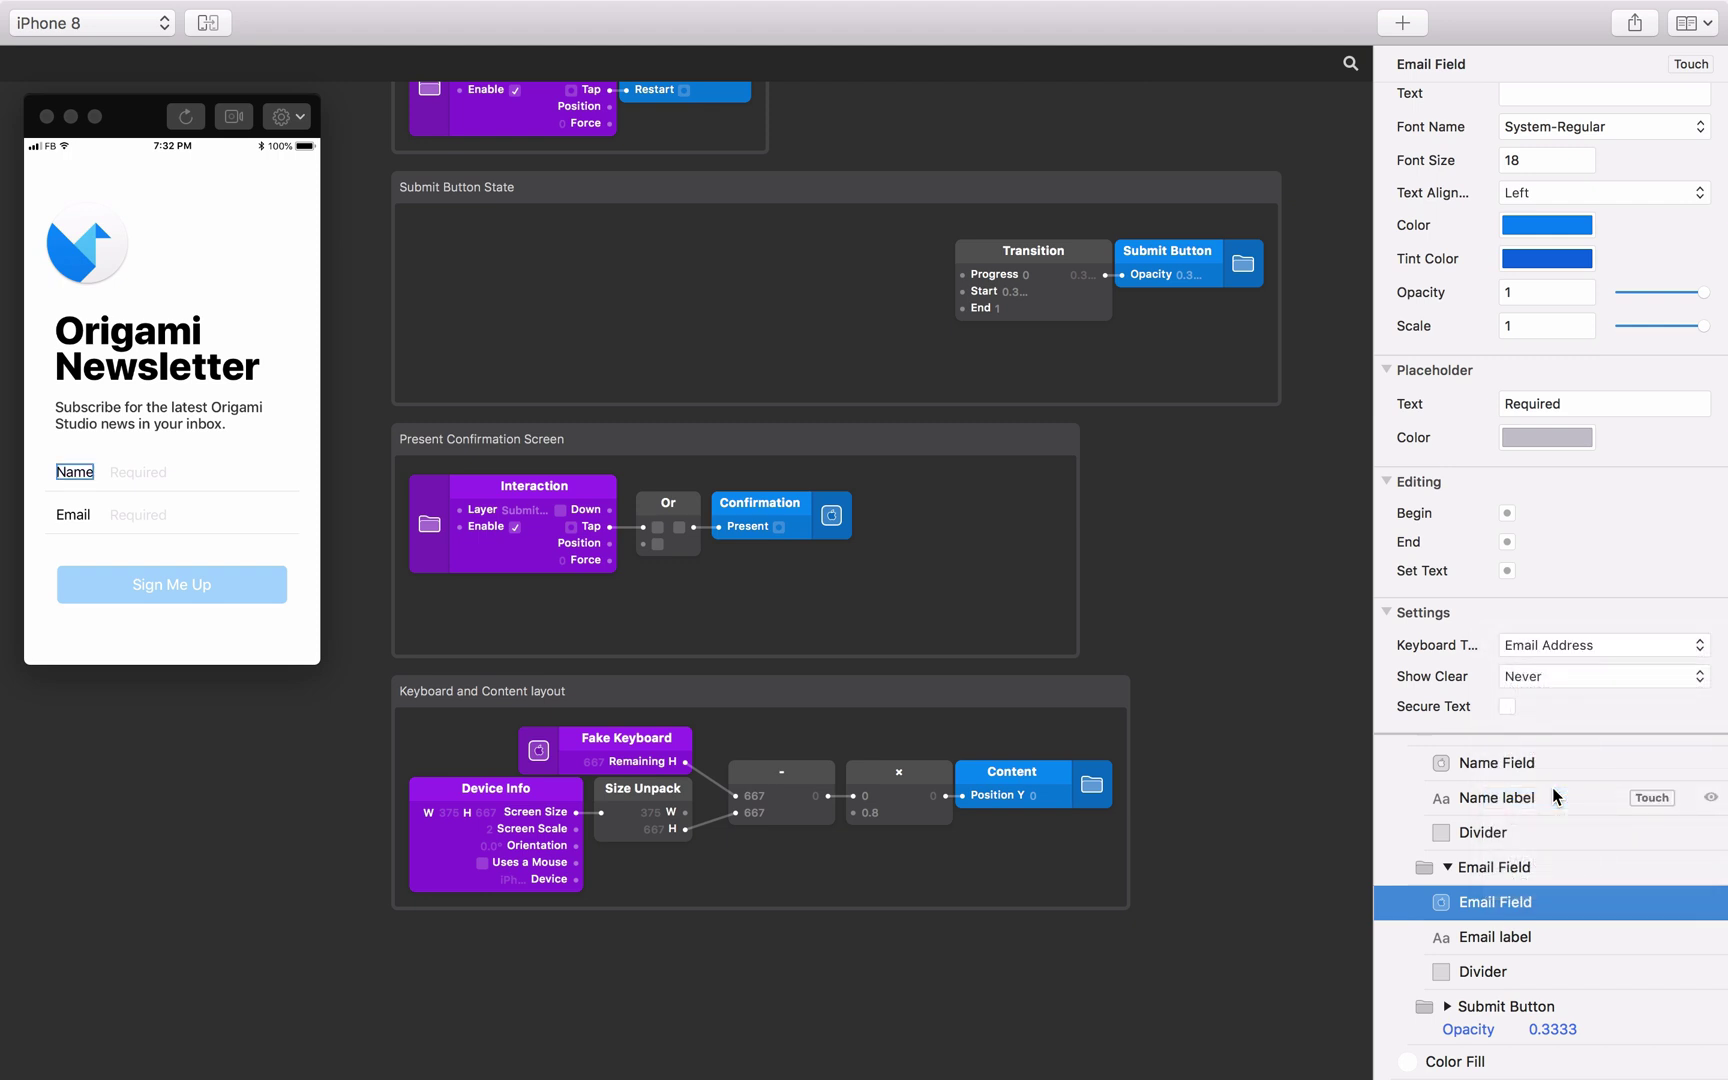
{"action": "left_click", "coordinate": [143, 512]}
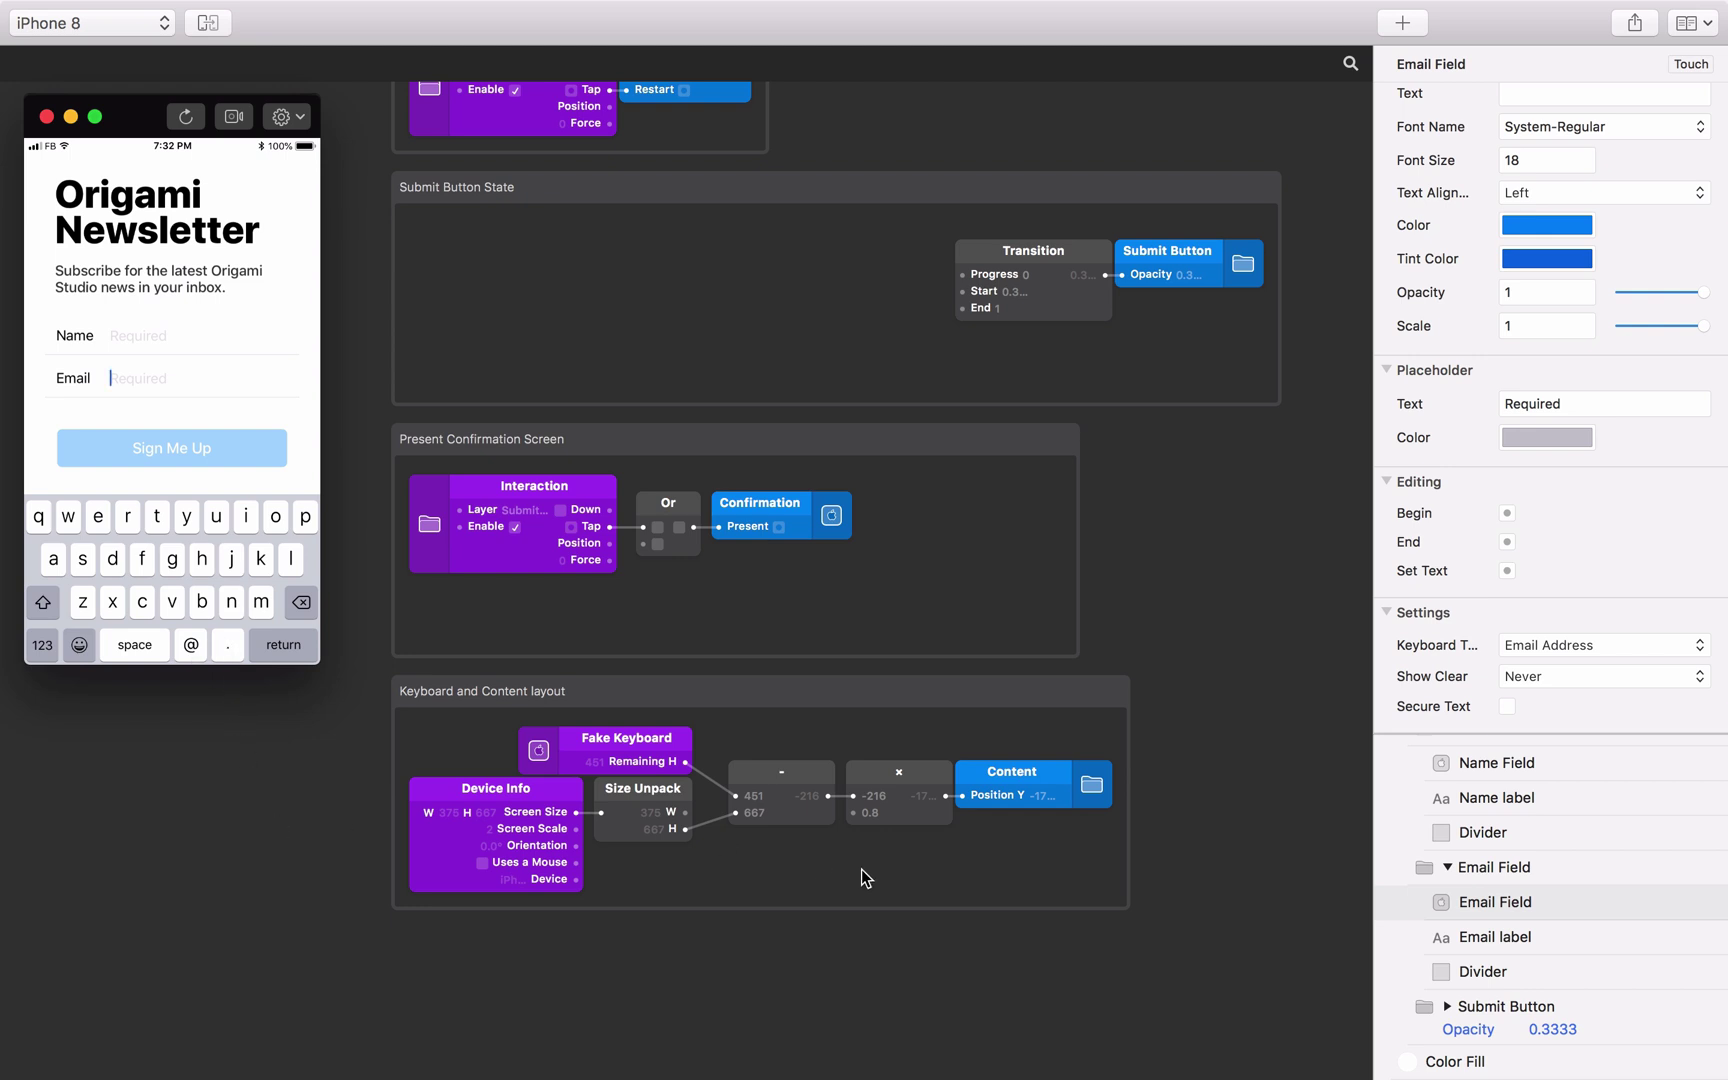
Add a Tap interaction for the Color Fill background and move it below the existing groups.
{"action": "left_click", "coordinate": [1492, 1058]}
{"action": "left_click", "coordinate": [1660, 1061]}
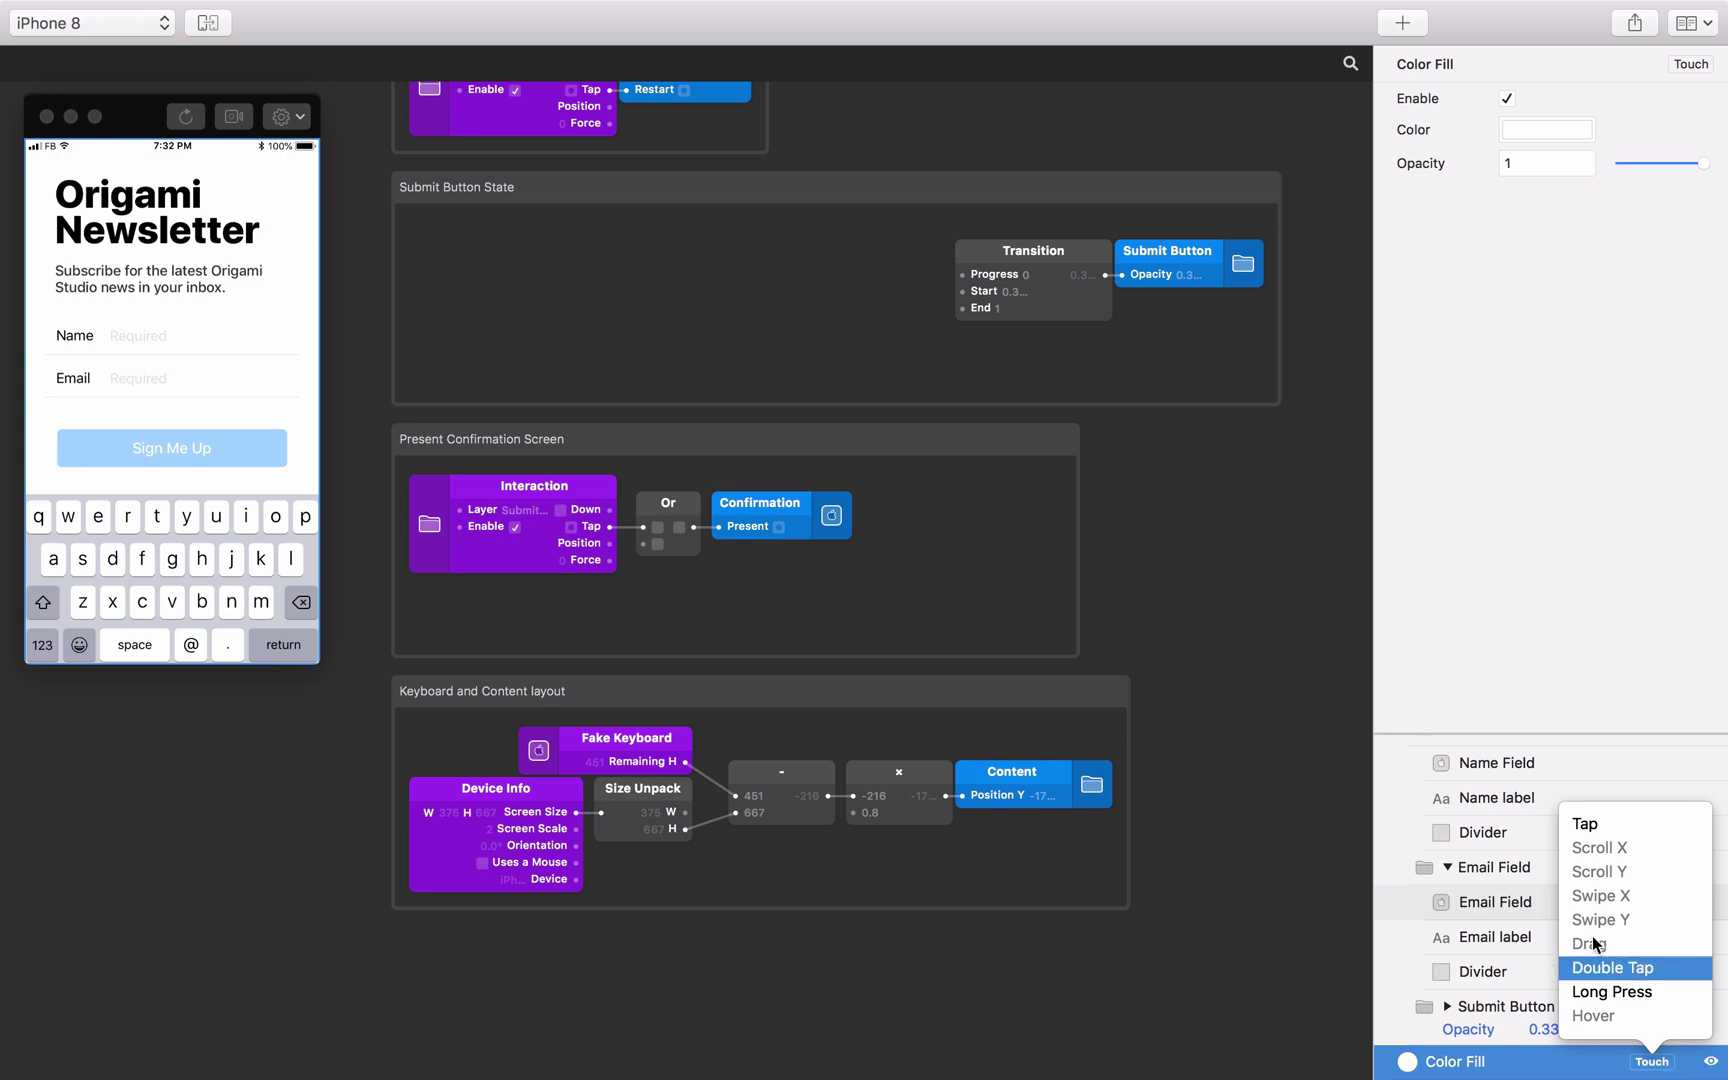
{"action": "left_click", "coordinate": [1600, 822]}
{"action": "scroll", "coordinate": [1050, 718], "scroll_direction": "down", "scroll_amount": 5}
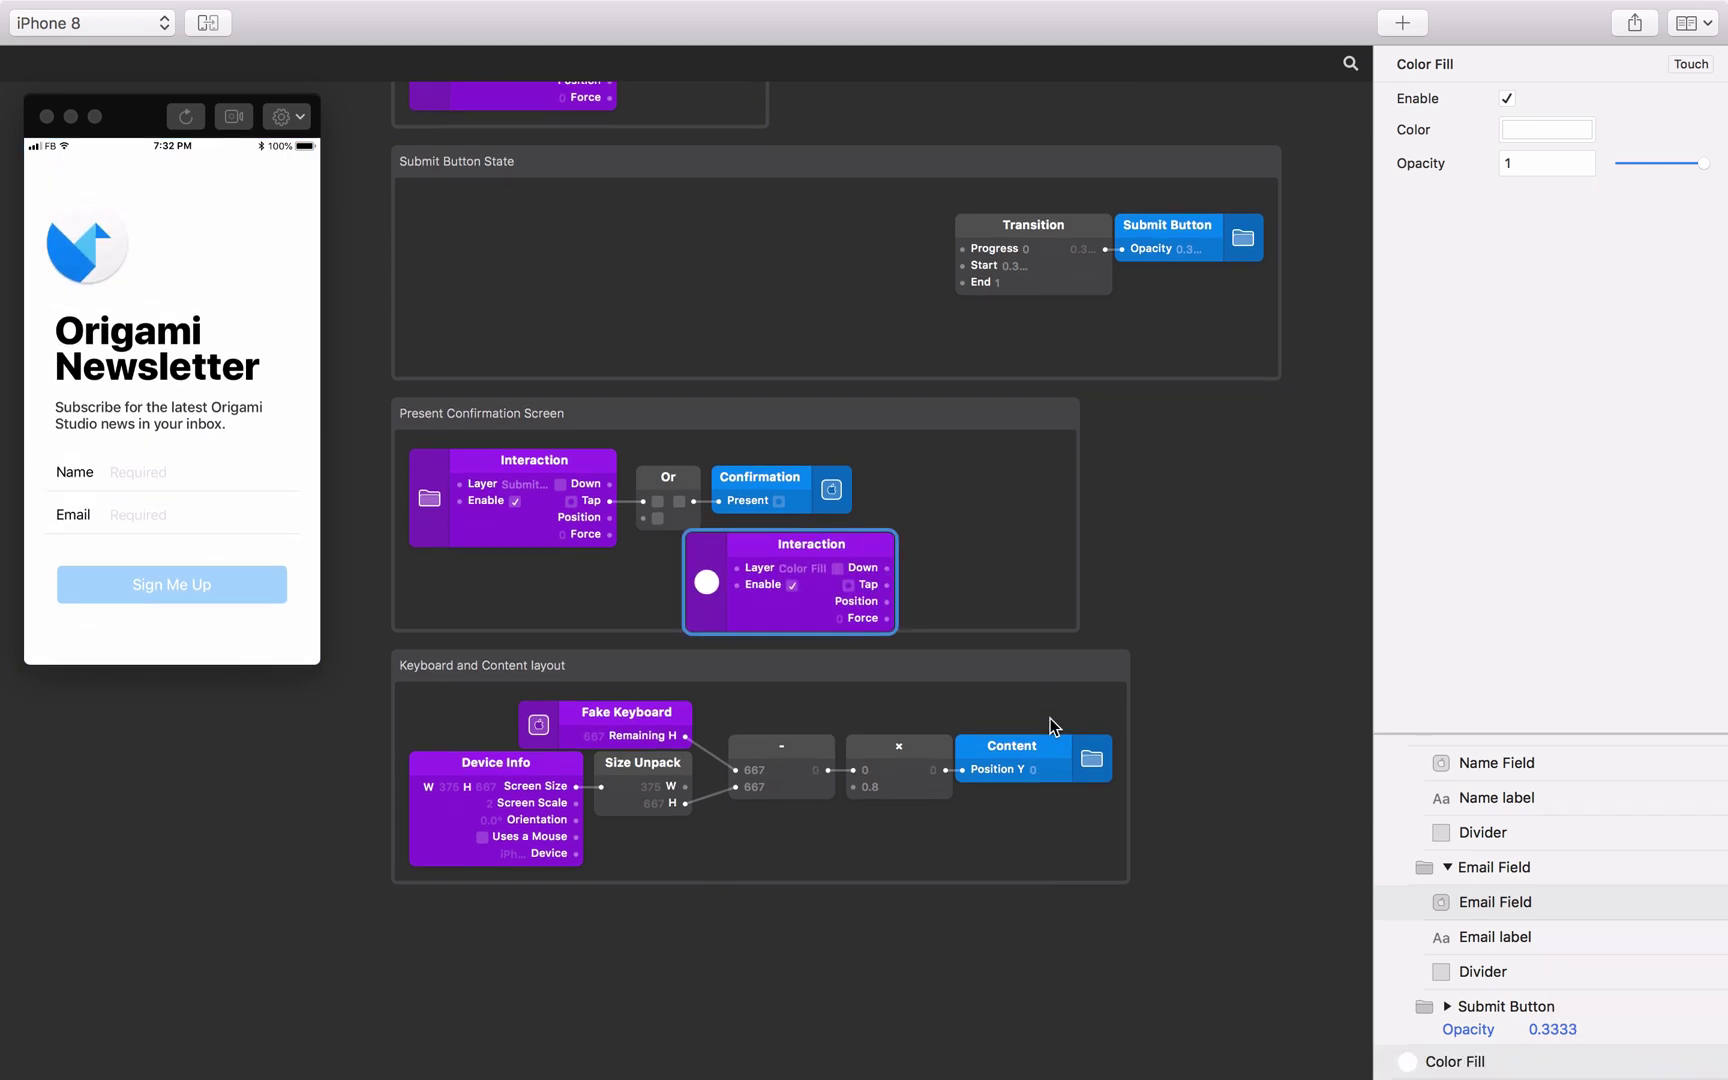
{"action": "left_click", "coordinate": [800, 372]}
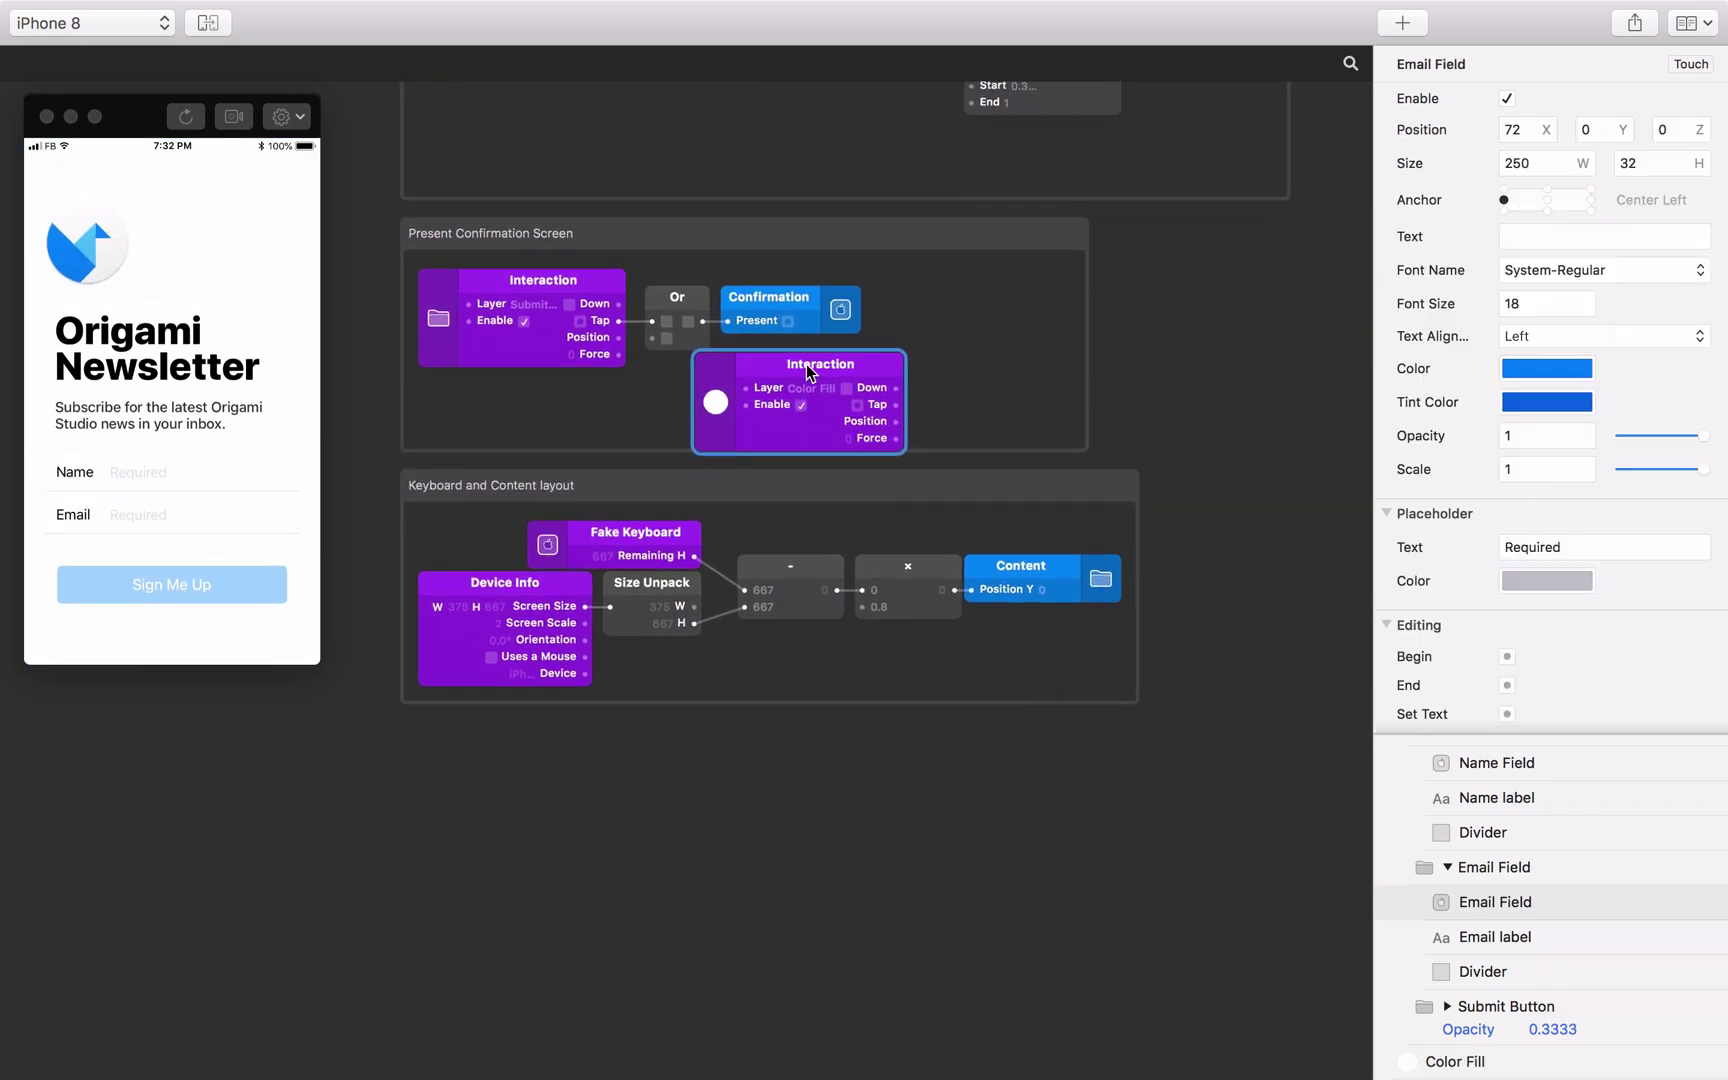
{"action": "left_click_drag", "start_coordinate": [806, 364], "coordinate": [528, 810]}
Create Editing End patches for Name Field and Email Field, both driven by the tap.
{"action": "left_click", "coordinate": [1495, 902]}
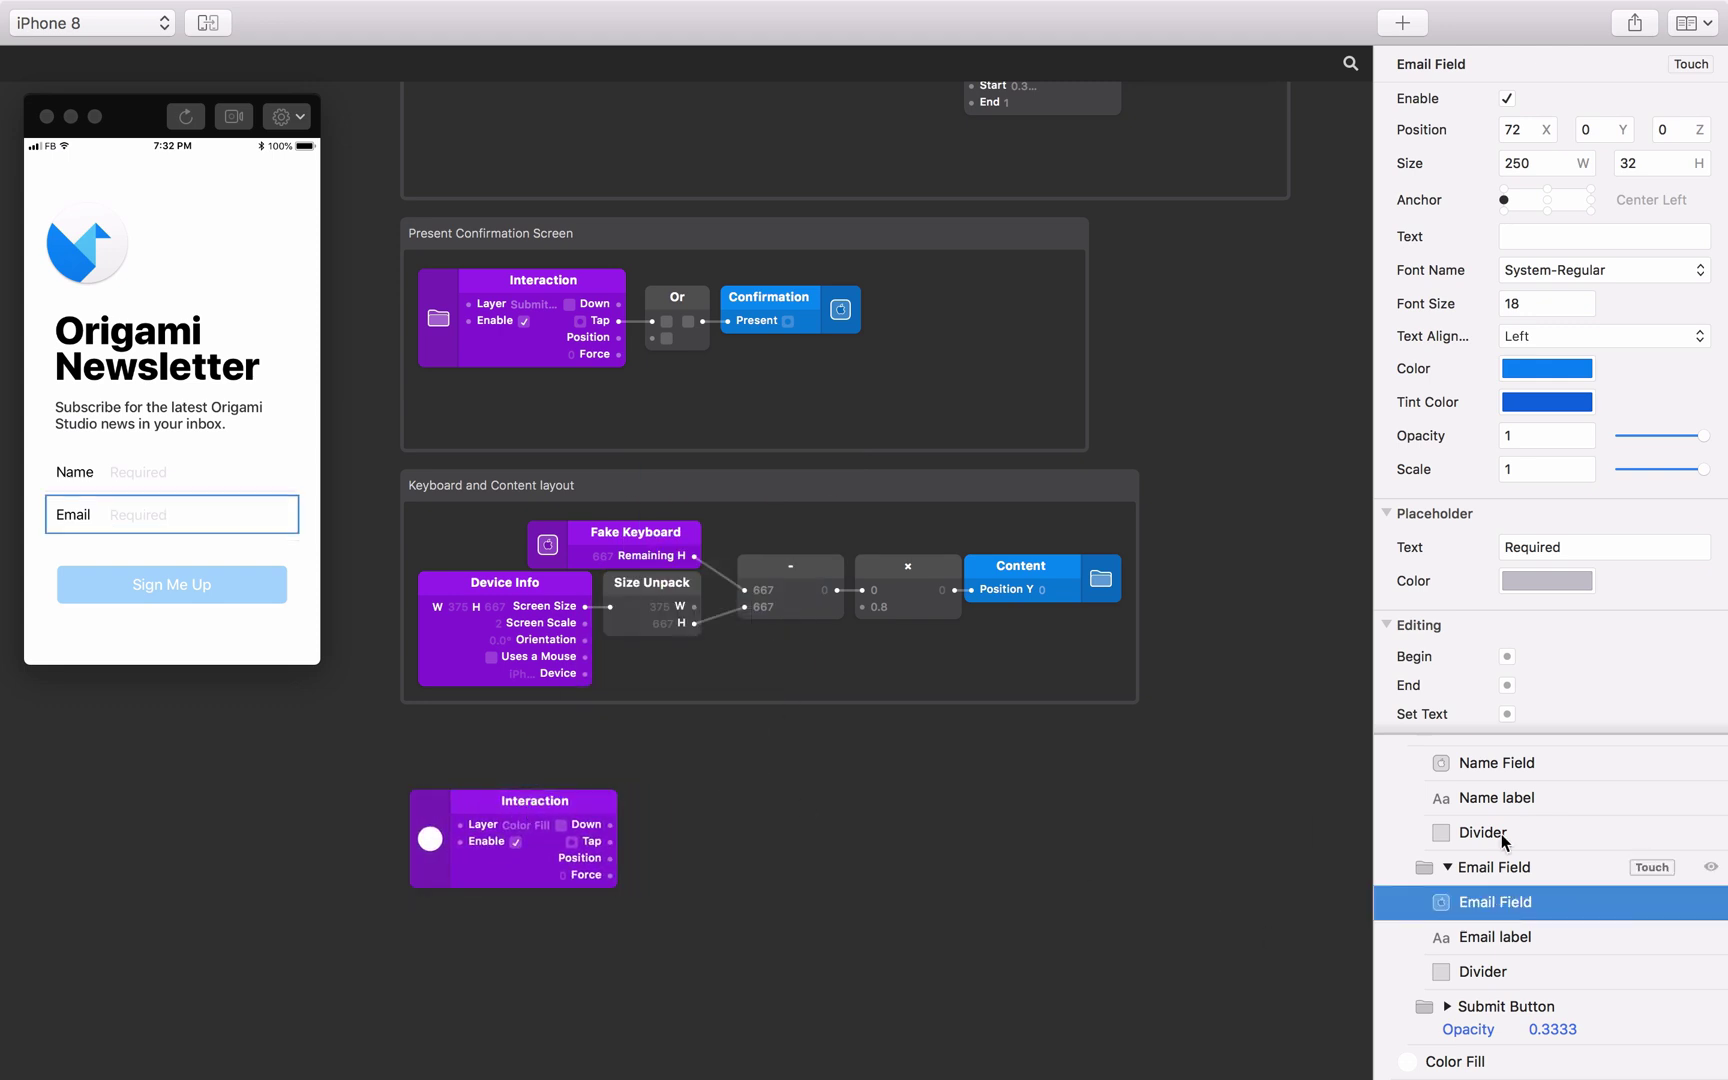
{"action": "left_click", "coordinate": [1505, 762], "text": "super"}
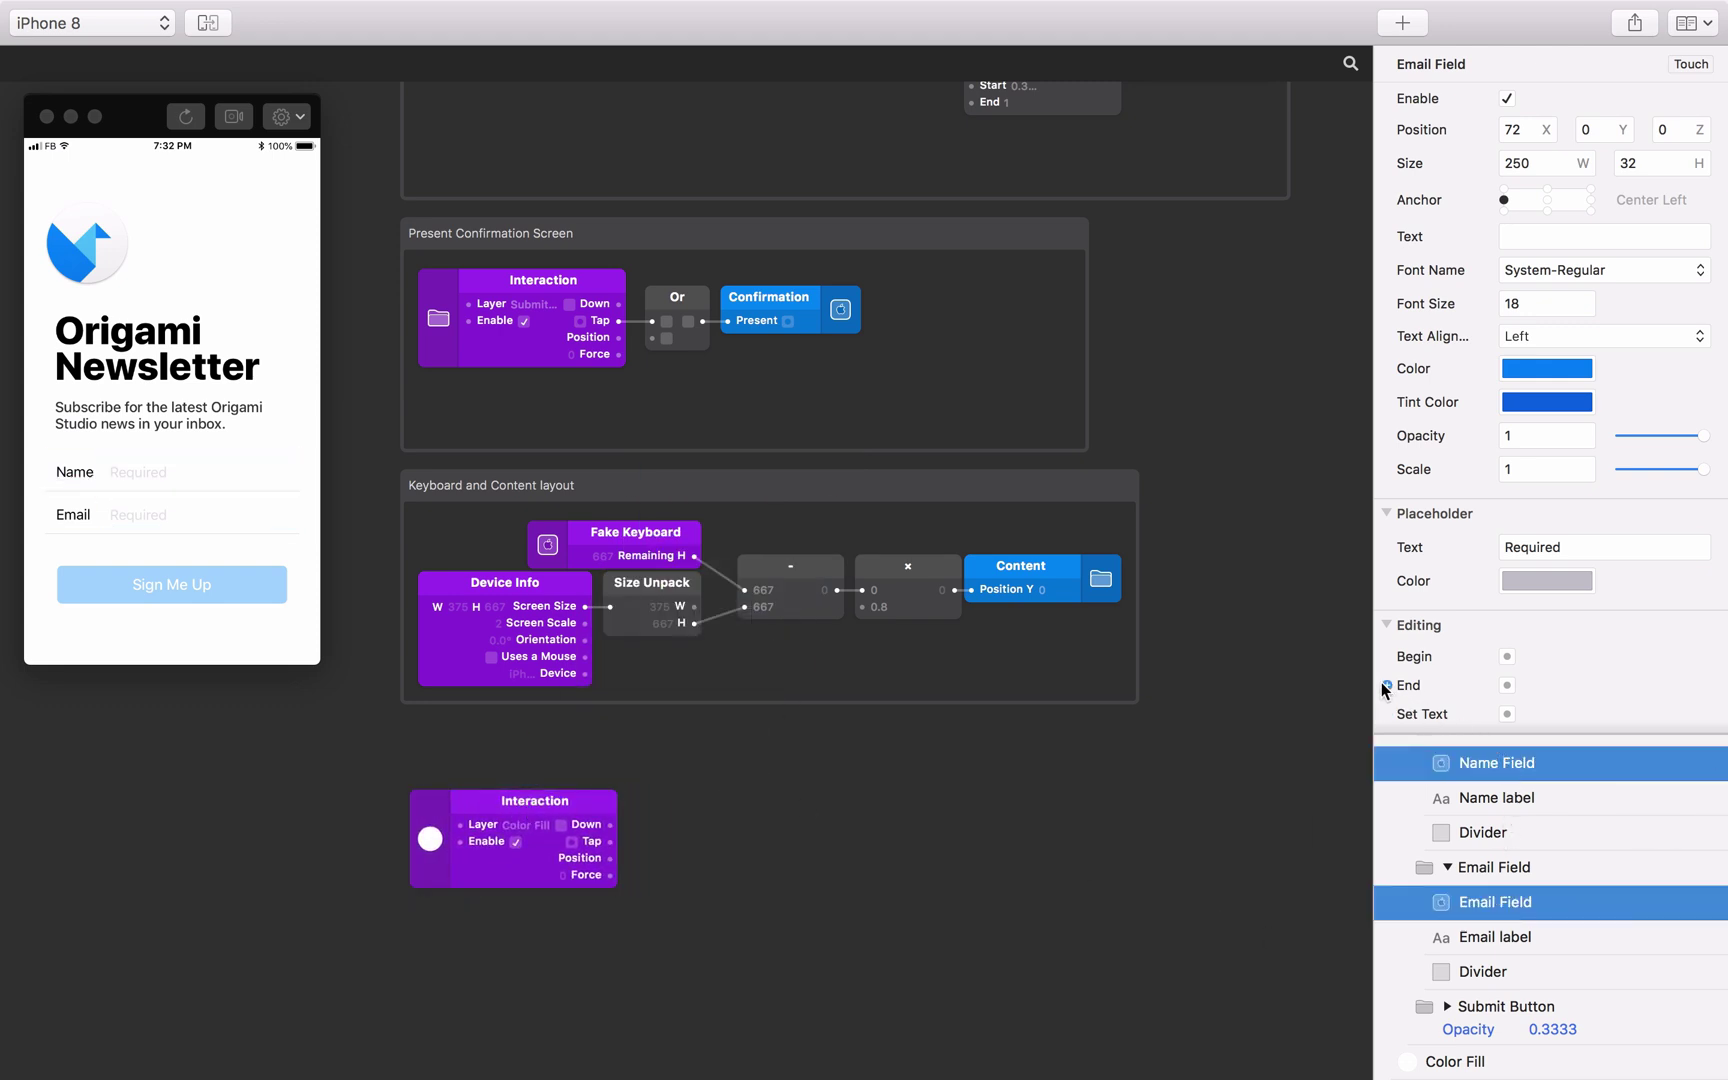
{"action": "left_click_drag", "start_coordinate": [1386, 689], "coordinate": [995, 714]}
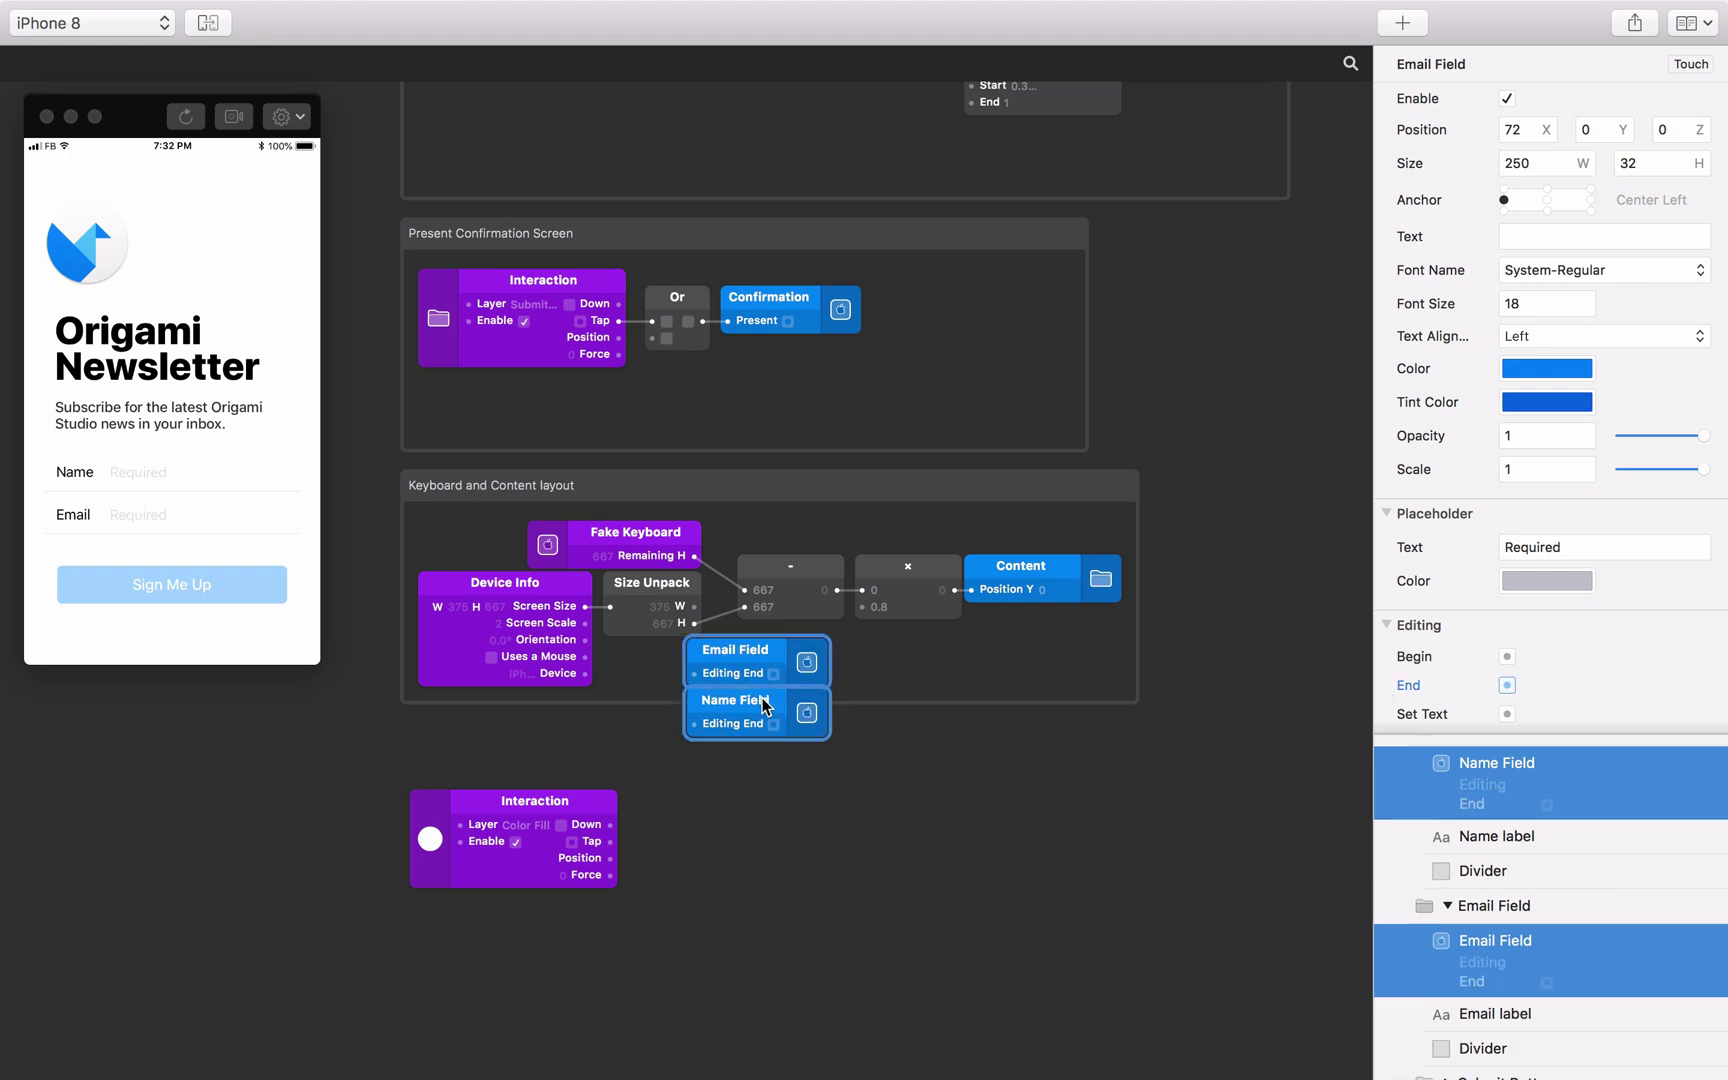
{"action": "left_click_drag", "start_coordinate": [764, 706], "coordinate": [731, 857]}
{"action": "left_click", "coordinate": [899, 852]}
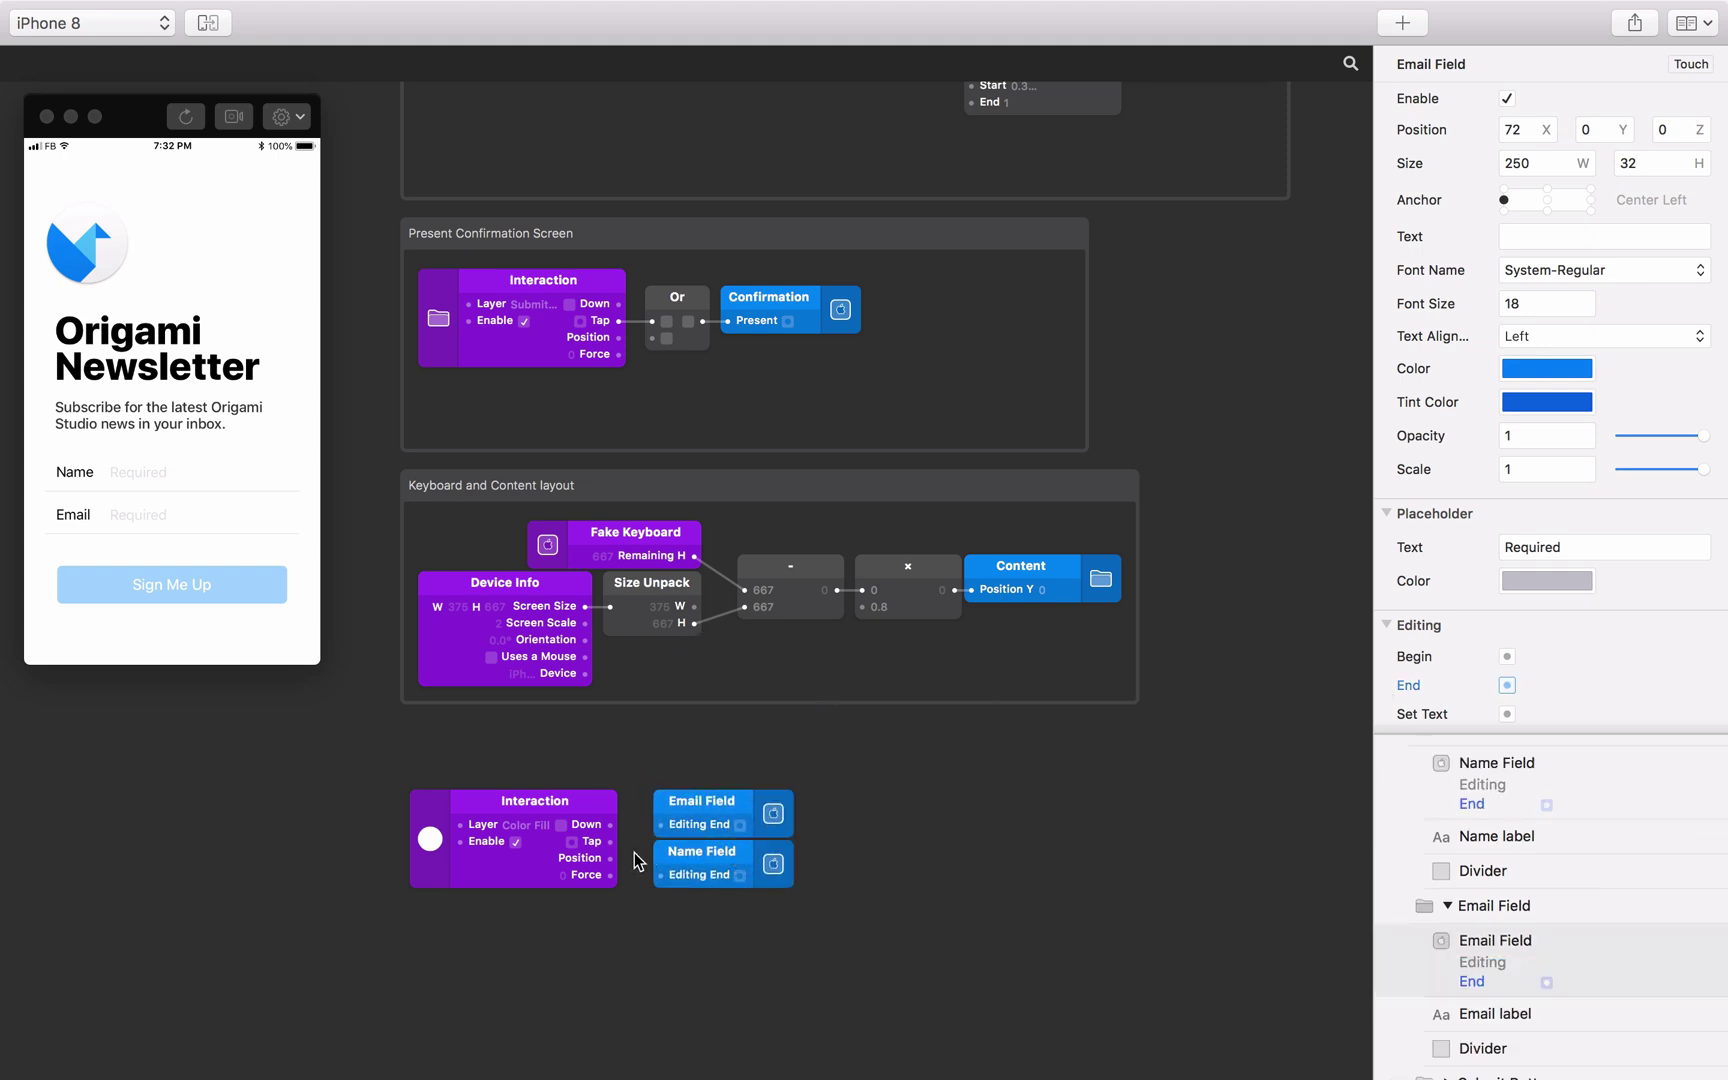
{"action": "left_click_drag", "start_coordinate": [610, 841], "coordinate": [660, 875]}
Wrap the three patches in a comment titled 'Text Input End Editing'.
{"action": "left_click_drag", "start_coordinate": [537, 777], "coordinate": [752, 910]}
{"action": "right_click", "coordinate": [703, 797]}
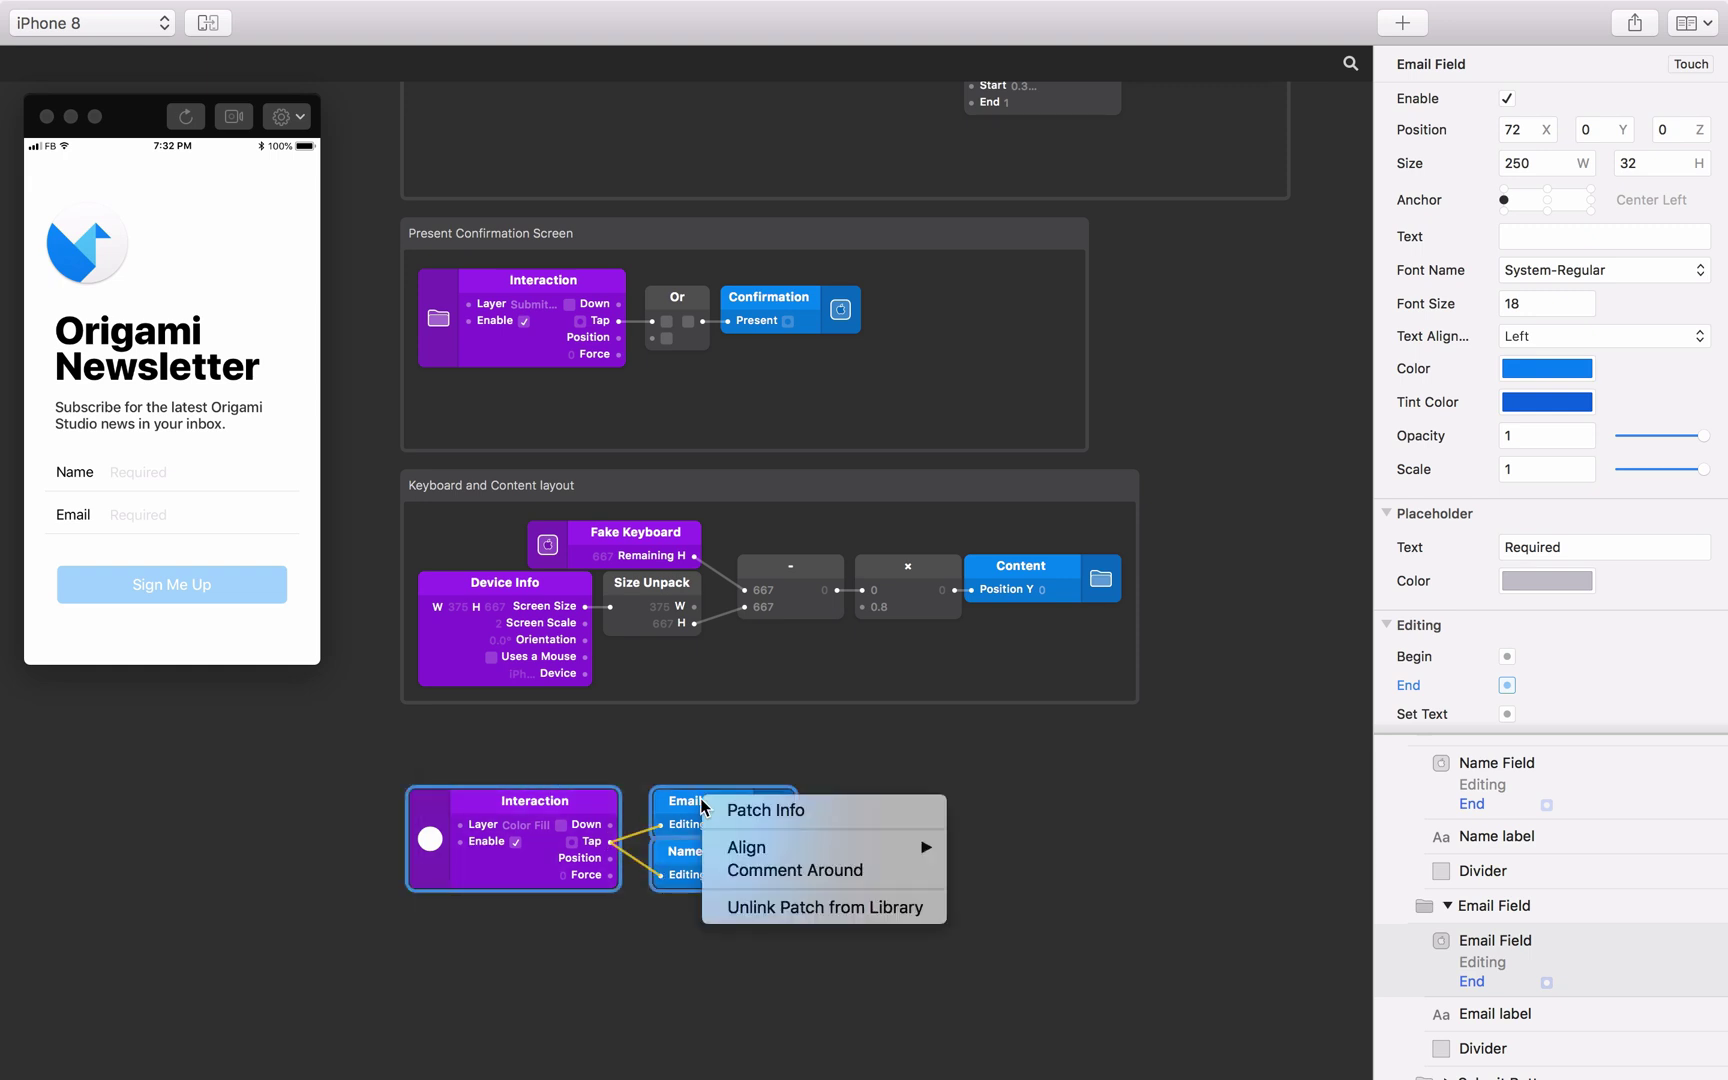
{"action": "left_click", "coordinate": [762, 878]}
{"action": "double_click", "coordinate": [444, 752]}
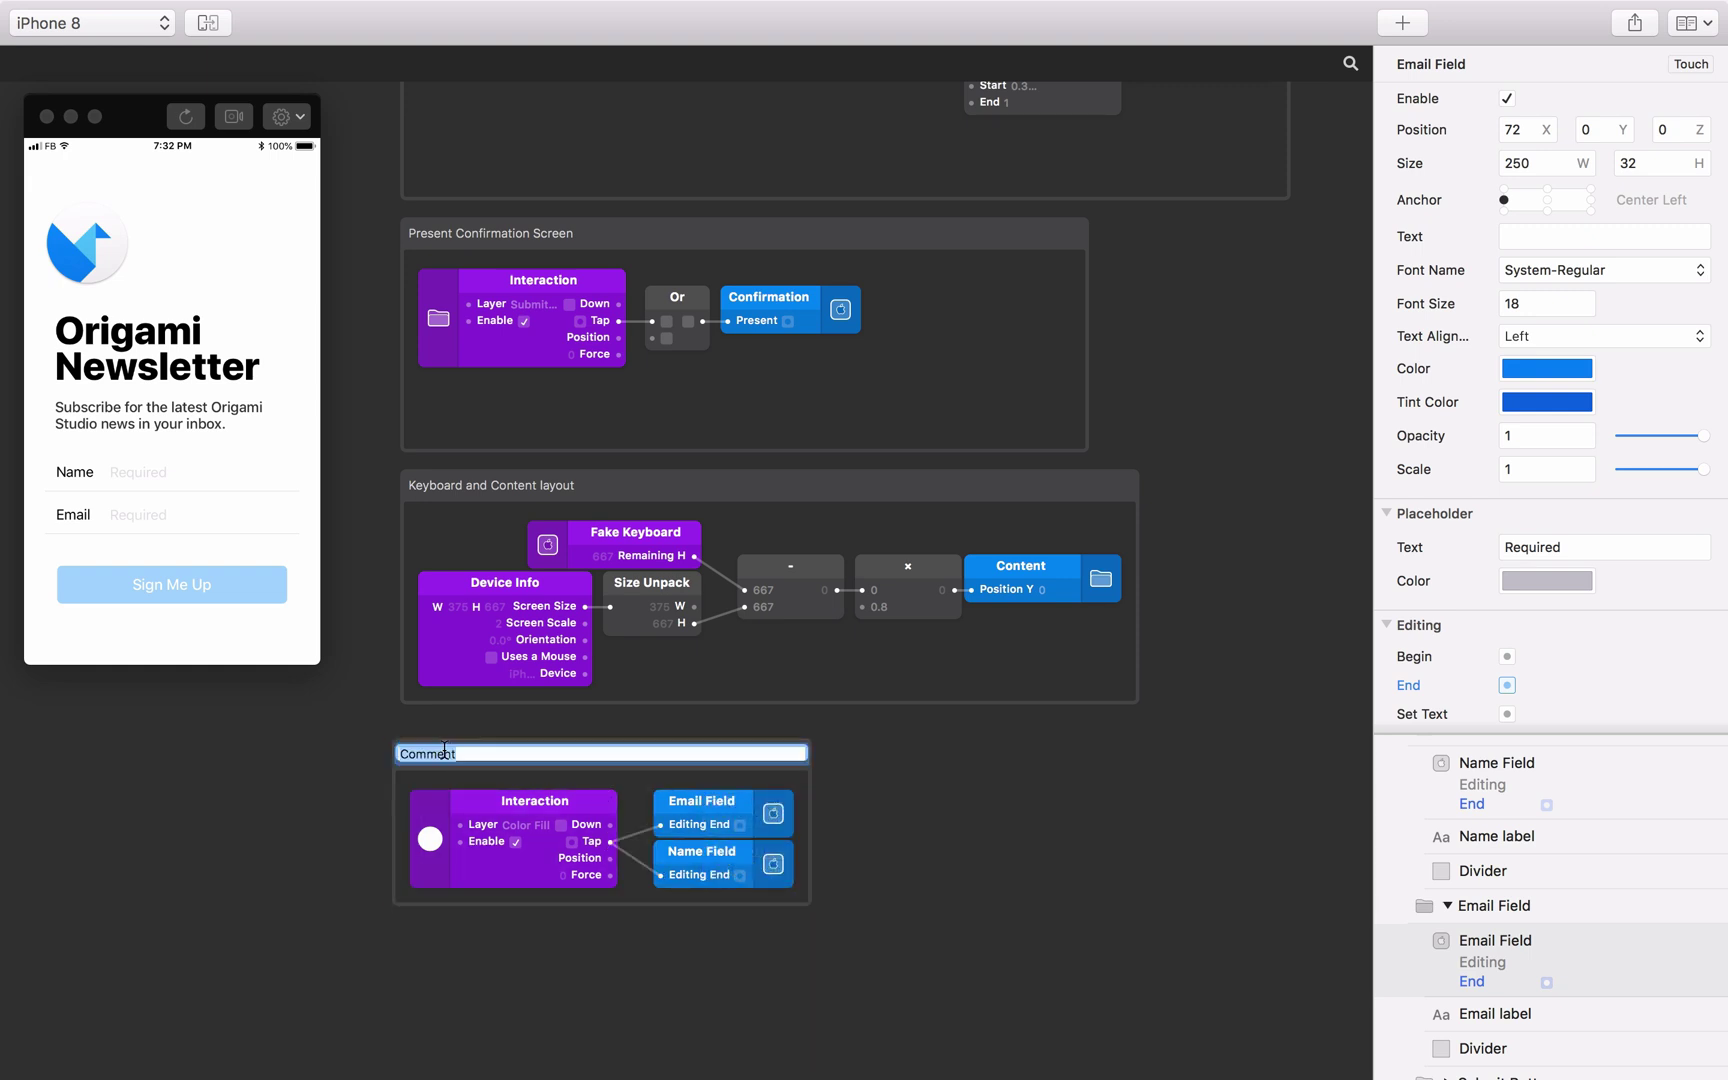
{"action": "type", "text": "Text Input End Editing"}
{"action": "left_click", "coordinate": [885, 837]}
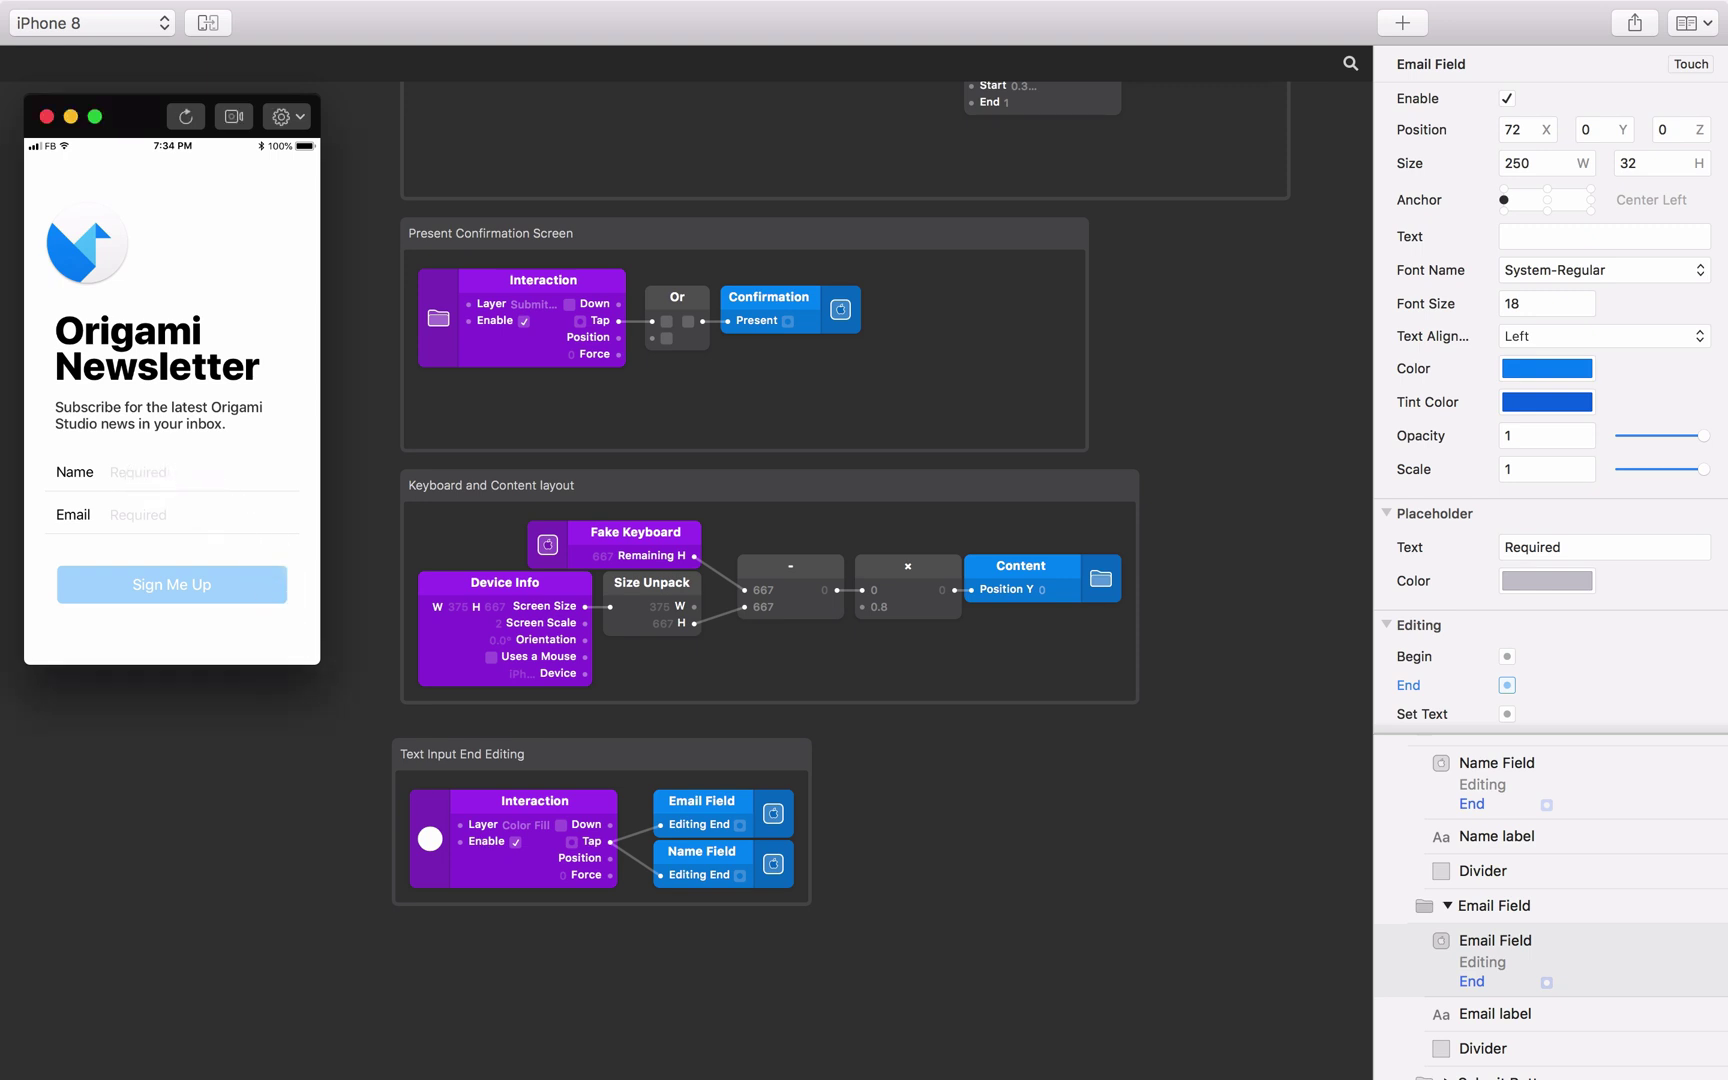
Enter a sample name and email address in the preview, then tap the background to close the keyboard.
{"action": "left_click", "coordinate": [140, 470]}
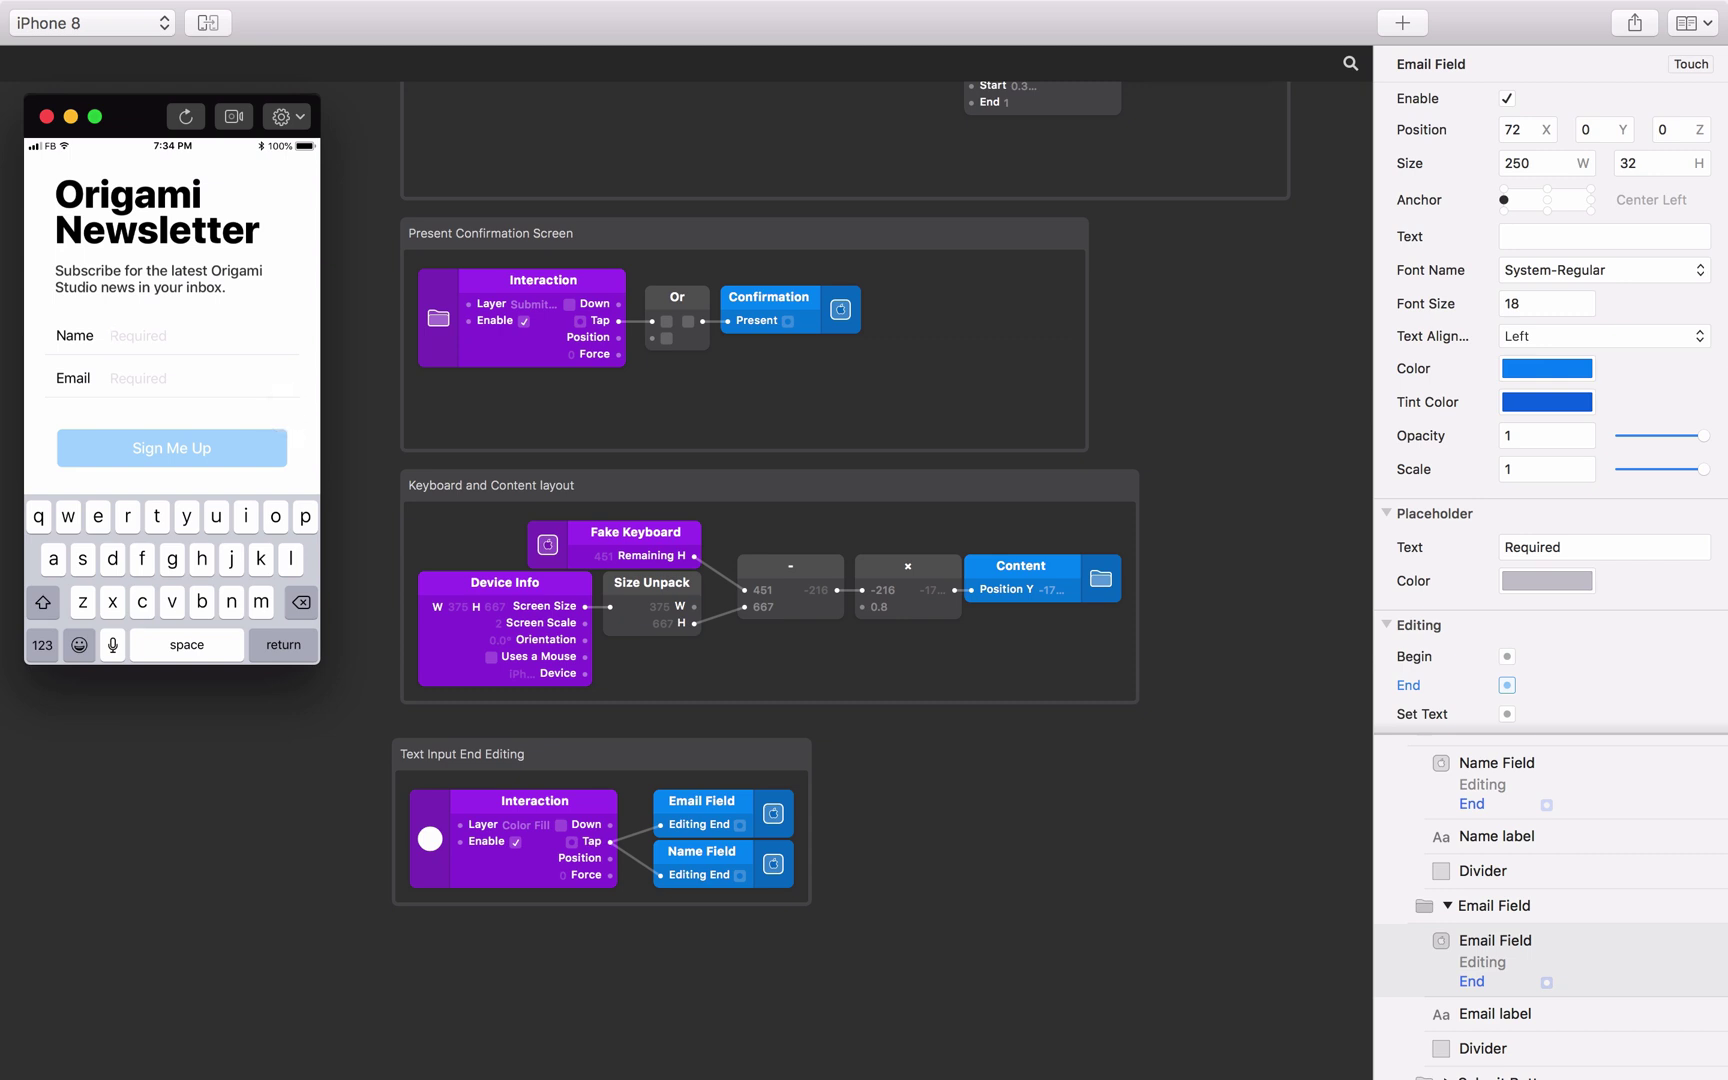
{"action": "type", "text": "Chris"}
{"action": "left_click", "coordinate": [125, 376]}
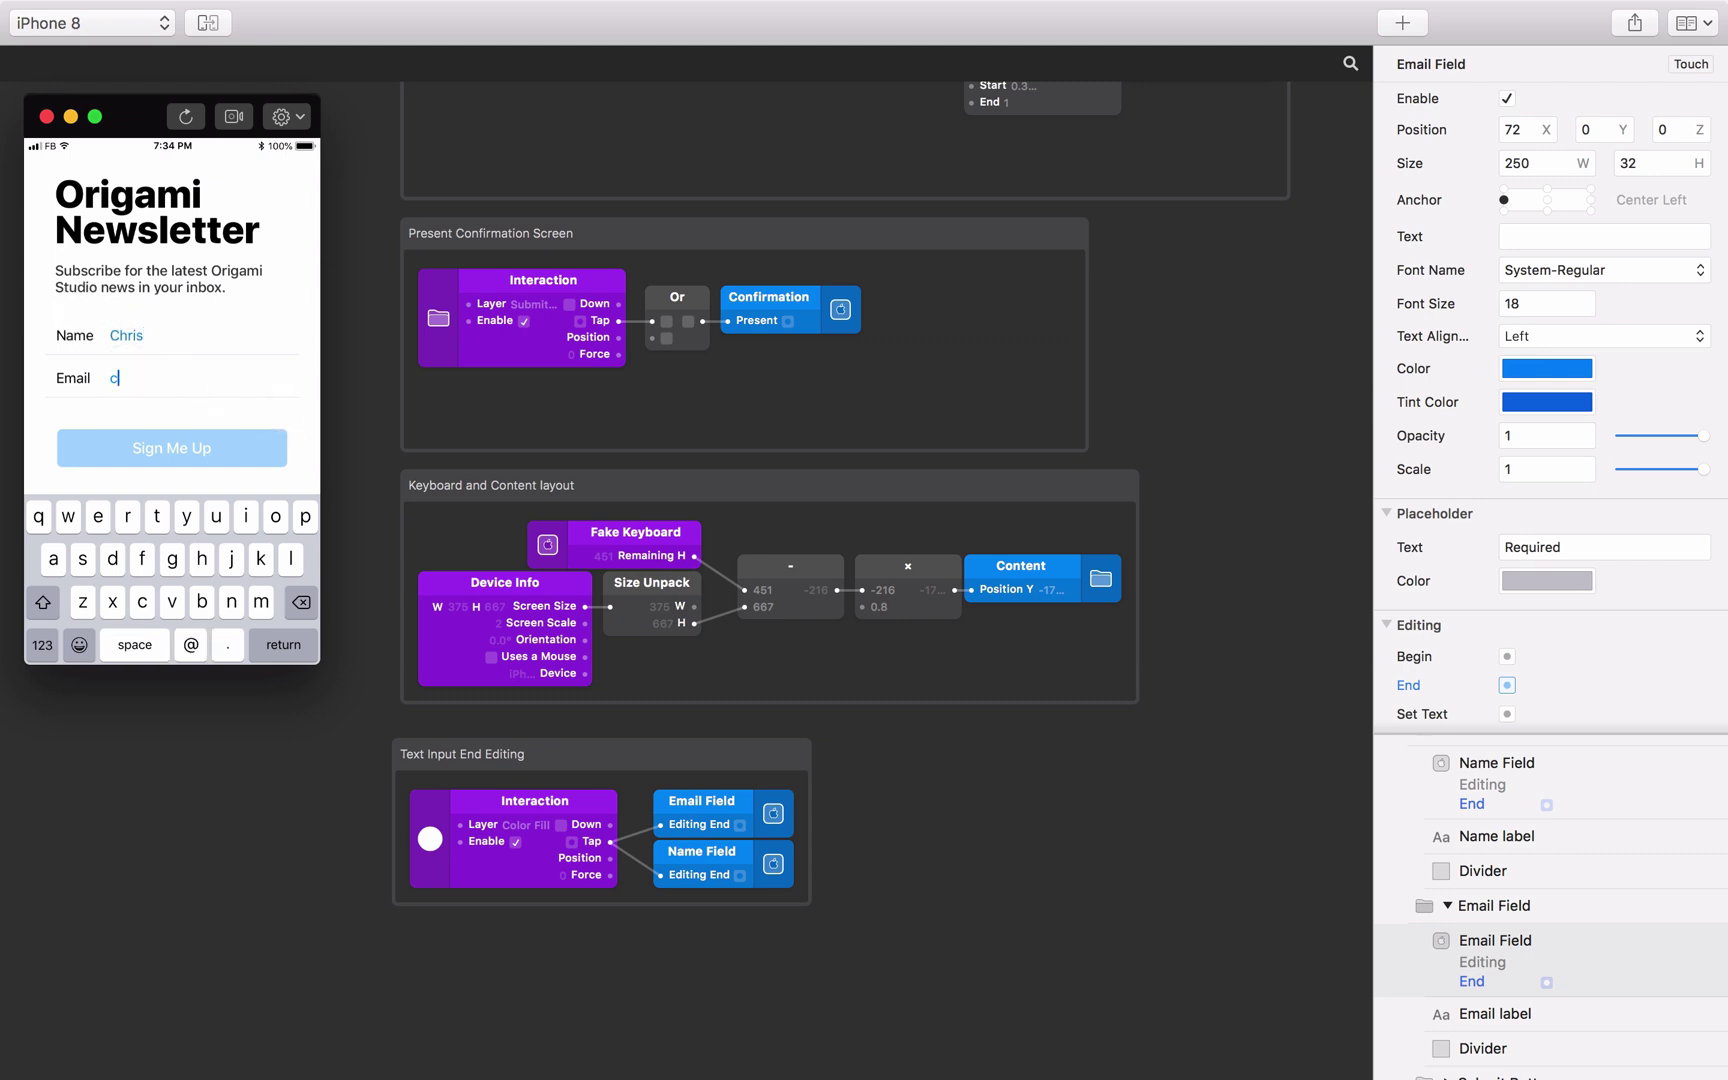
{"action": "left_click", "coordinate": [260, 322]}
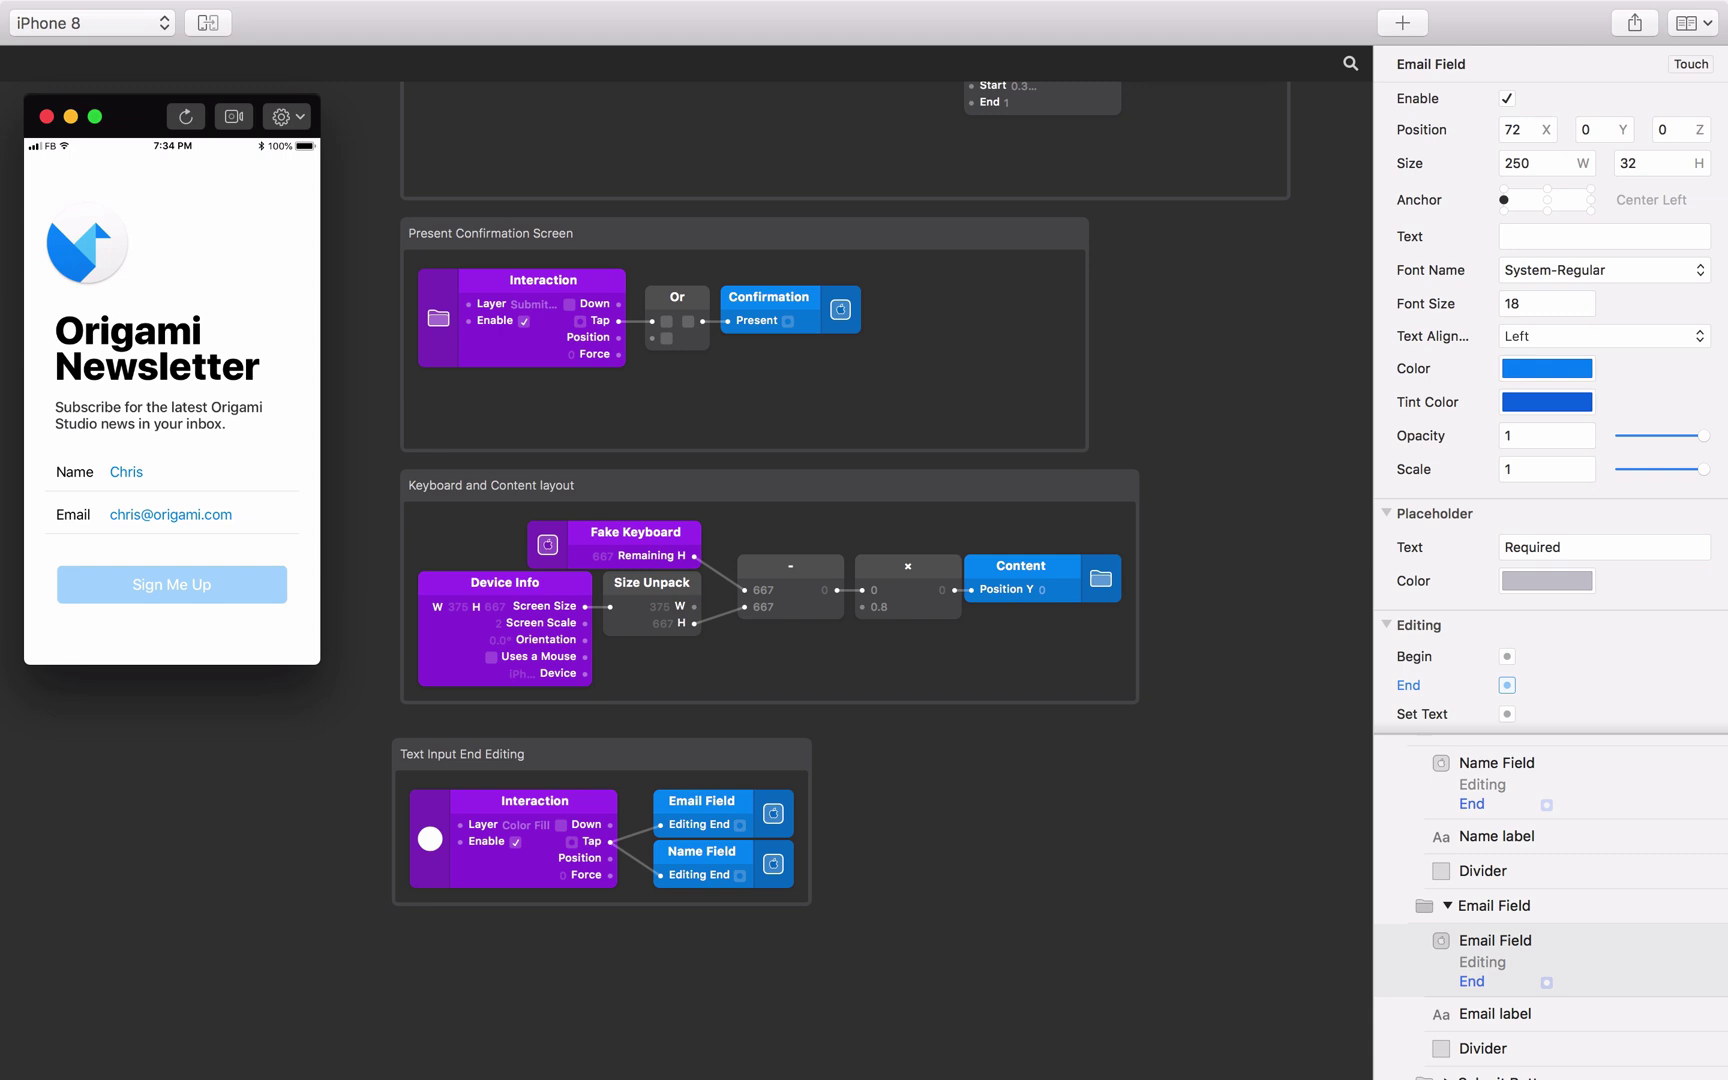
{"action": "scroll", "coordinate": [705, 779], "scroll_direction": "up", "scroll_amount": 8}
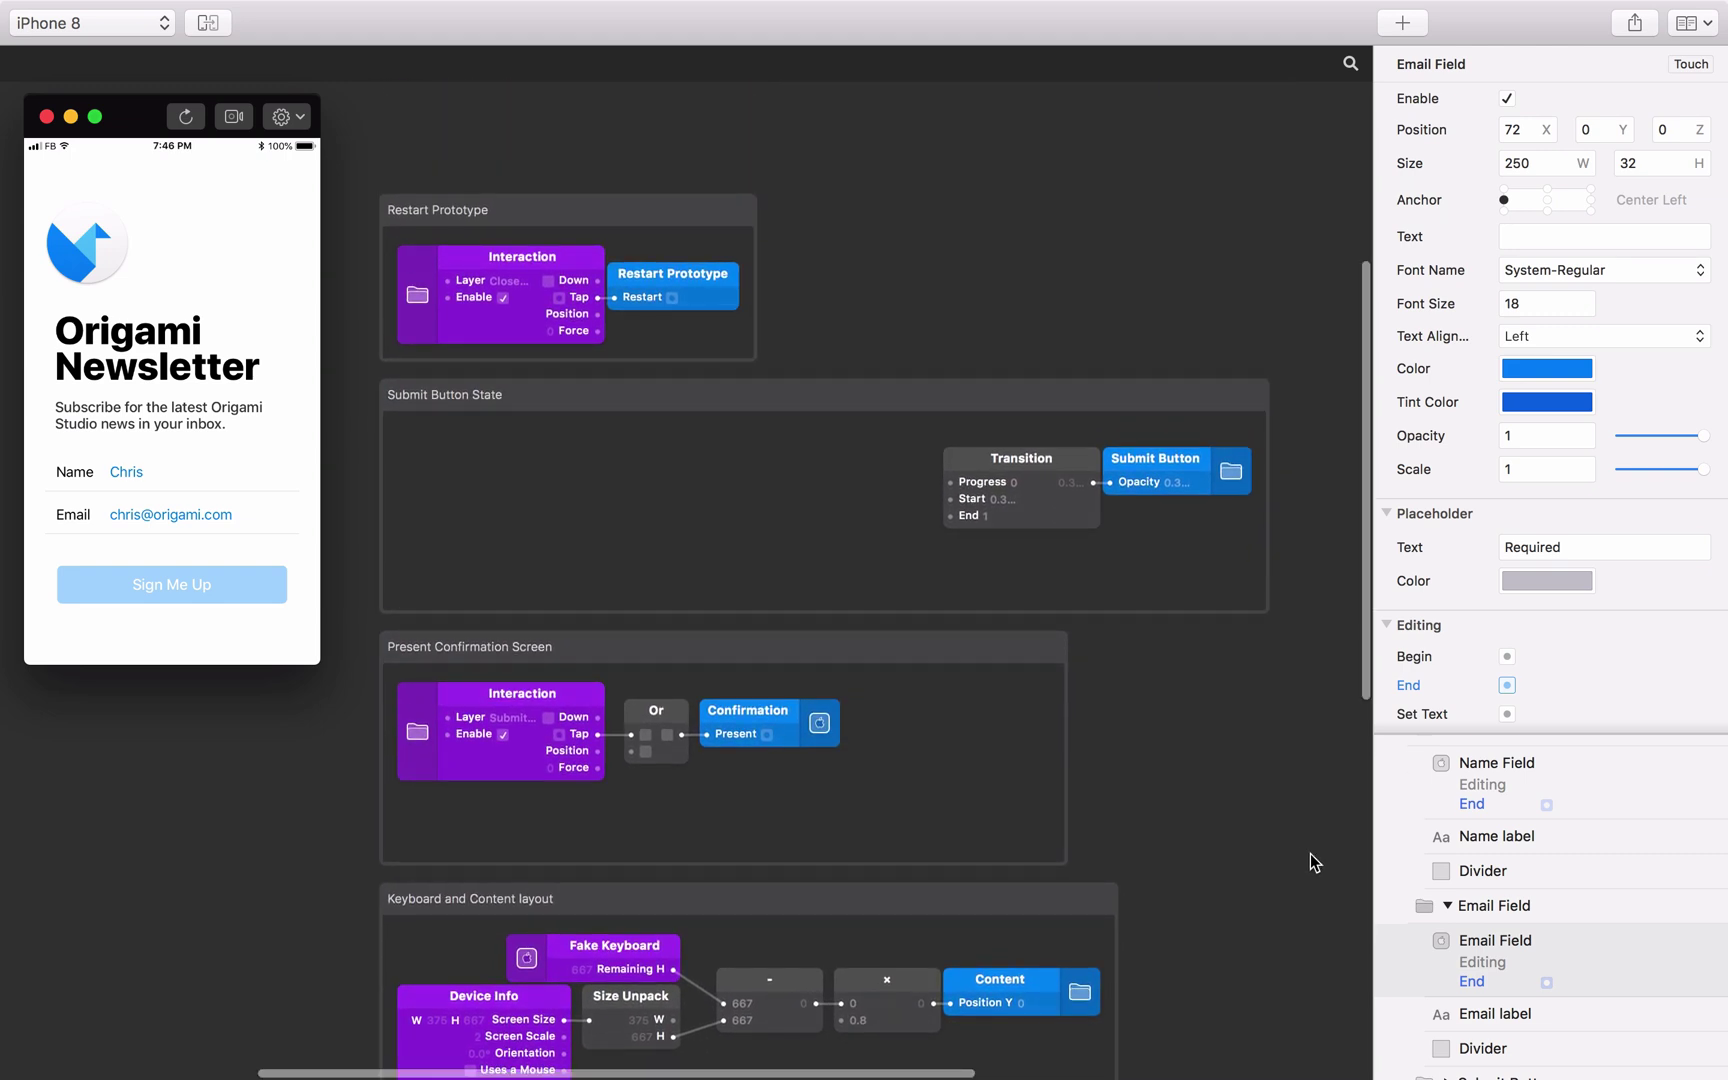
Place a Name Field Text patch in Submit Button State and feed it into a Text Length patch.
{"action": "left_click", "coordinate": [1524, 766]}
{"action": "left_click", "coordinate": [1651, 763]}
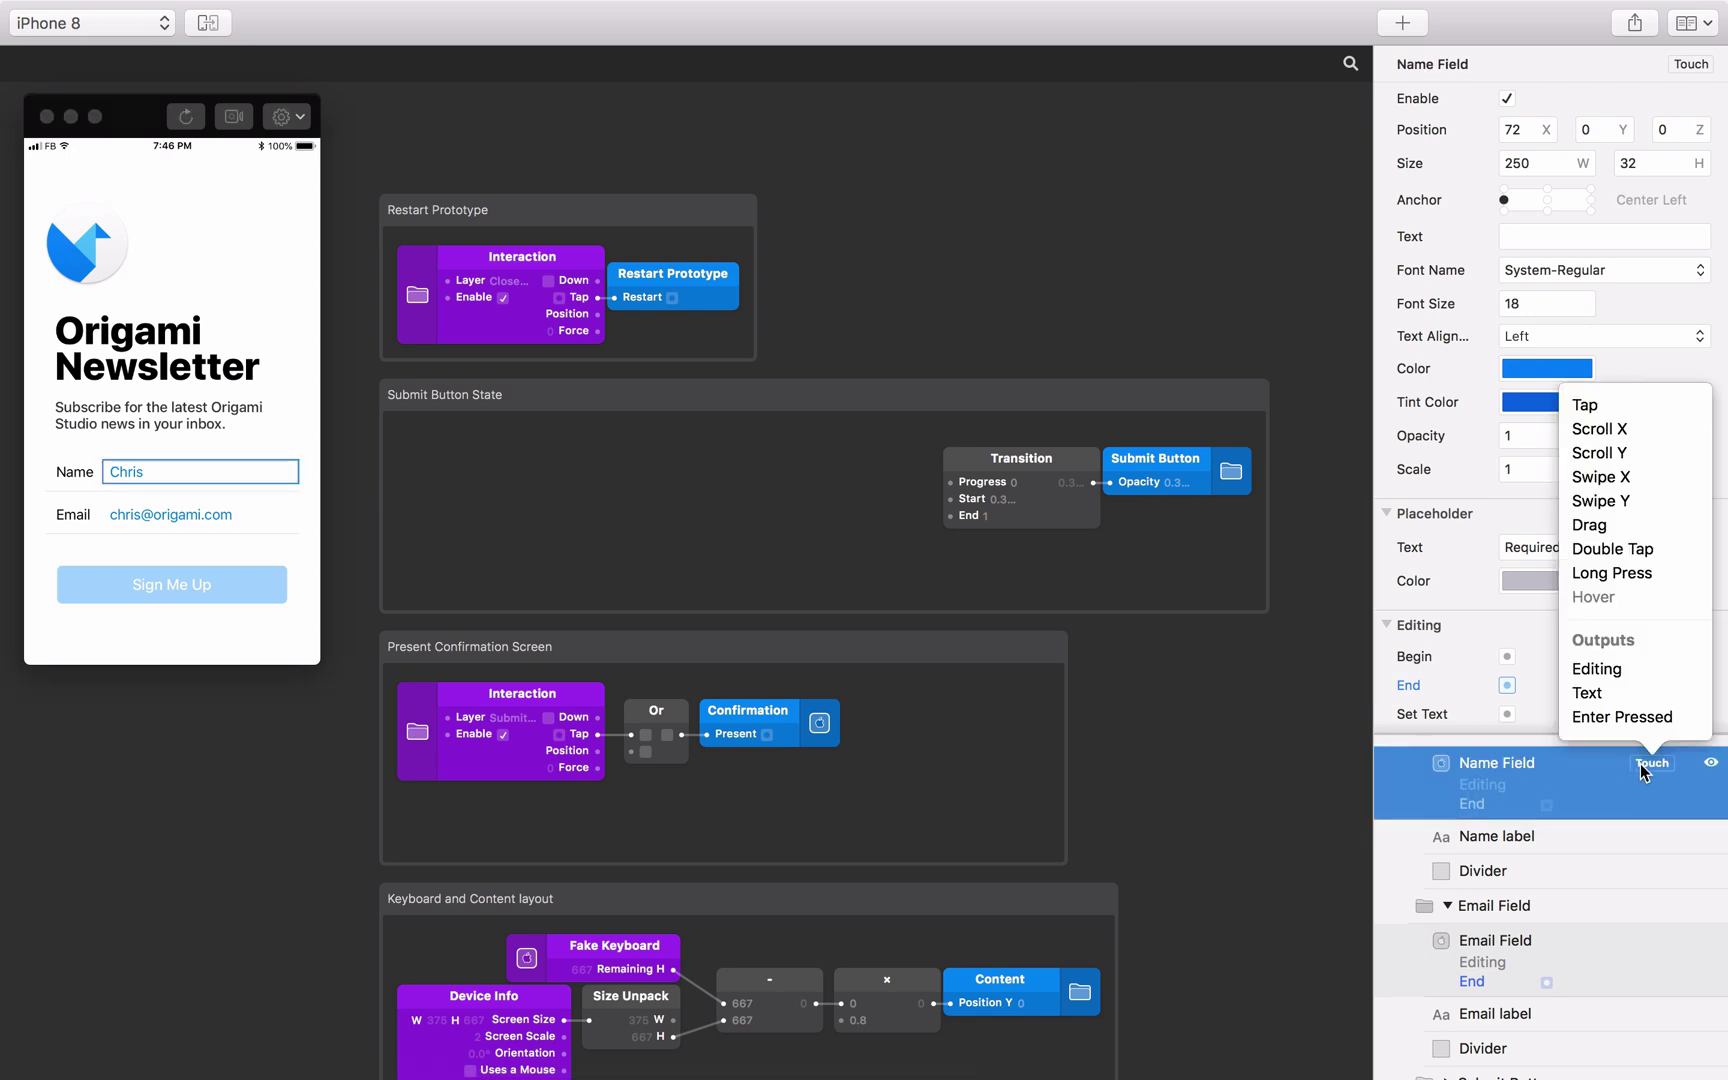
{"action": "left_click", "coordinate": [1480, 695]}
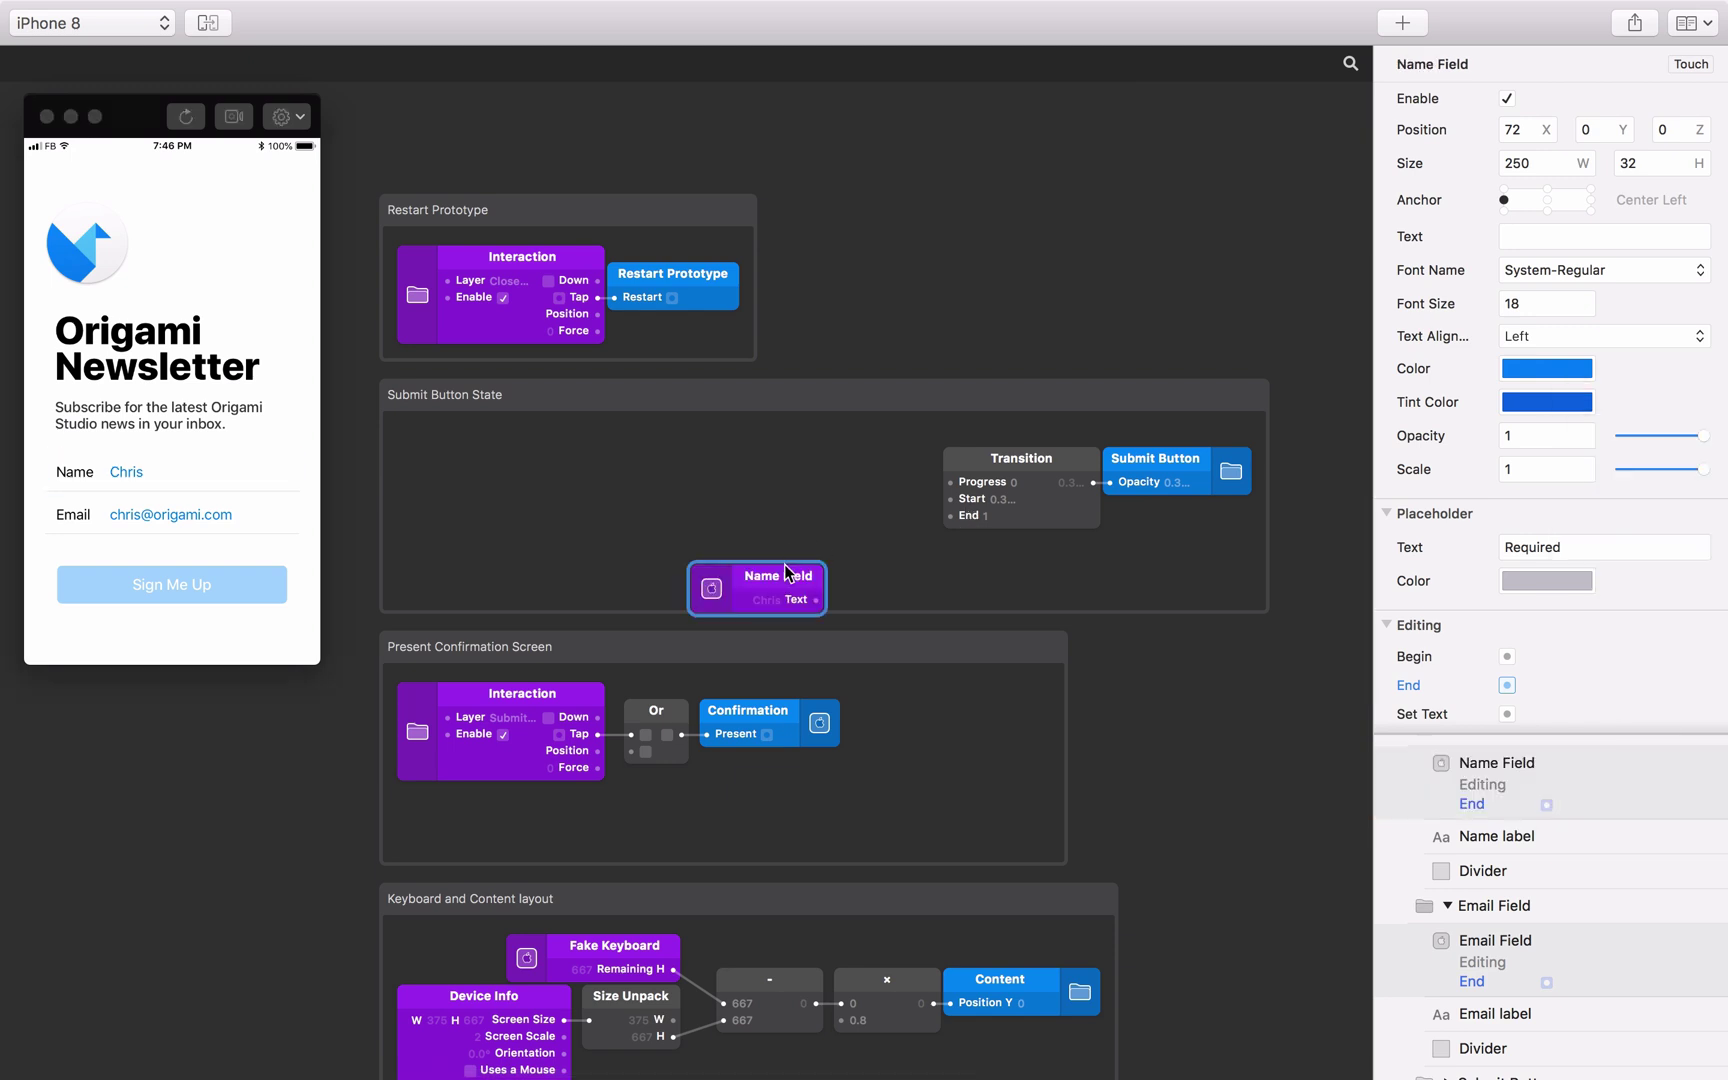
{"action": "left_click_drag", "start_coordinate": [770, 579], "coordinate": [481, 464]}
{"action": "left_click", "coordinate": [557, 467]}
{"action": "double_click", "coordinate": [557, 467]}
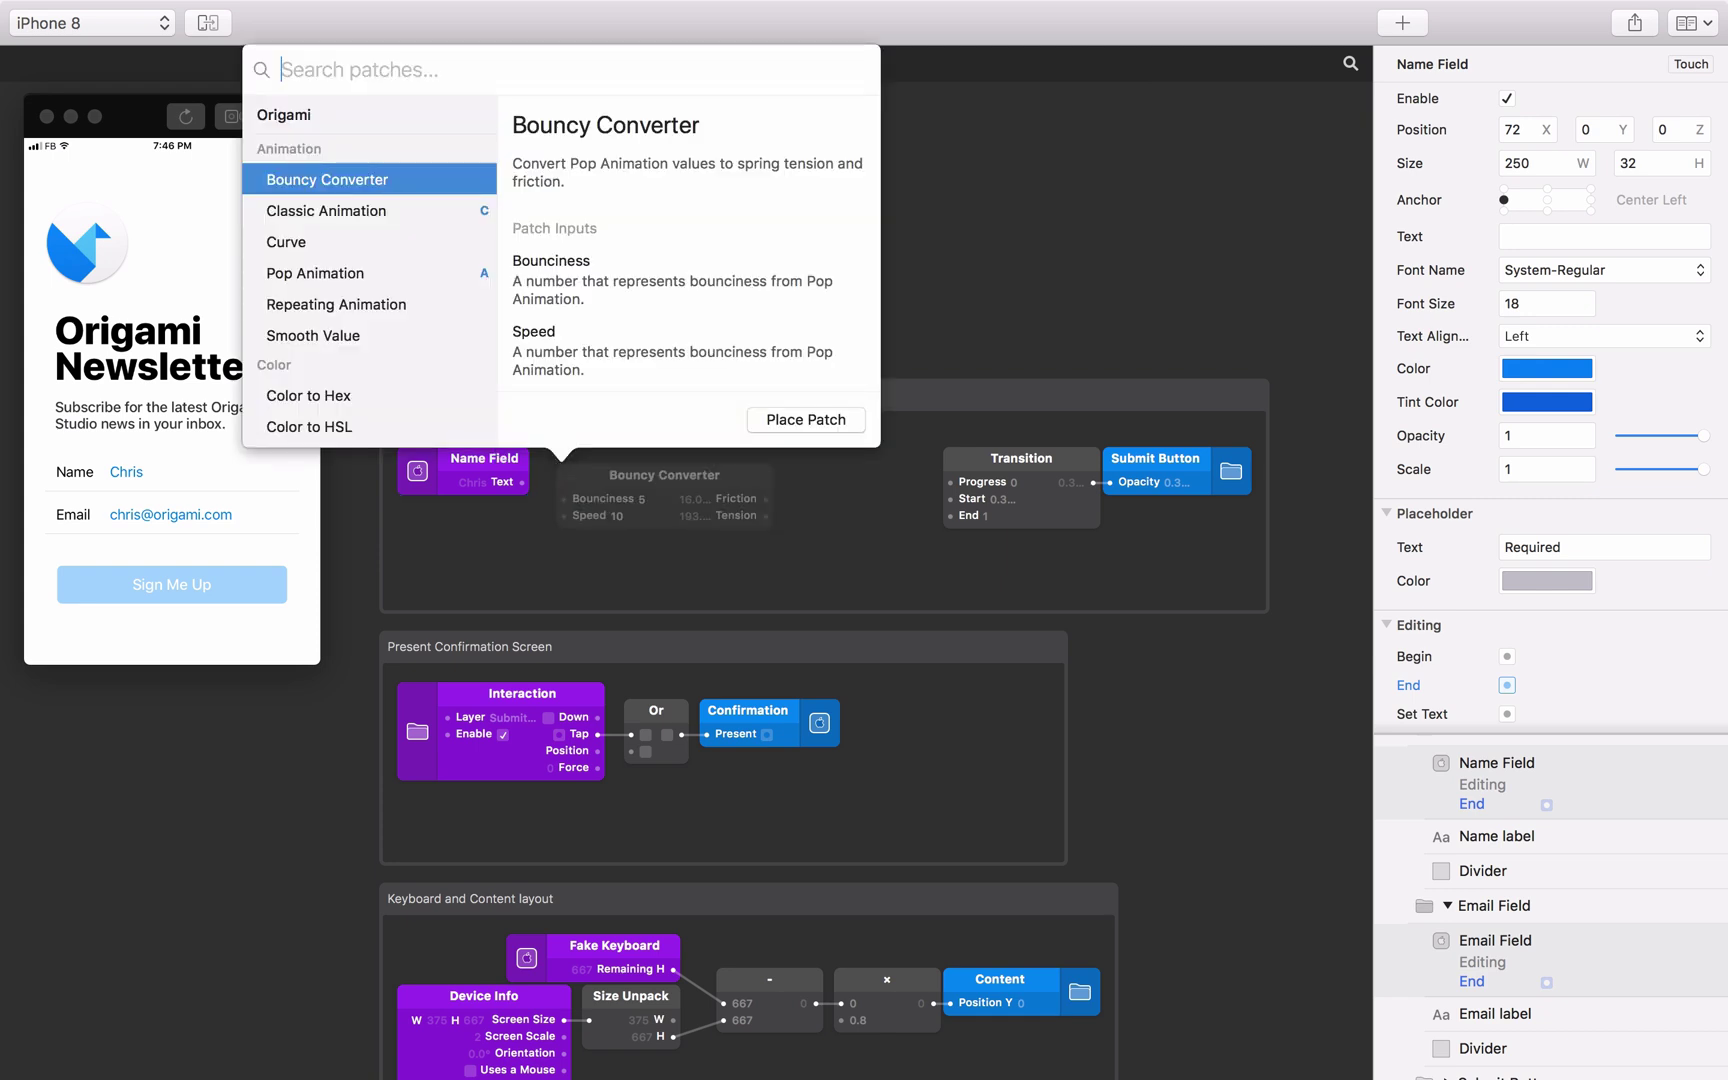
{"action": "type", "text": "text le"}
{"action": "key", "text": "Return"}
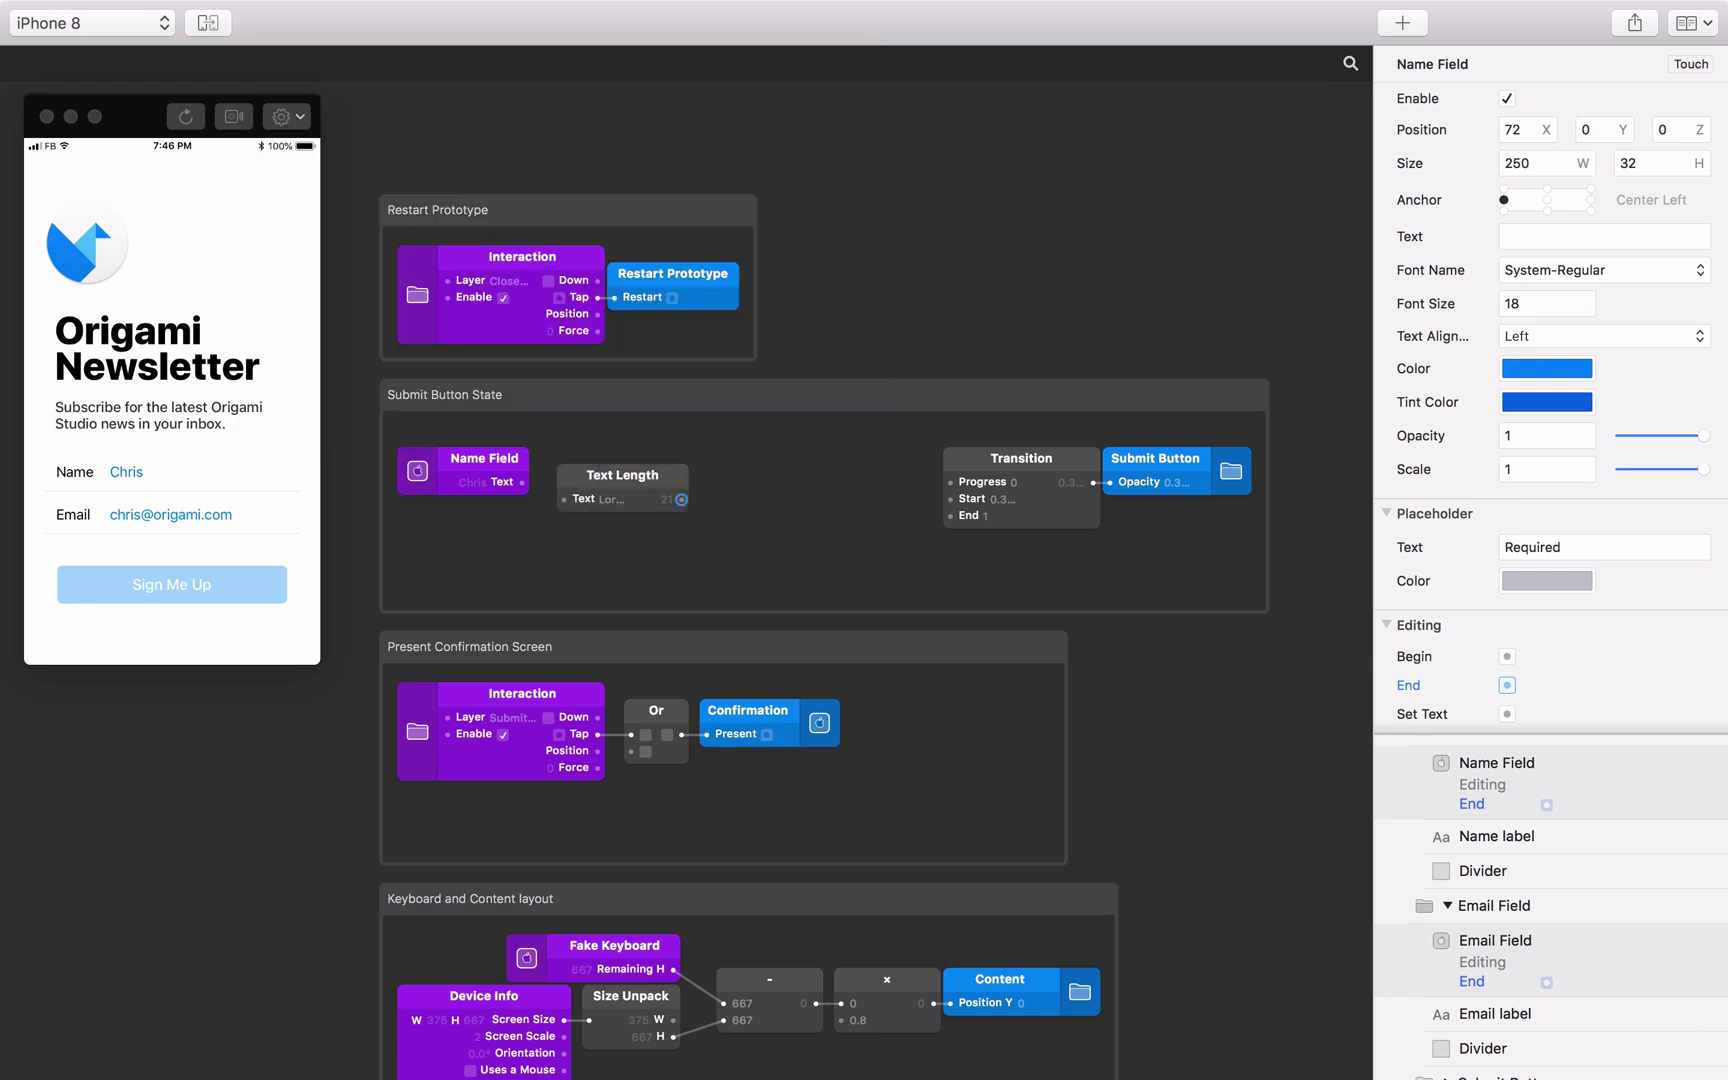
{"action": "left_click_drag", "start_coordinate": [522, 483], "coordinate": [590, 463]}
{"action": "left_click", "coordinate": [688, 460]}
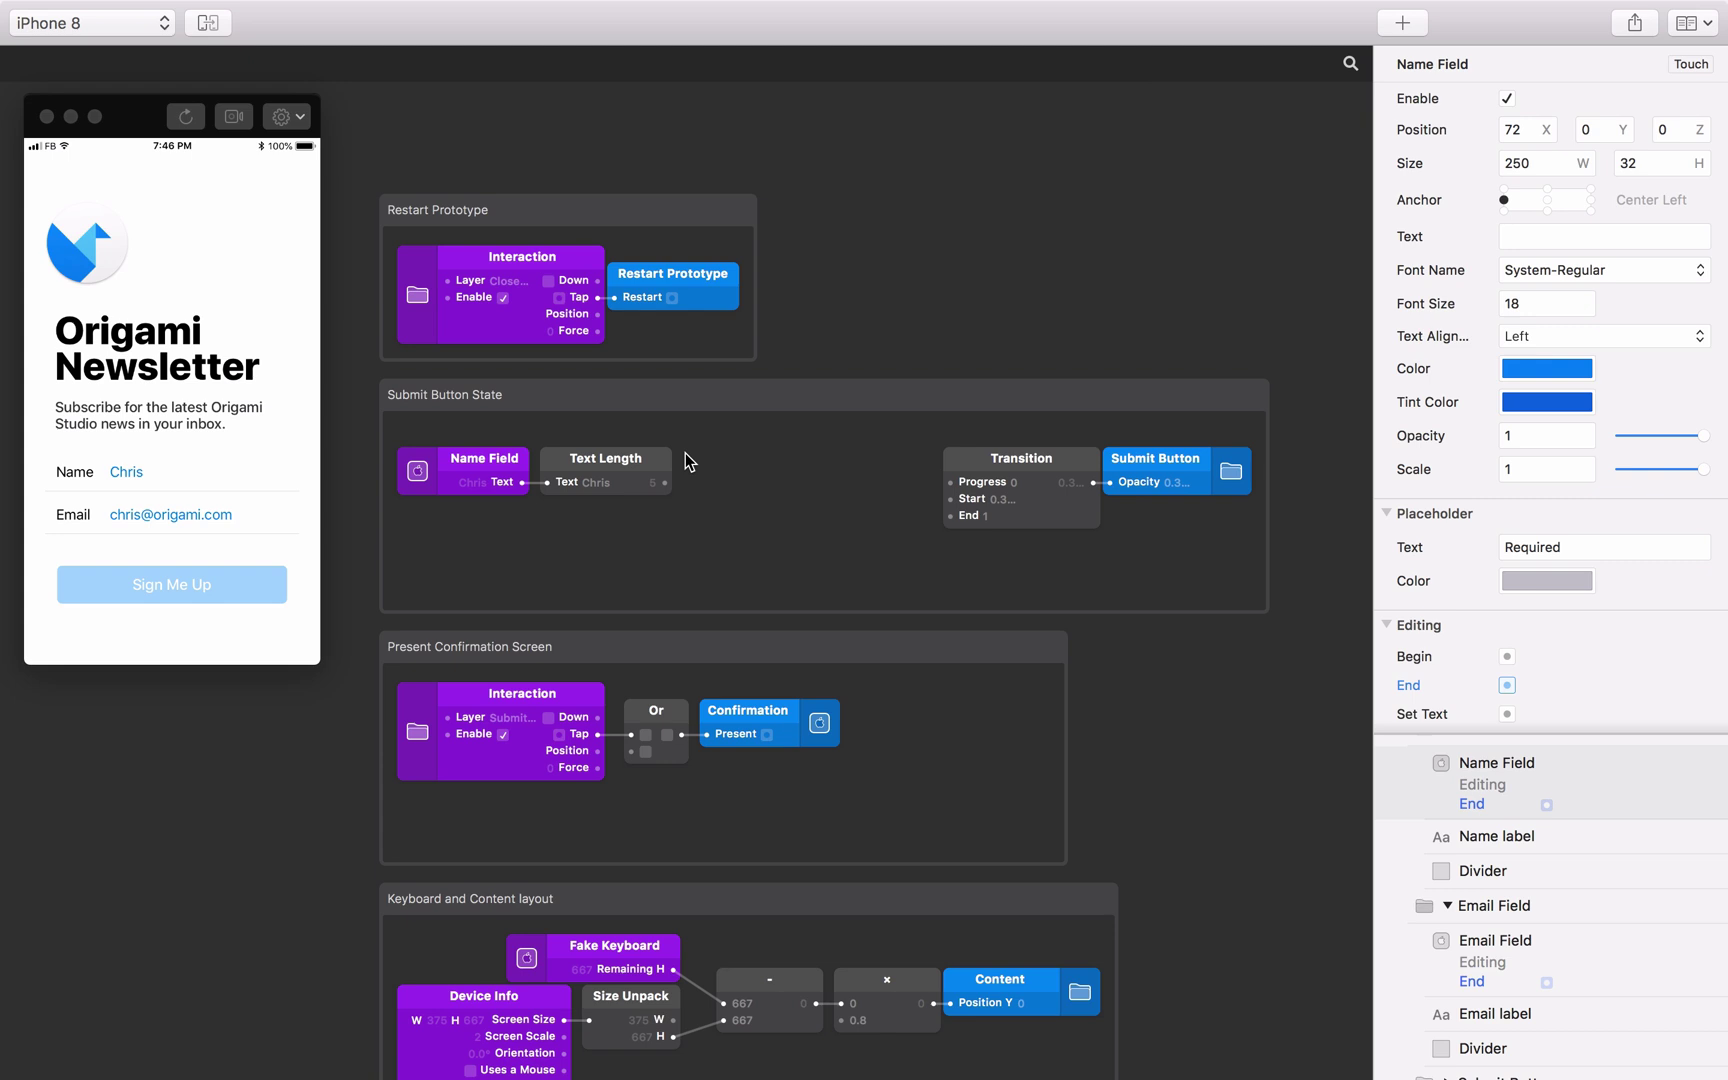
Feed the text length into a new Greater Than patch, then select both patches.
{"action": "double_click", "coordinate": [685, 453]}
{"action": "type", "text": "grea"}
{"action": "key", "text": "Down"}
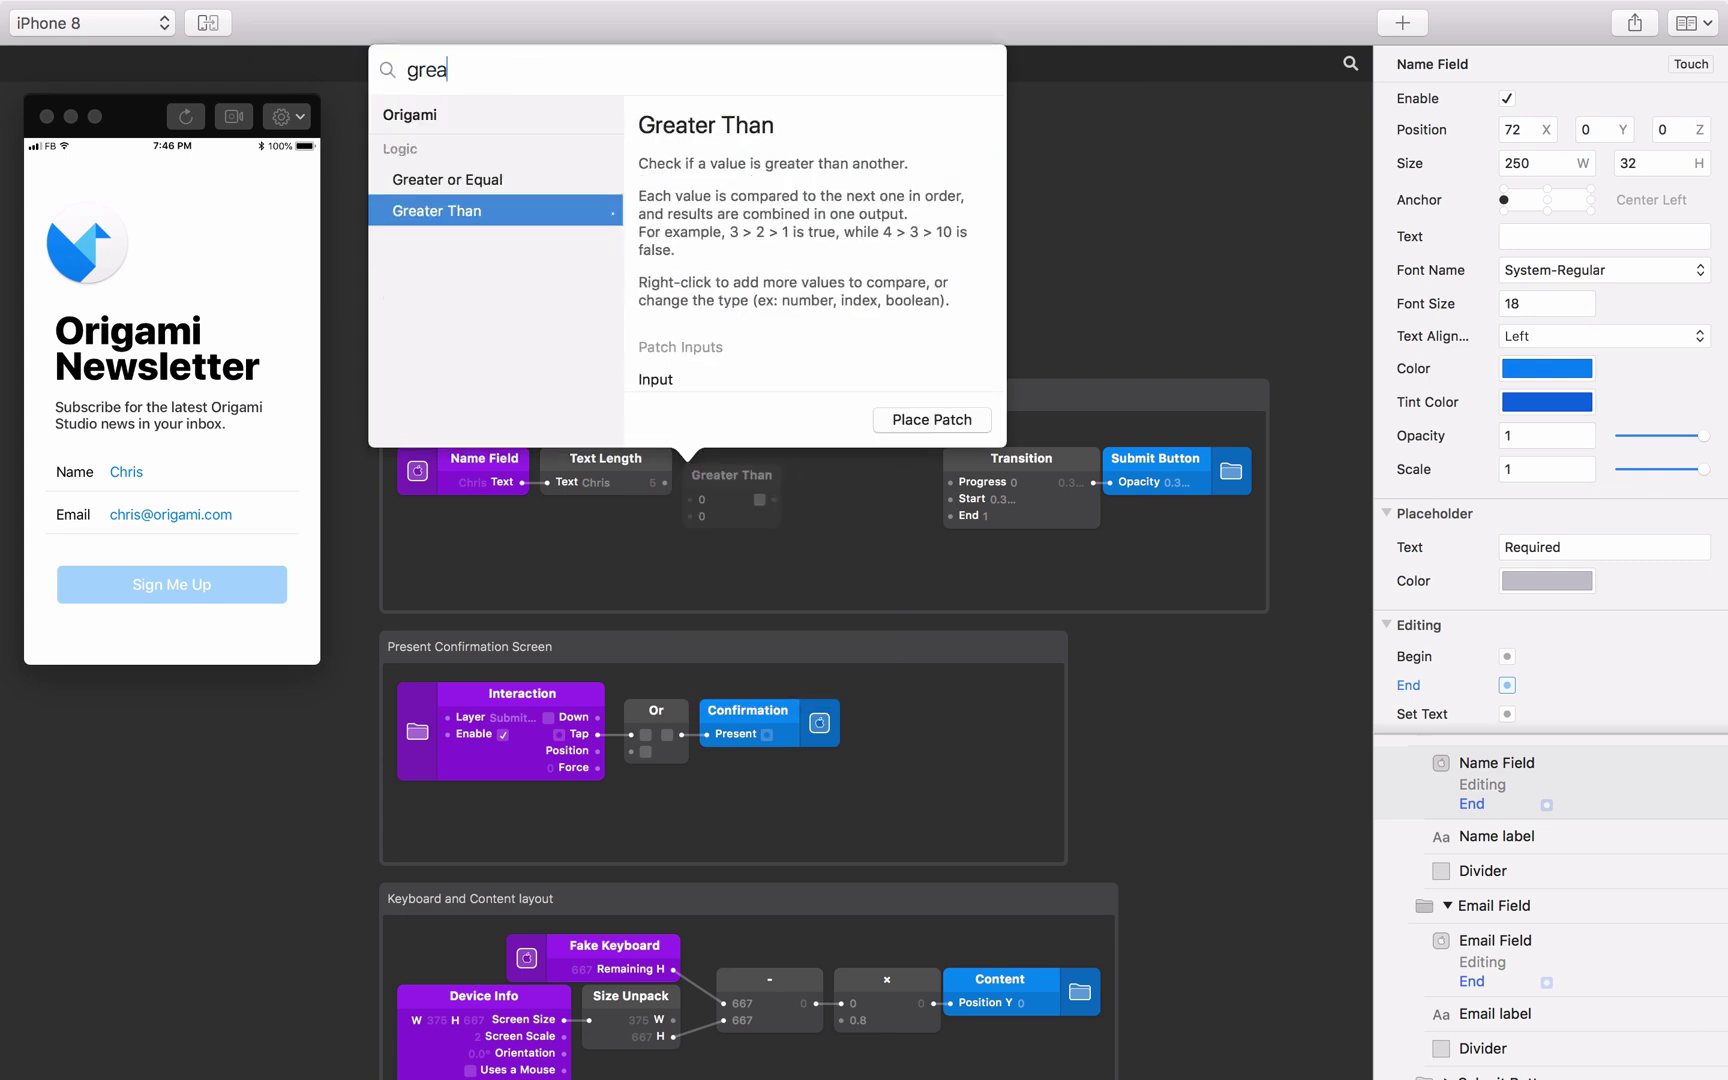
{"action": "key", "text": "Return"}
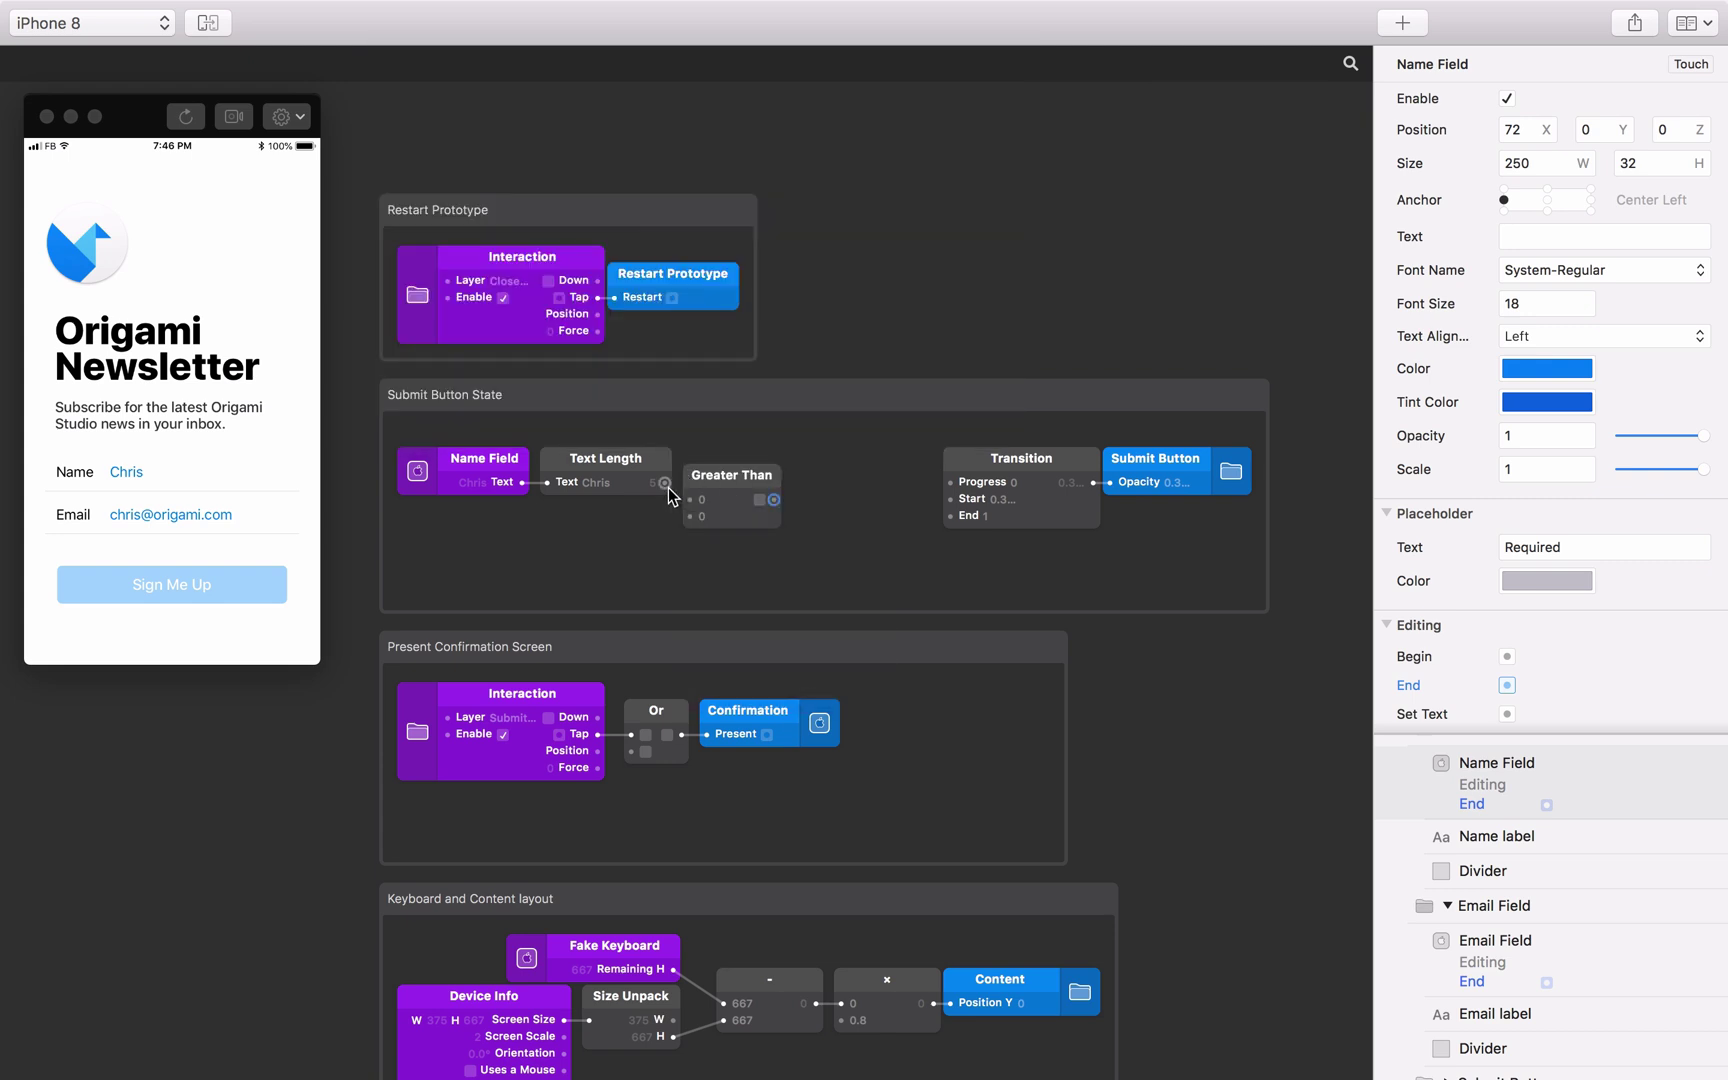
{"action": "left_click_drag", "start_coordinate": [666, 484], "coordinate": [713, 470]}
{"action": "left_click", "coordinate": [797, 487]}
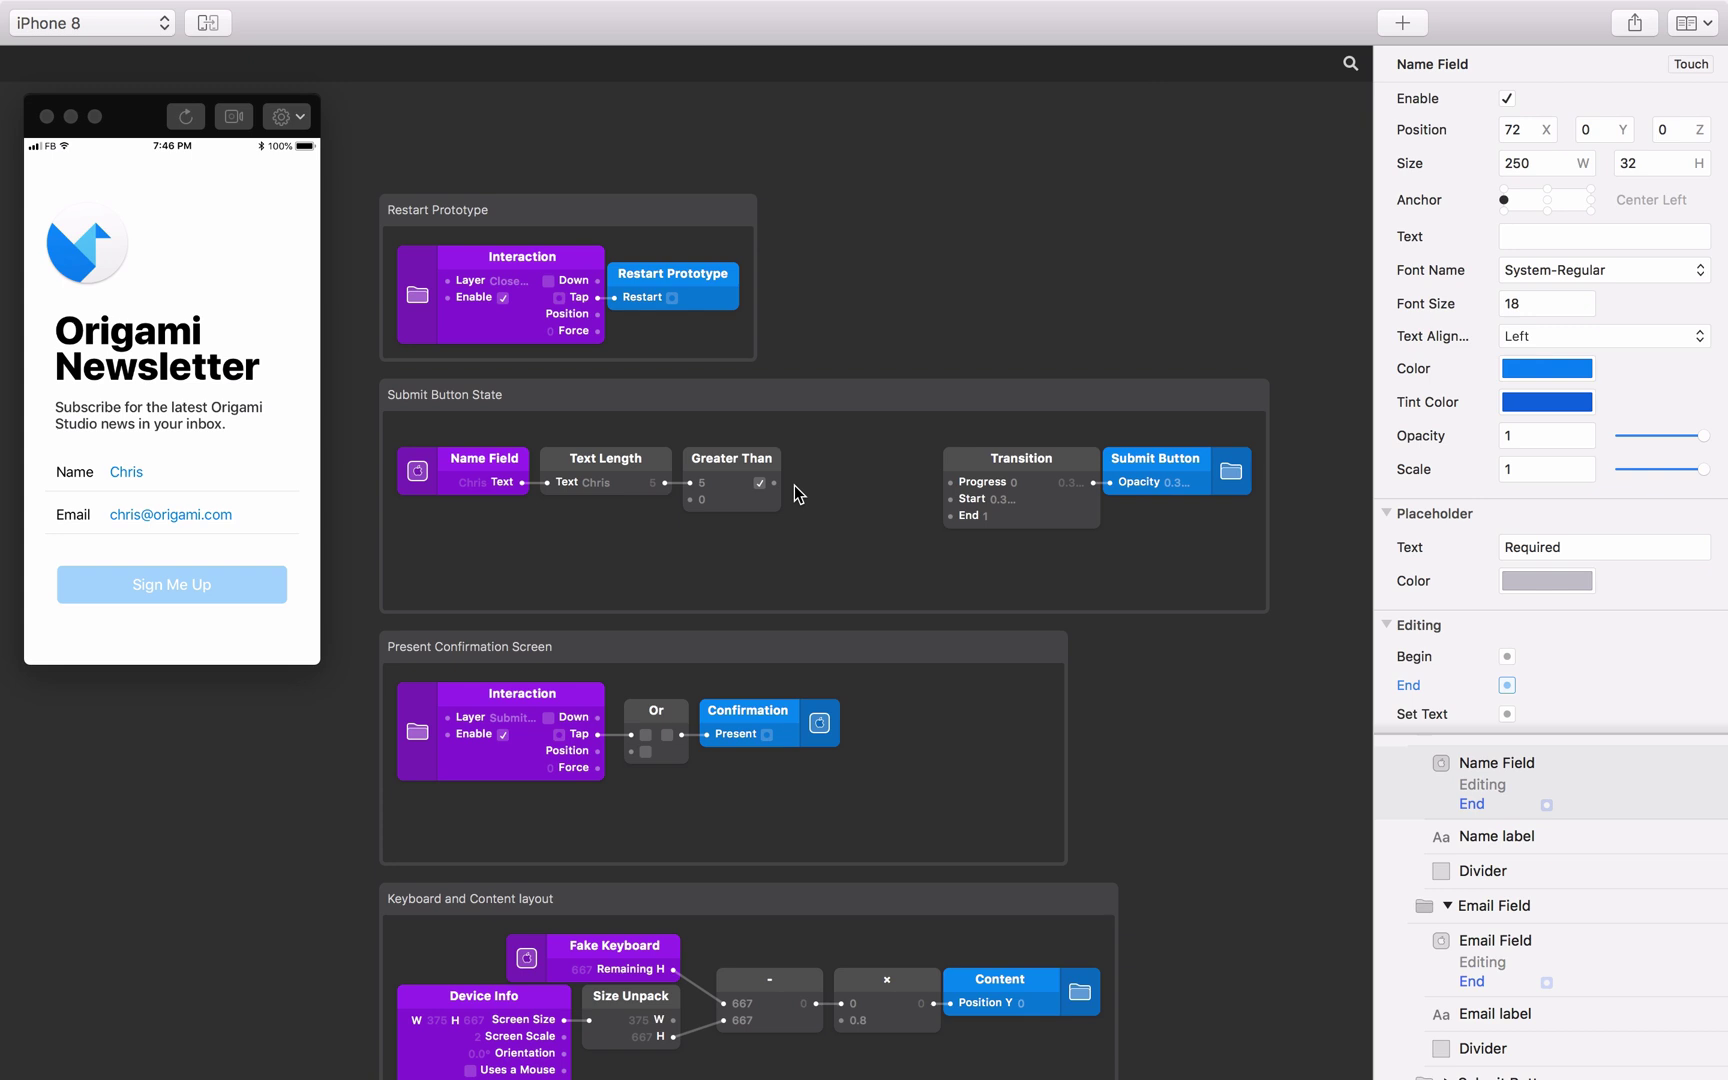
{"action": "left_click_drag", "start_coordinate": [812, 510], "coordinate": [630, 548]}
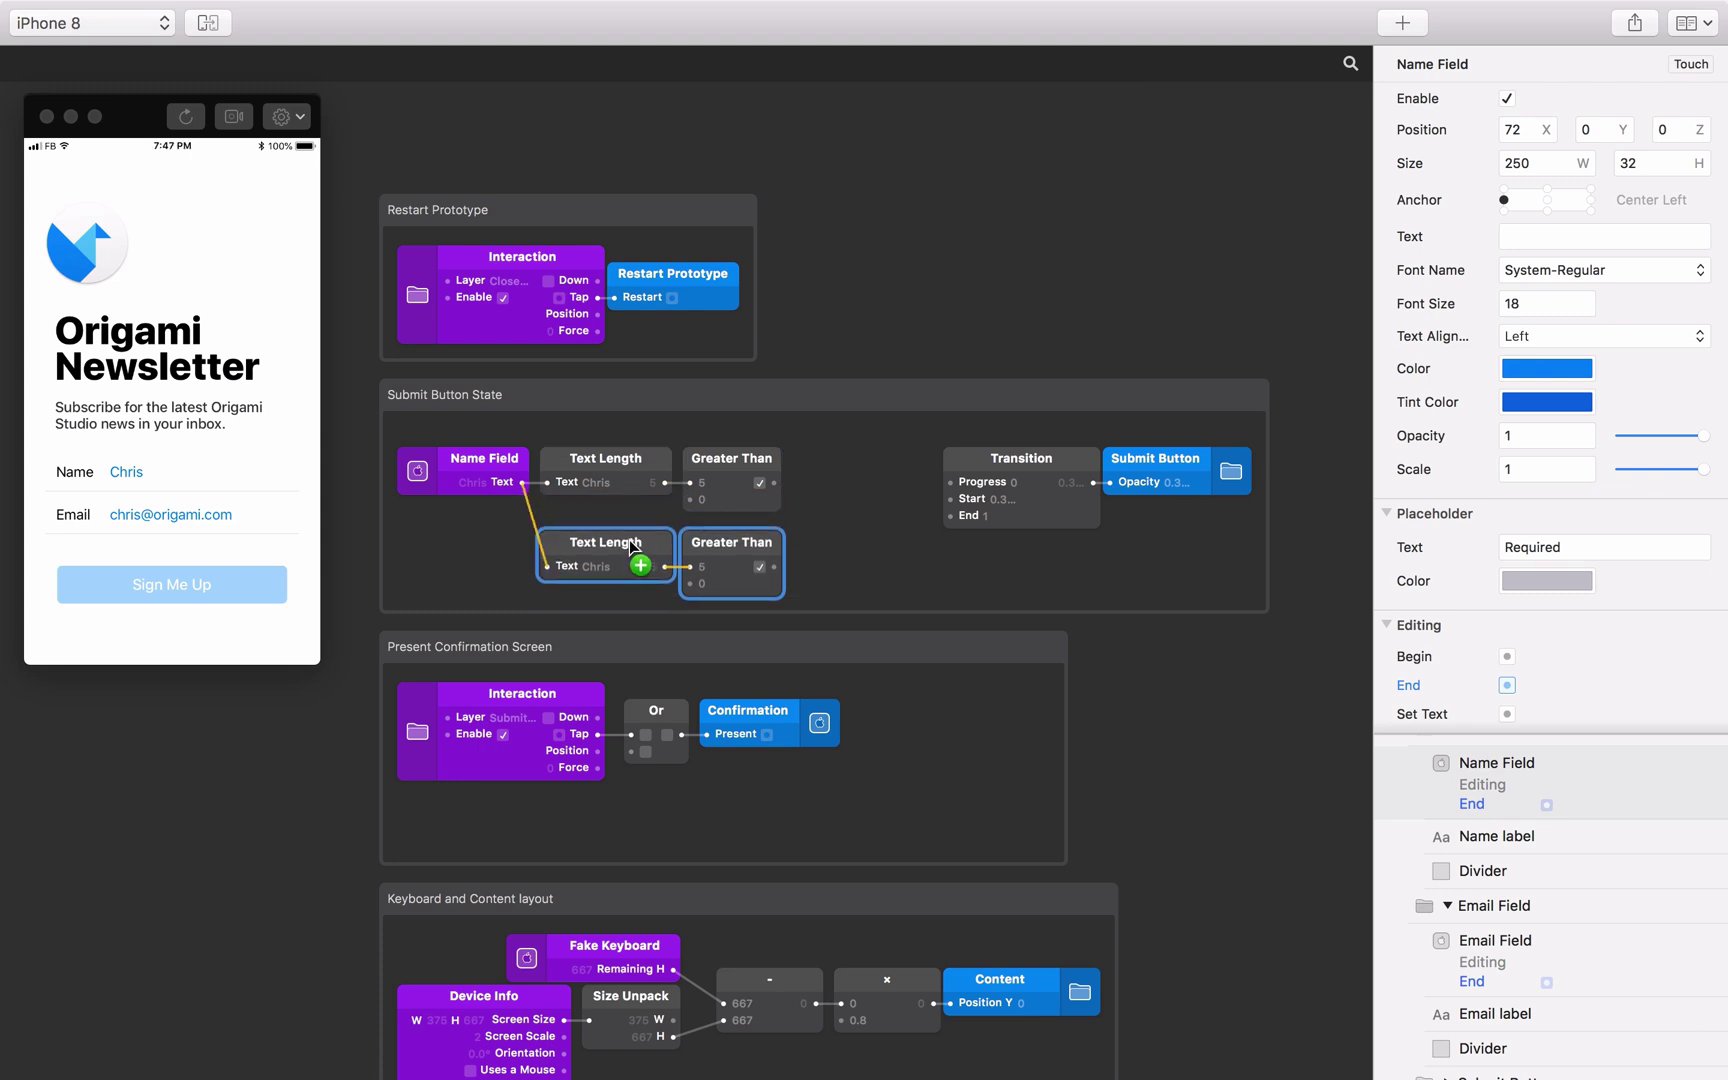
Place the duplicated length check and add an Email Field Text patch below Name Field.
{"action": "left_click", "coordinate": [806, 566]}
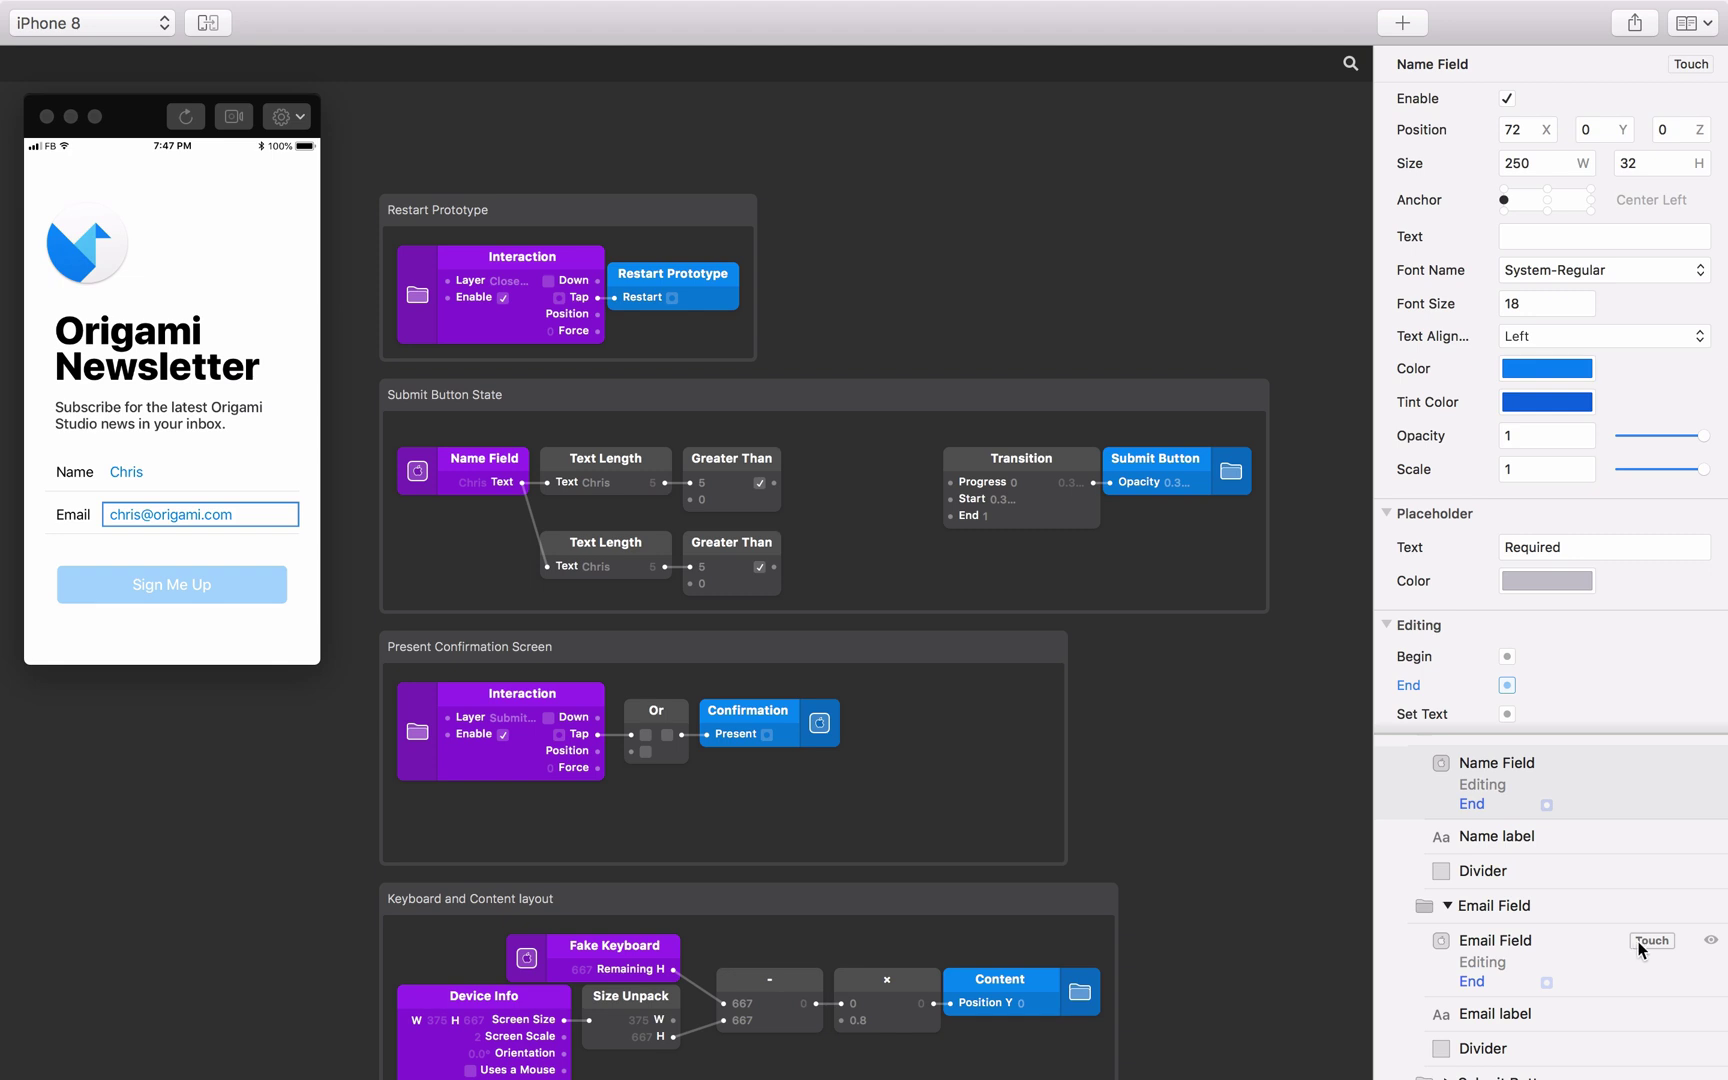
{"action": "left_click", "coordinate": [1640, 950]}
{"action": "left_click", "coordinate": [1596, 877]}
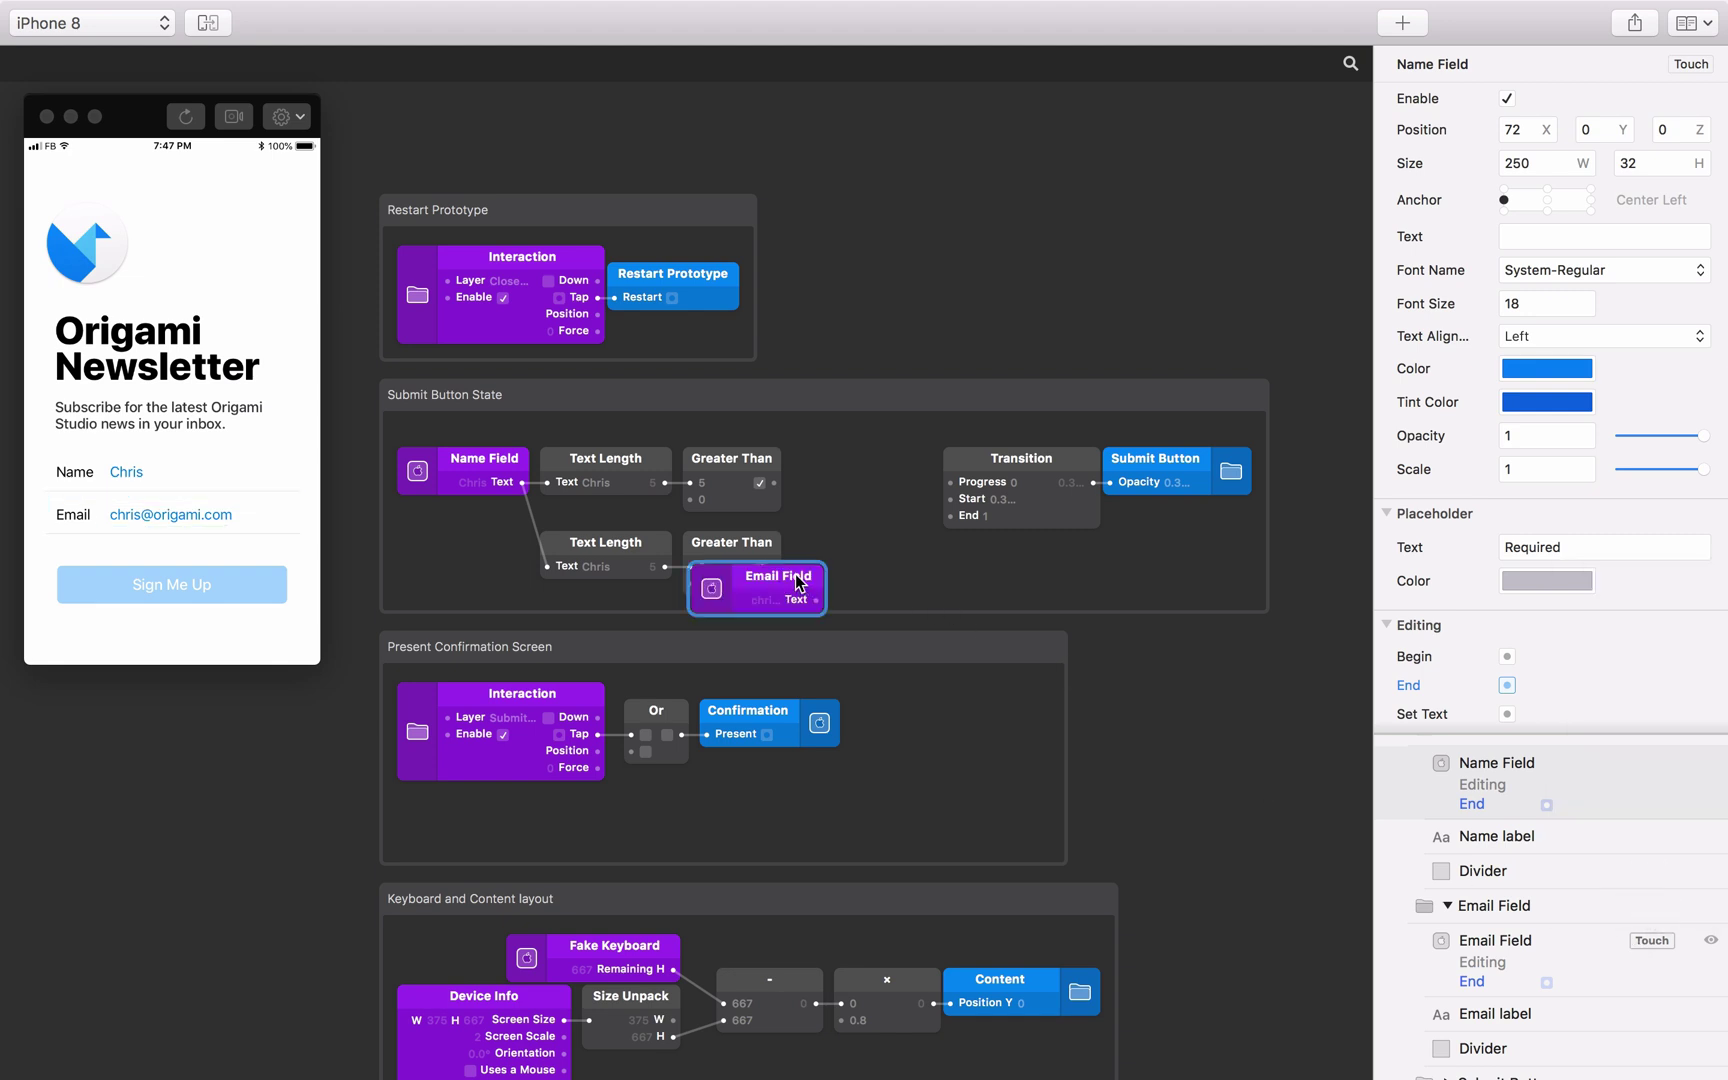
{"action": "left_click_drag", "start_coordinate": [800, 584], "coordinate": [547, 566]}
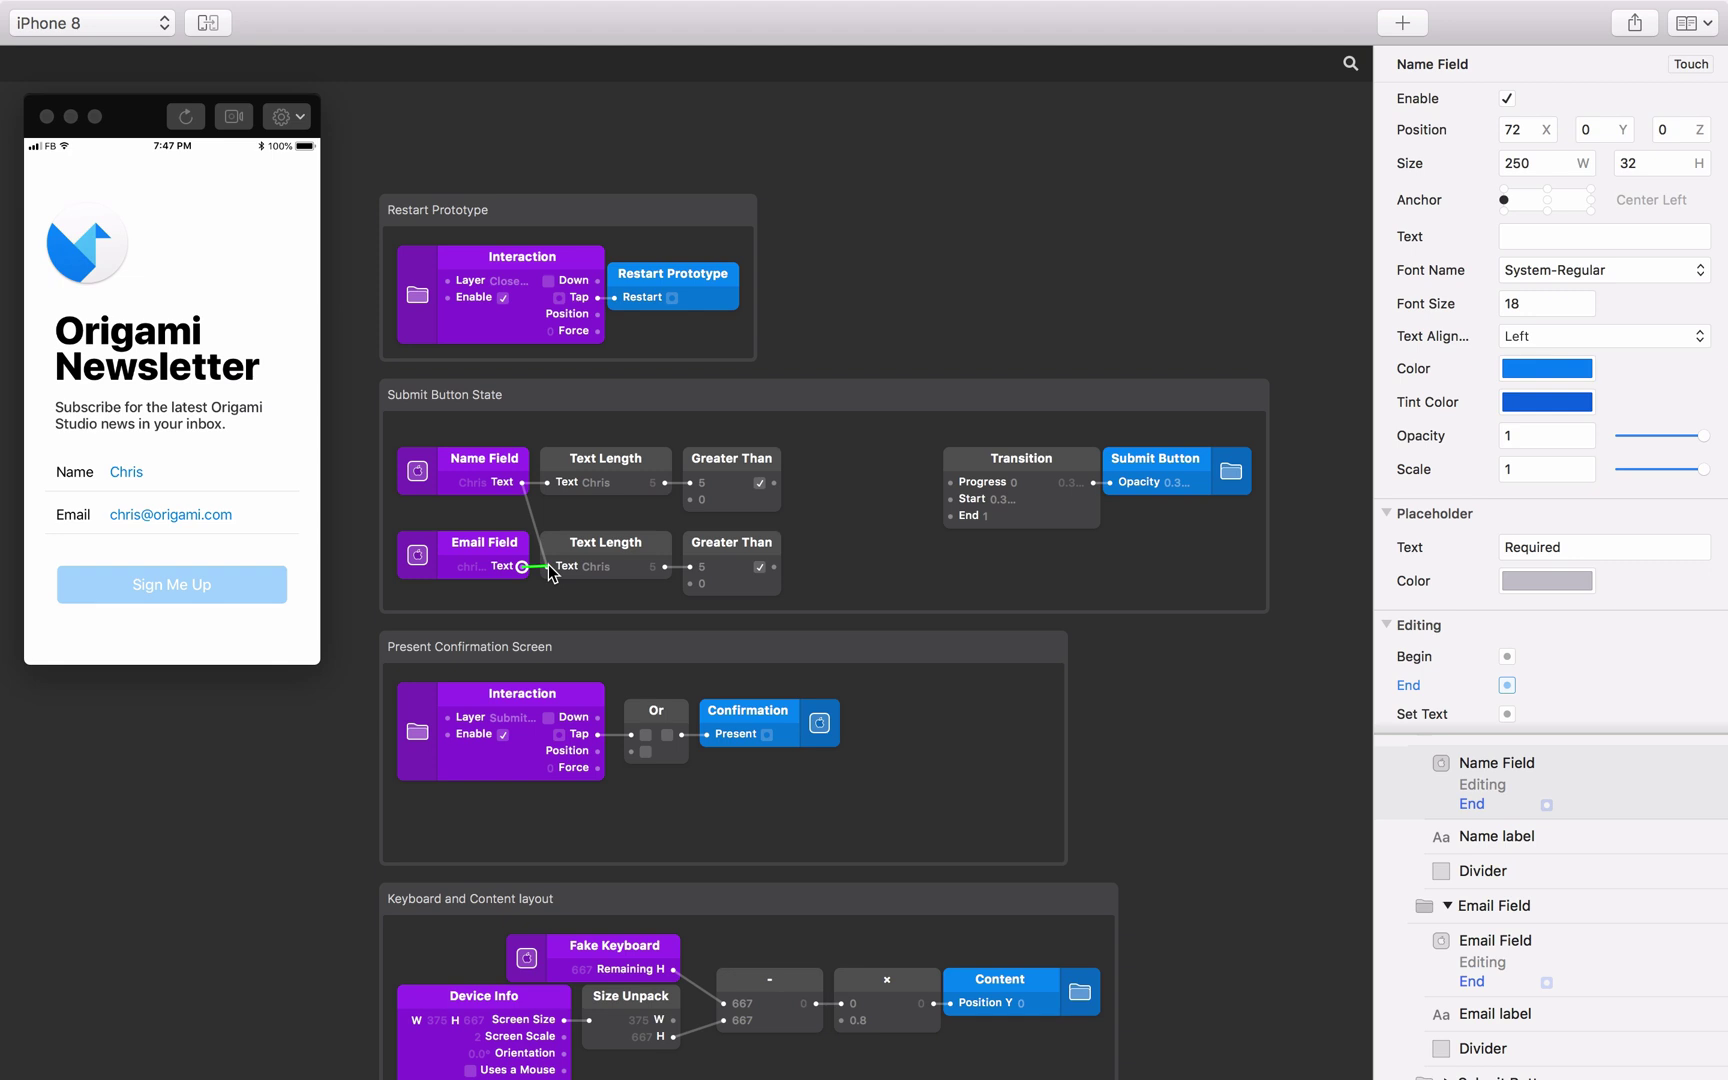
Add an And patch combining the name and email Greater Than results.
{"action": "double_click", "coordinate": [846, 520]}
{"action": "type", "text": "and"}
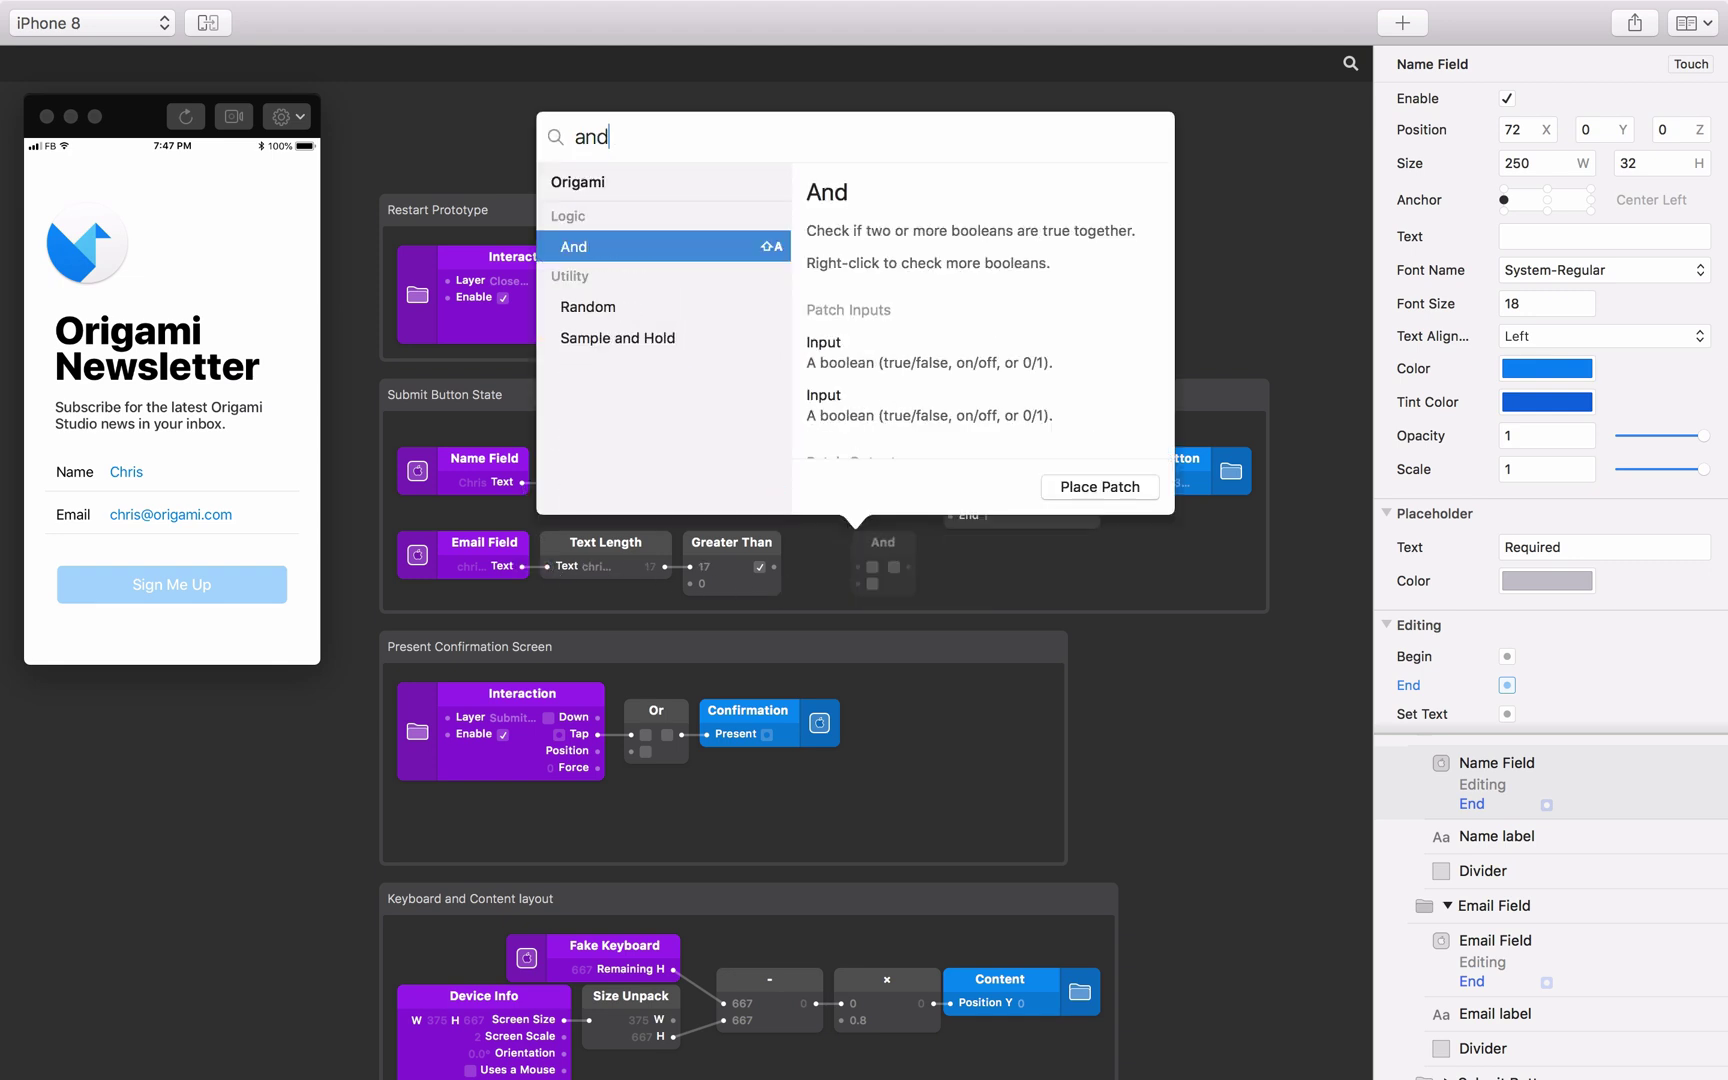
{"action": "key", "text": "Return"}
{"action": "left_click_drag", "start_coordinate": [774, 483], "coordinate": [852, 499]}
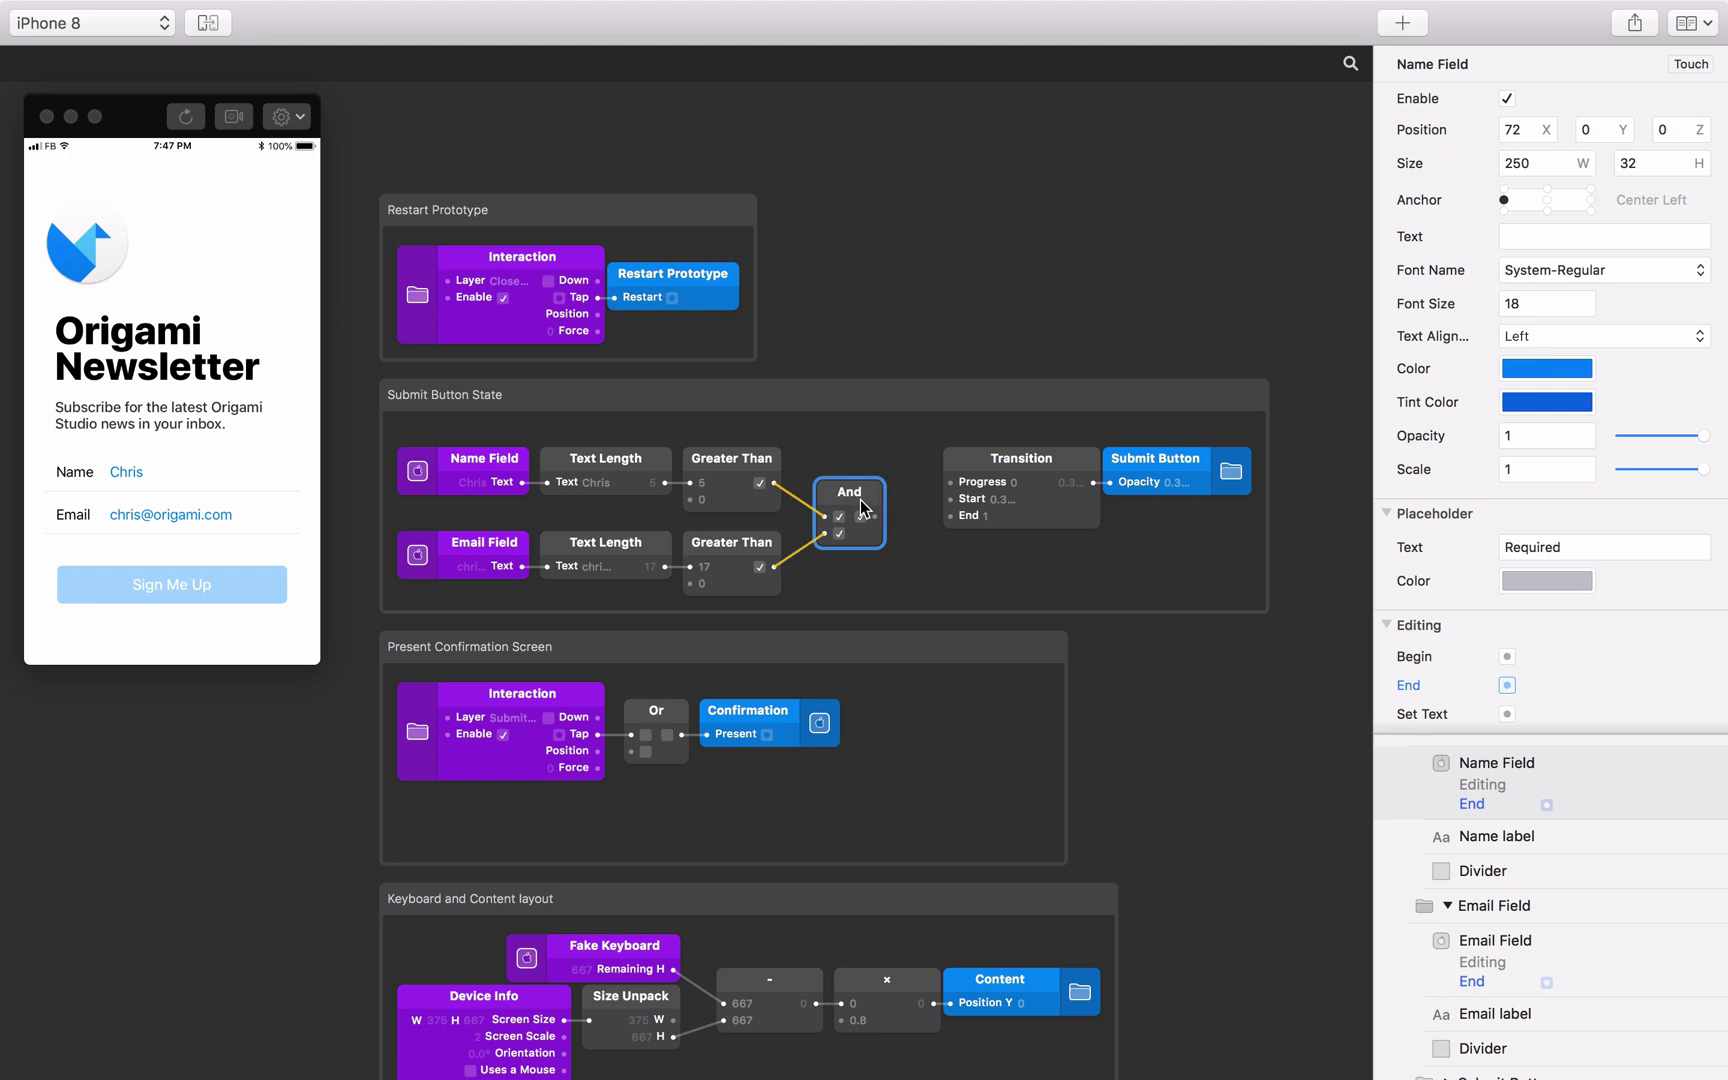
{"action": "left_click", "coordinate": [905, 527]}
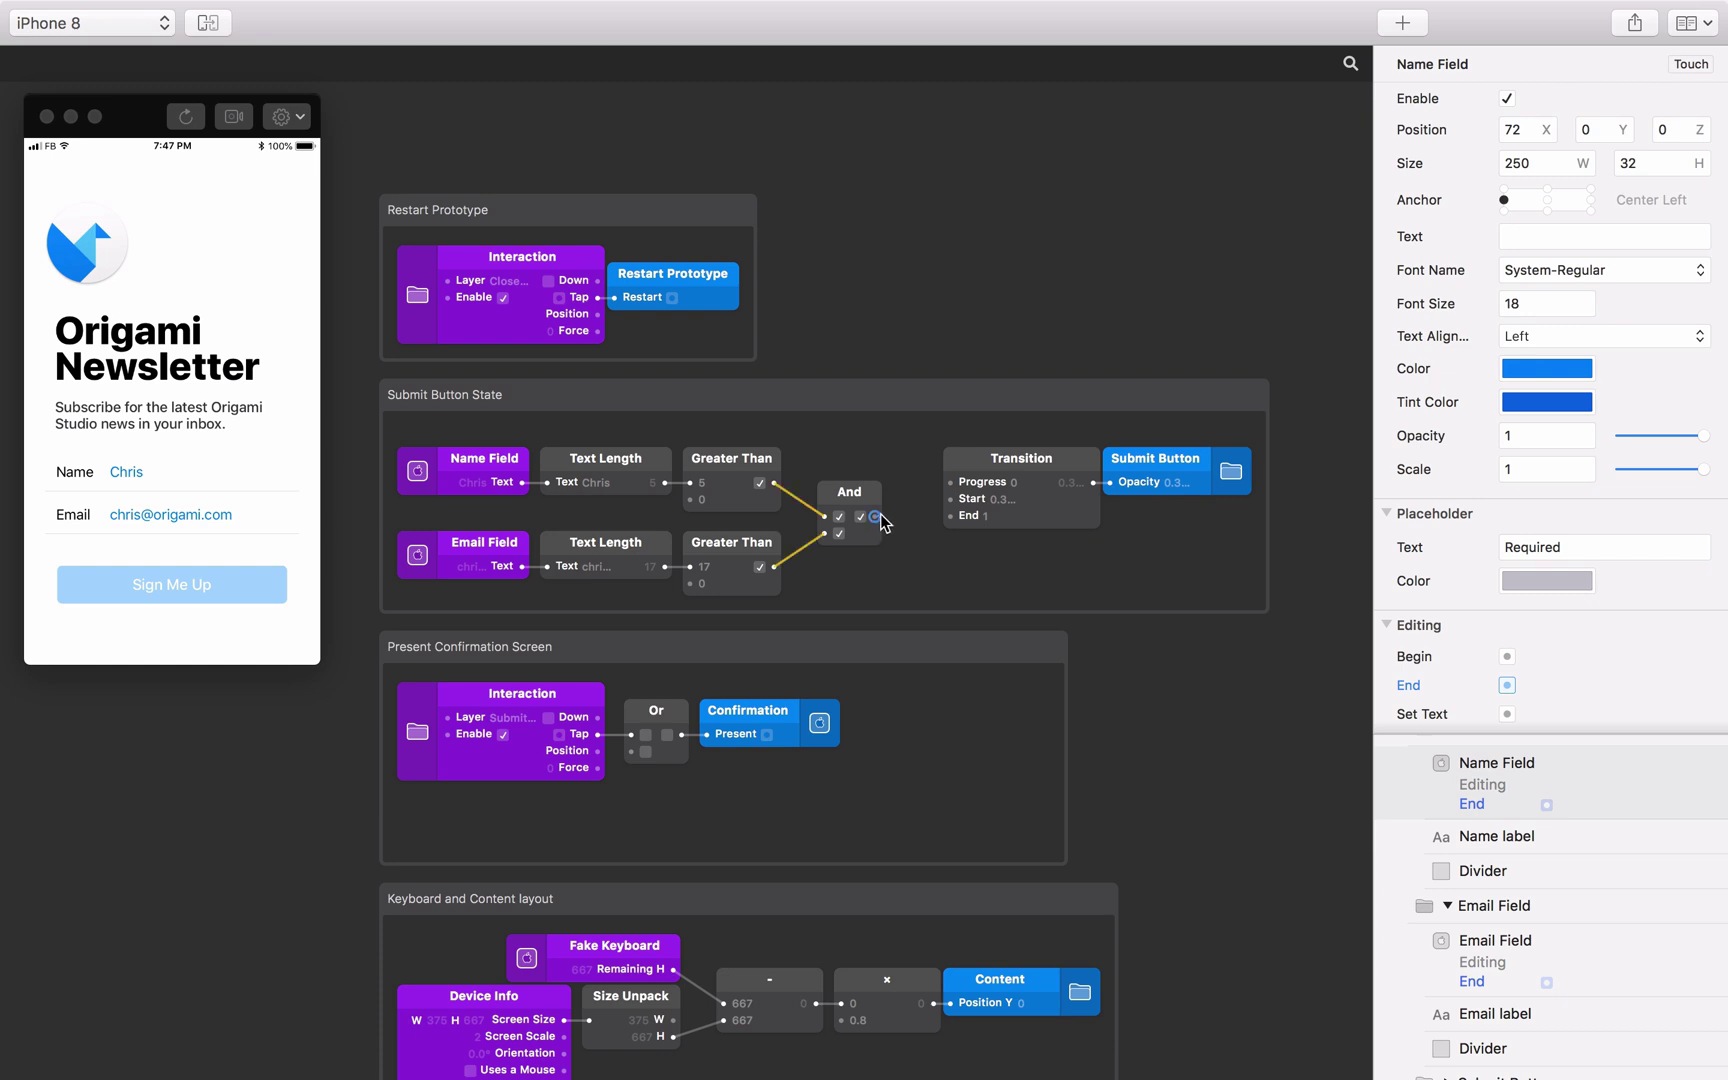
{"action": "left_click_drag", "start_coordinate": [875, 517], "coordinate": [950, 482]}
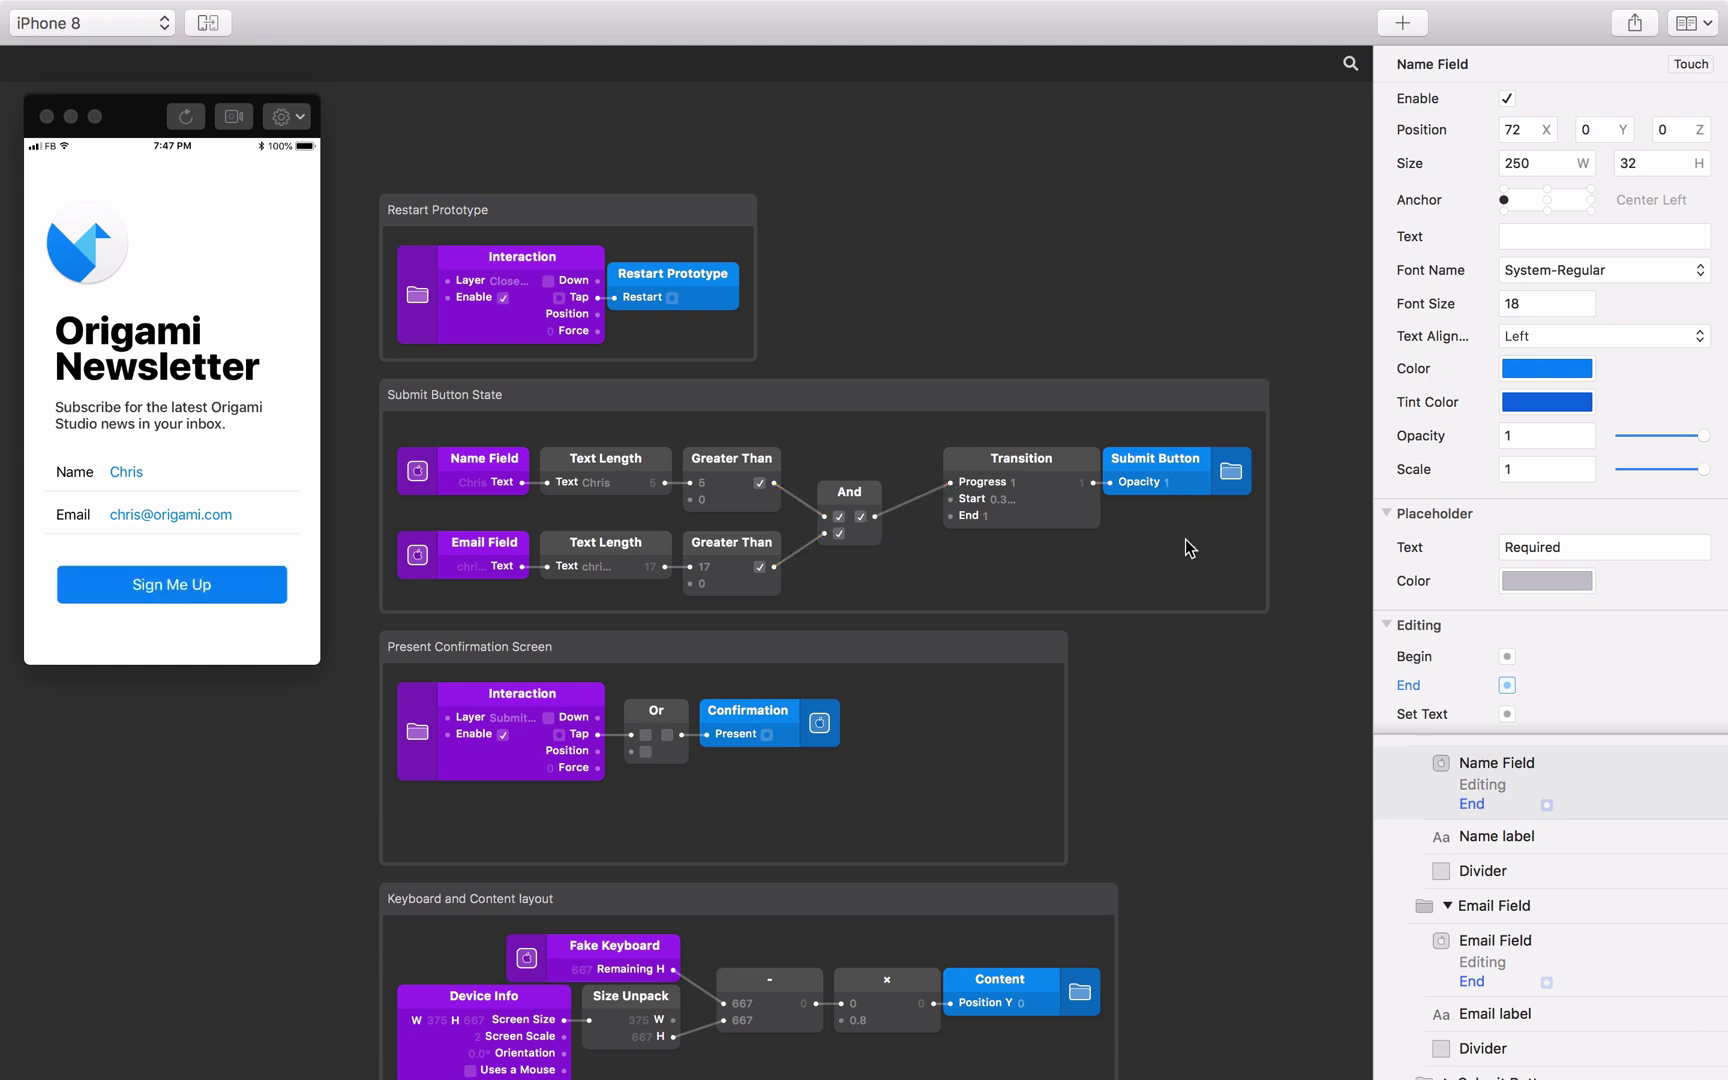
{"action": "scroll", "coordinate": [1185, 548], "scroll_direction": "down", "scroll_amount": 5}
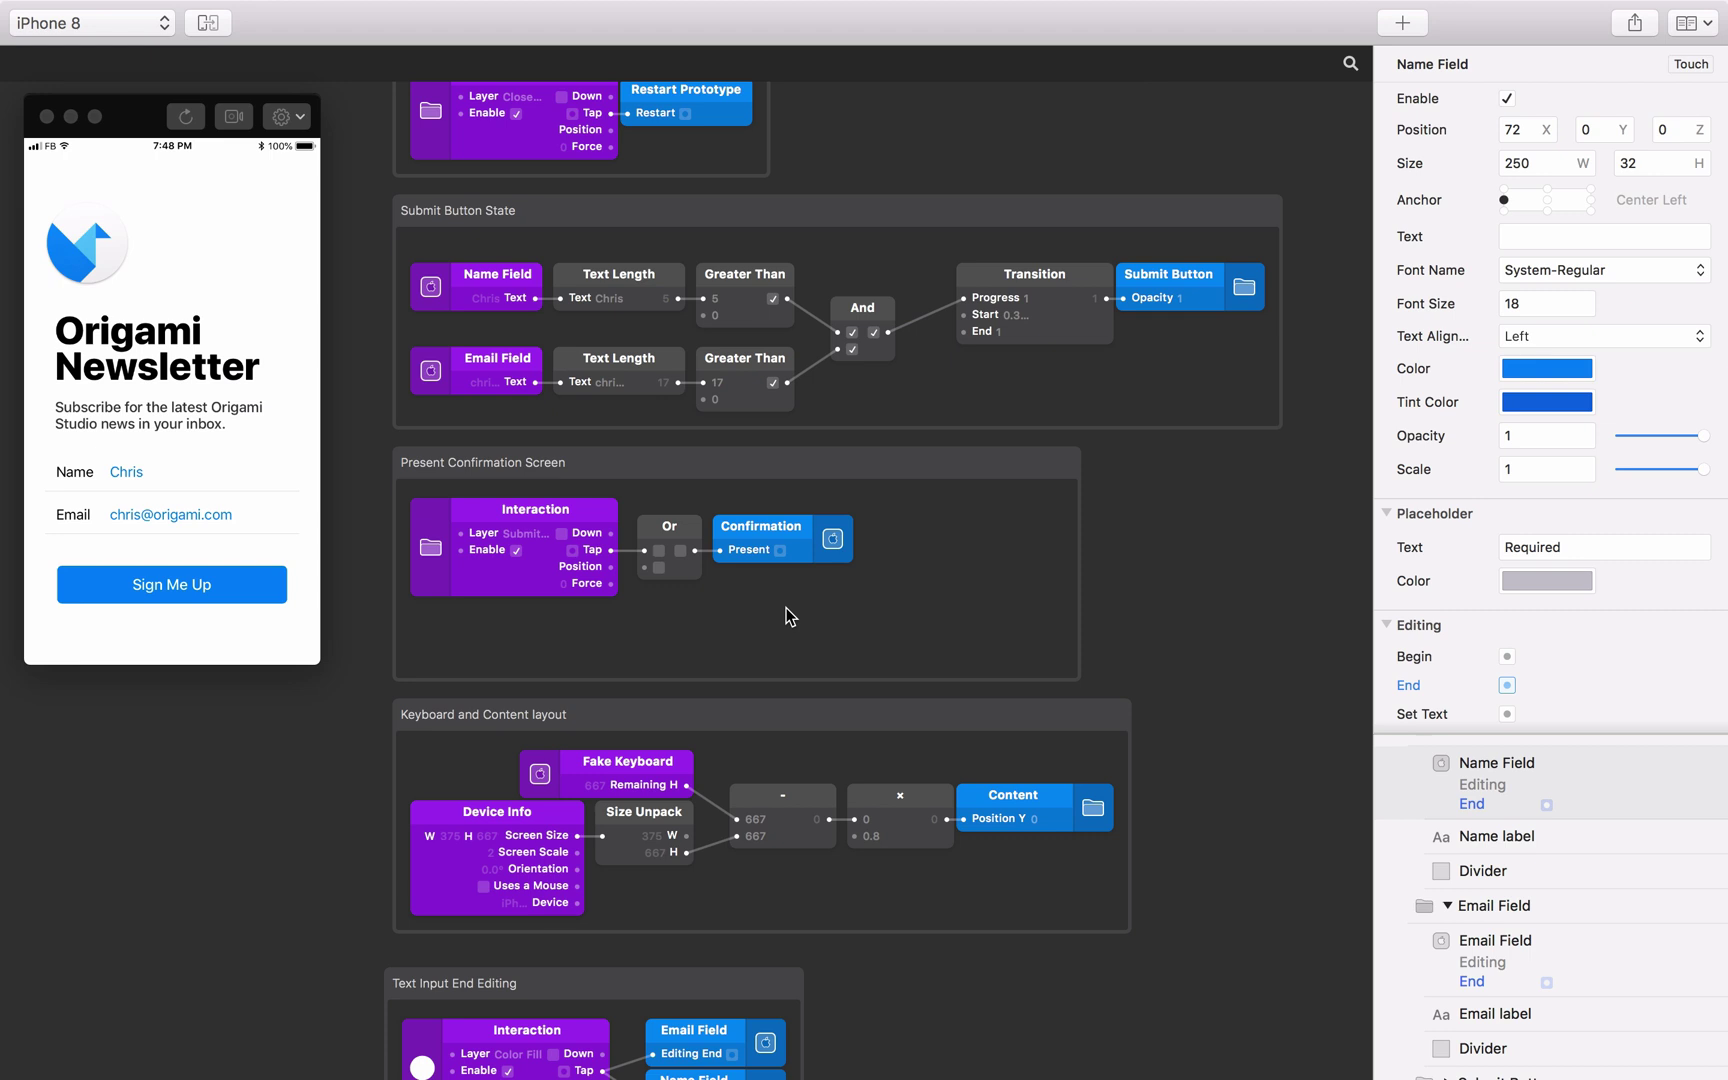
Add an Email Field Enter Pressed patch below the Interaction patch.
{"action": "left_click", "coordinate": [1555, 937]}
{"action": "left_click", "coordinate": [1652, 943]}
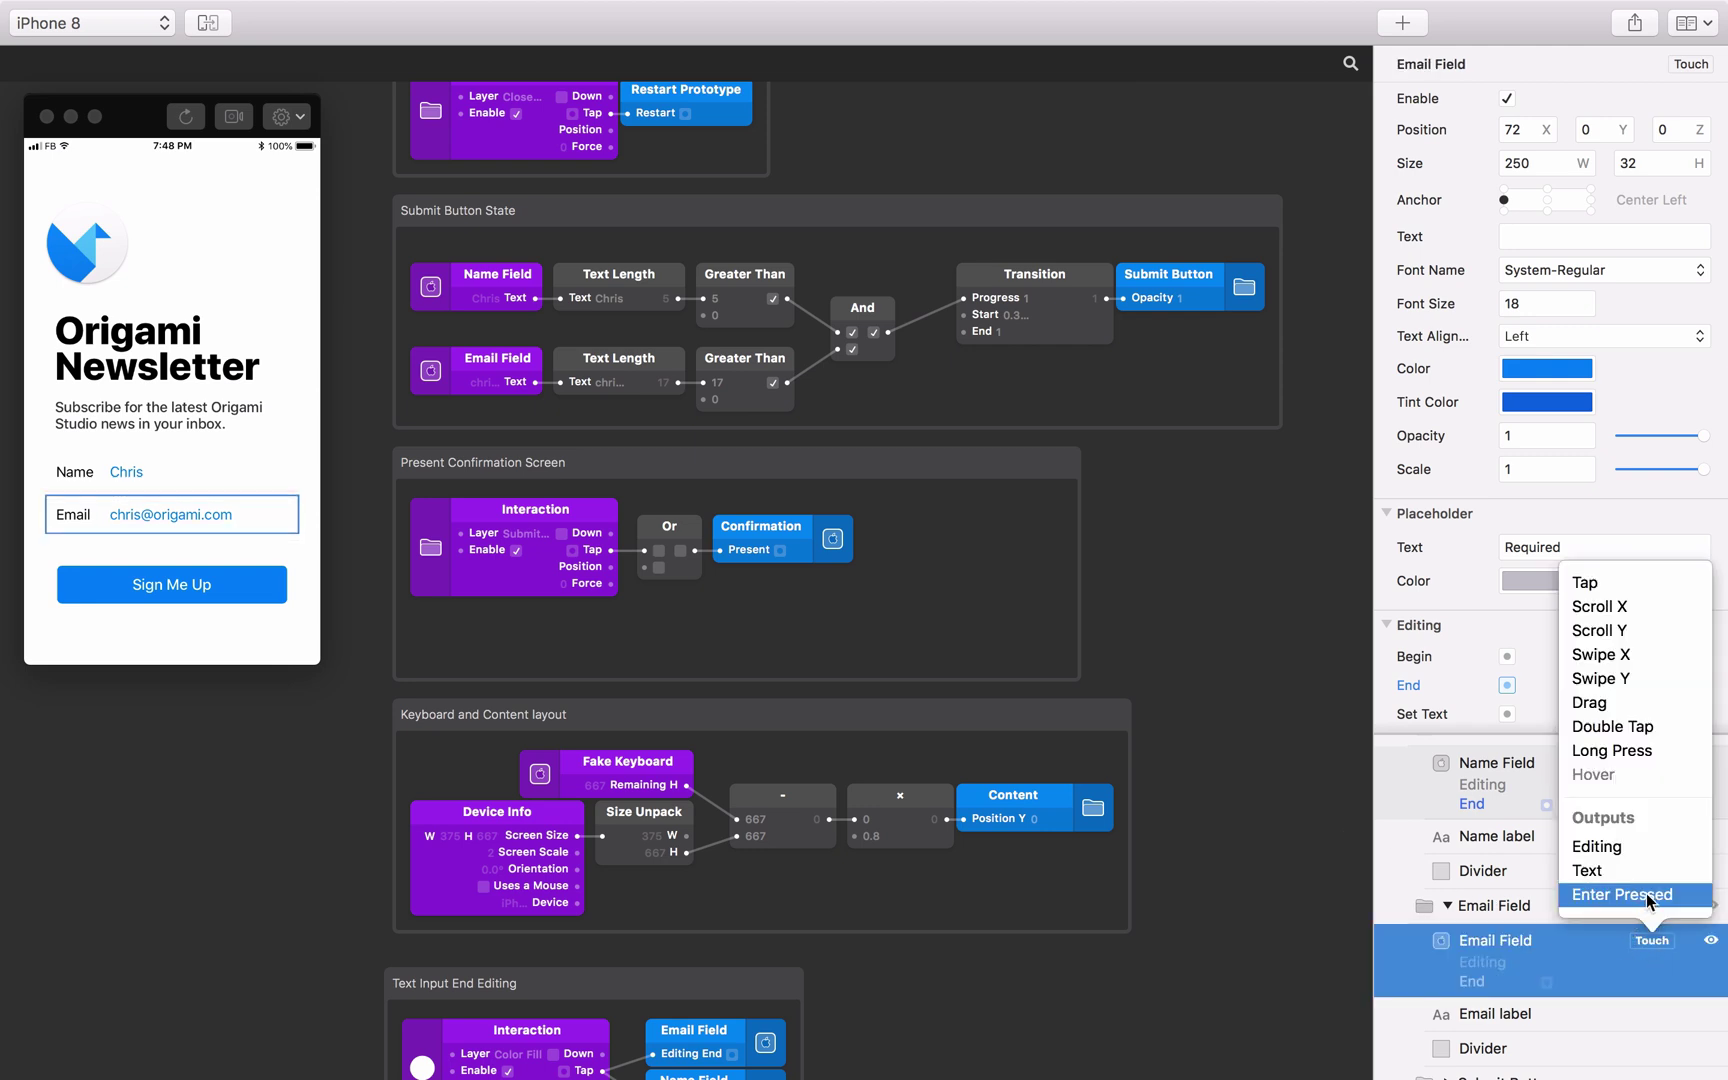
{"action": "left_click", "coordinate": [1648, 896]}
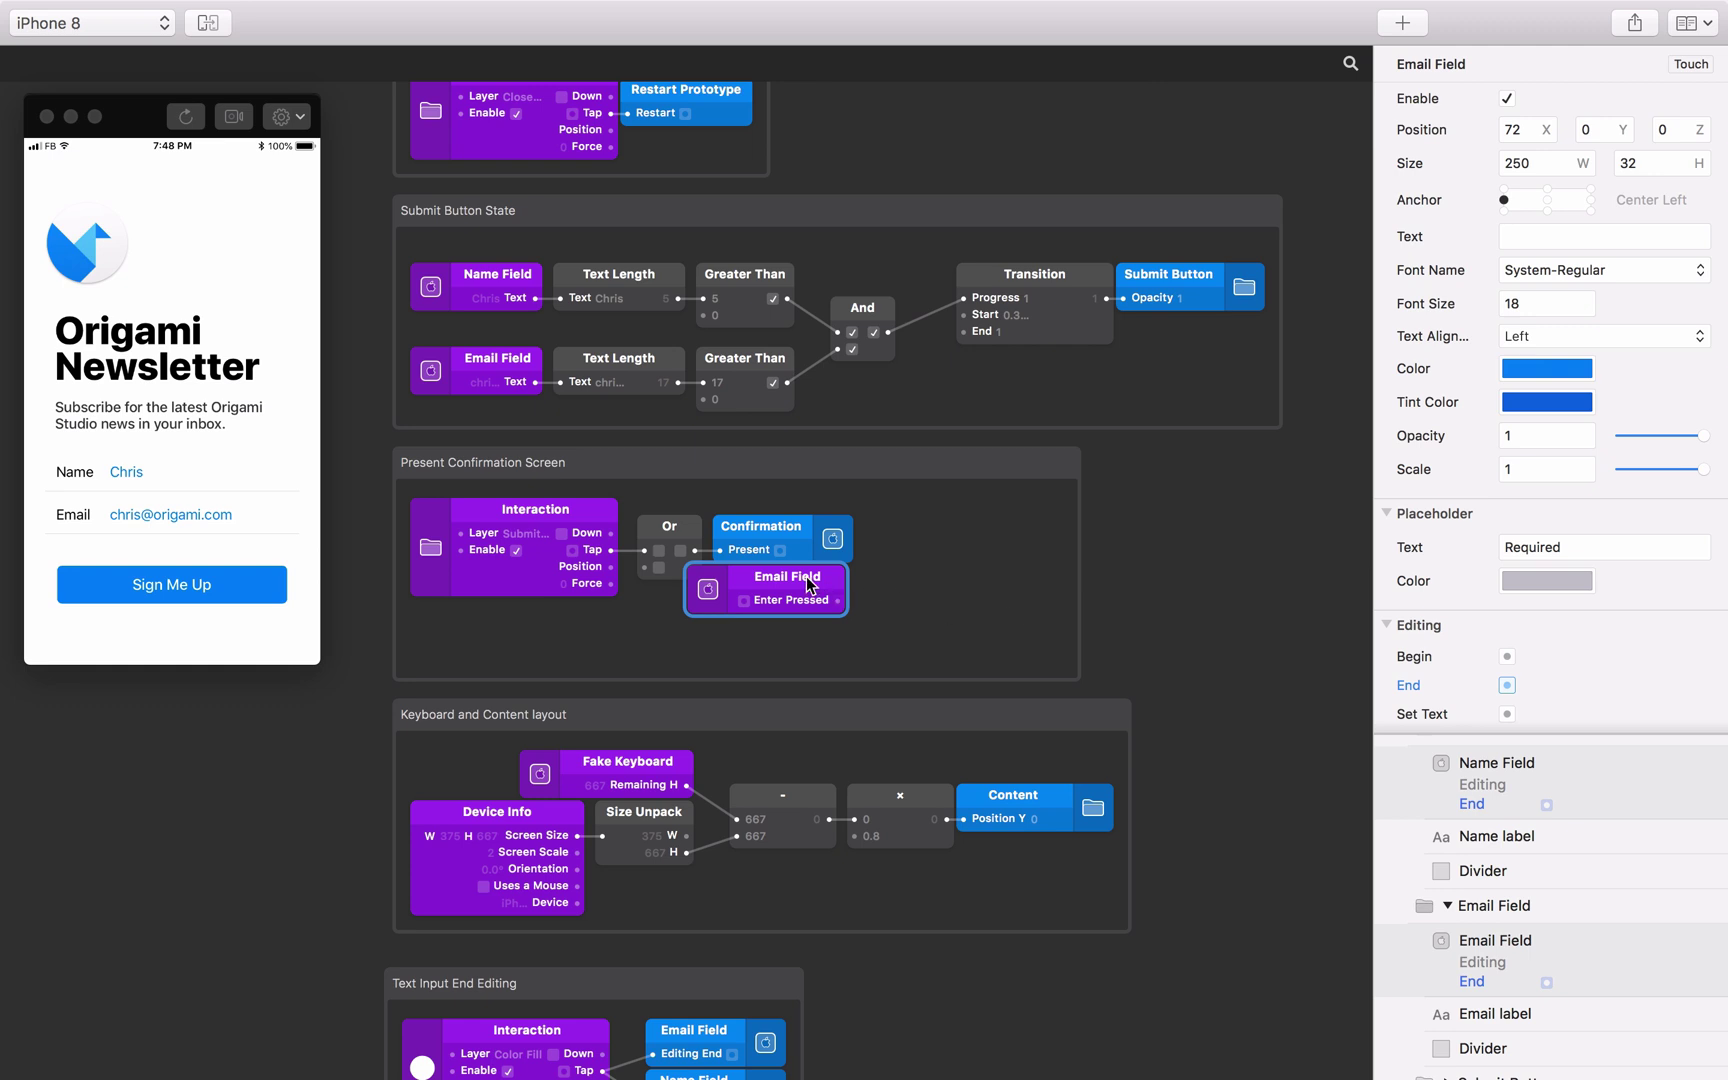
{"action": "left_click_drag", "start_coordinate": [806, 576], "coordinate": [644, 567]}
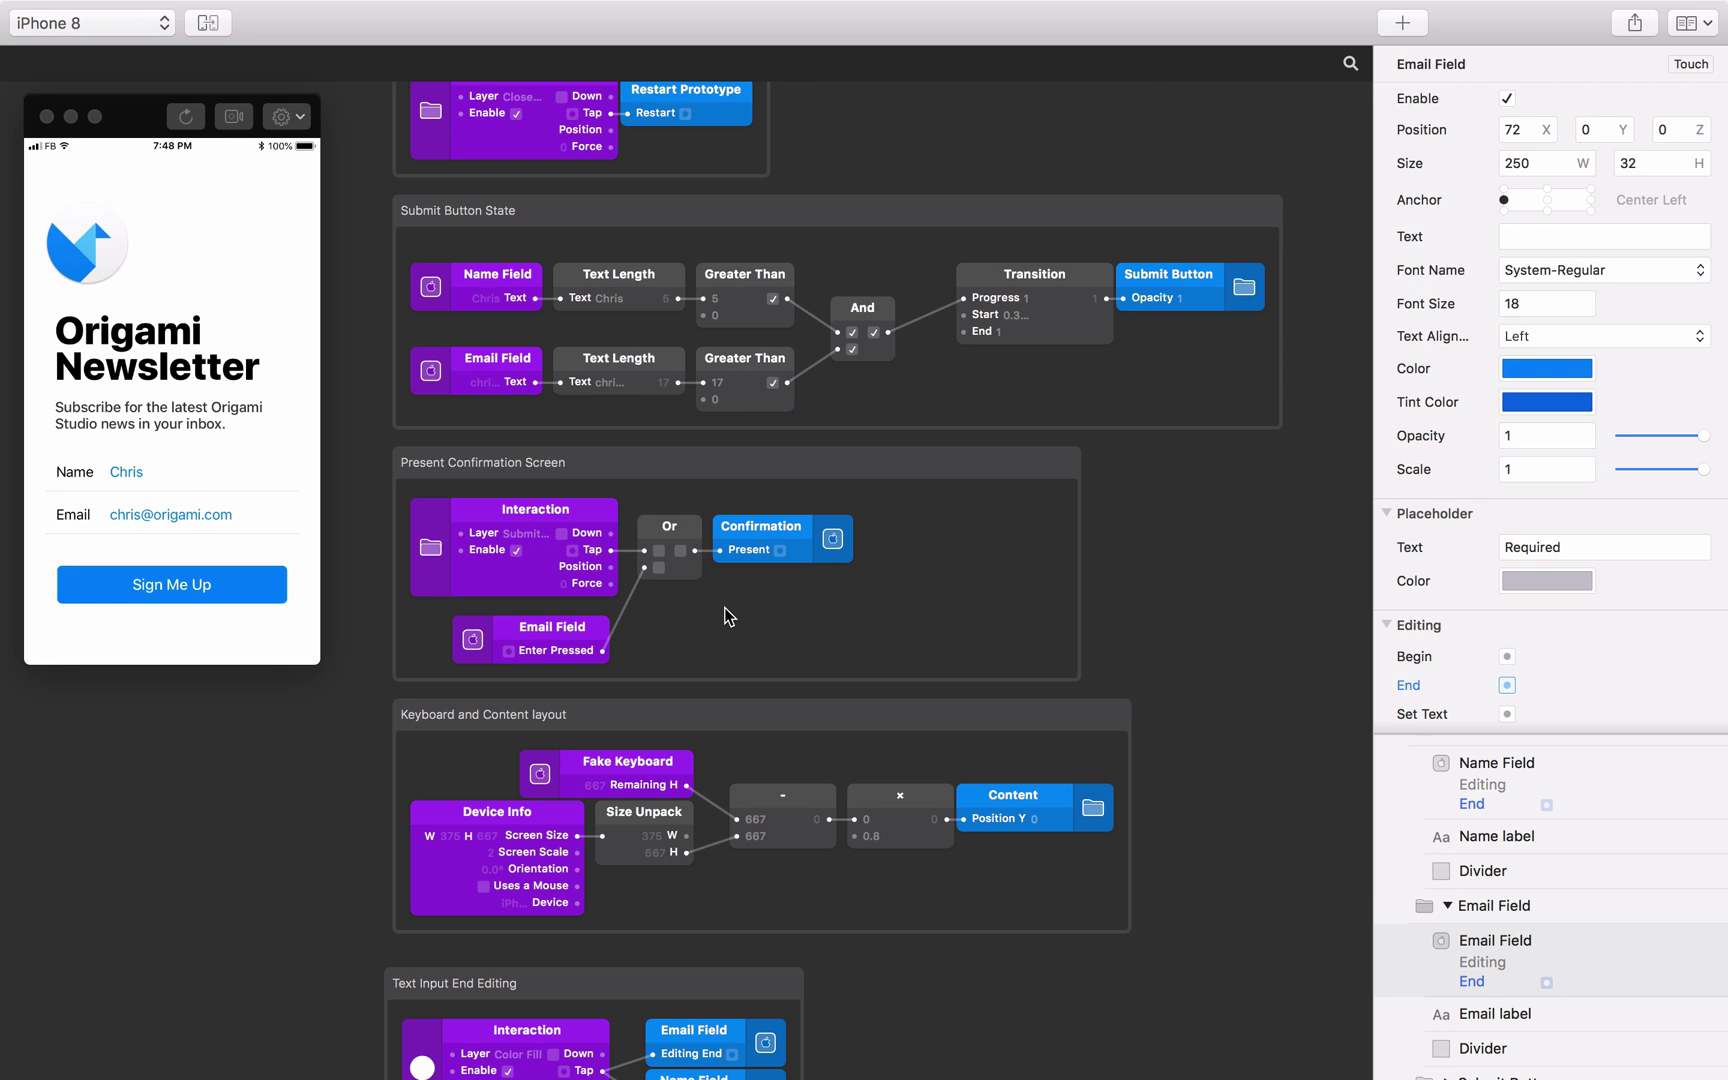
Add an And patch combining the Or trigger and form-valid result to drive Confirmation's Present.
{"action": "double_click", "coordinate": [724, 608]}
{"action": "type", "text": "and"}
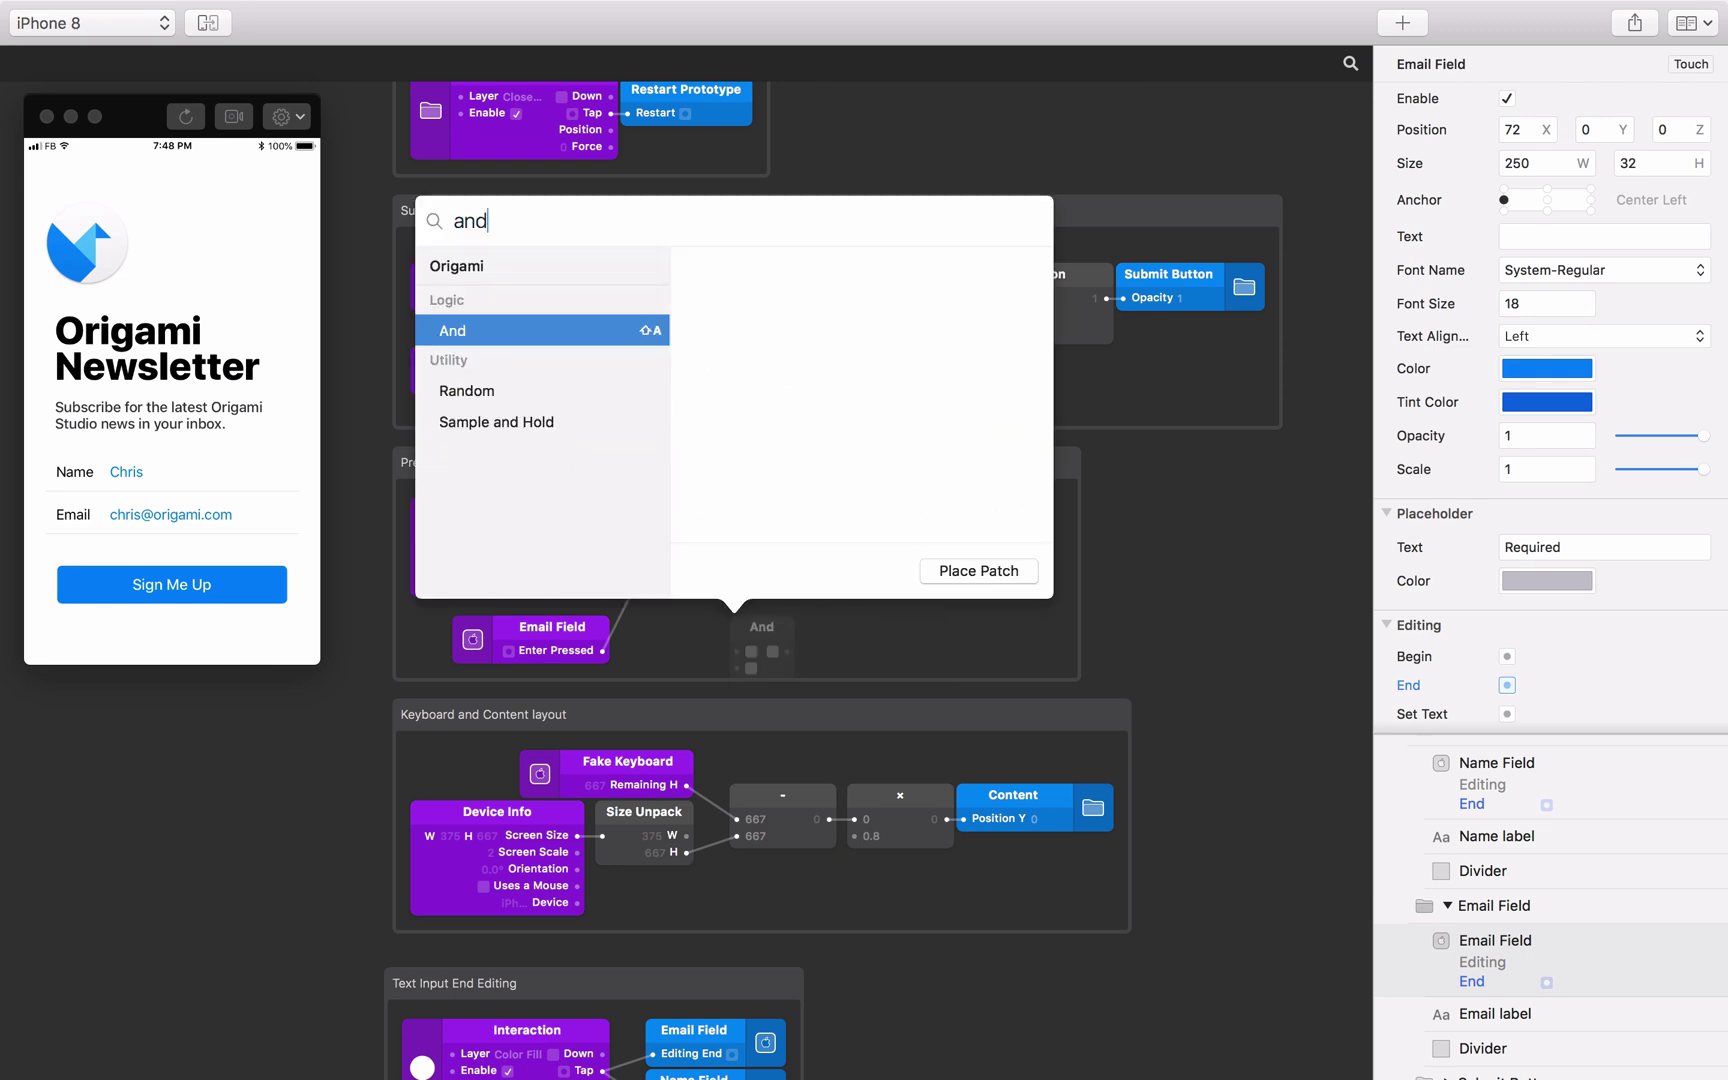
{"action": "key", "text": "Return"}
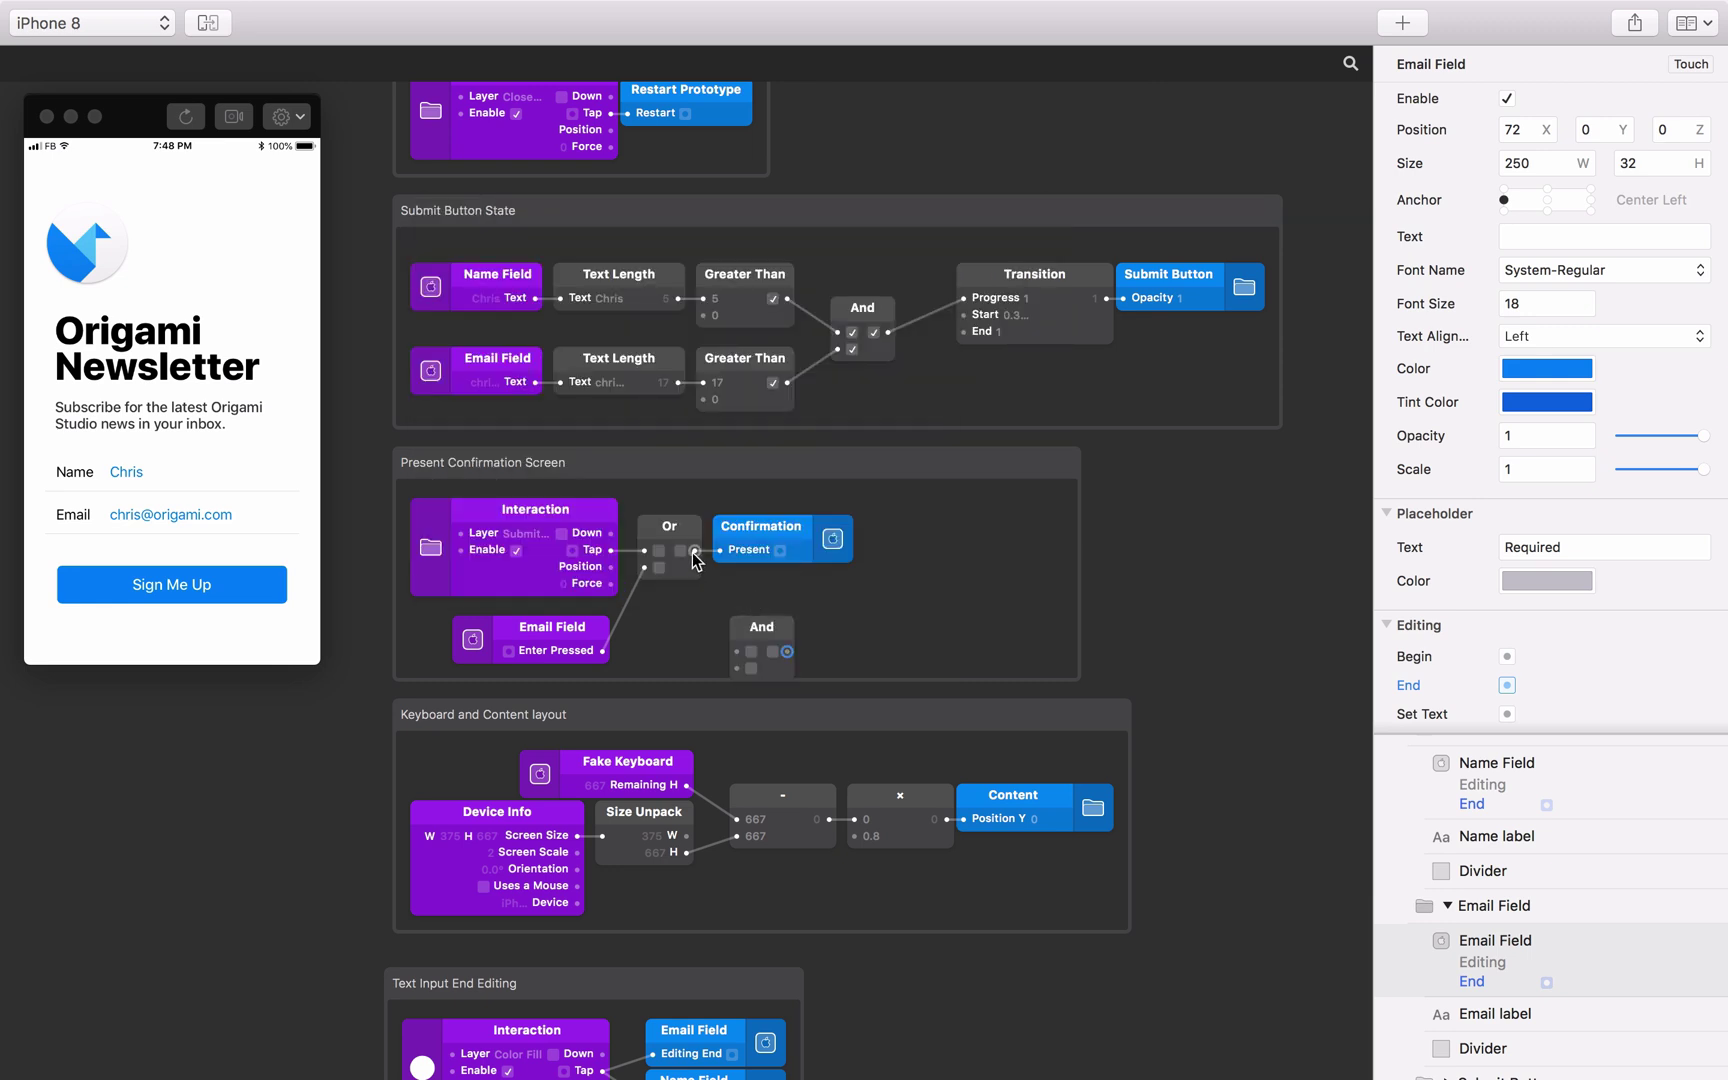
{"action": "left_click", "coordinate": [695, 559]}
{"action": "left_click_drag", "start_coordinate": [734, 664], "coordinate": [737, 668]}
{"action": "left_click_drag", "start_coordinate": [887, 333], "coordinate": [740, 655]}
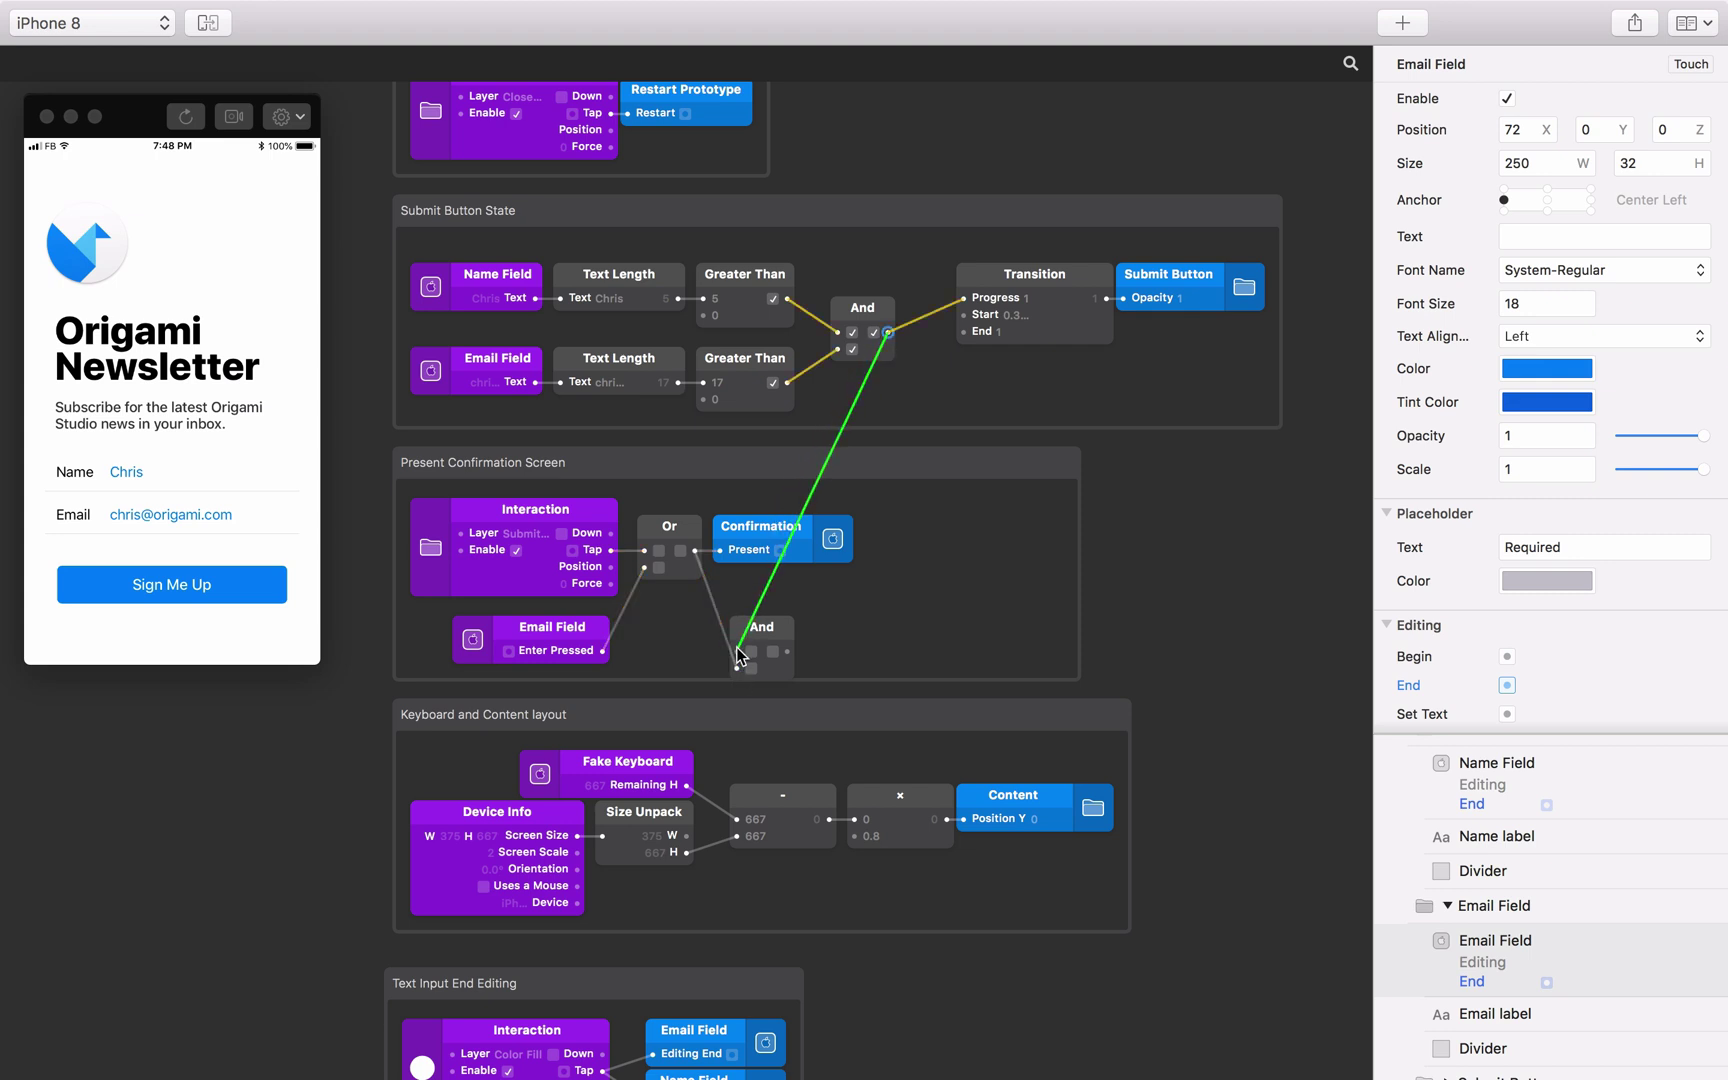
{"action": "left_click", "coordinate": [789, 658]}
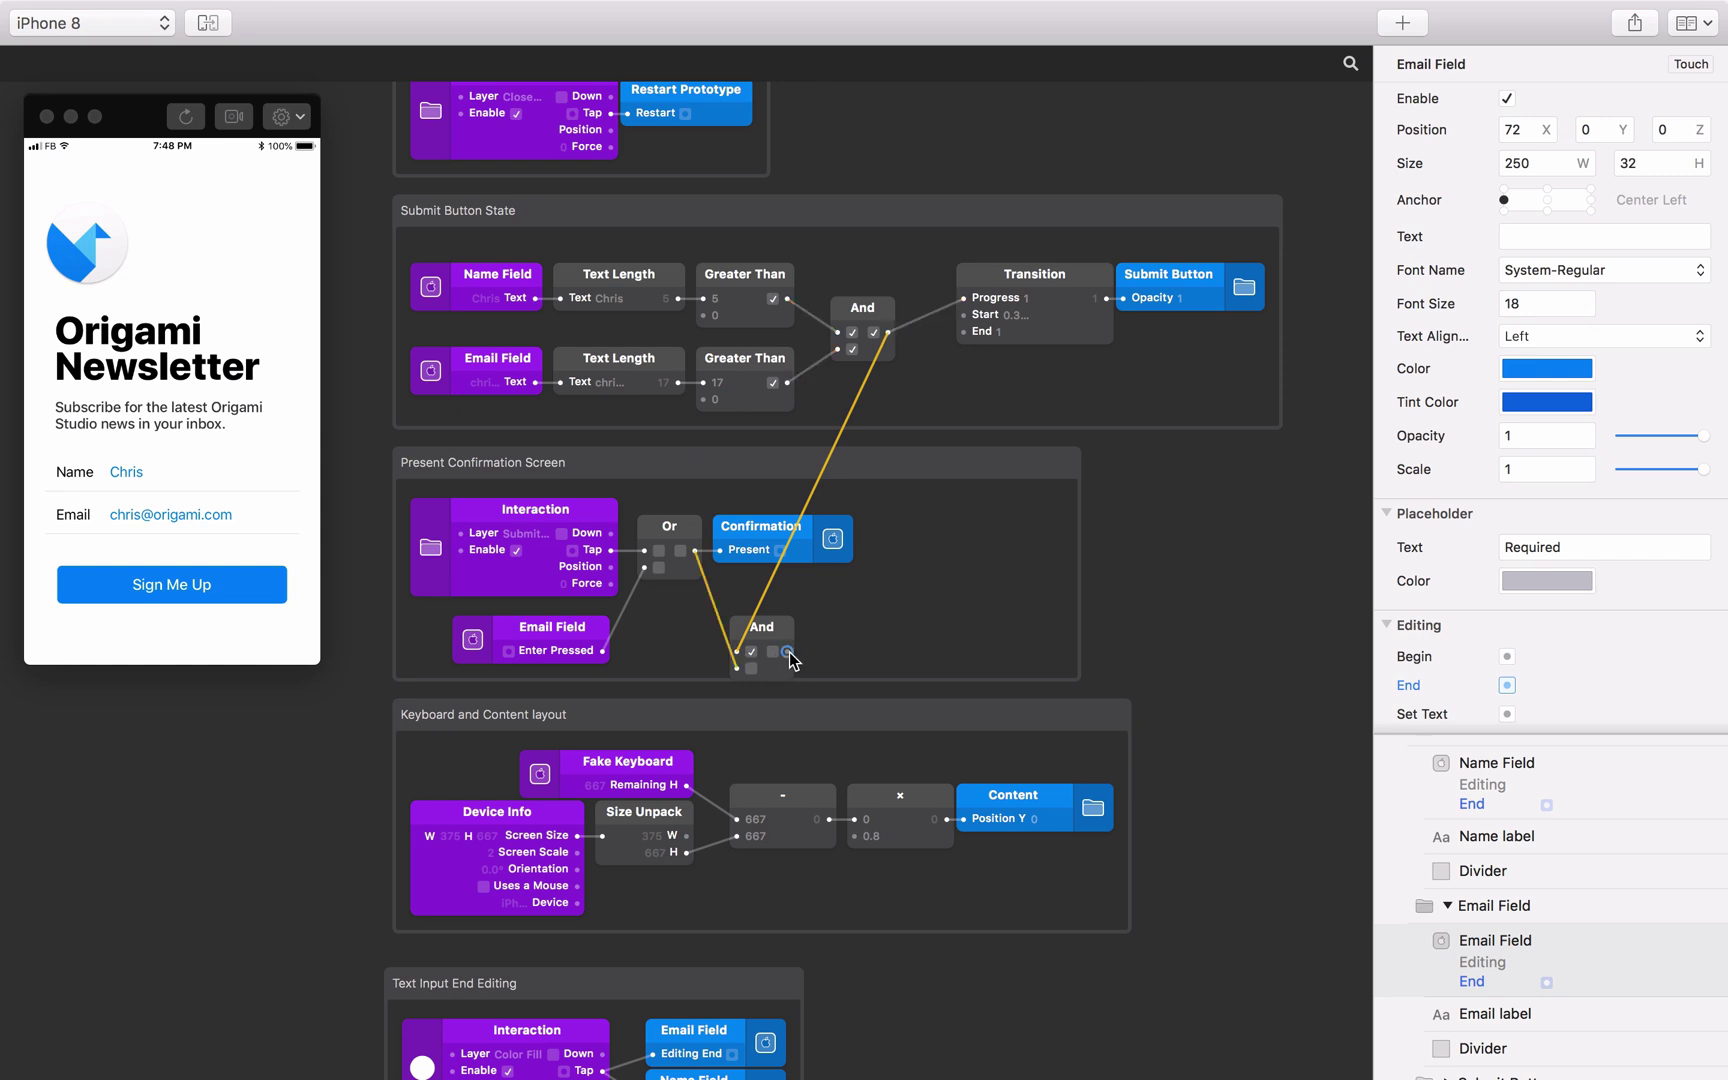
{"action": "left_click_drag", "start_coordinate": [726, 572], "coordinate": [759, 524]}
{"action": "left_click", "coordinate": [782, 624], "text": "shift"}
{"action": "left_click", "coordinate": [819, 576]}
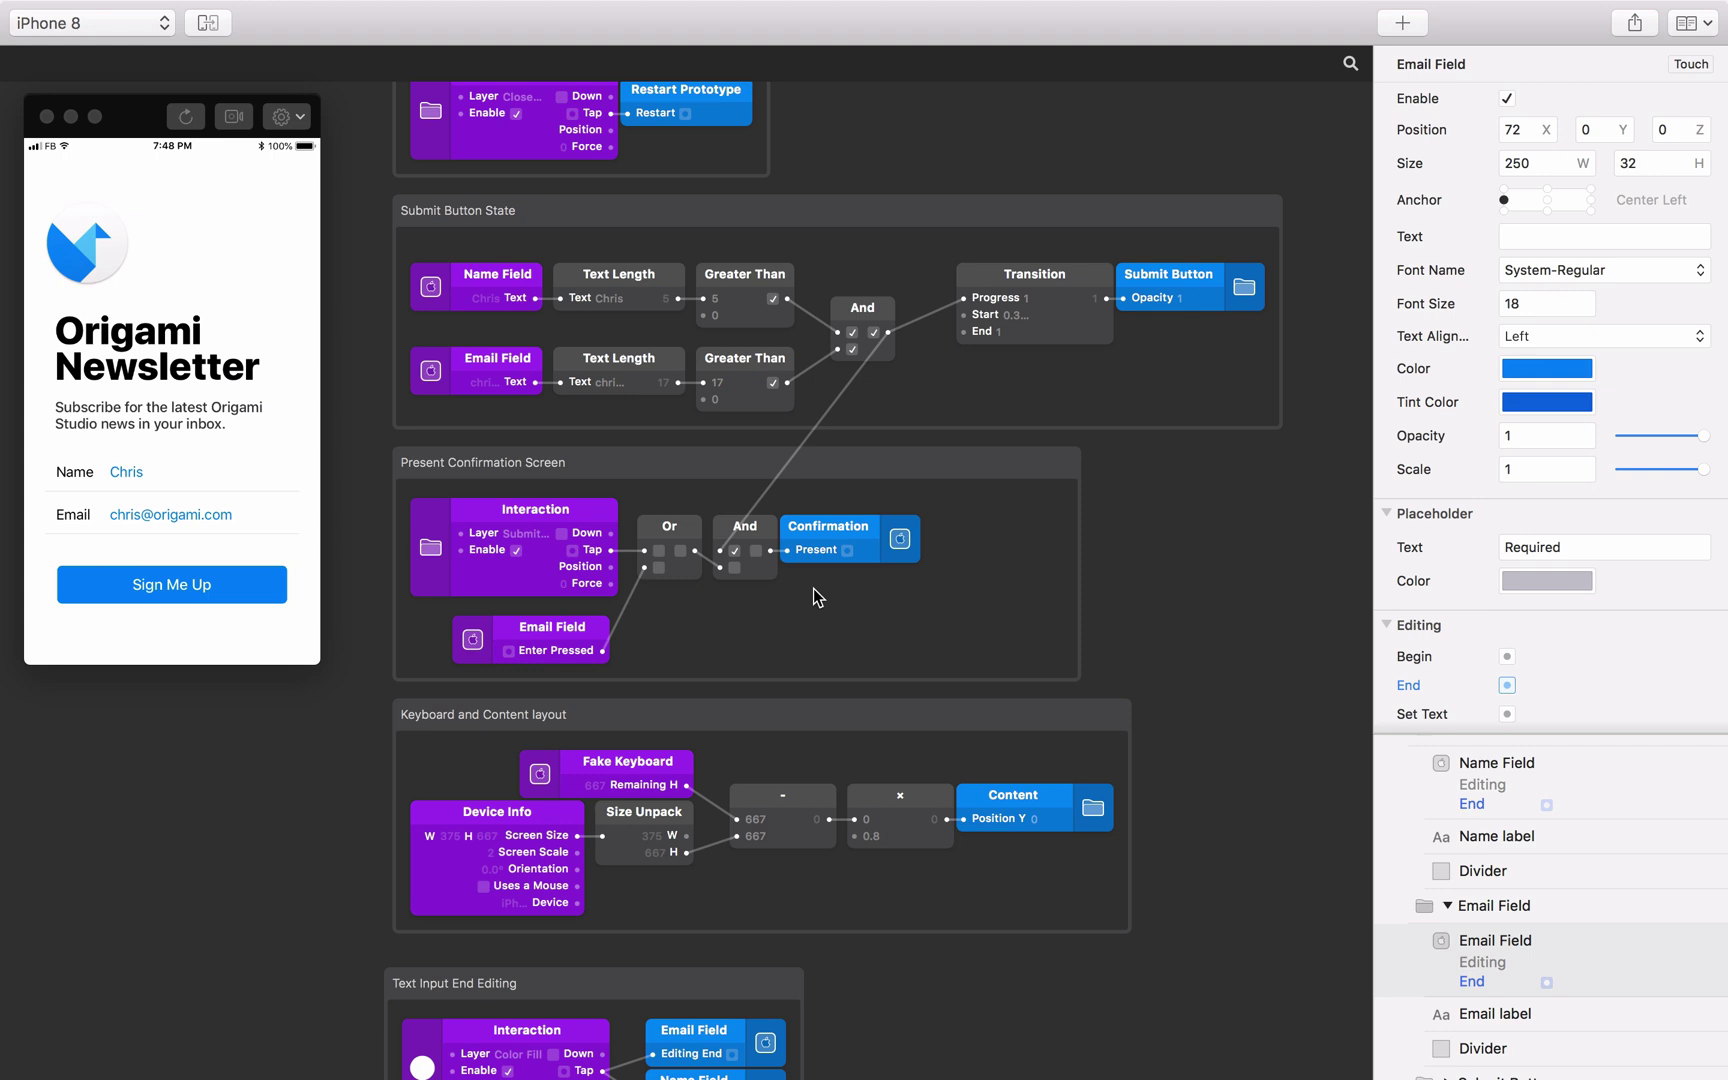
{"action": "scroll", "coordinate": [813, 597], "scroll_direction": "down", "scroll_amount": 5}
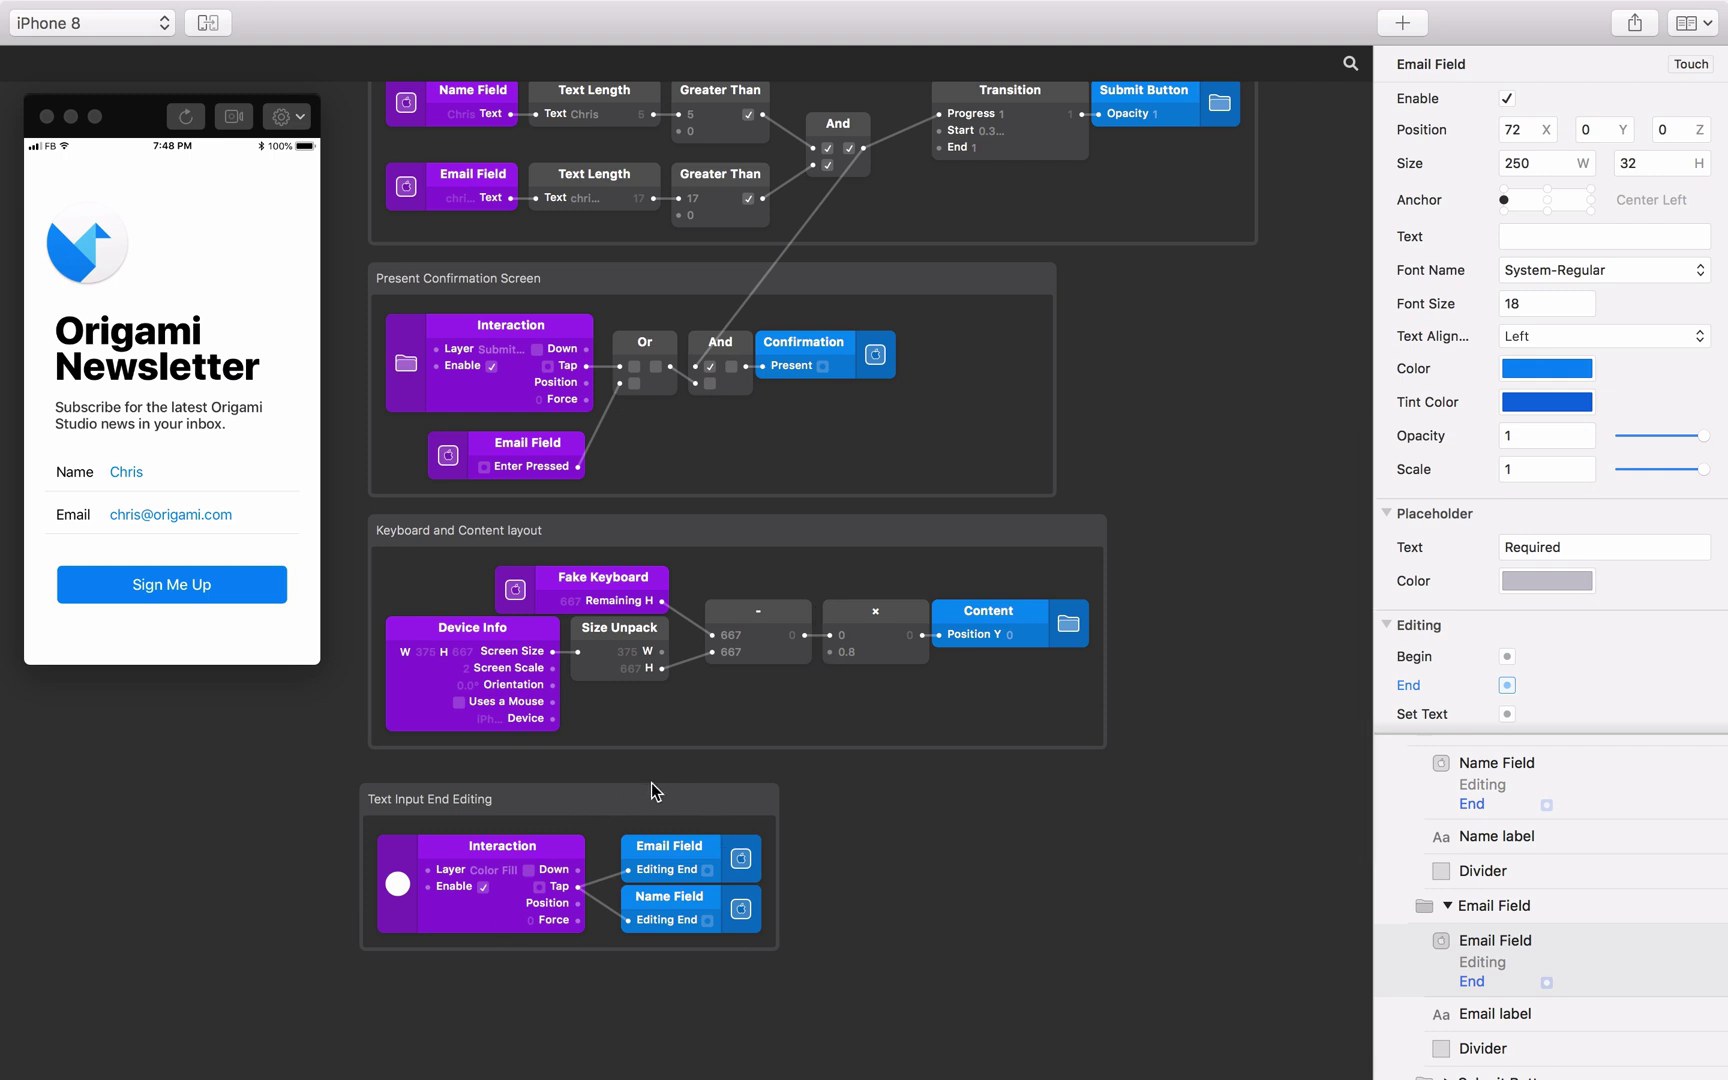
Widen the Text Input End Editing group and shift the Editing End patches right.
{"action": "left_click", "coordinate": [670, 796]}
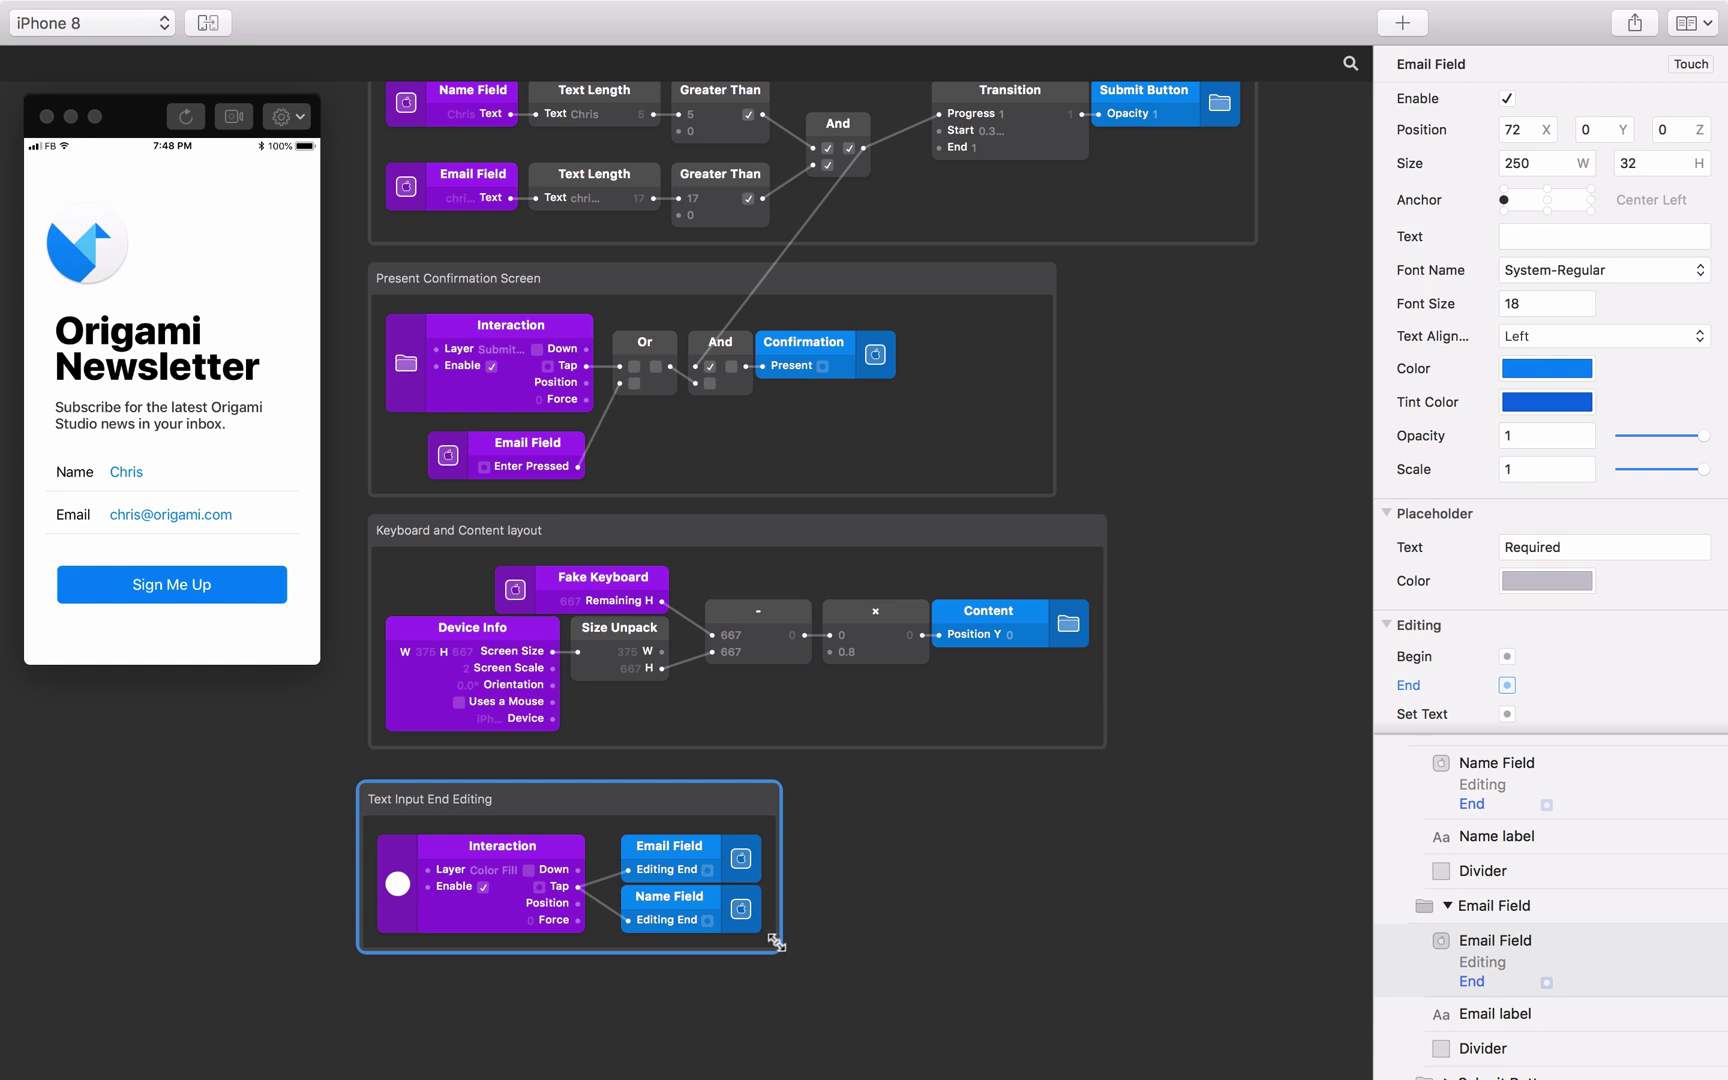
{"action": "left_click_drag", "start_coordinate": [779, 948], "coordinate": [910, 937]}
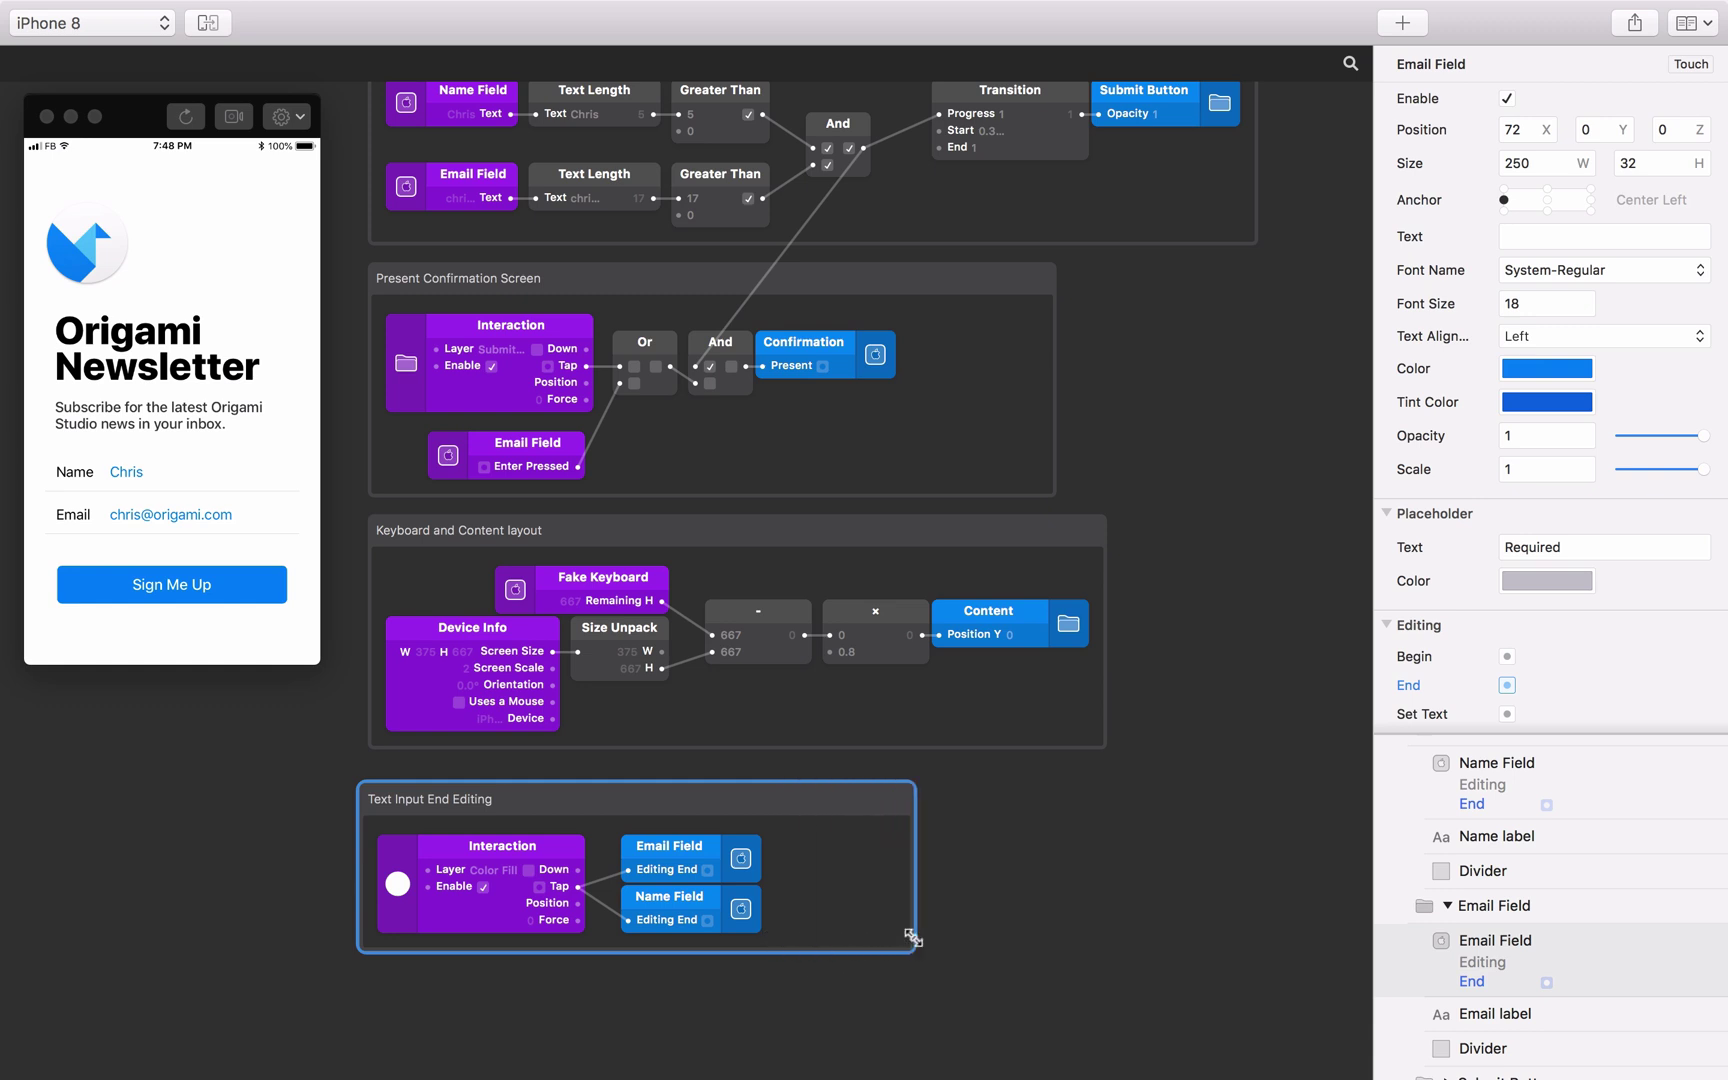
{"action": "left_click", "coordinate": [836, 919]}
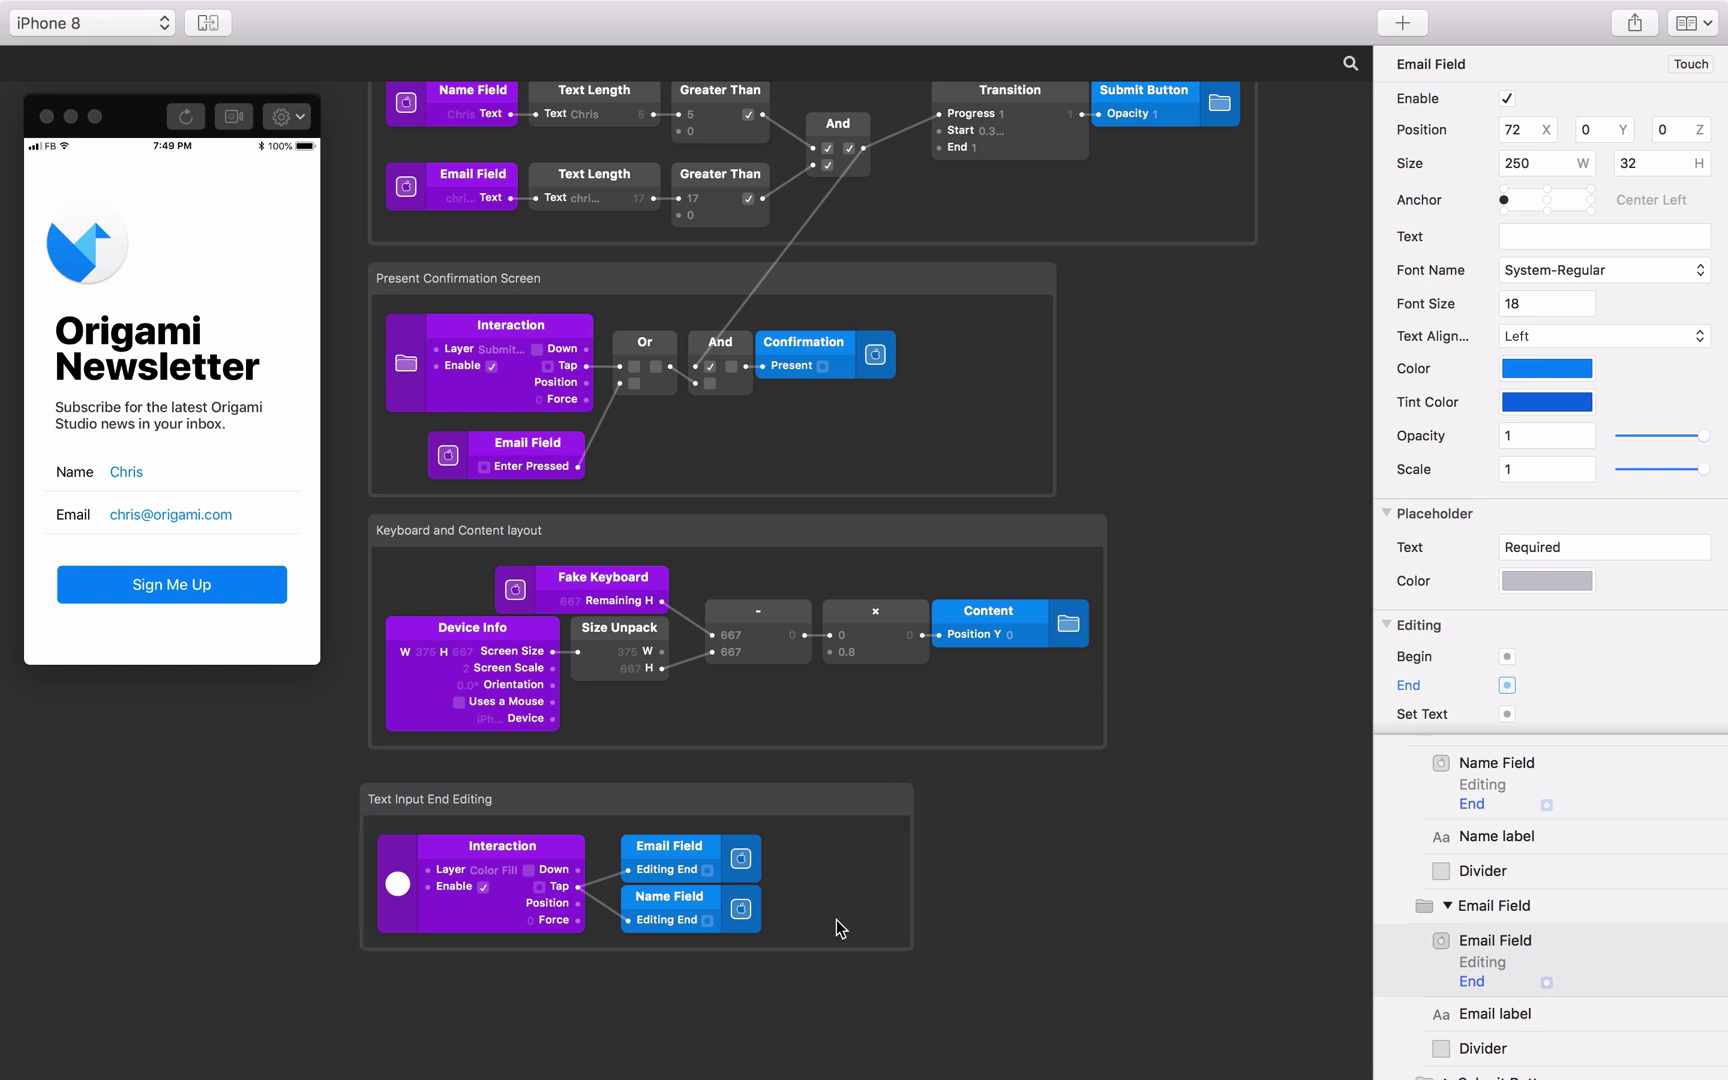
{"action": "left_click_drag", "start_coordinate": [836, 919], "coordinate": [802, 852]}
Insert an Or patch after the tap, also fed by the confirmation And result.
{"action": "double_click", "coordinate": [656, 850]}
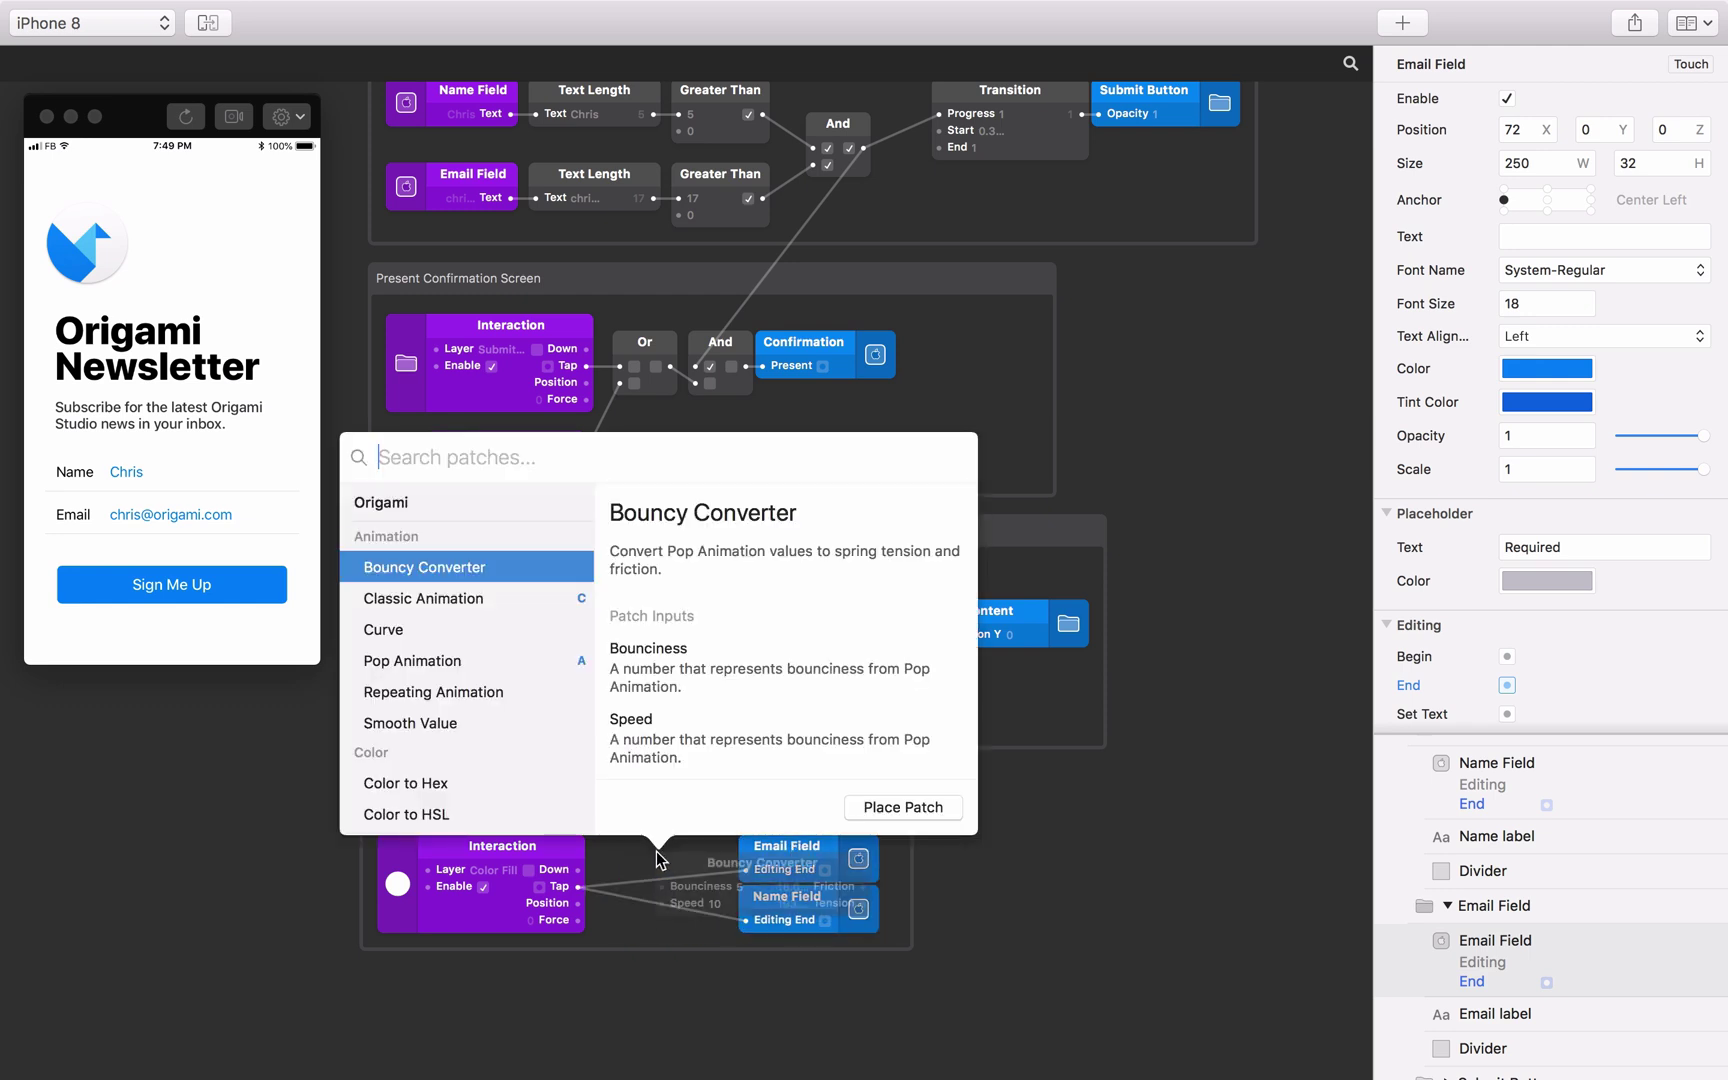
{"action": "type", "text": "or"}
{"action": "key", "text": "Return"}
{"action": "left_click_drag", "start_coordinate": [680, 870], "coordinate": [620, 904]}
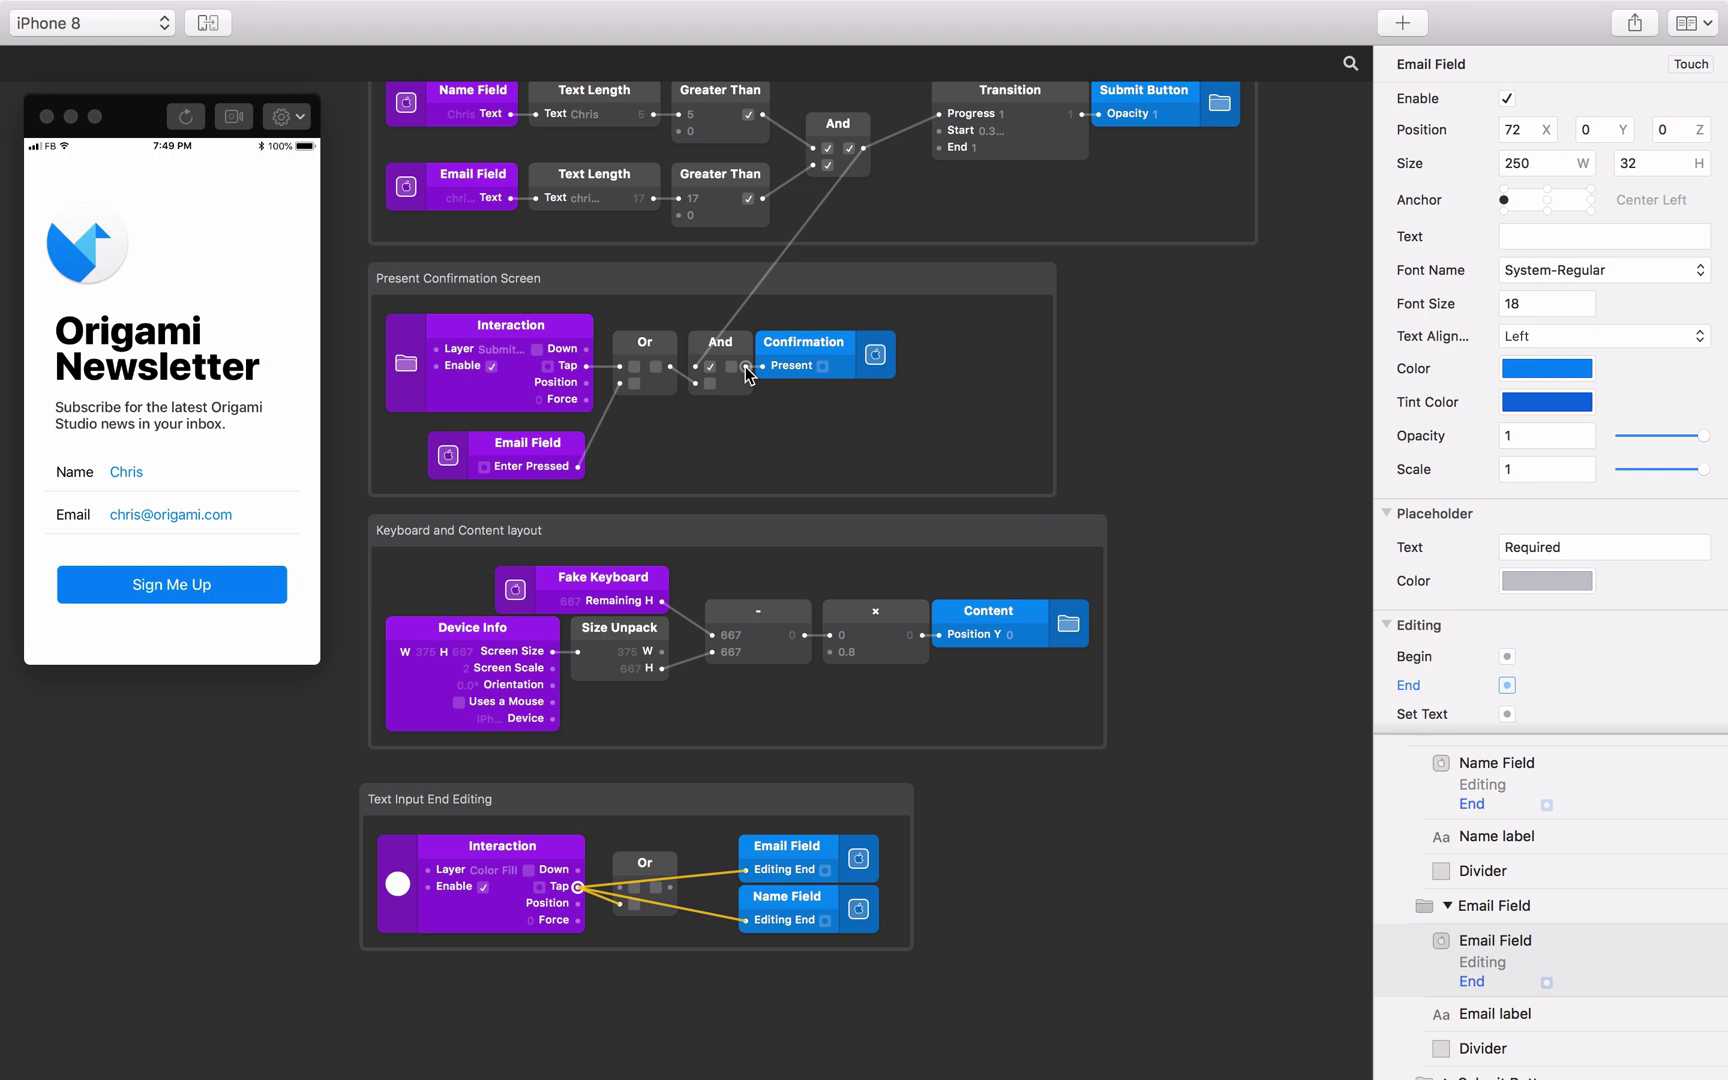
{"action": "left_click_drag", "start_coordinate": [745, 368], "coordinate": [746, 869]}
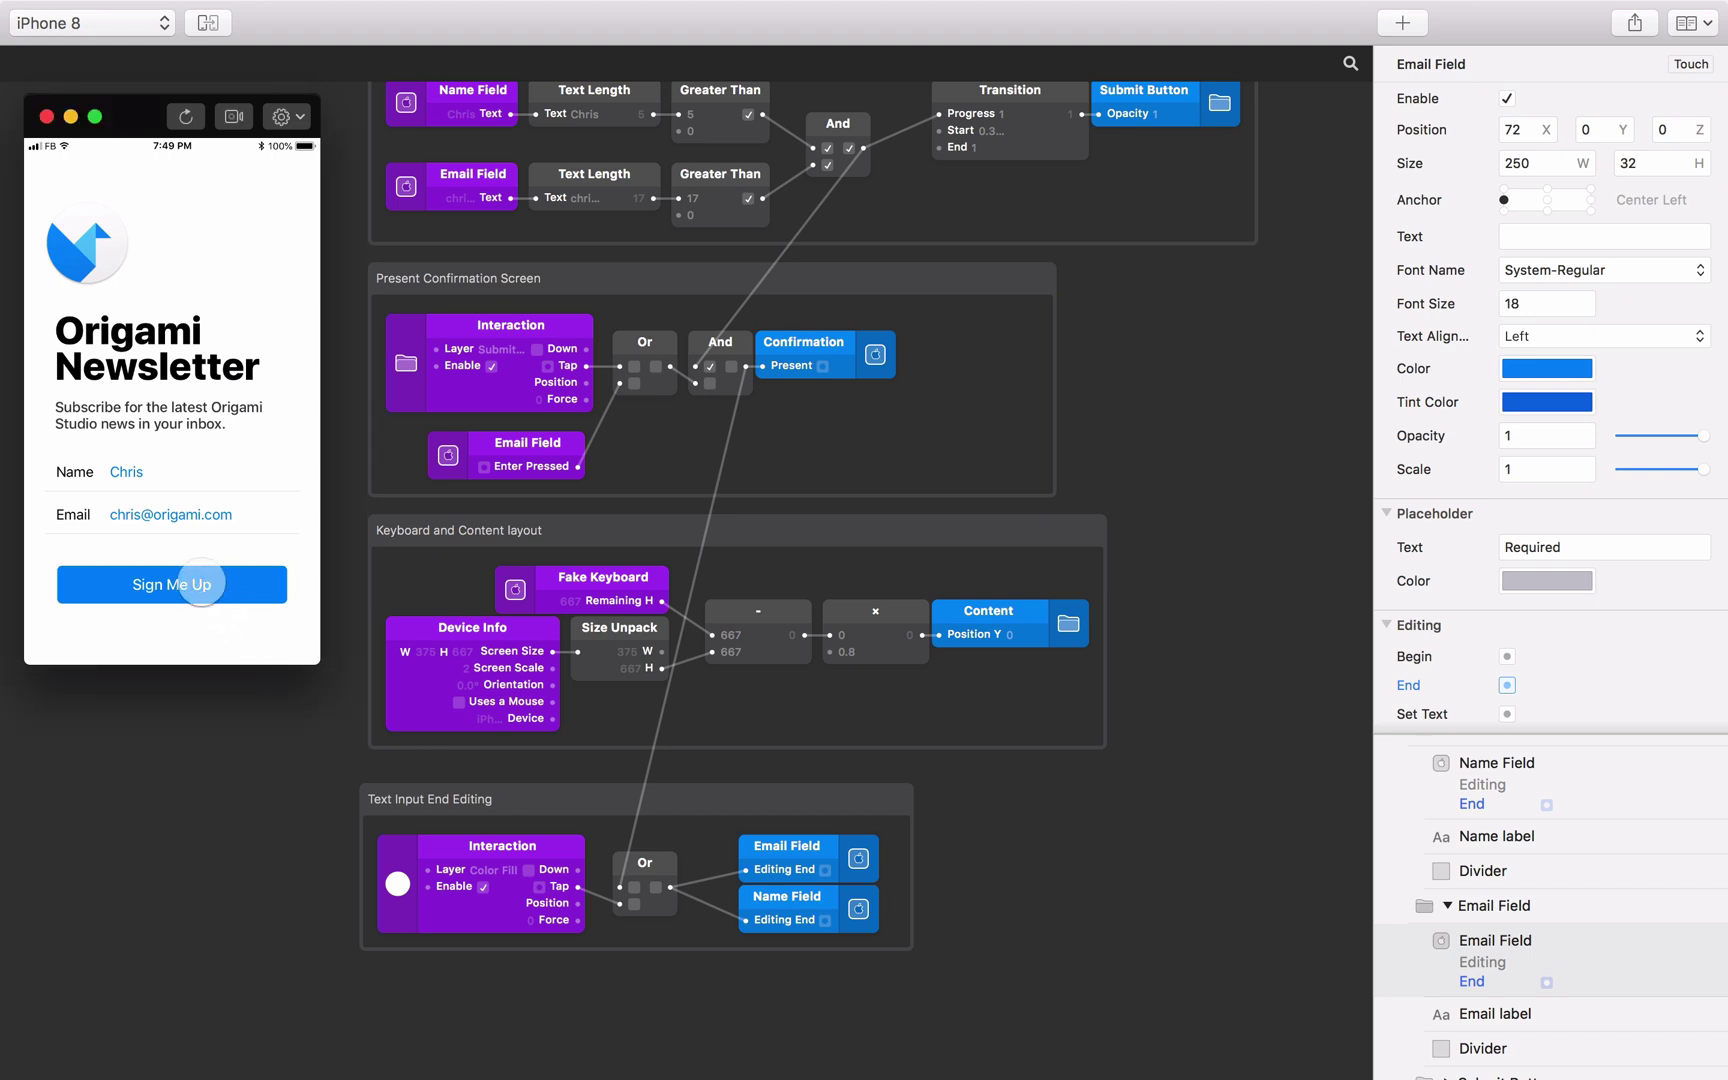
Tap the email field, then Sign Me Up in the preview to reach the Sign up complete screen.
{"action": "left_click", "coordinate": [238, 516]}
{"action": "left_click", "coordinate": [186, 457]}
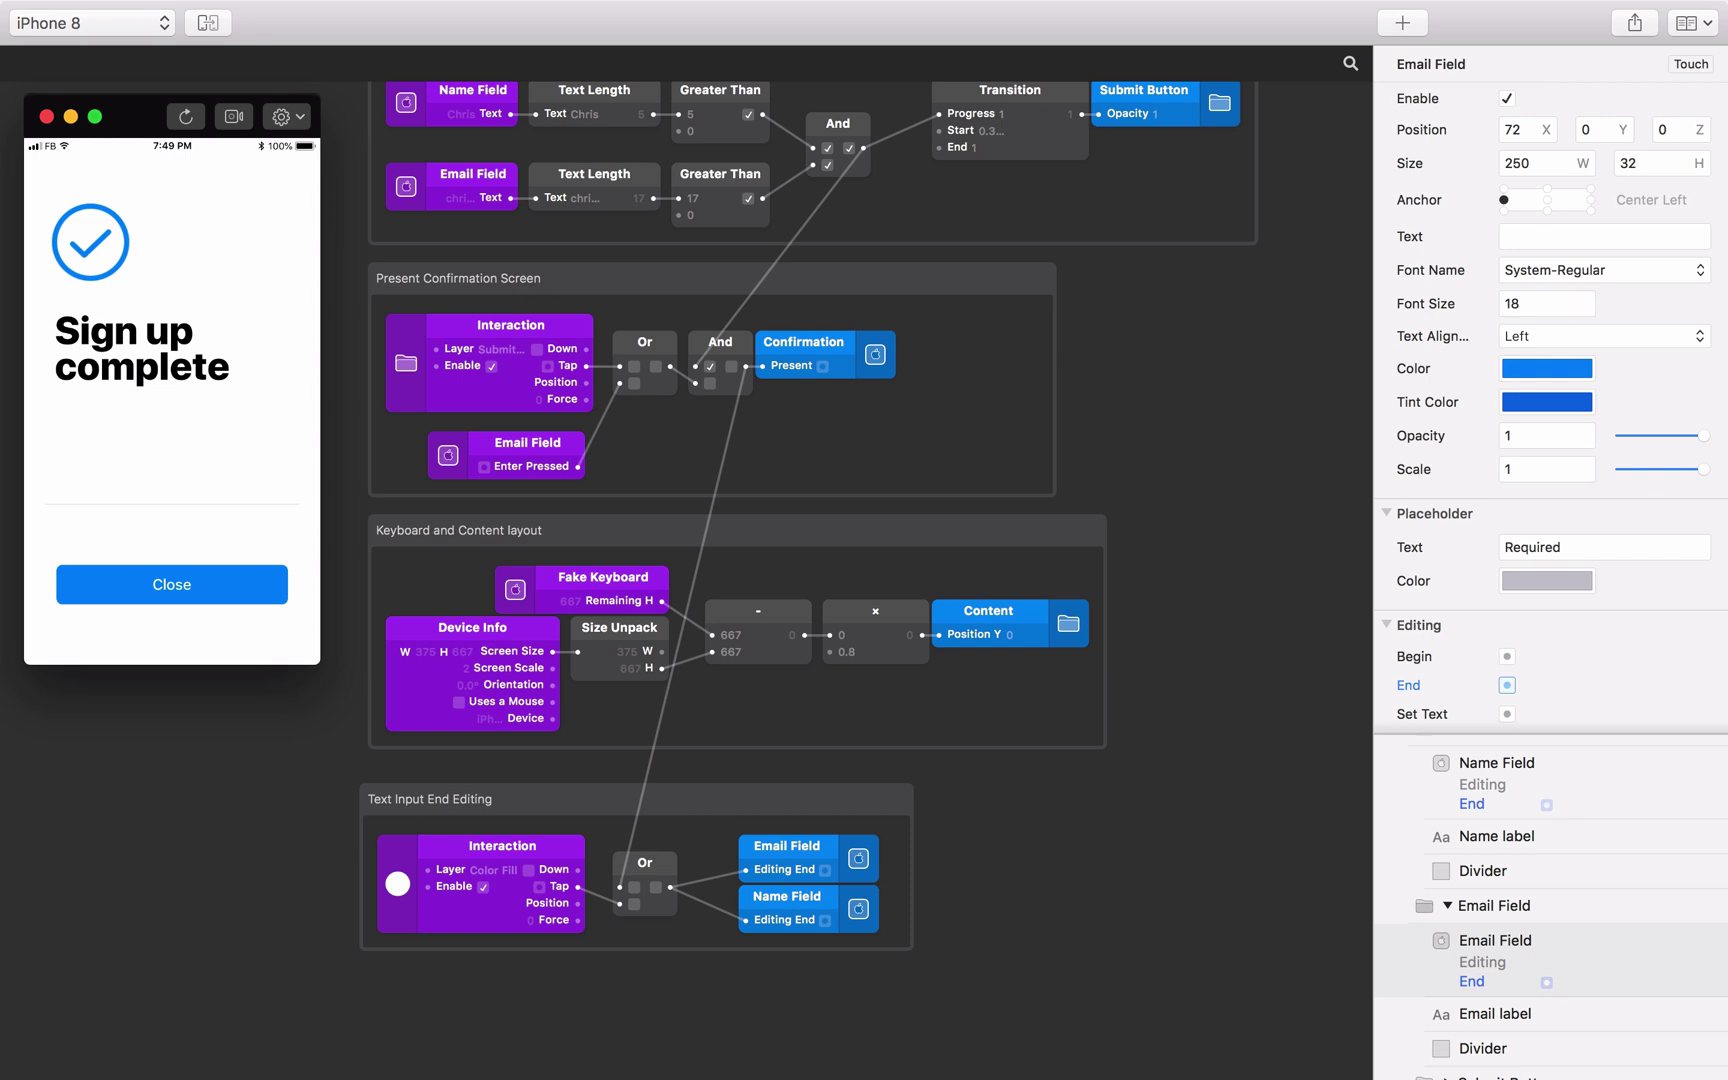
{"action": "scroll", "coordinate": [1478, 852], "scroll_direction": "up", "scroll_amount": 5}
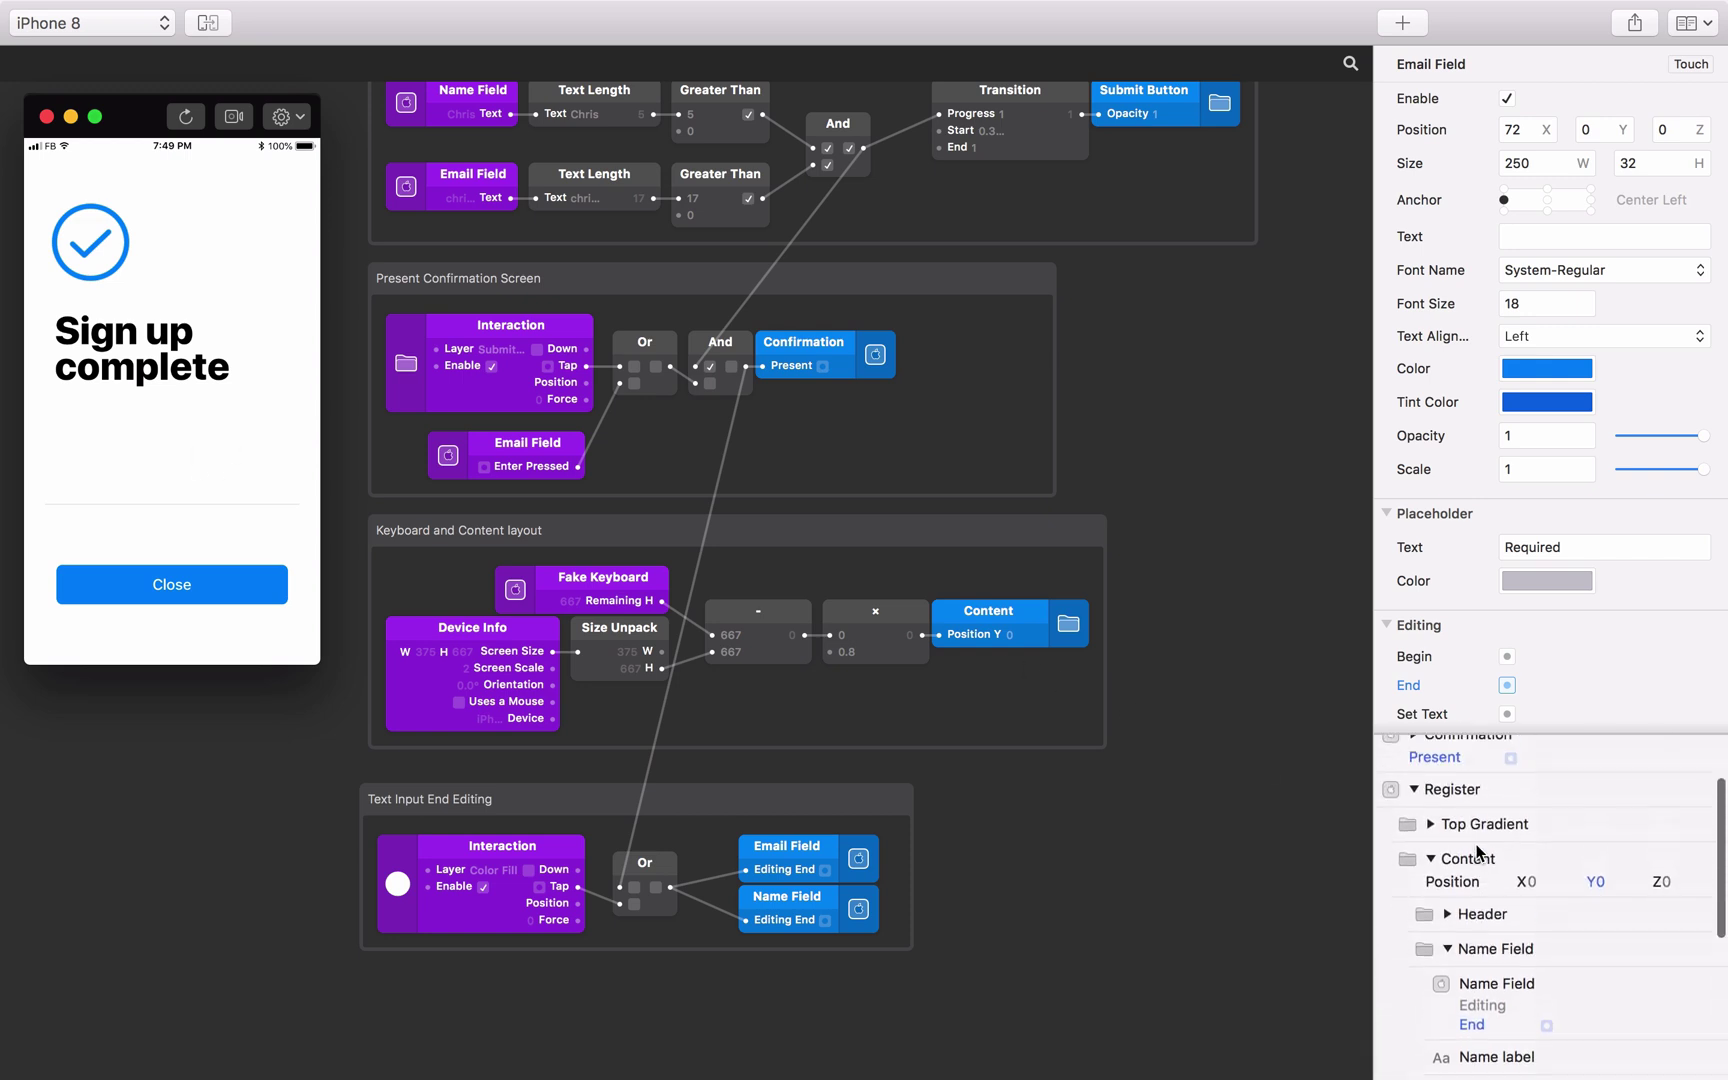
Expand the Confirmation layer and scroll through its child layers.
{"action": "left_click", "coordinate": [1414, 822]}
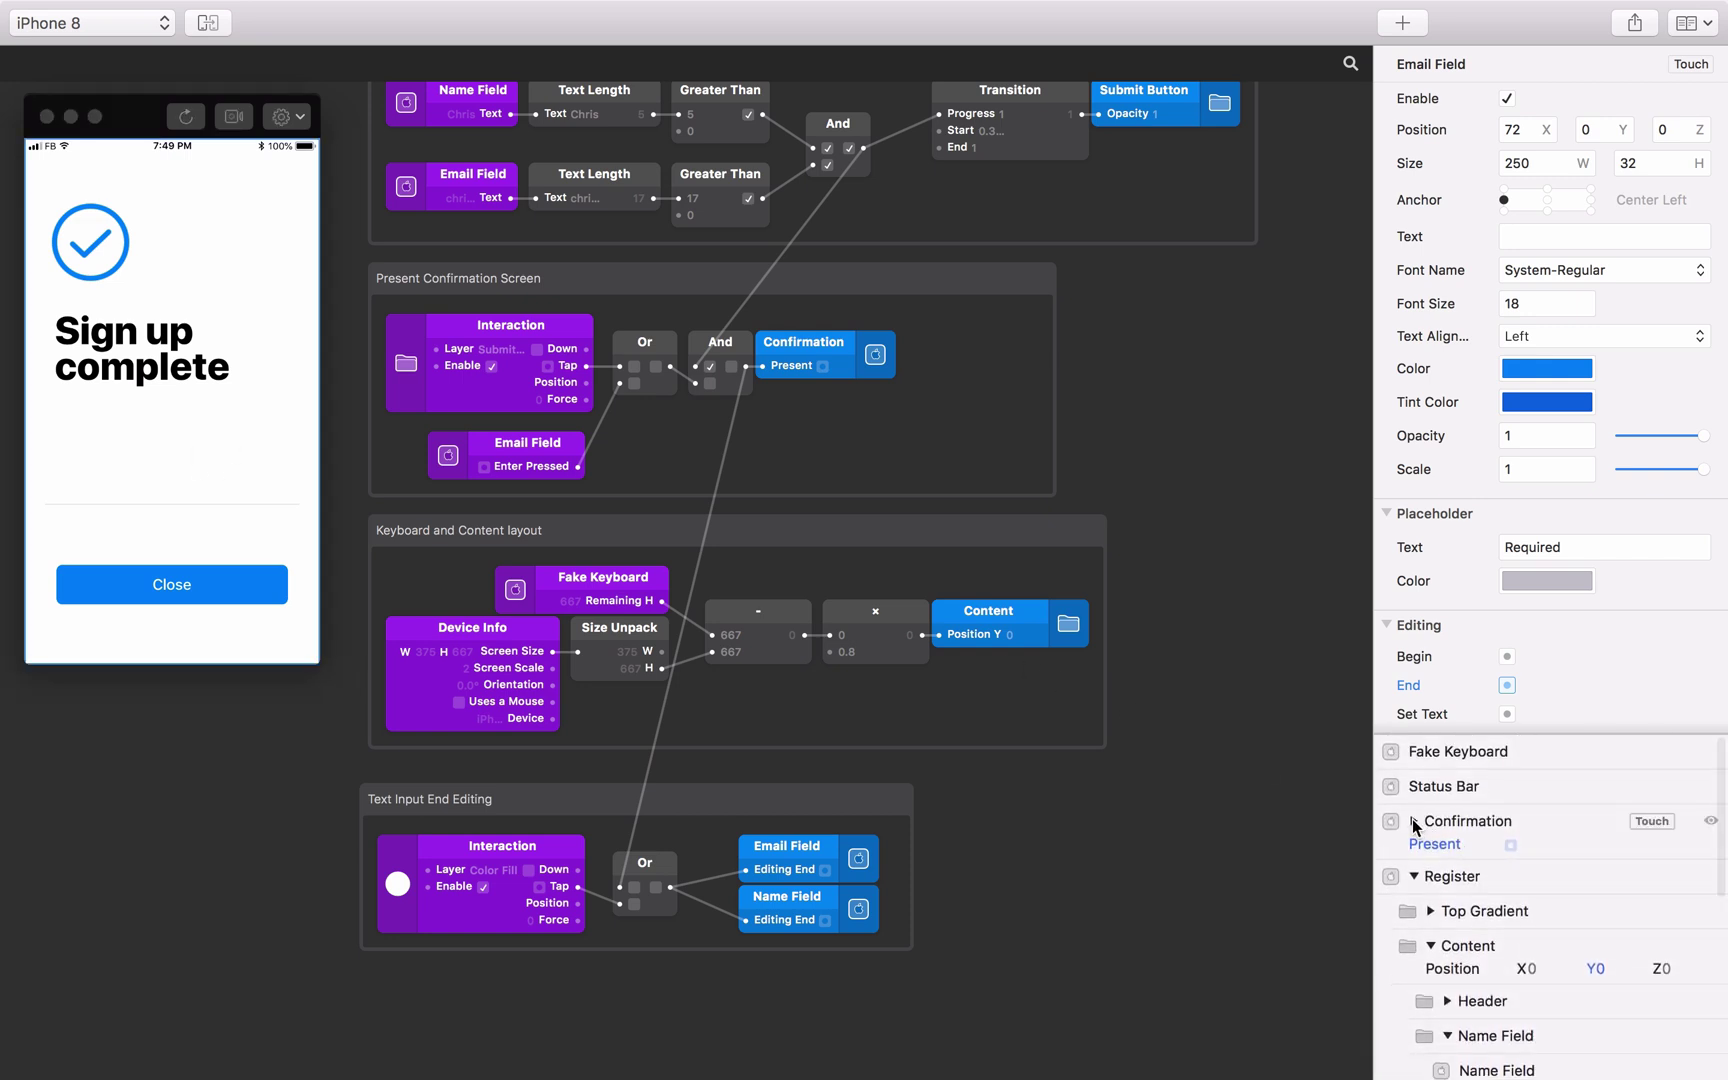
{"action": "left_click", "coordinate": [1414, 822]}
{"action": "scroll", "coordinate": [1508, 915], "scroll_direction": "down", "scroll_amount": 3}
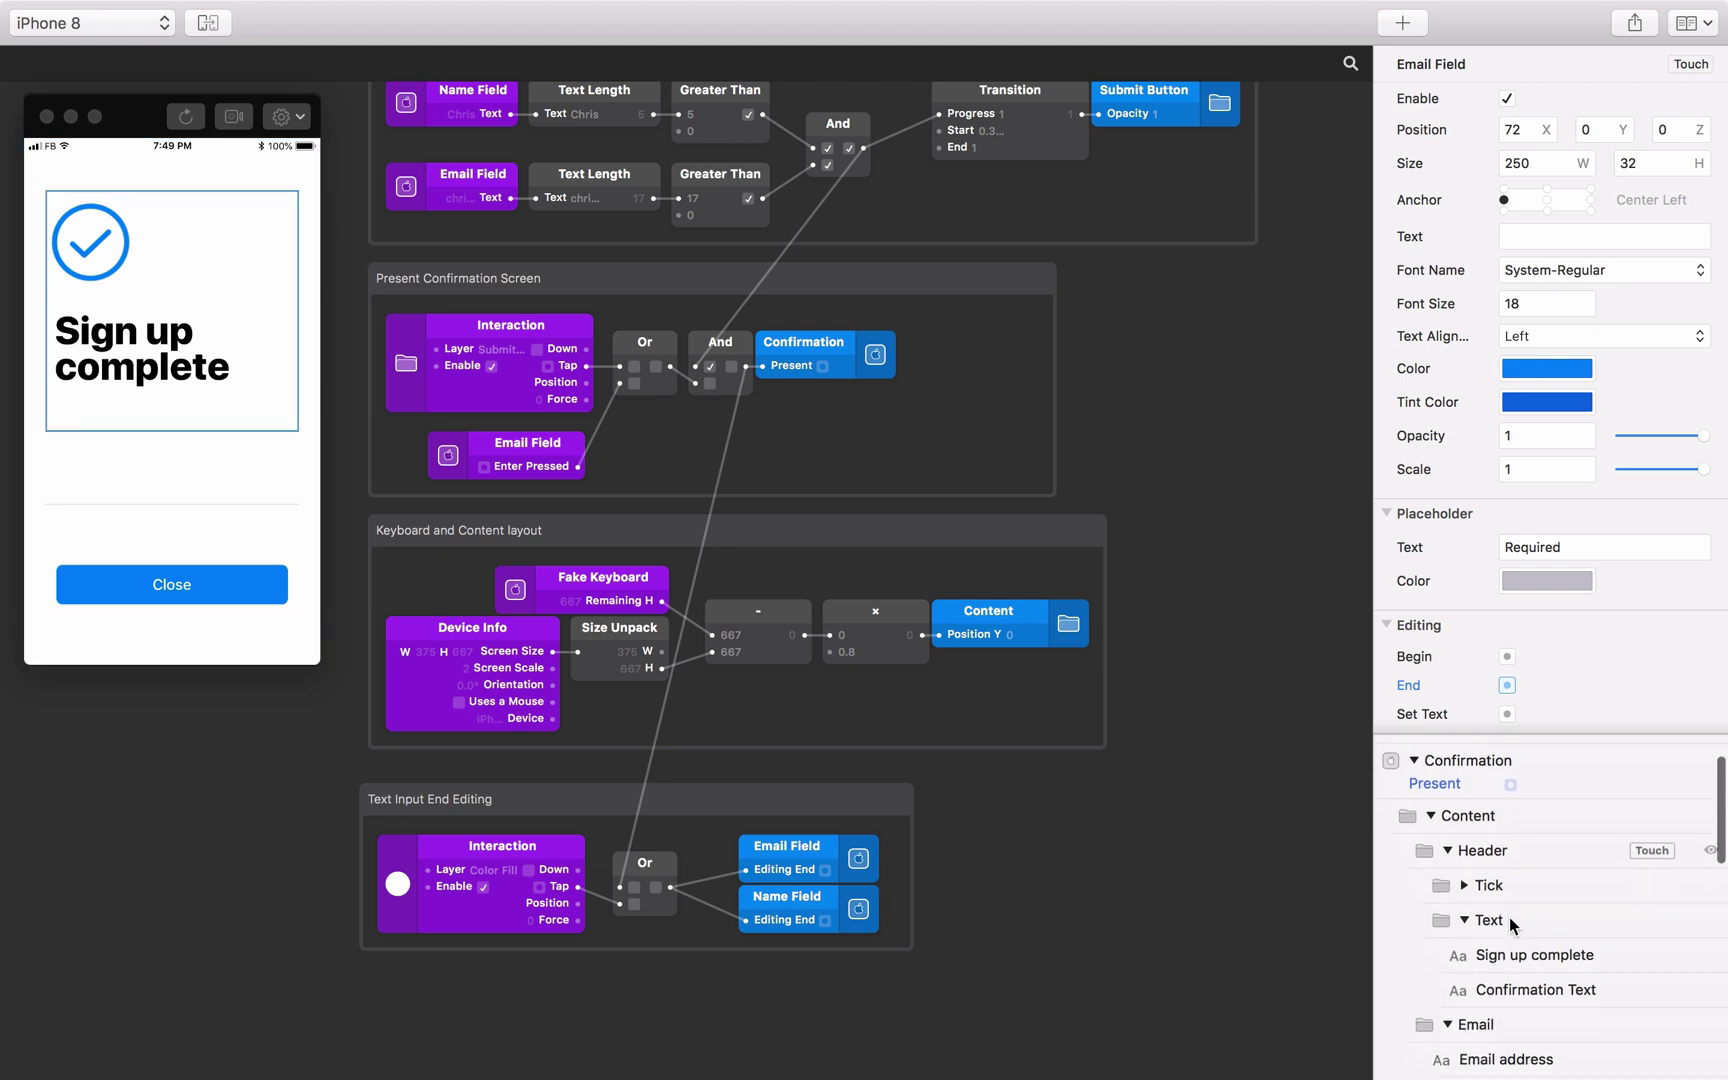
{"action": "scroll", "coordinate": [1511, 924], "scroll_direction": "down", "scroll_amount": 1}
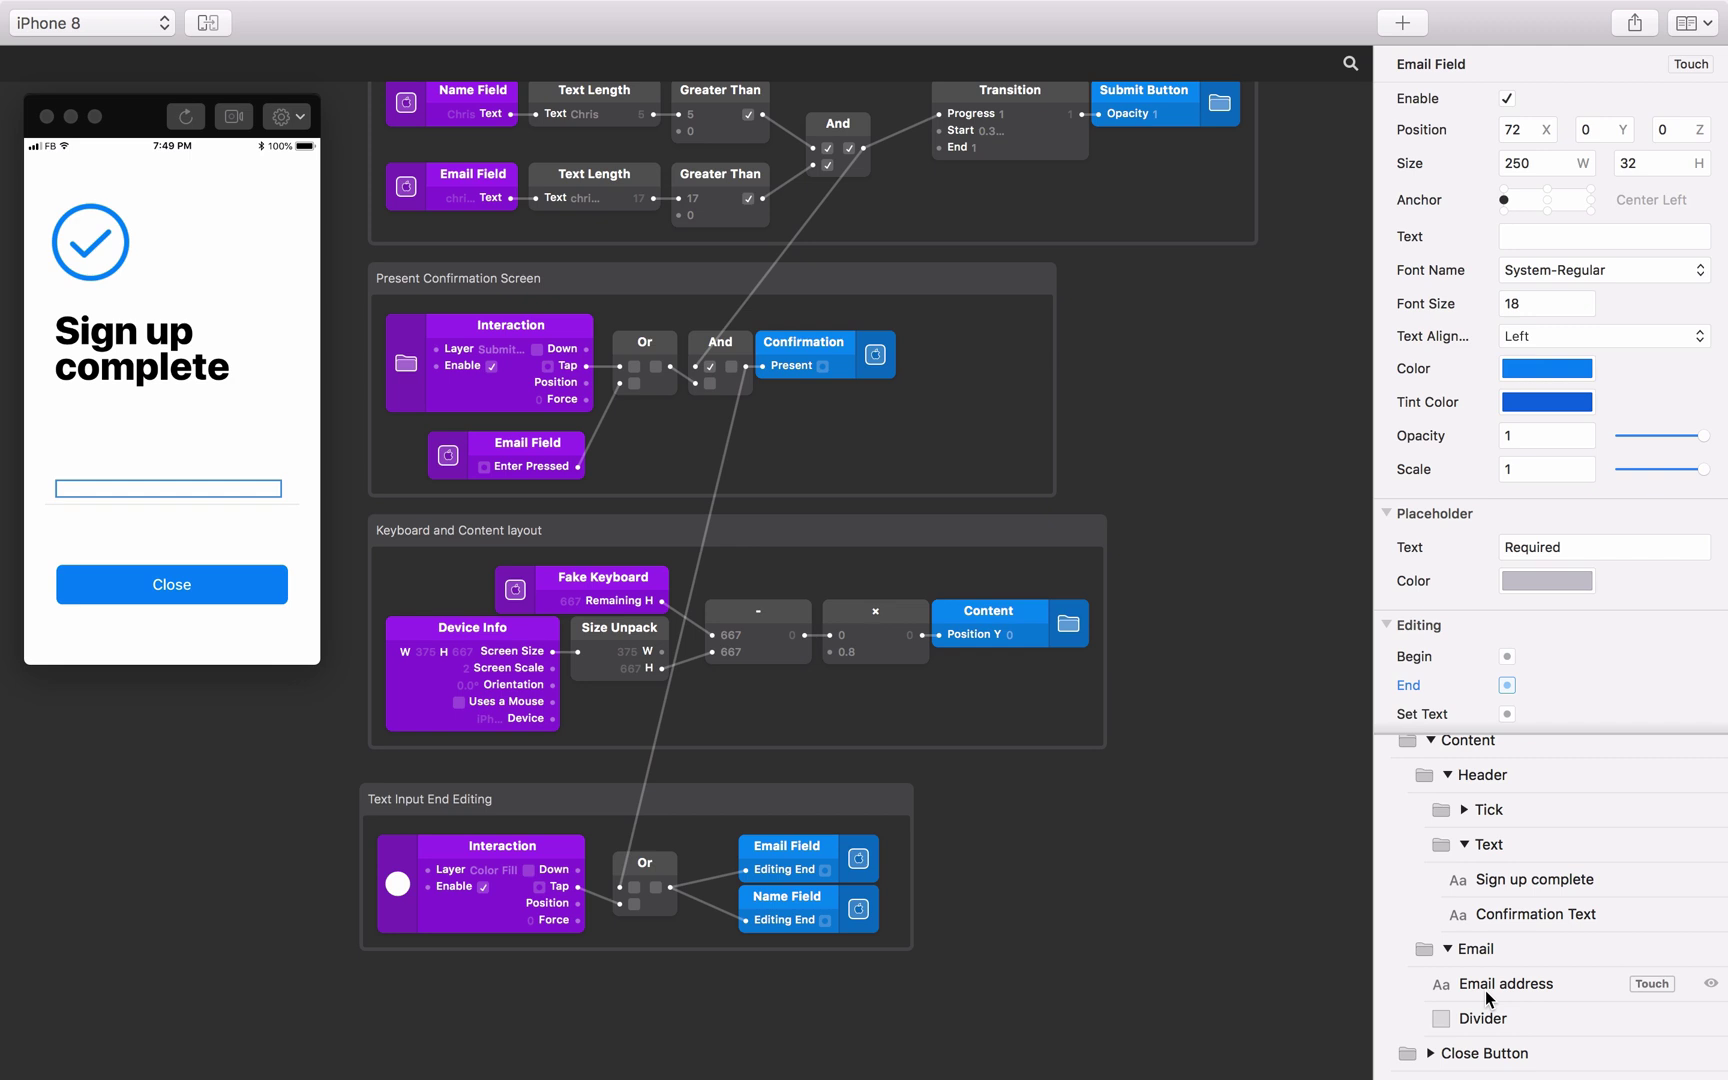
{"action": "scroll", "coordinate": [1173, 952], "scroll_direction": "down", "scroll_amount": 5}
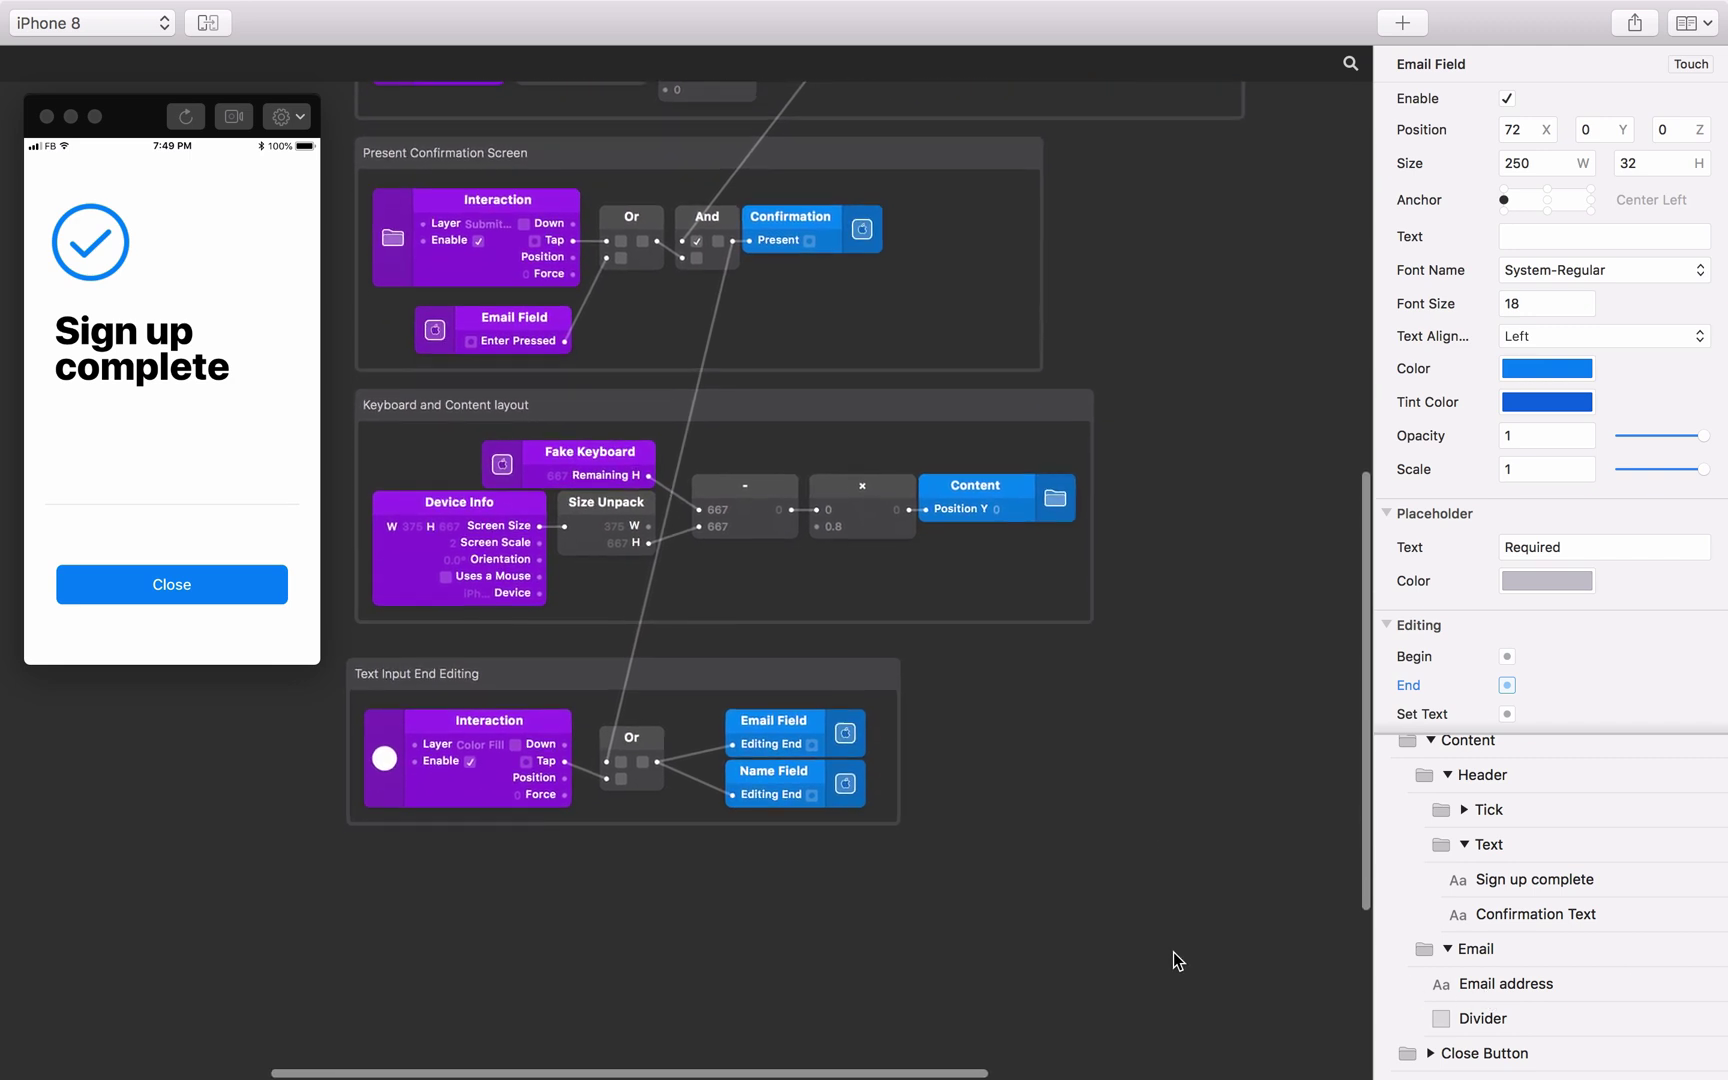
{"action": "scroll", "coordinate": [1173, 952], "scroll_direction": "down", "scroll_amount": 4}
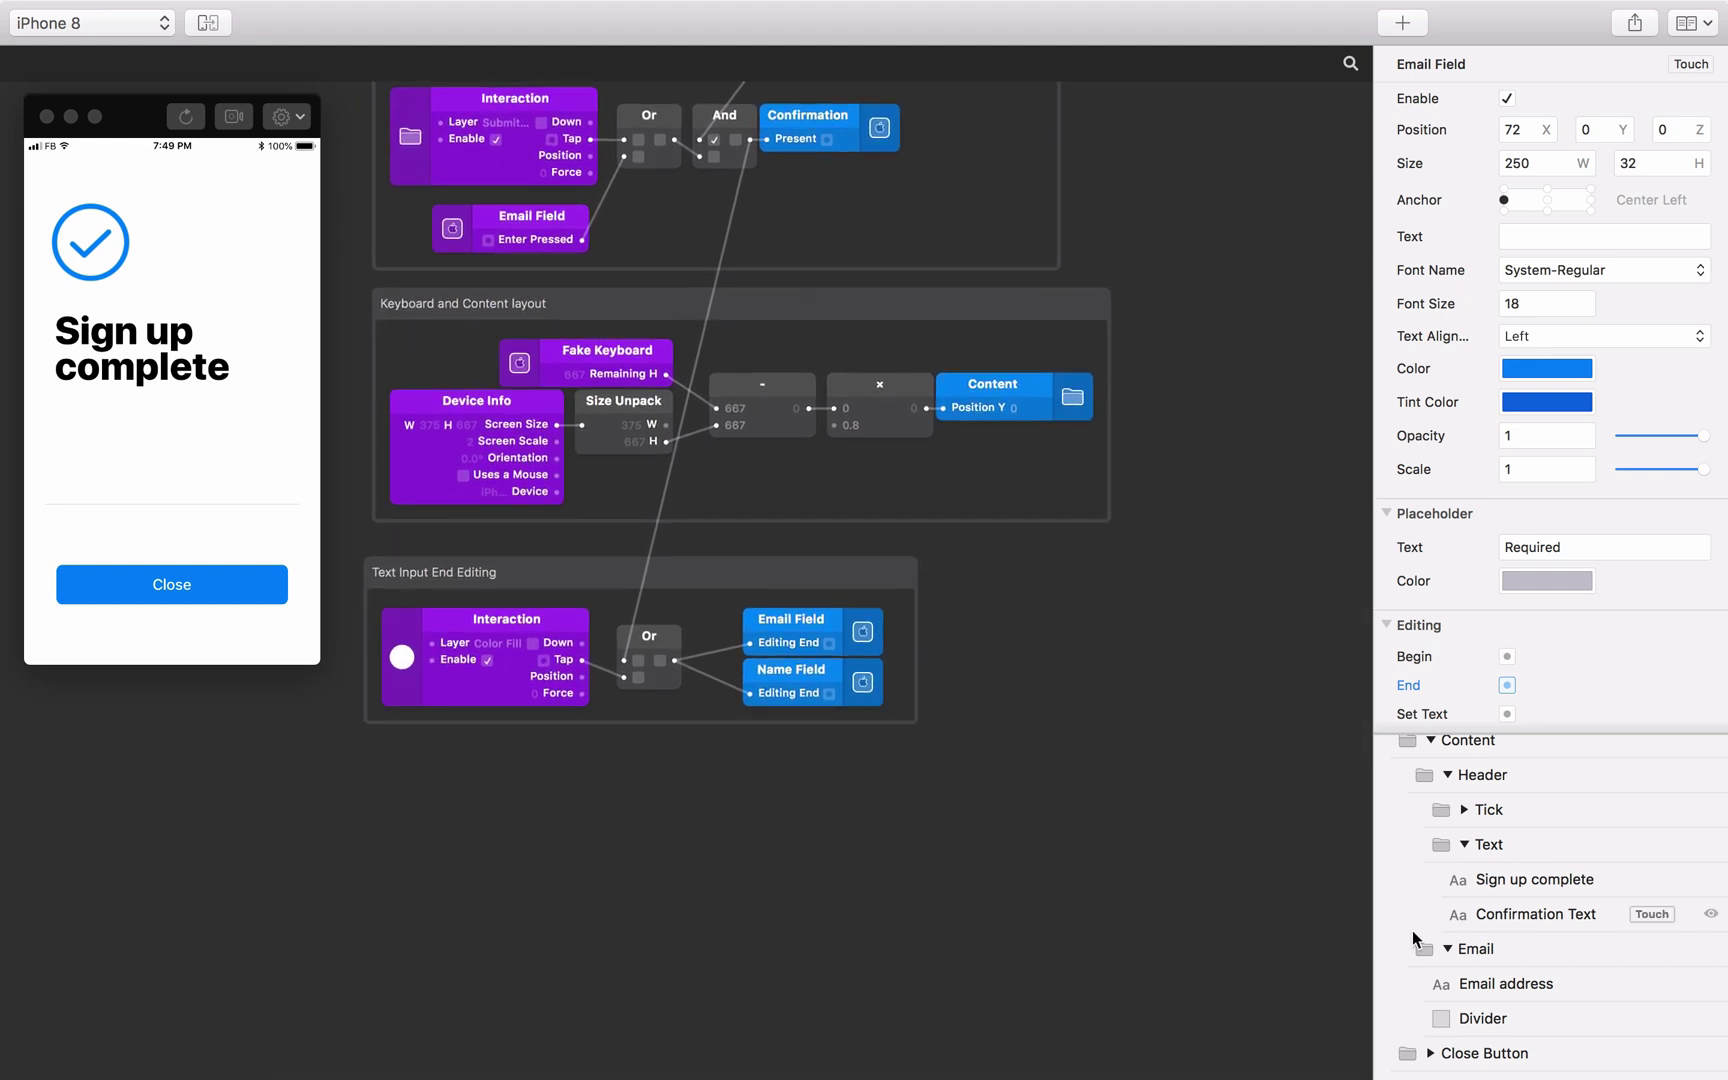
{"action": "scroll", "coordinate": [1449, 930], "scroll_direction": "down", "scroll_amount": 8}
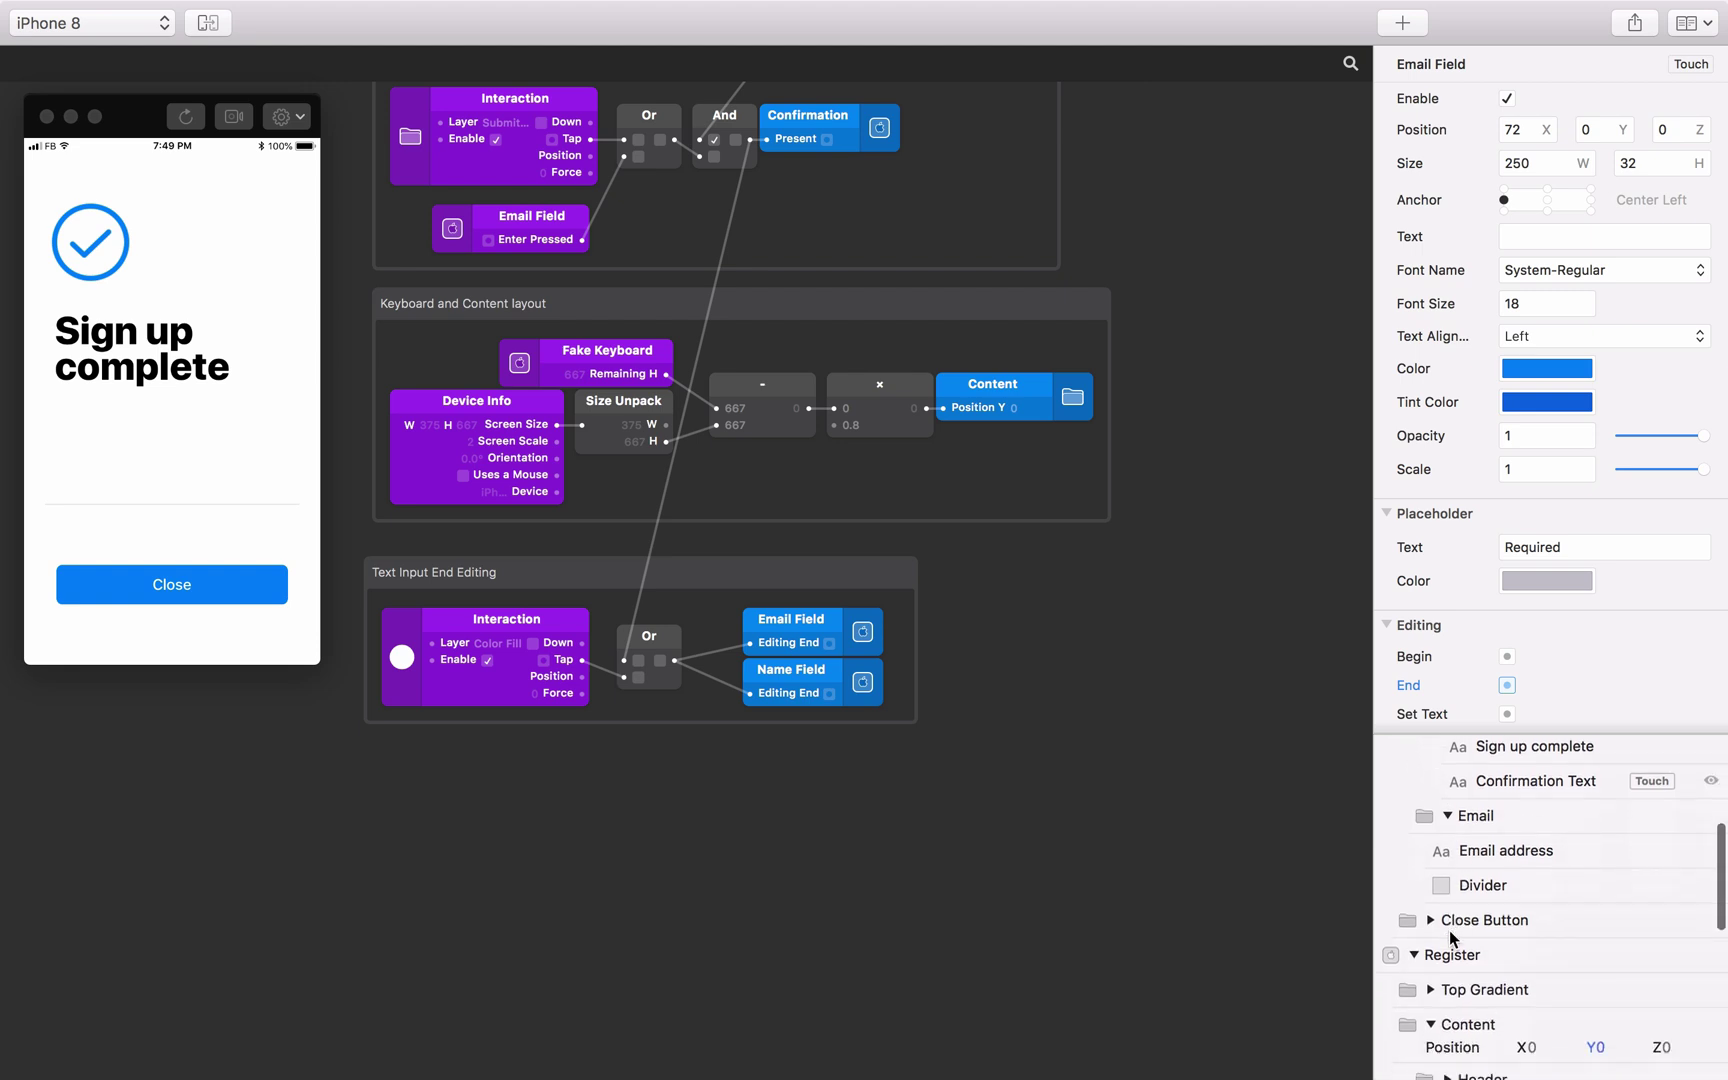
{"action": "scroll", "coordinate": [1449, 930], "scroll_direction": "down", "scroll_amount": 3}
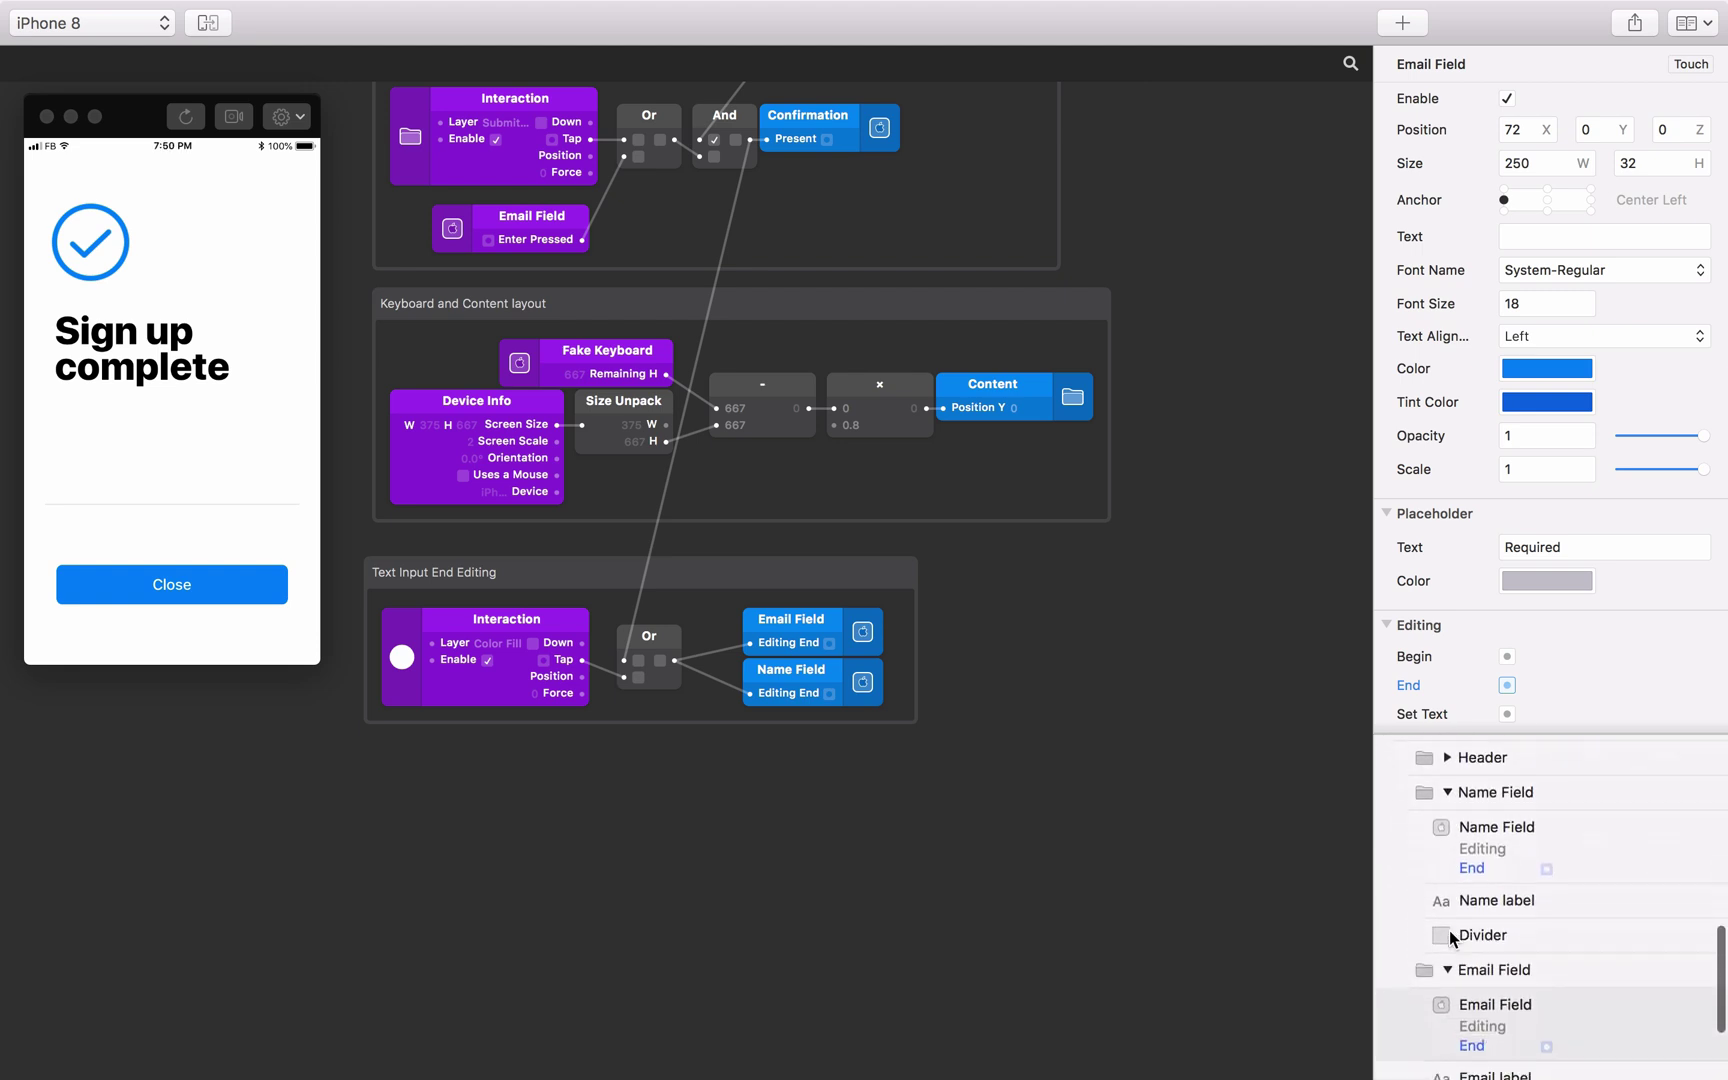
Add an Email Field Text patch on empty canvas.
{"action": "left_click", "coordinate": [1534, 995]}
{"action": "left_click", "coordinate": [1650, 1002]}
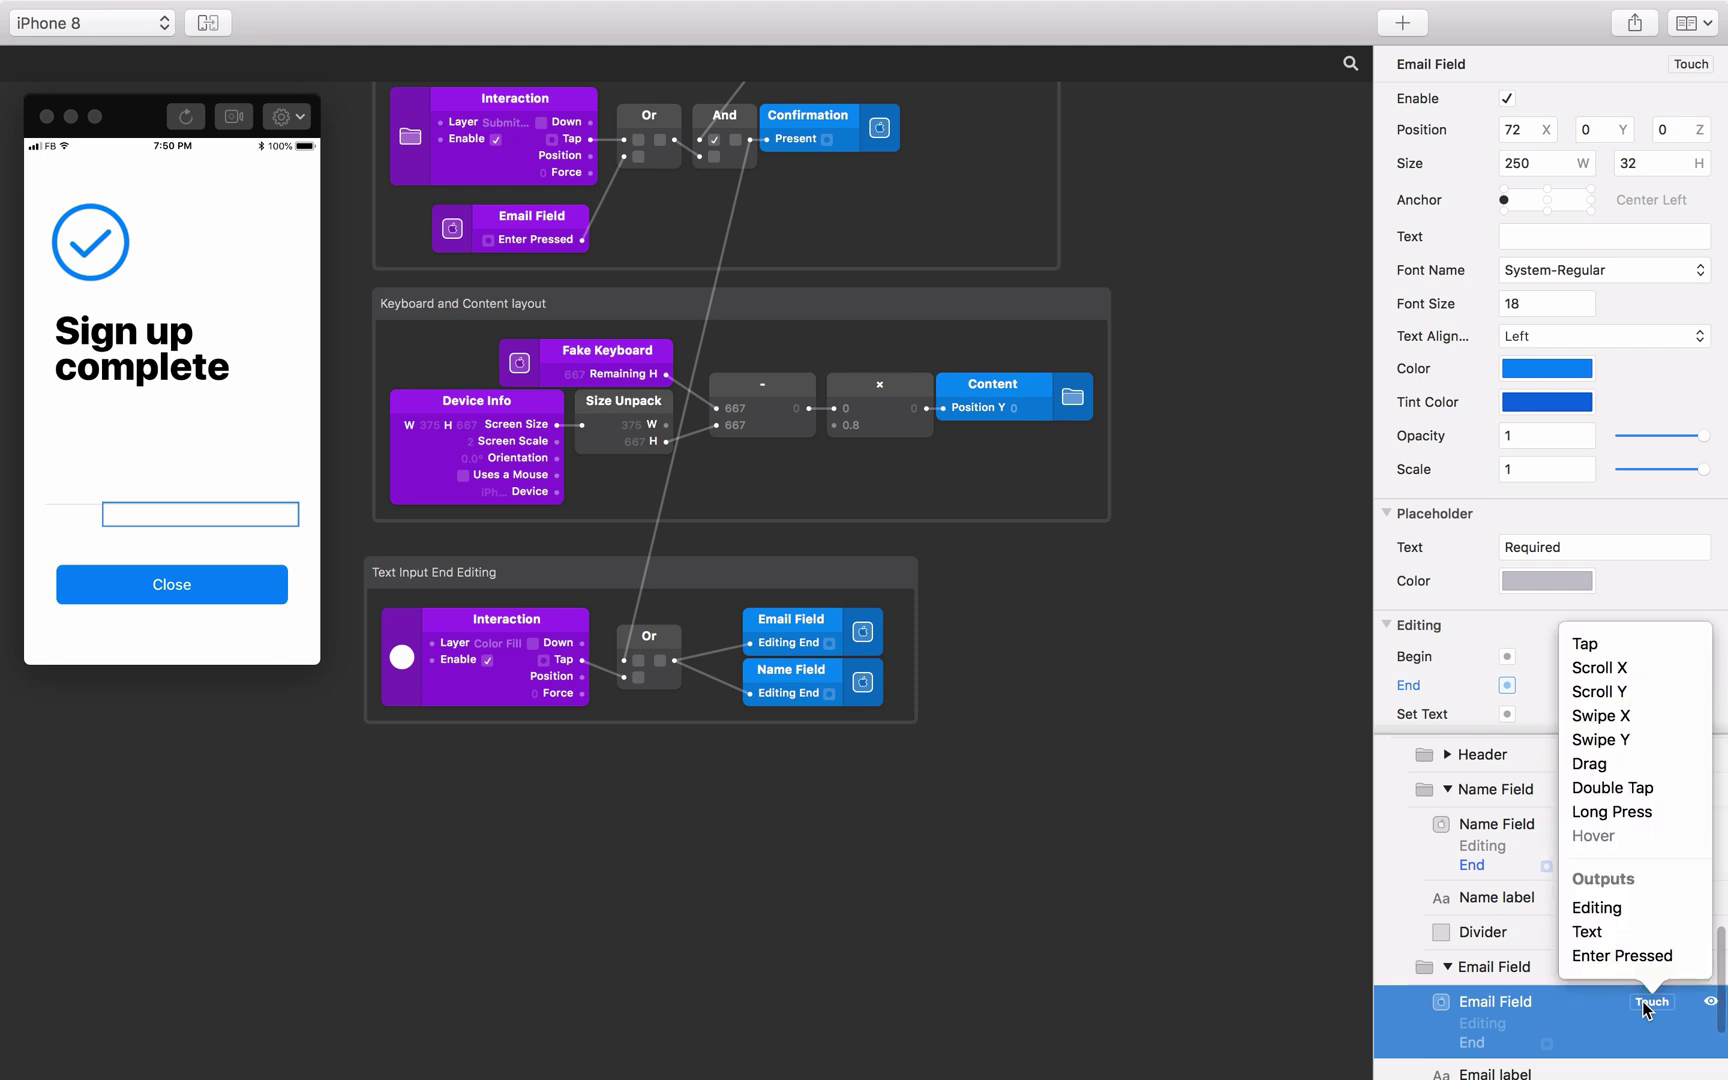
{"action": "left_click", "coordinate": [1586, 931]}
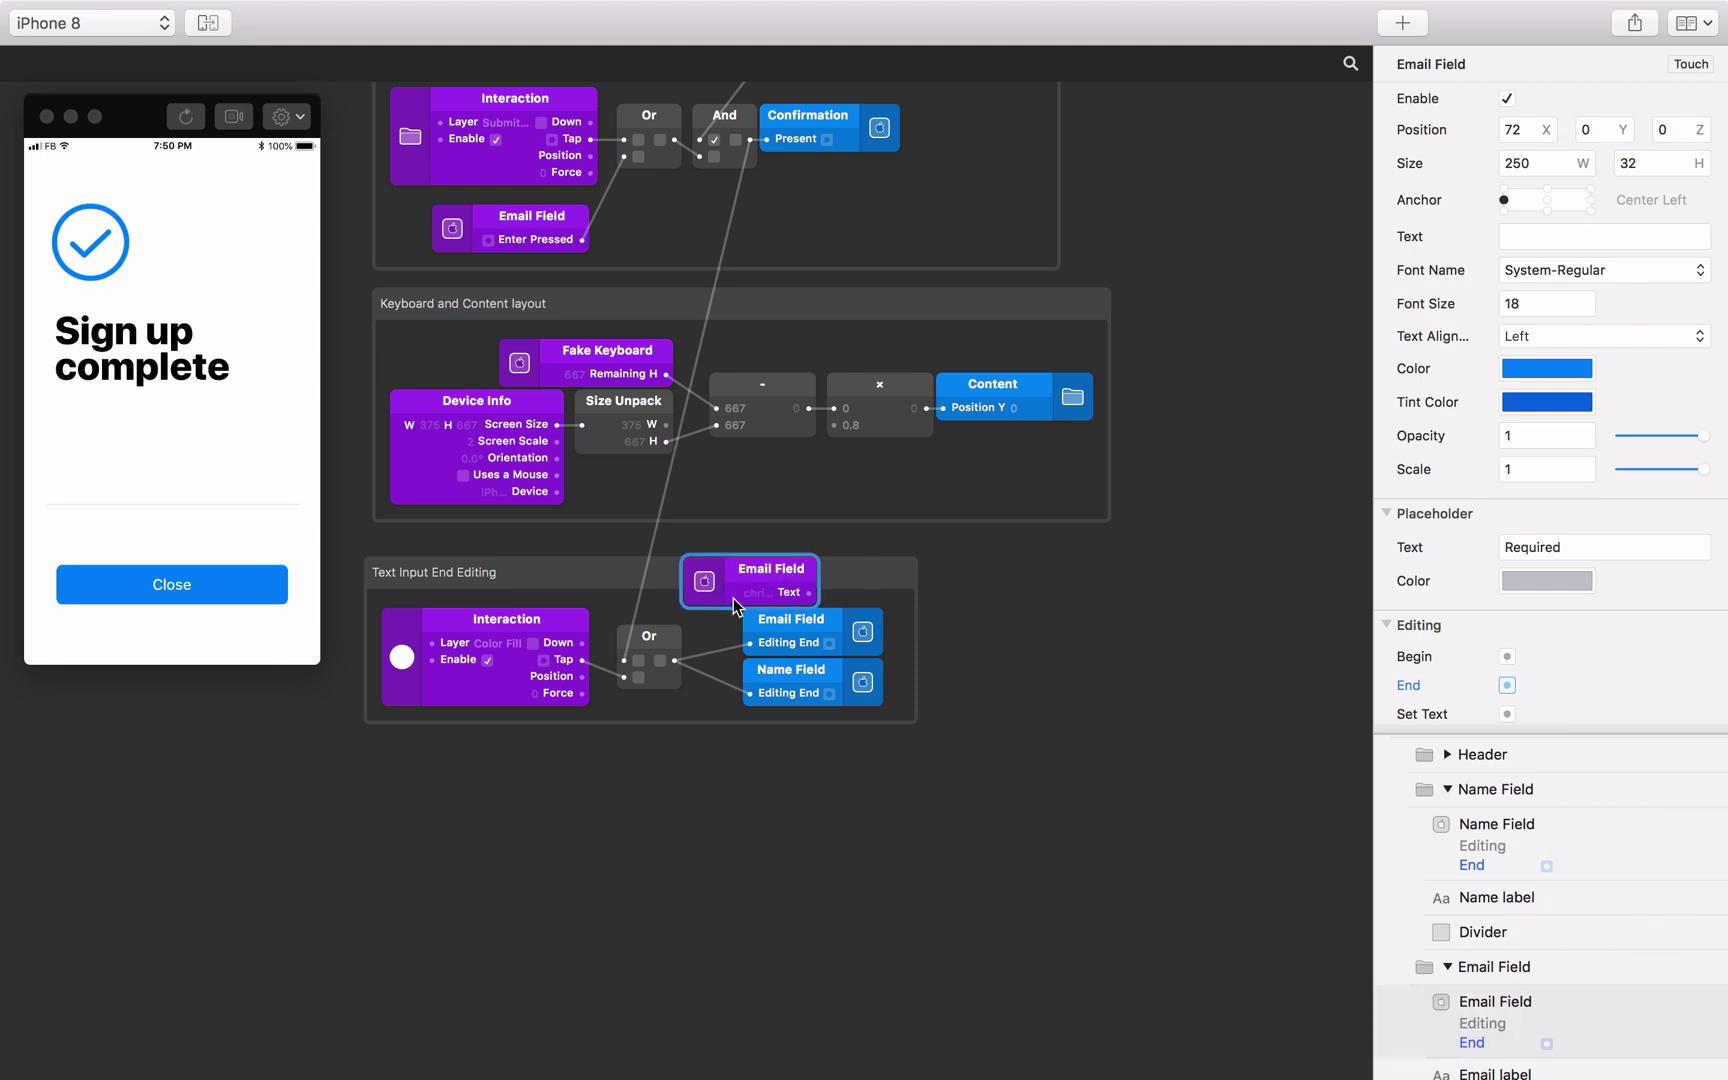
{"action": "left_click_drag", "start_coordinate": [735, 605], "coordinate": [415, 856]}
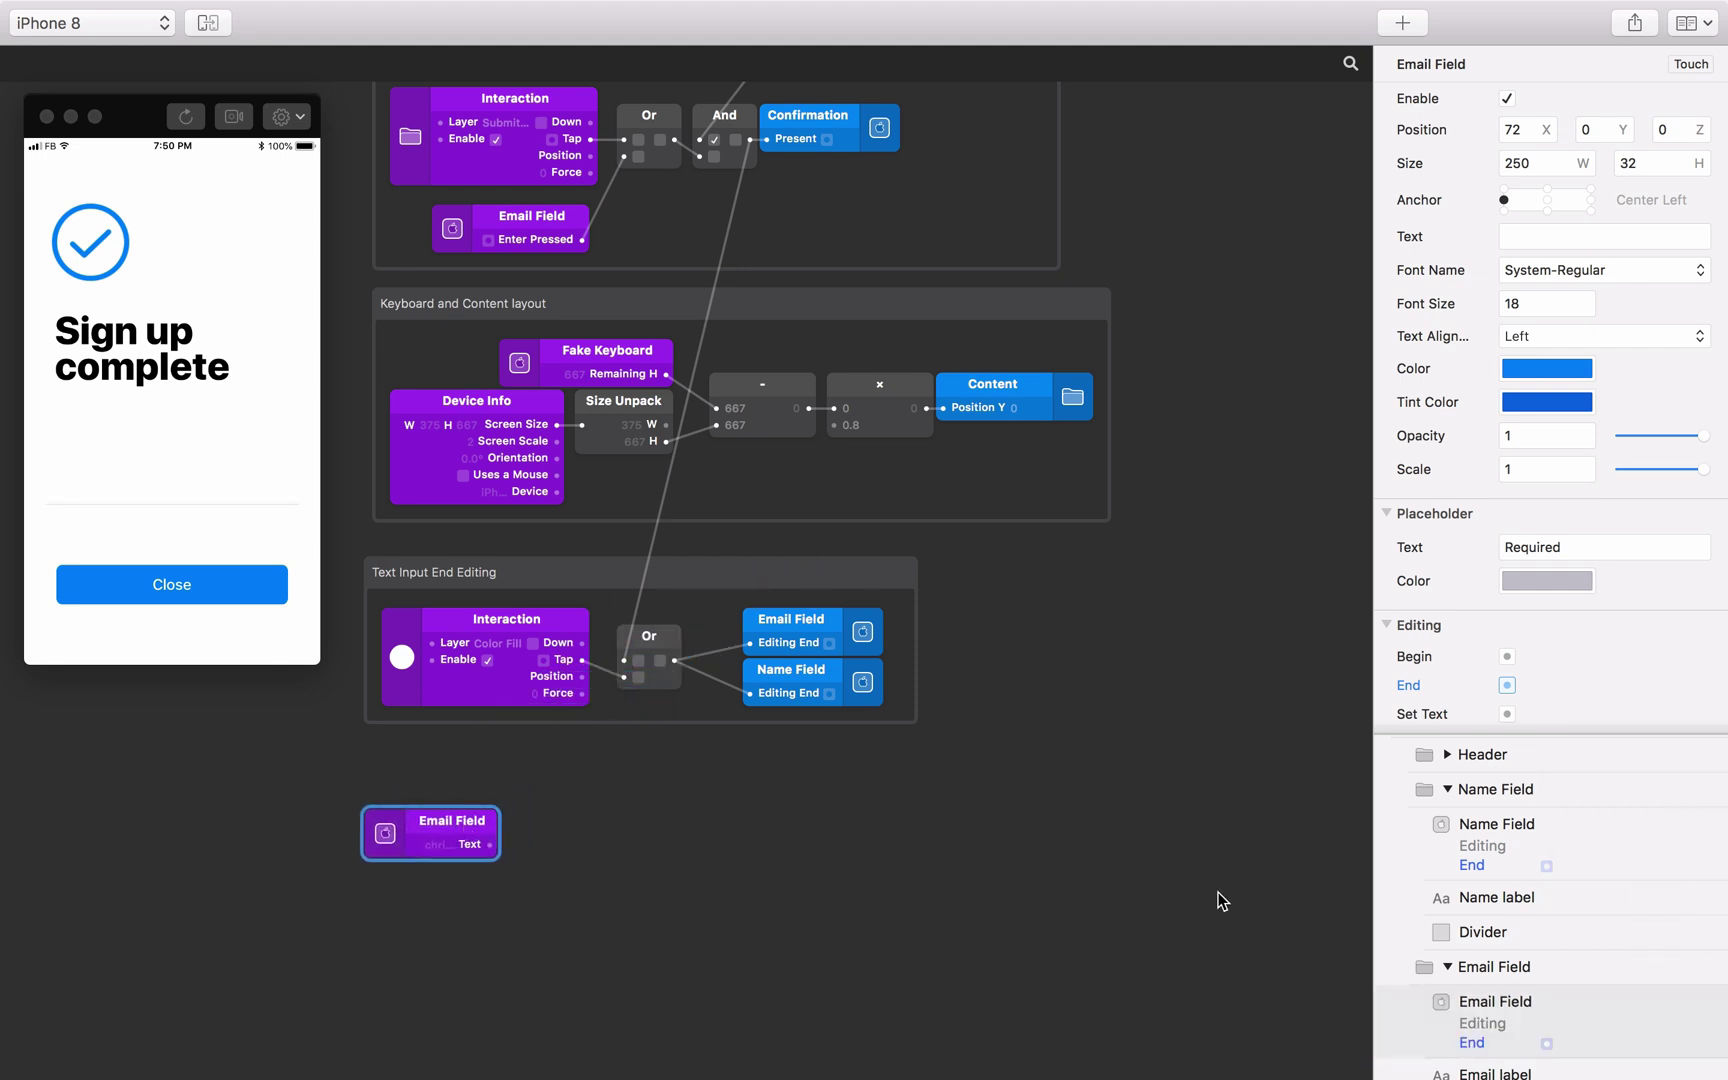
{"action": "scroll", "coordinate": [1430, 895], "scroll_direction": "up", "scroll_amount": 6}
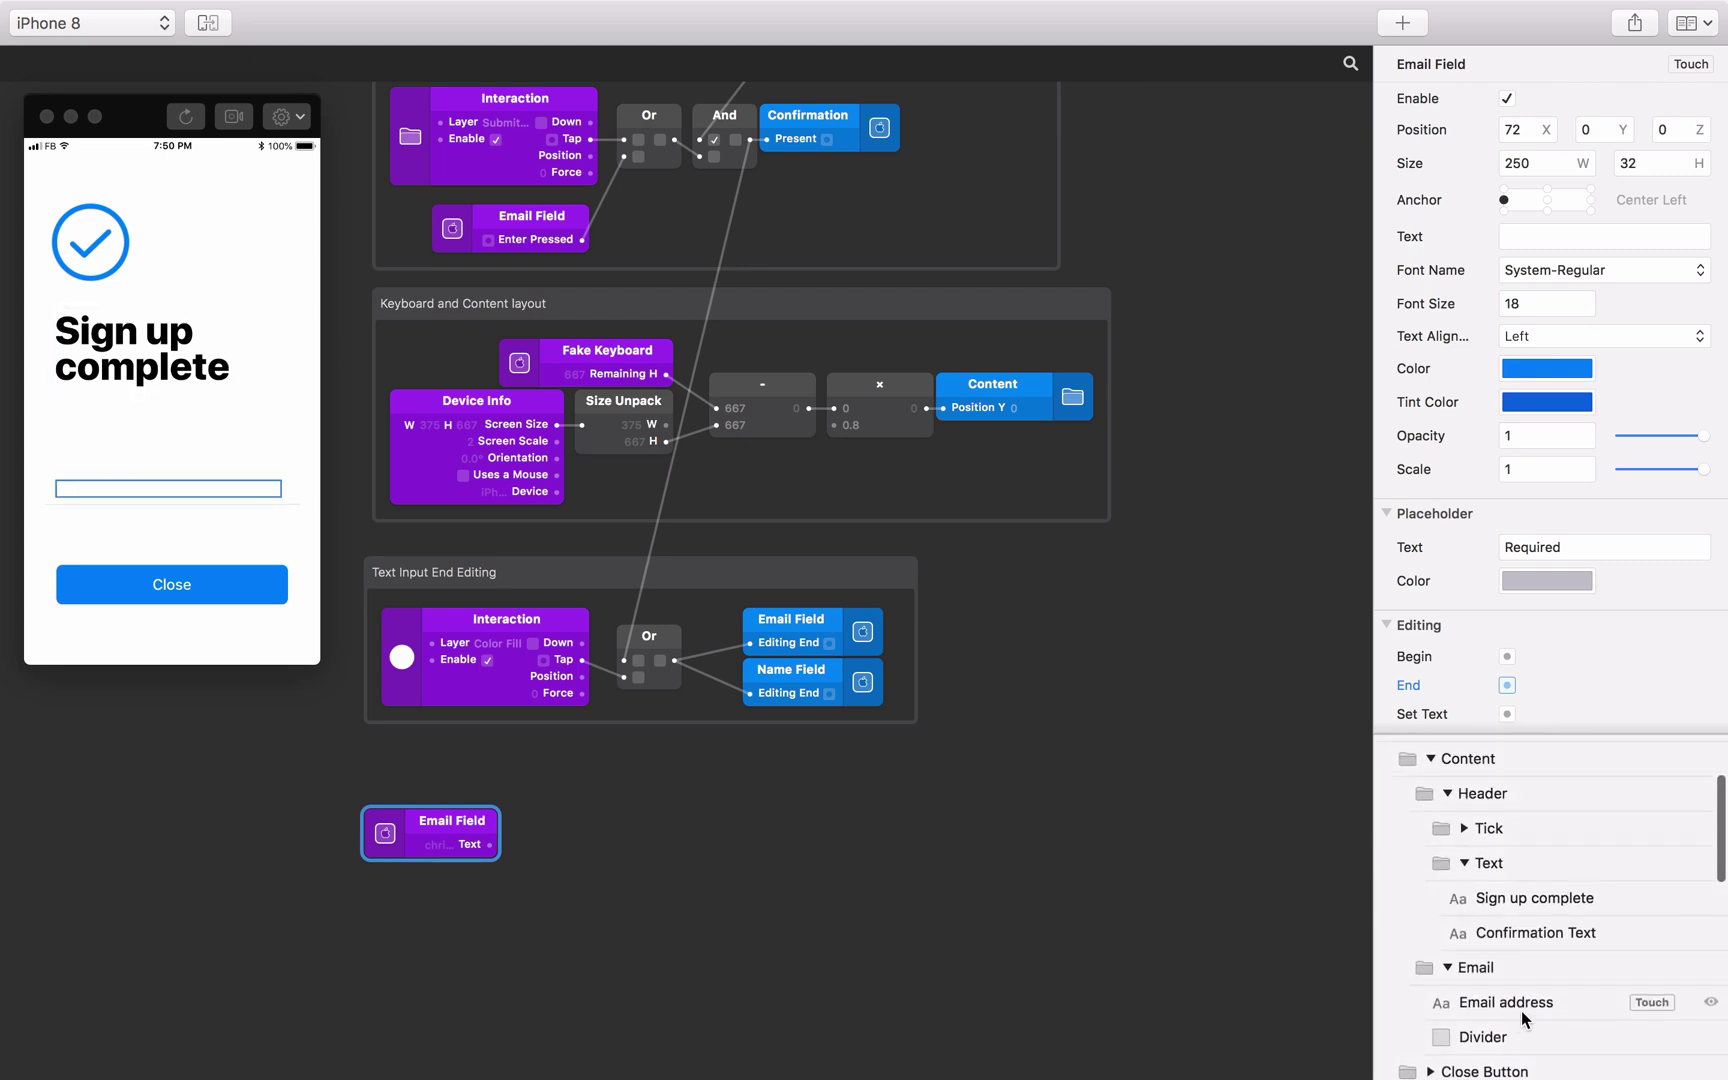
Expose the Email address layer's text as a patch and connect Email Field's Text to it.
{"action": "left_click", "coordinate": [1522, 1012]}
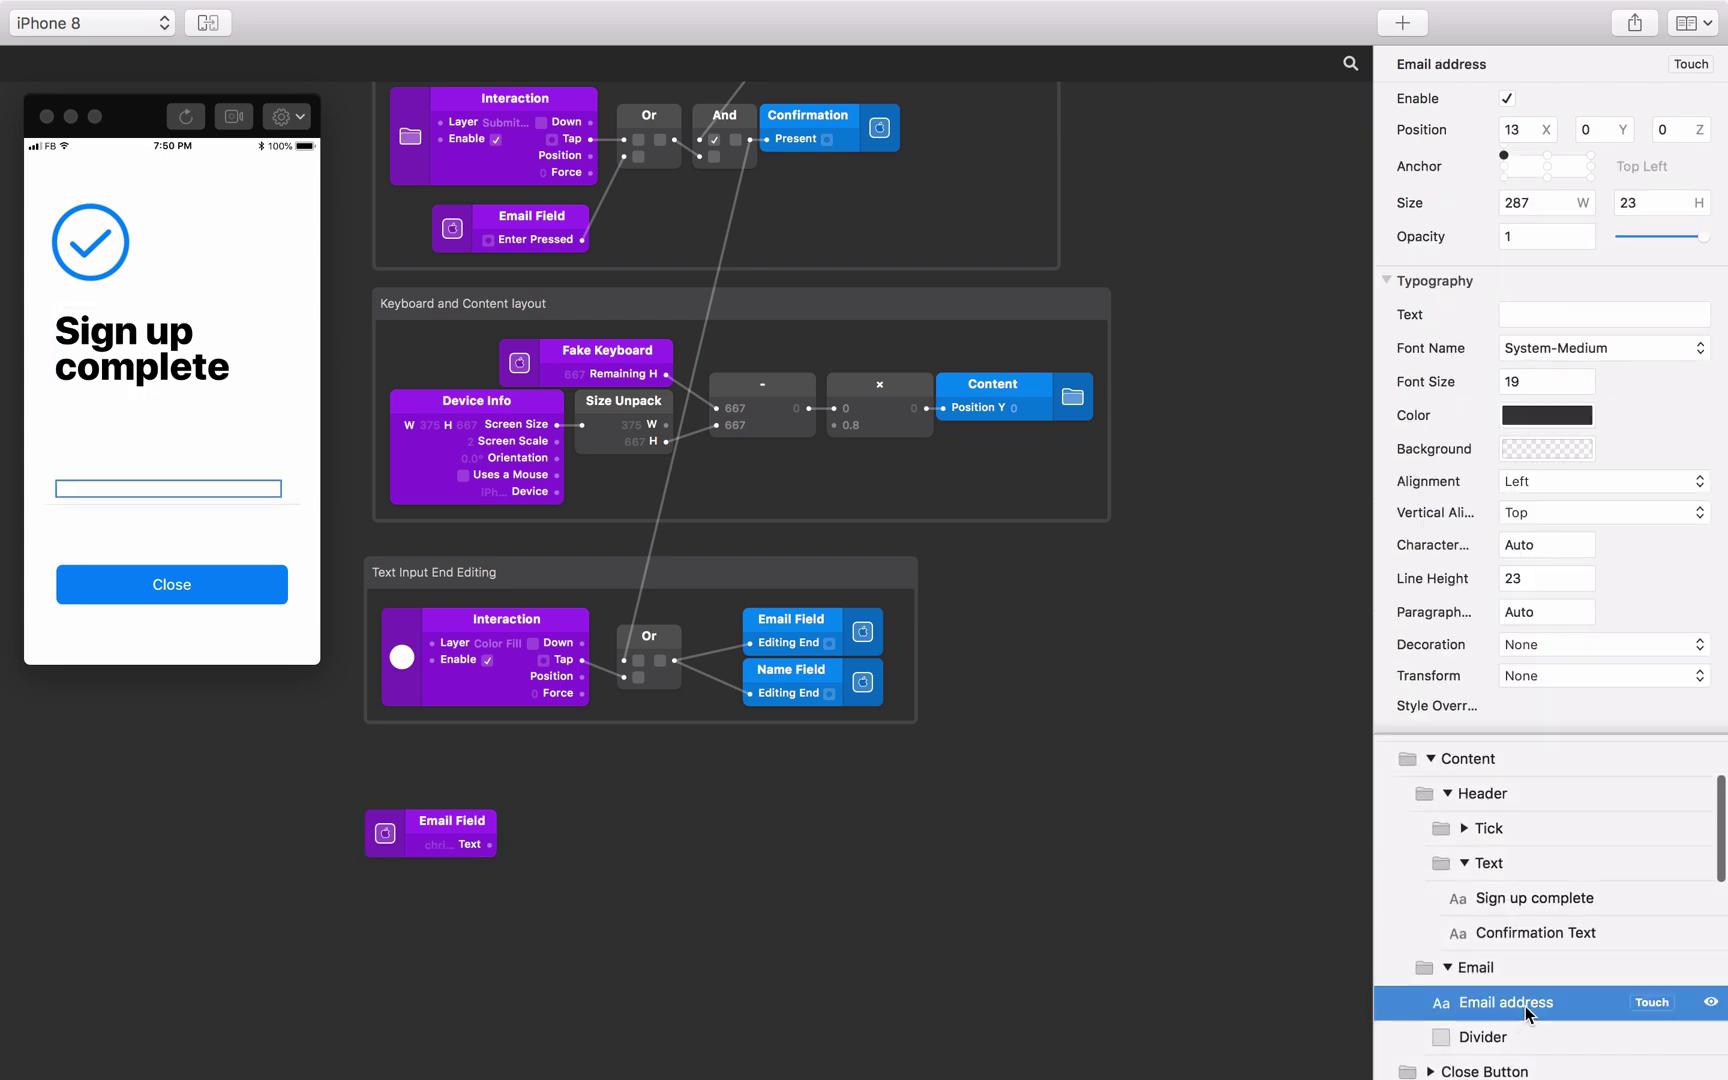
{"action": "left_click", "coordinate": [1387, 314]}
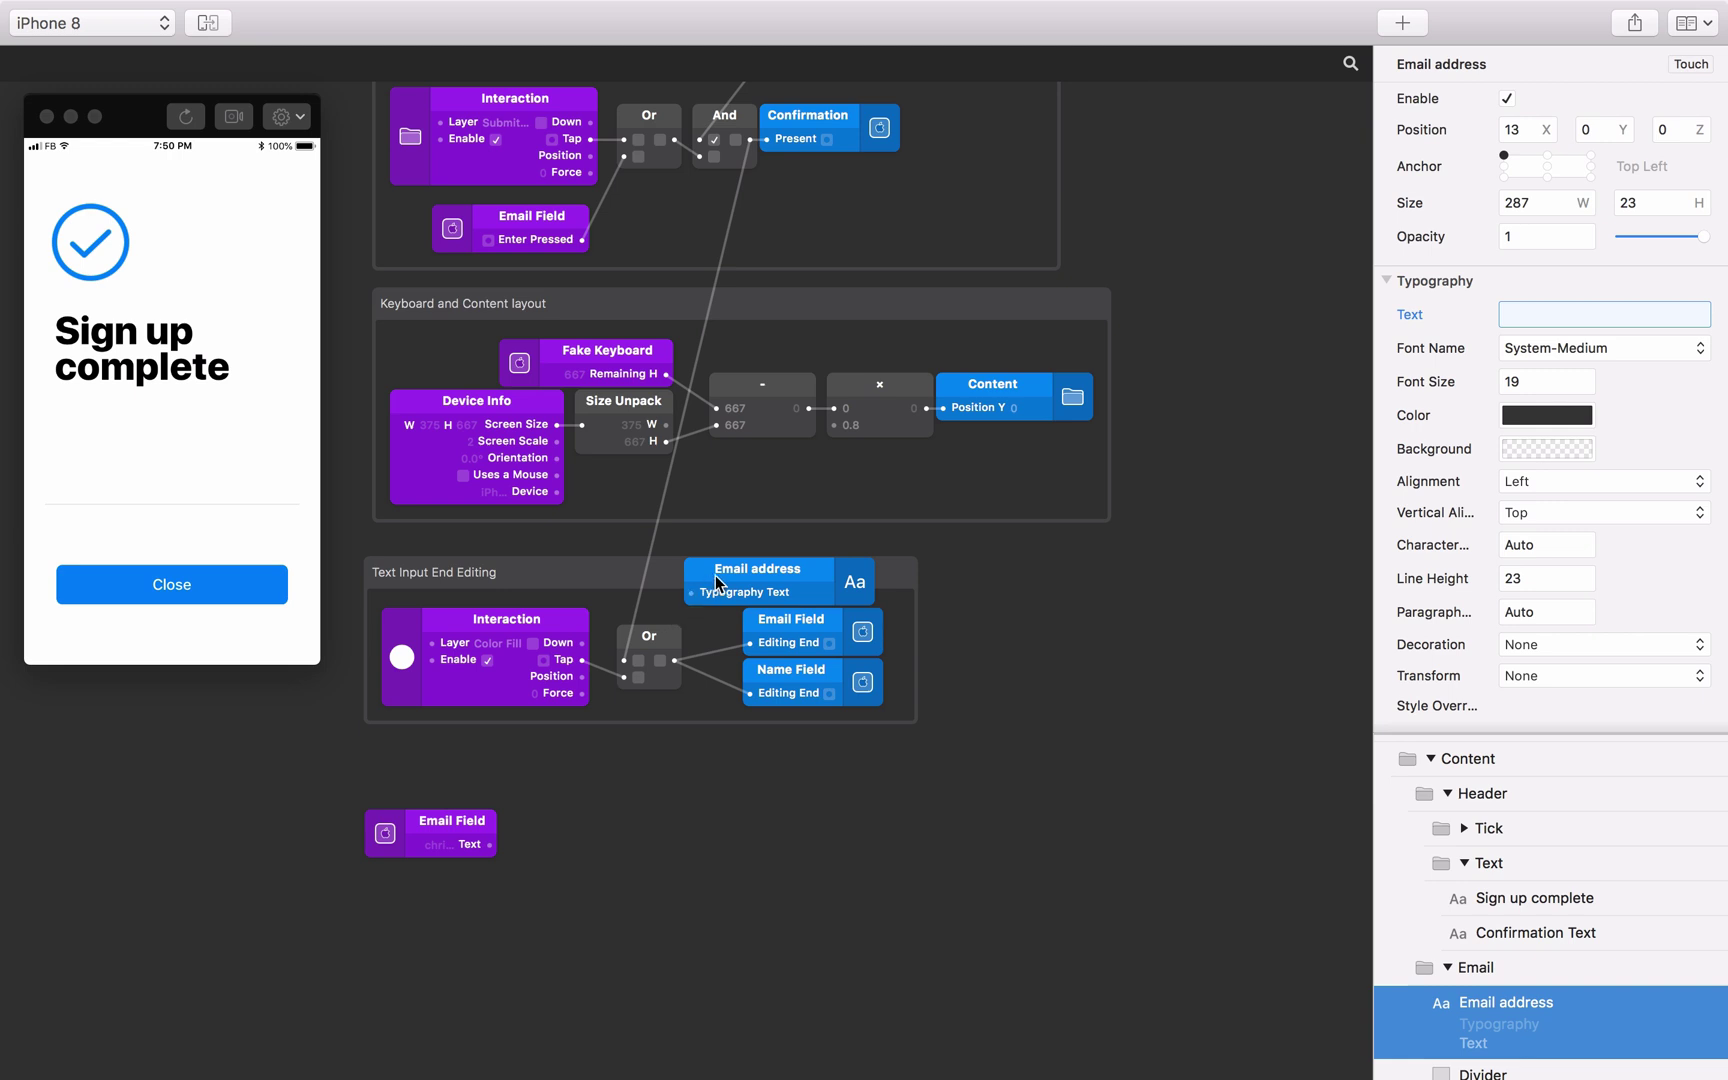
{"action": "left_click_drag", "start_coordinate": [716, 583], "coordinate": [539, 845]}
{"action": "left_click", "coordinate": [498, 848]}
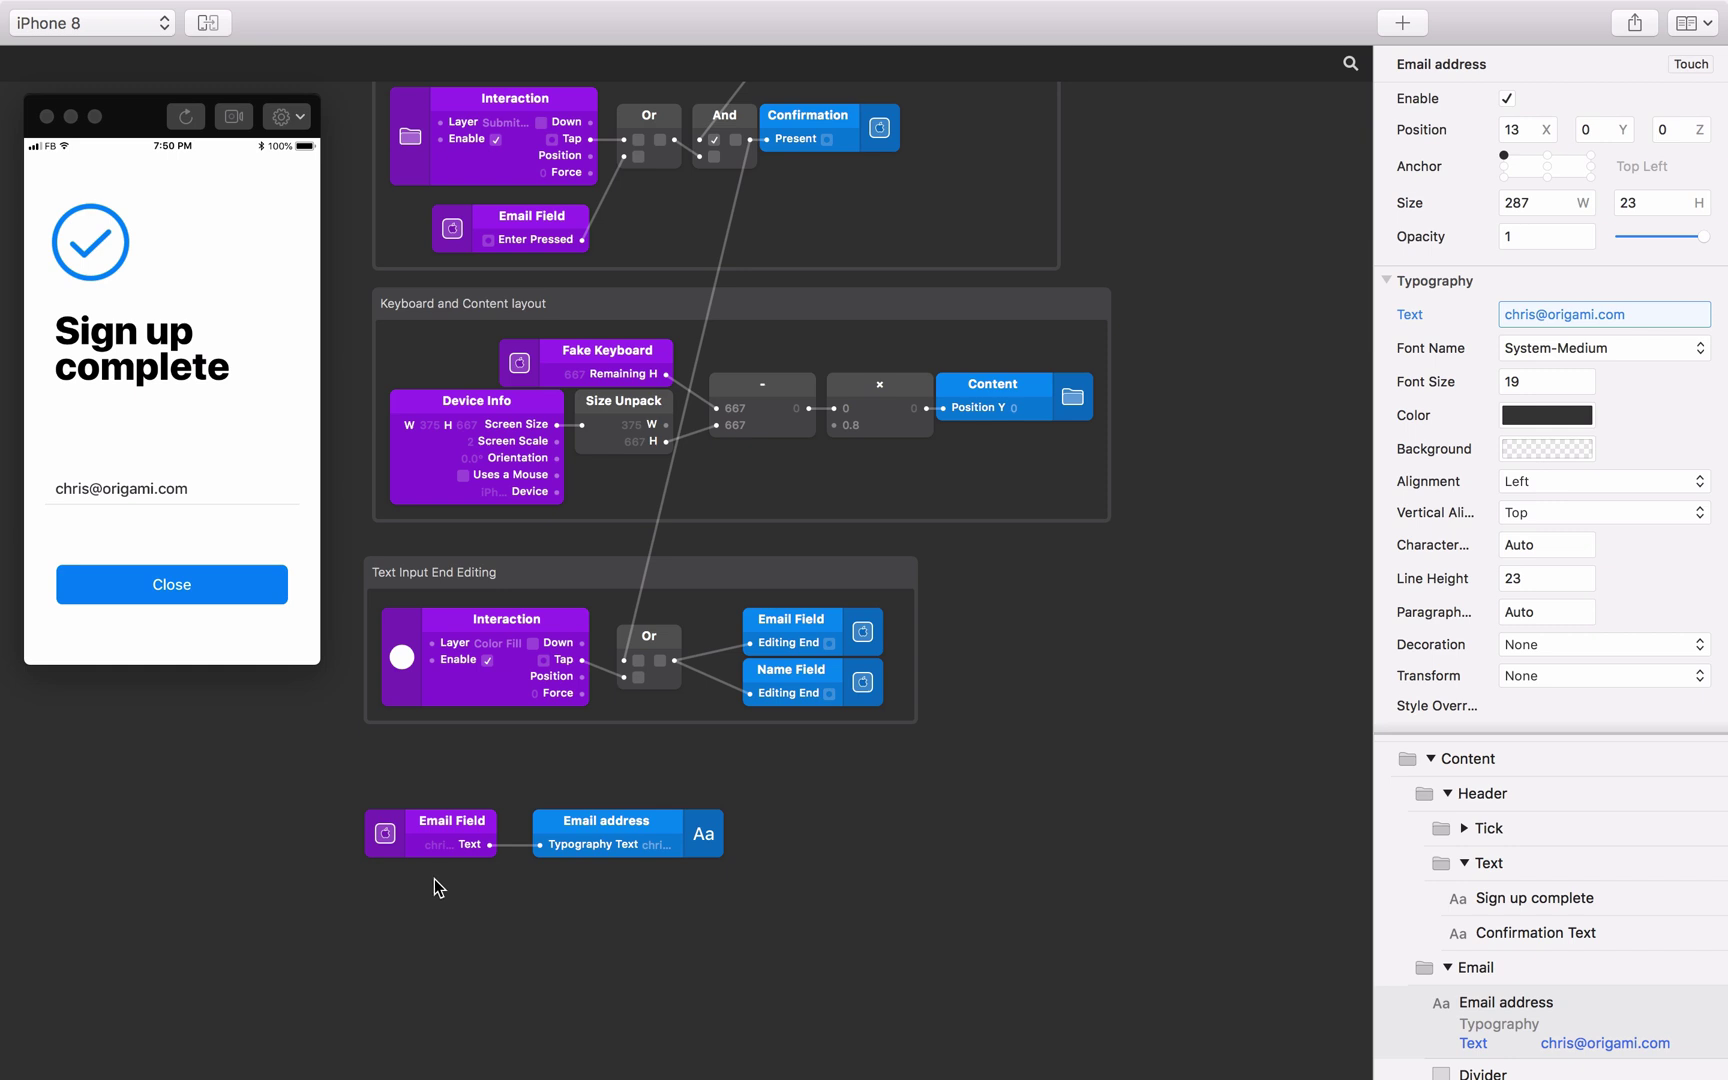
{"action": "scroll", "coordinate": [433, 878], "scroll_direction": "down", "scroll_amount": 3}
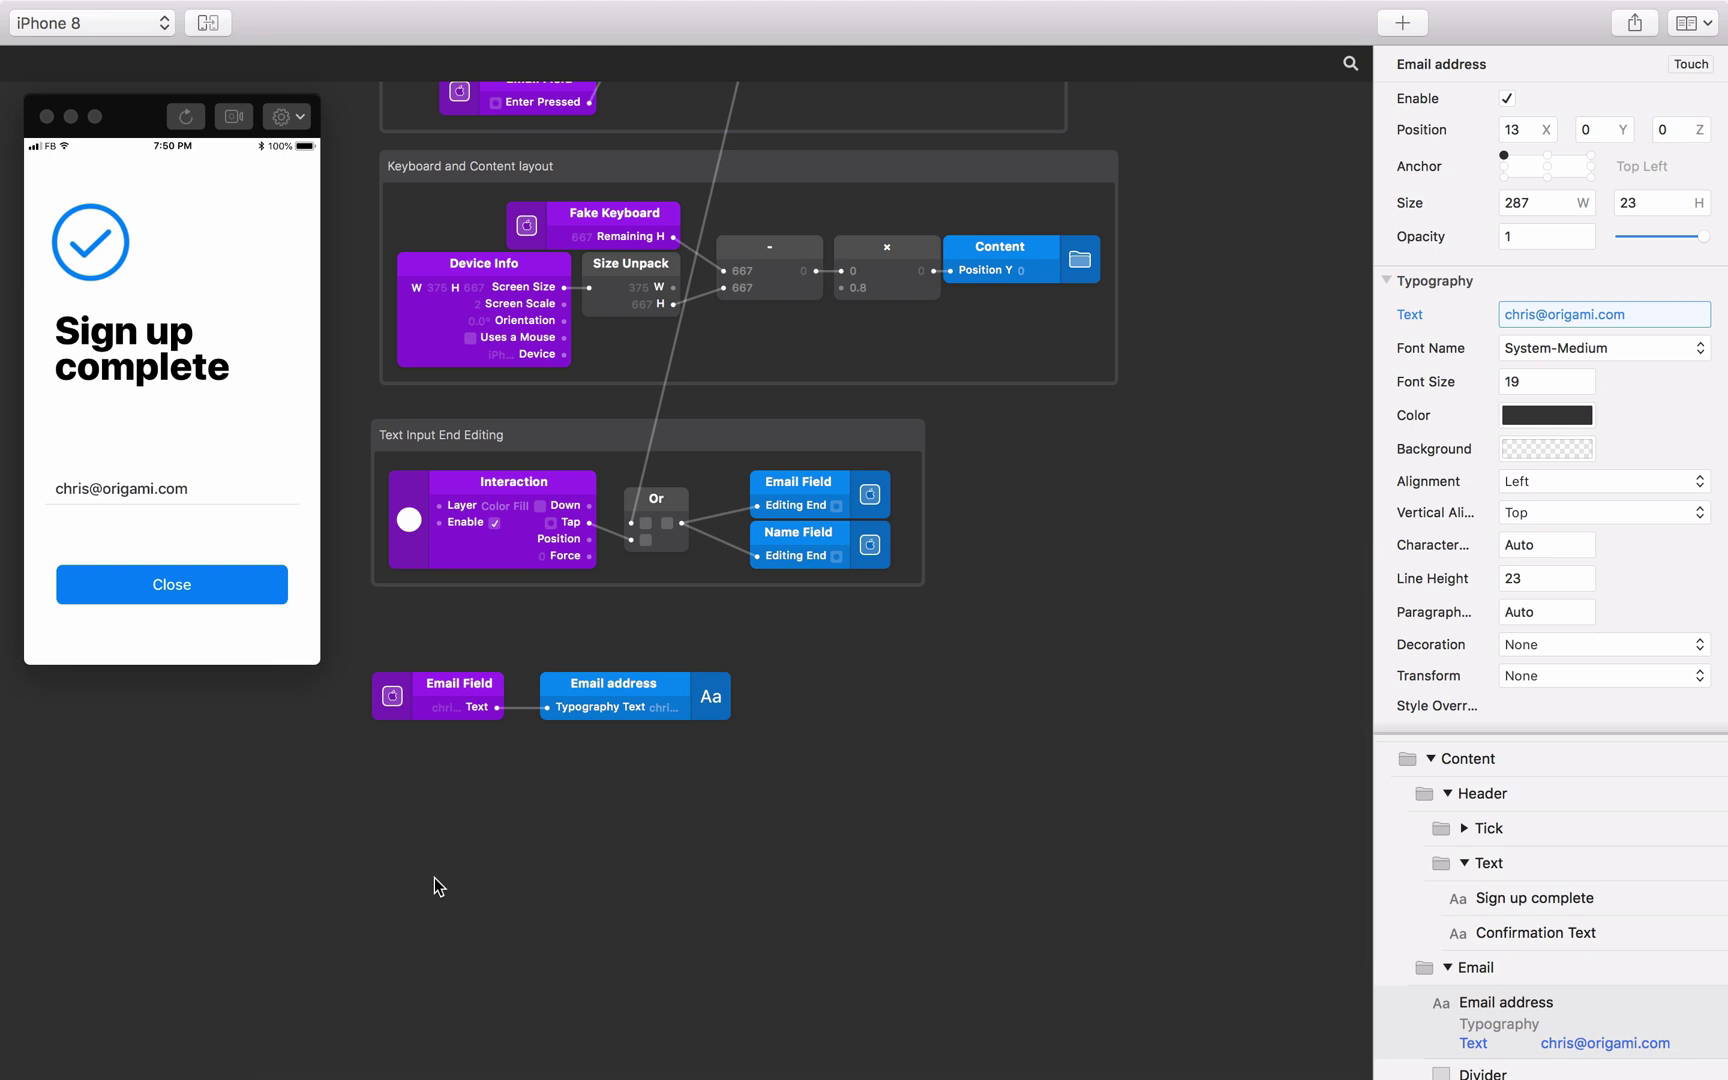
Add a + patch set to Text type with three inputs.
{"action": "double_click", "coordinate": [433, 864]}
{"action": "type", "text": "+"}
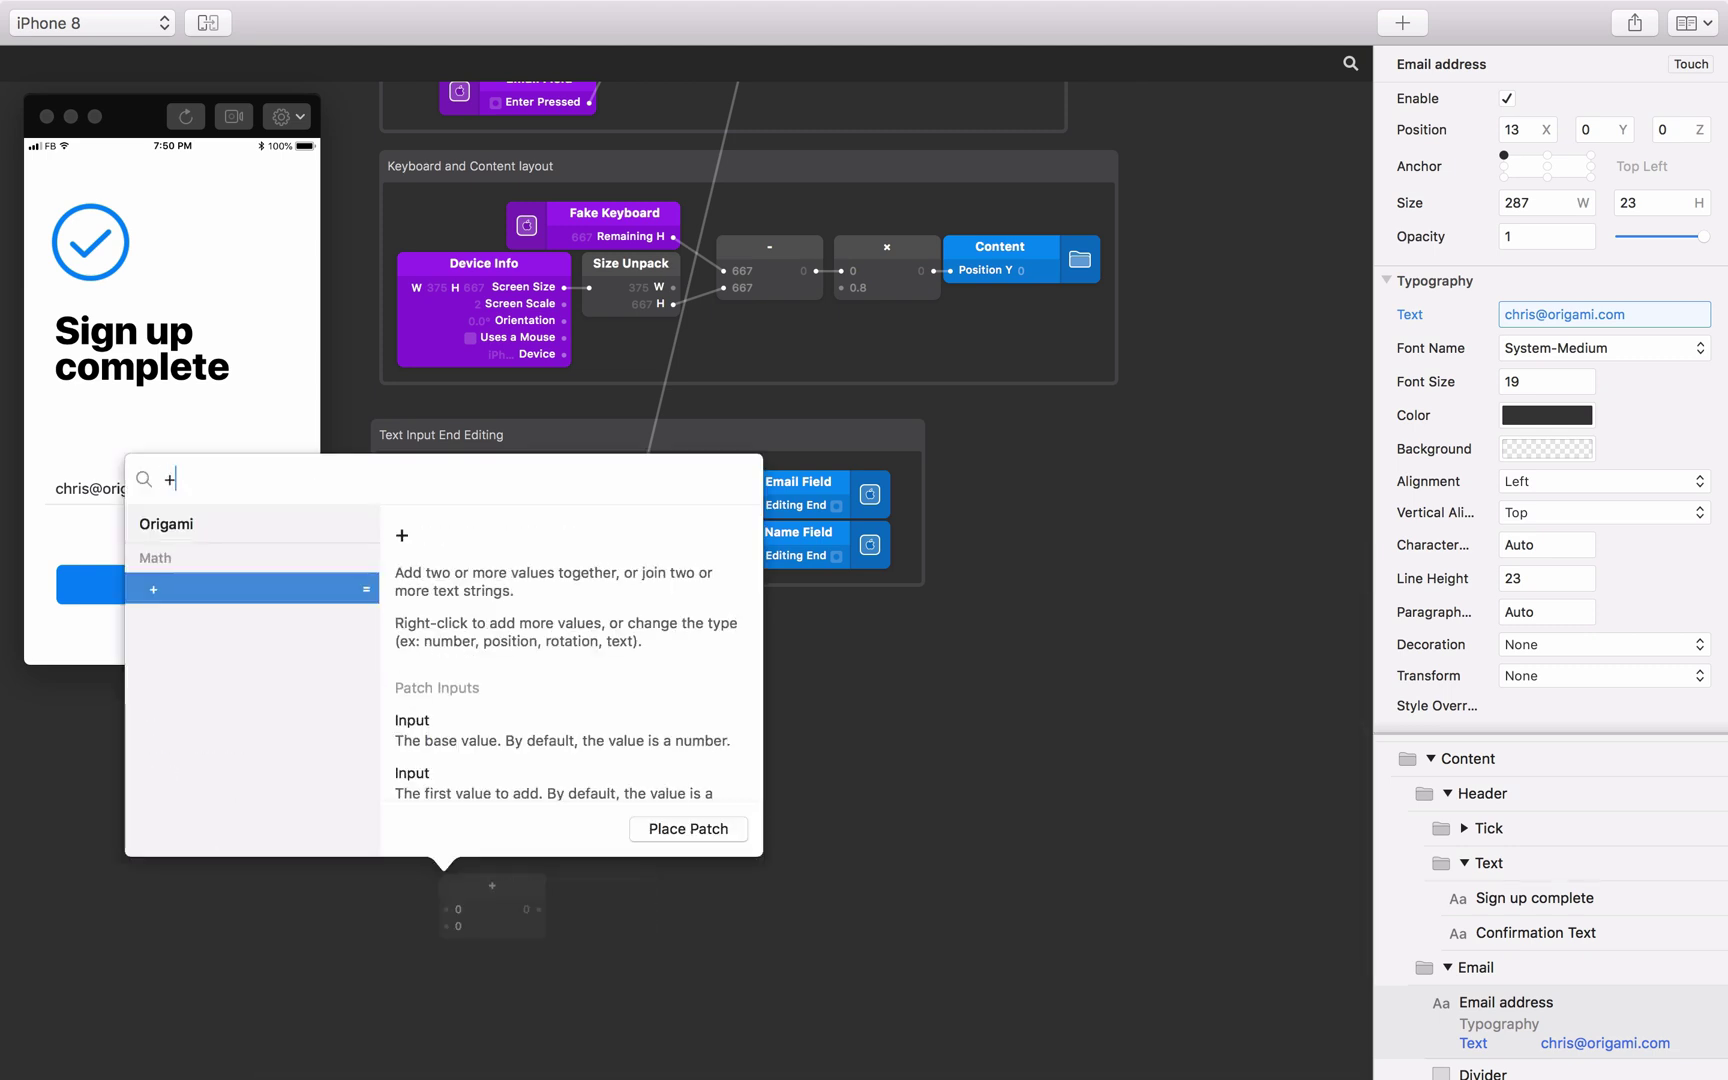
{"action": "key", "text": "Return"}
{"action": "left_click", "coordinate": [452, 873]}
{"action": "right_click", "coordinate": [459, 879]}
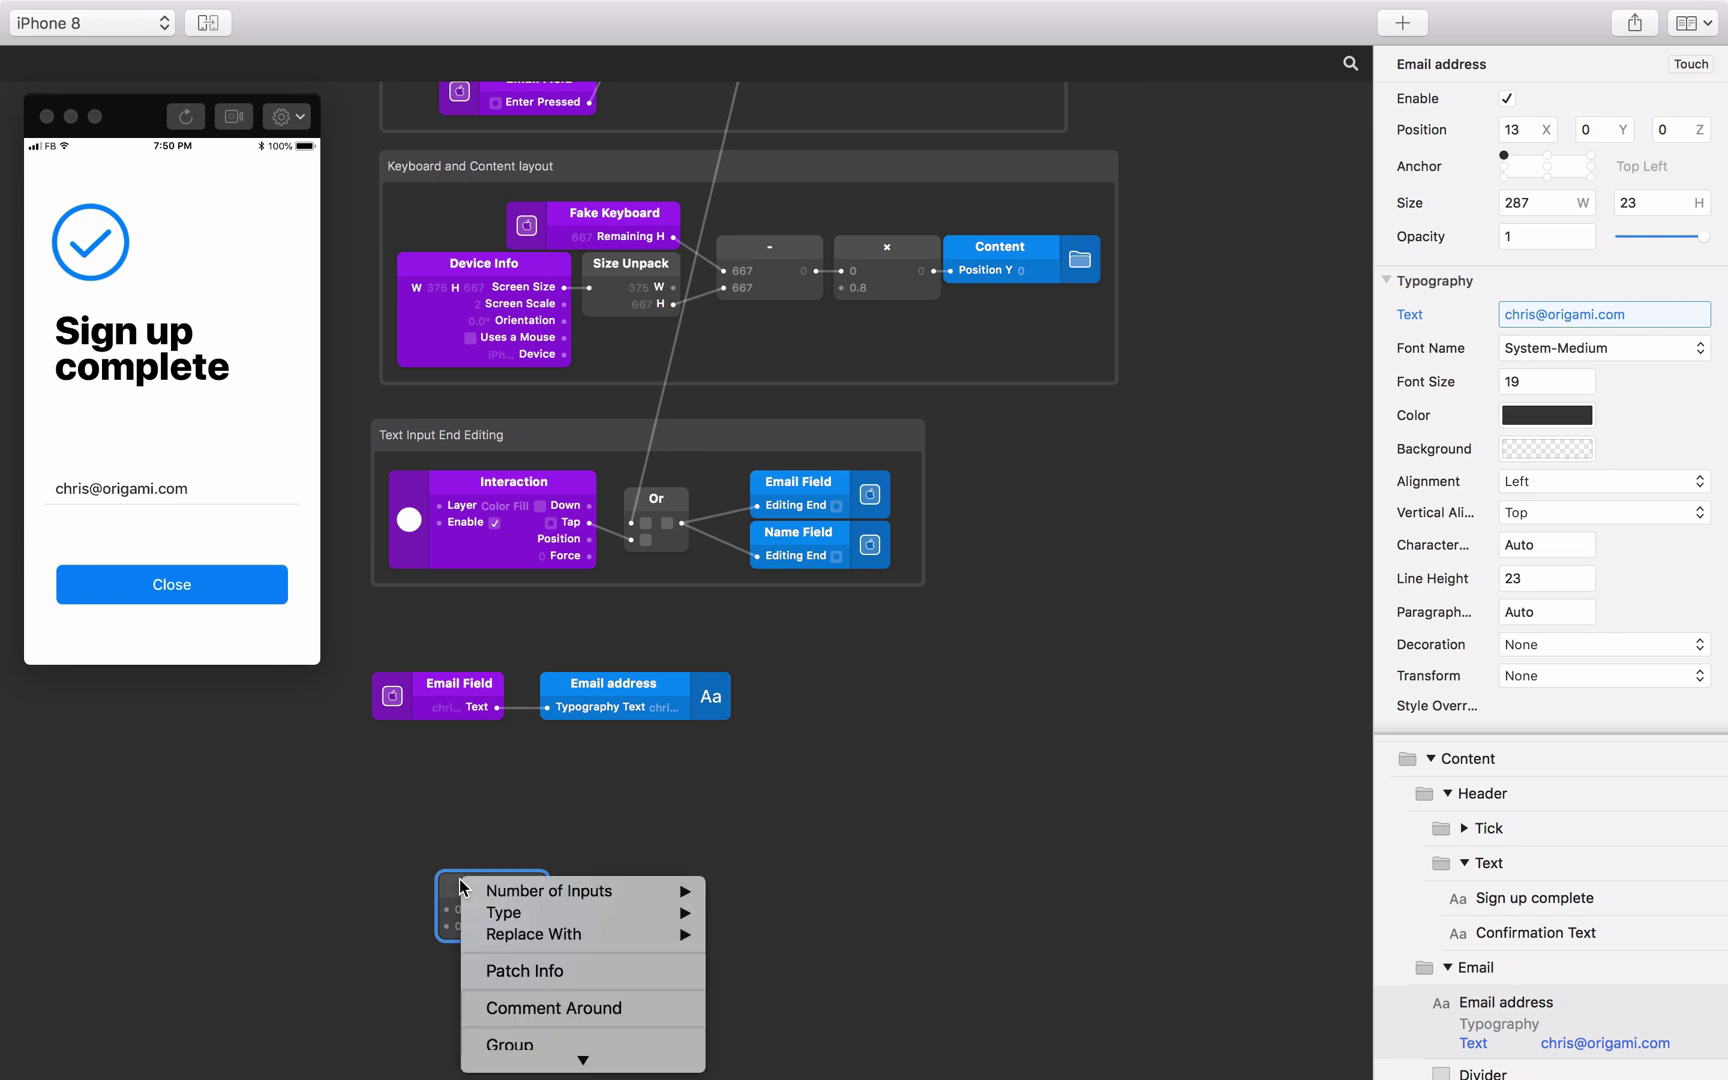
{"action": "mouse_move", "coordinate": [505, 912]}
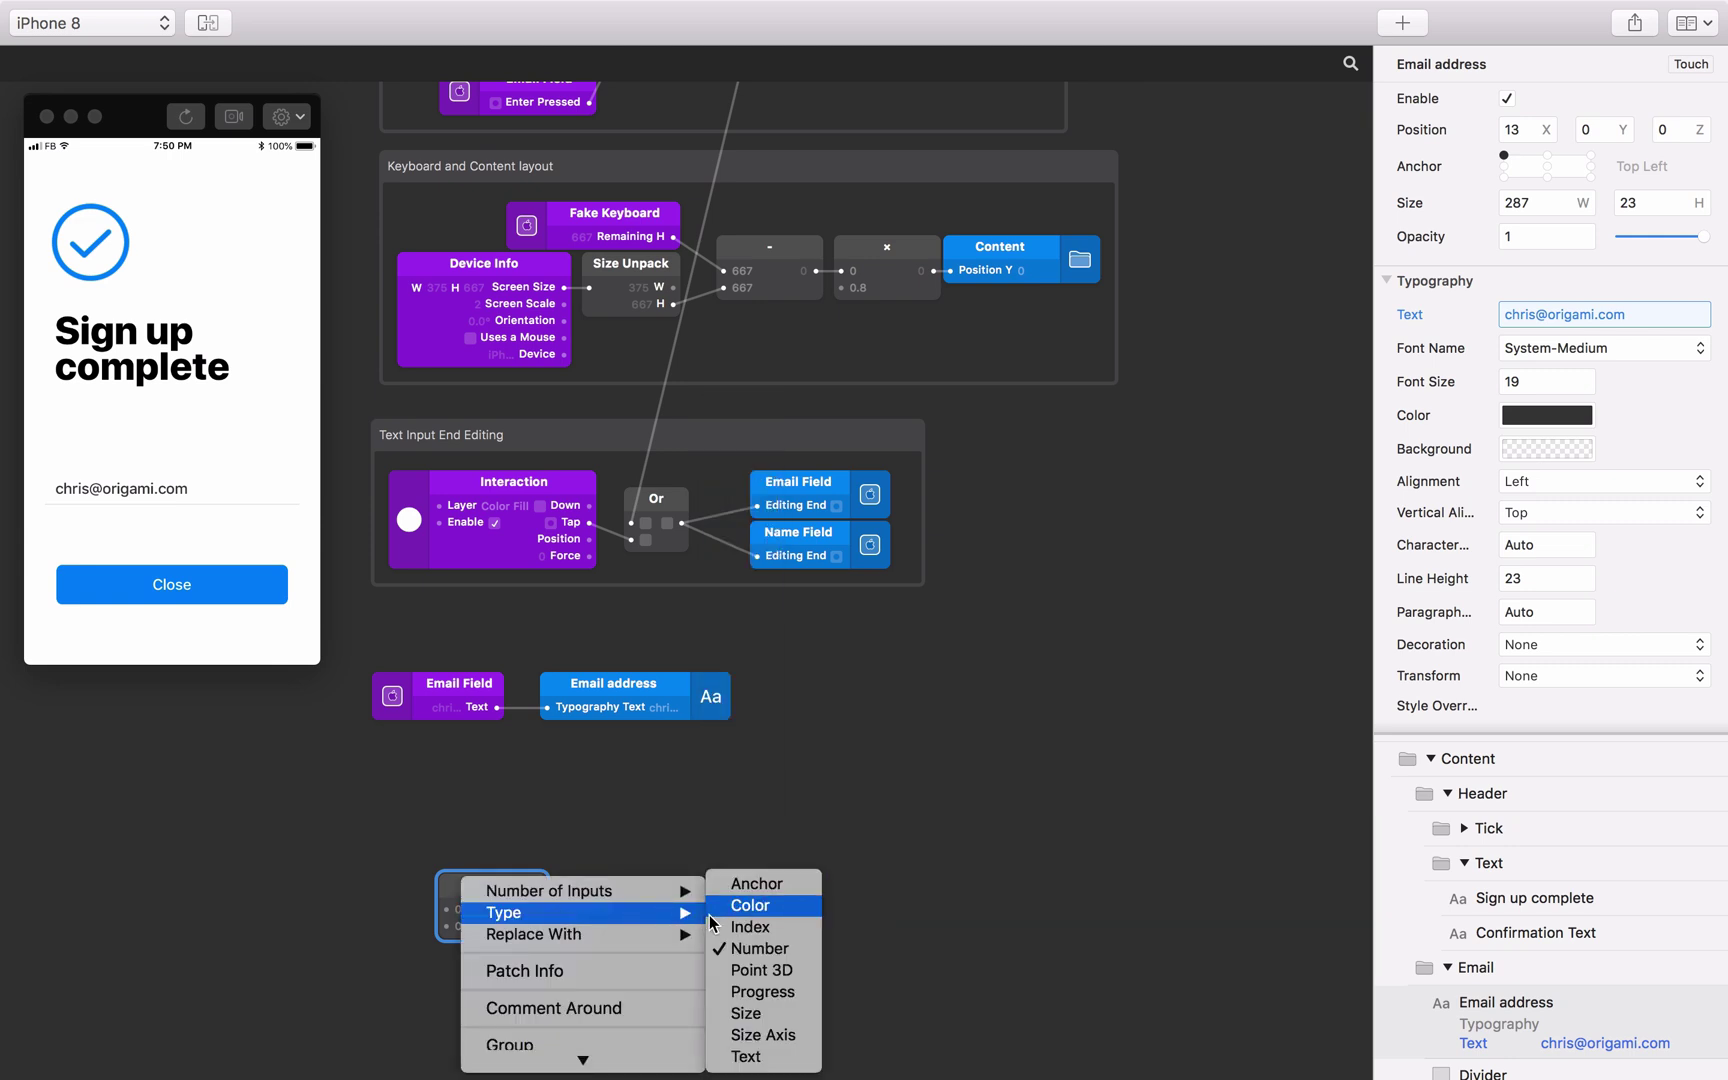
{"action": "left_click", "coordinate": [752, 1061]}
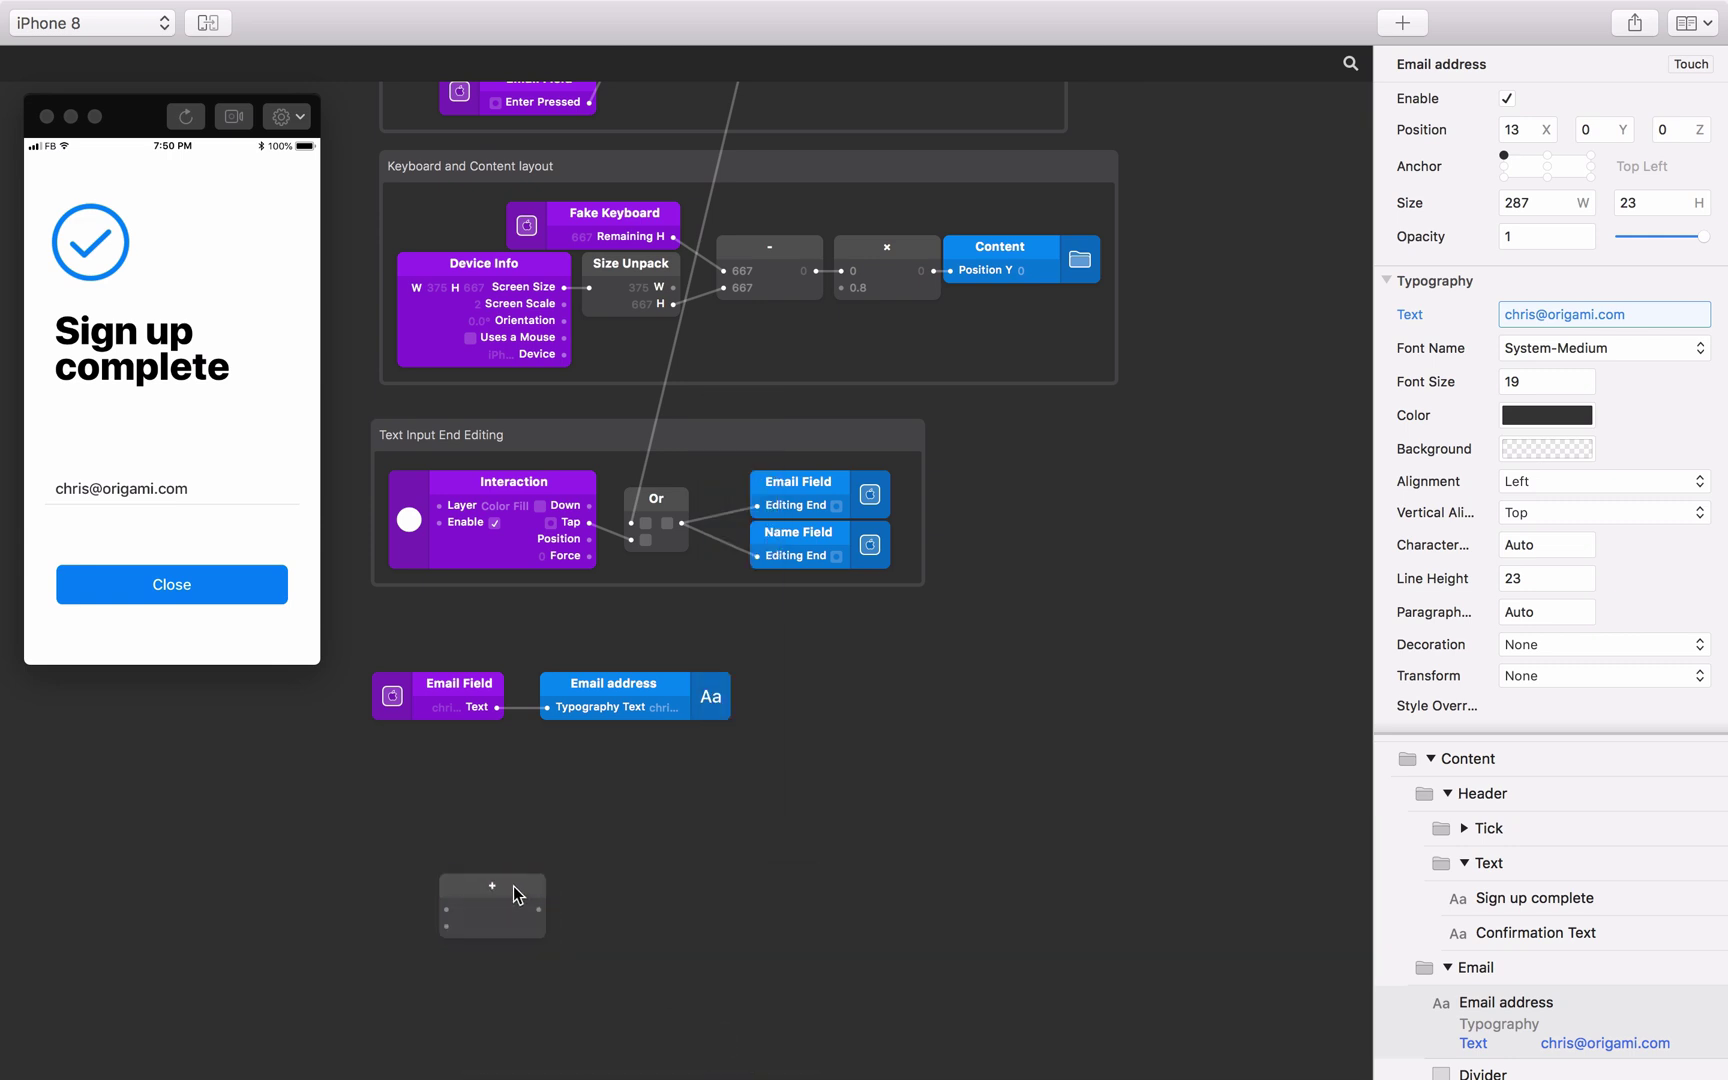
{"action": "left_click_drag", "start_coordinate": [516, 893], "coordinate": [566, 786]}
{"action": "right_click", "coordinate": [566, 786]}
{"action": "mouse_move", "coordinate": [609, 797]}
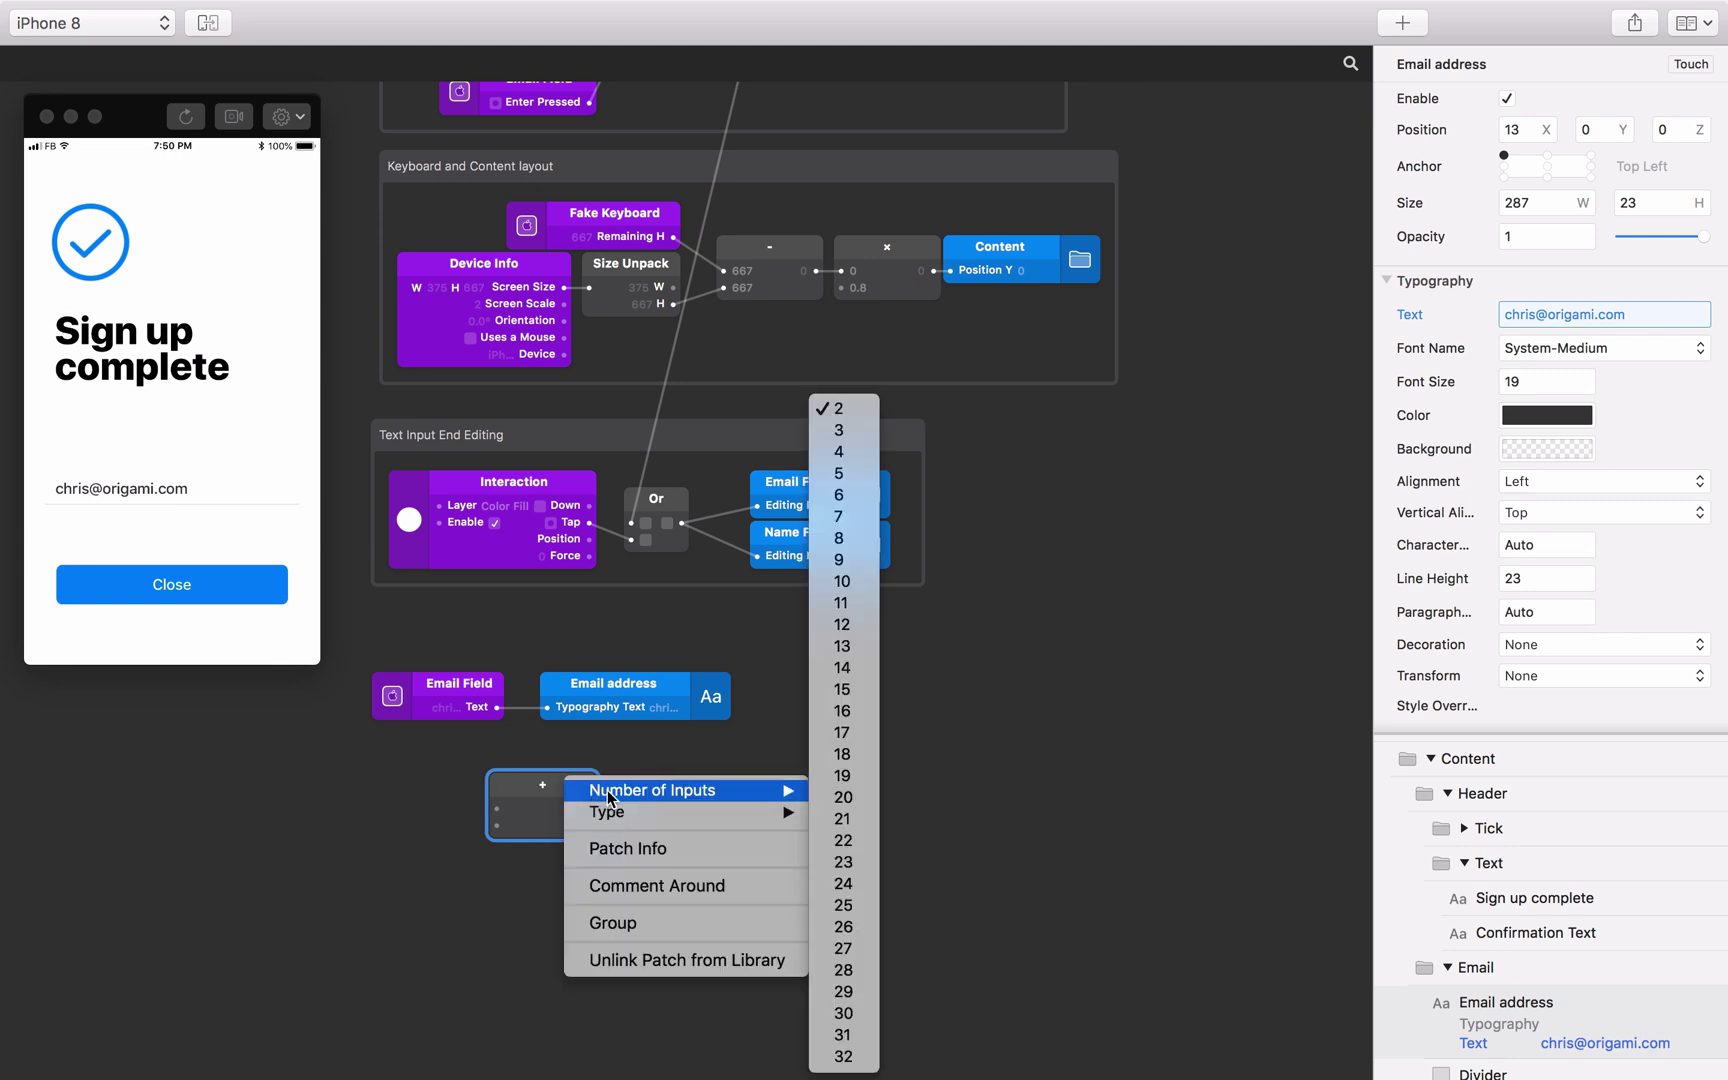
{"action": "left_click", "coordinate": [840, 440]}
{"action": "left_click", "coordinate": [806, 870]}
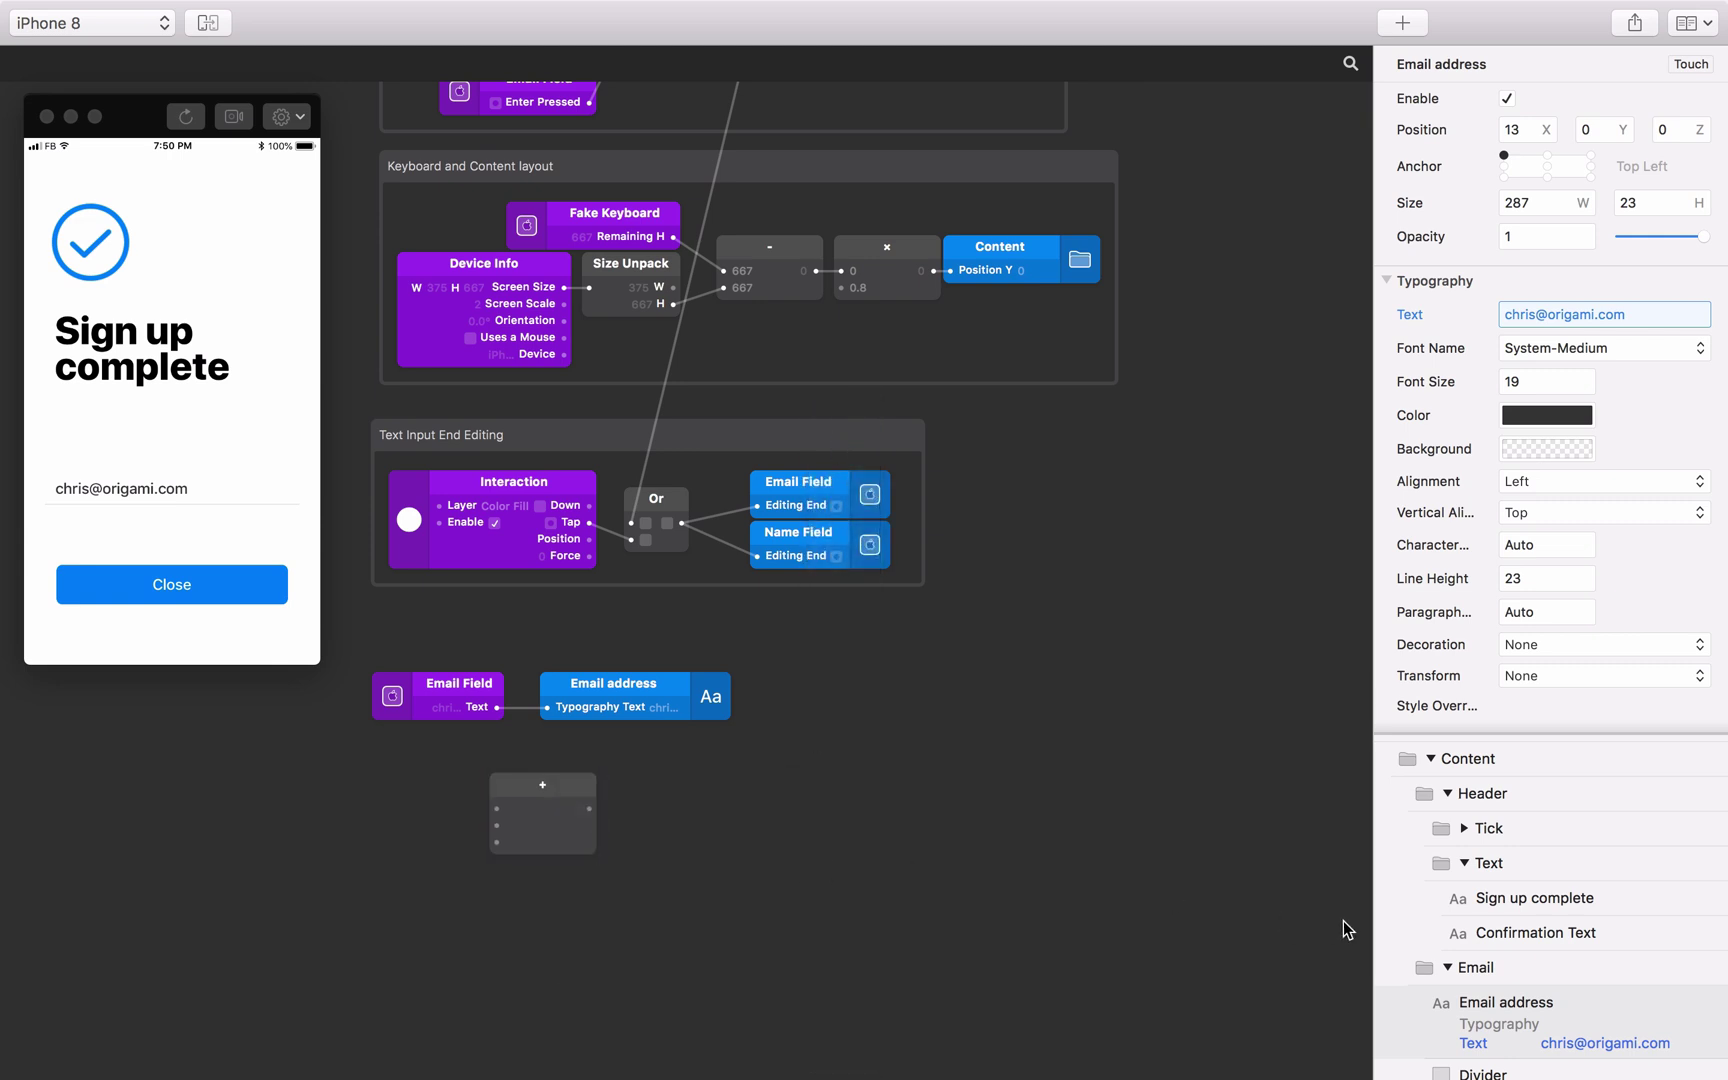
Wire the Add patch into Confirmation Text's text and set its first input to 'Thanks'.
{"action": "left_click", "coordinate": [1494, 932]}
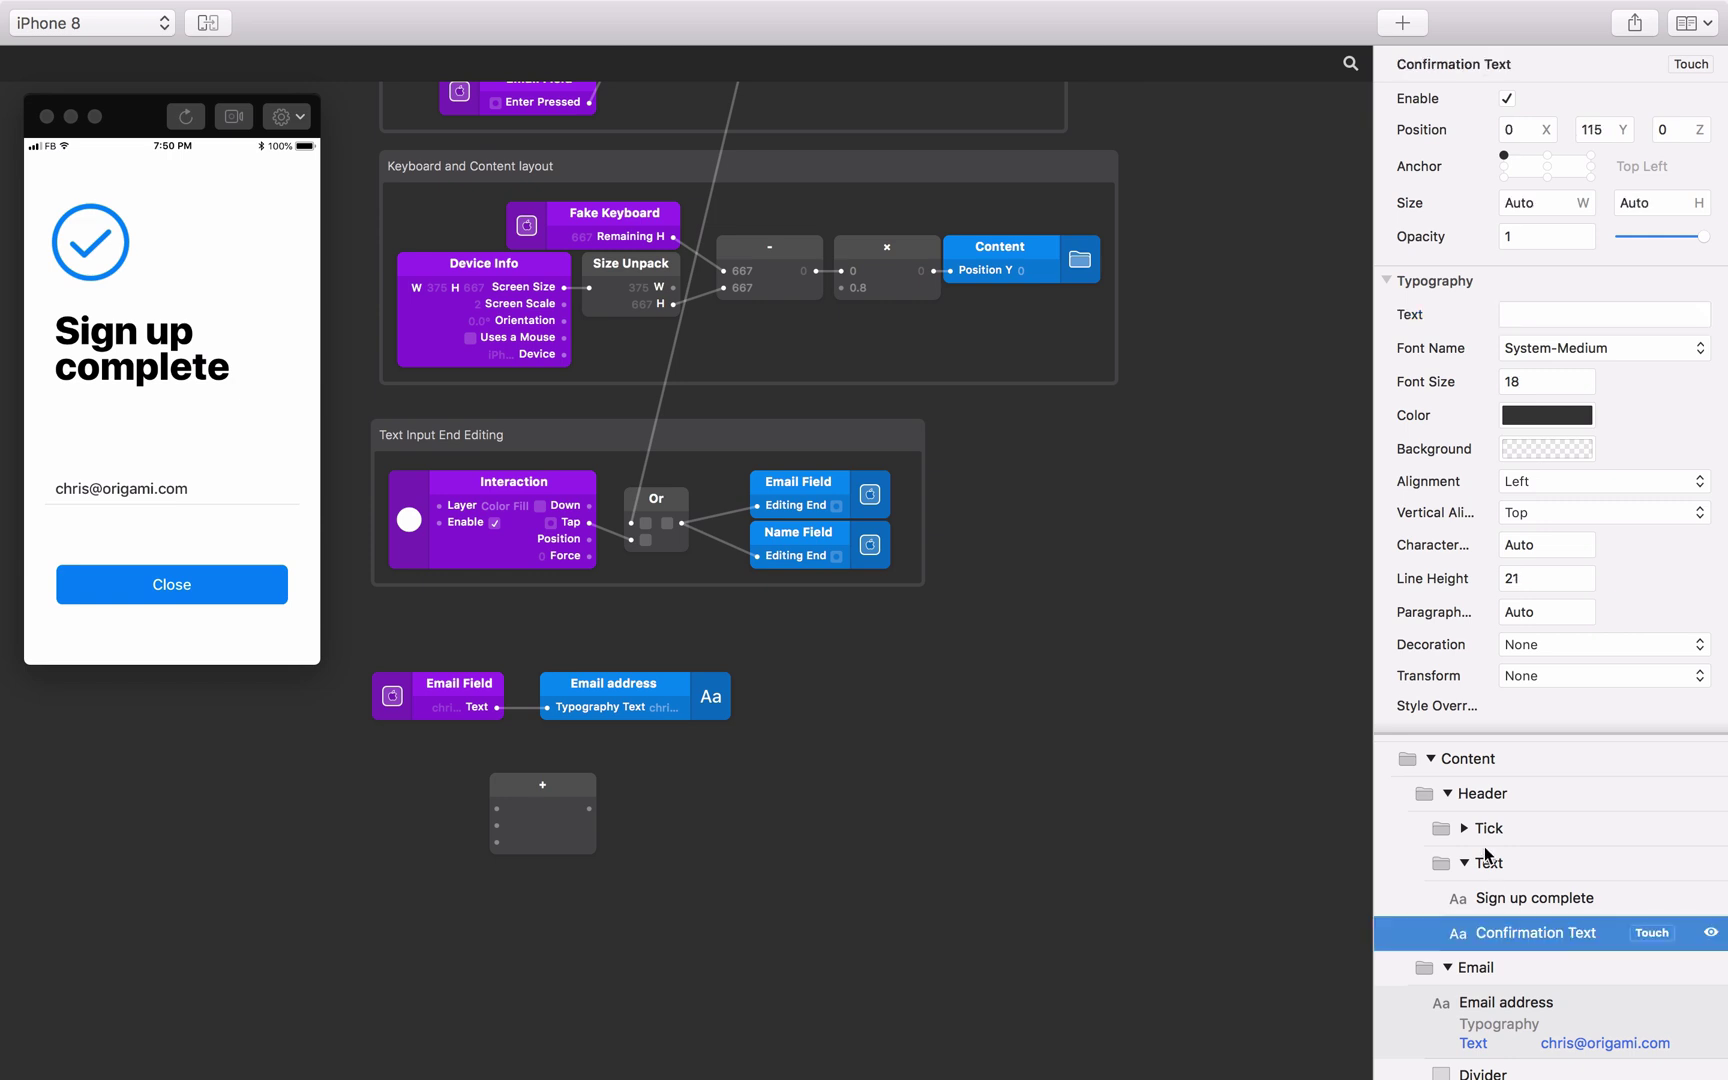
{"action": "left_click", "coordinate": [1388, 316]}
{"action": "left_click_drag", "start_coordinate": [589, 808], "coordinate": [631, 802]}
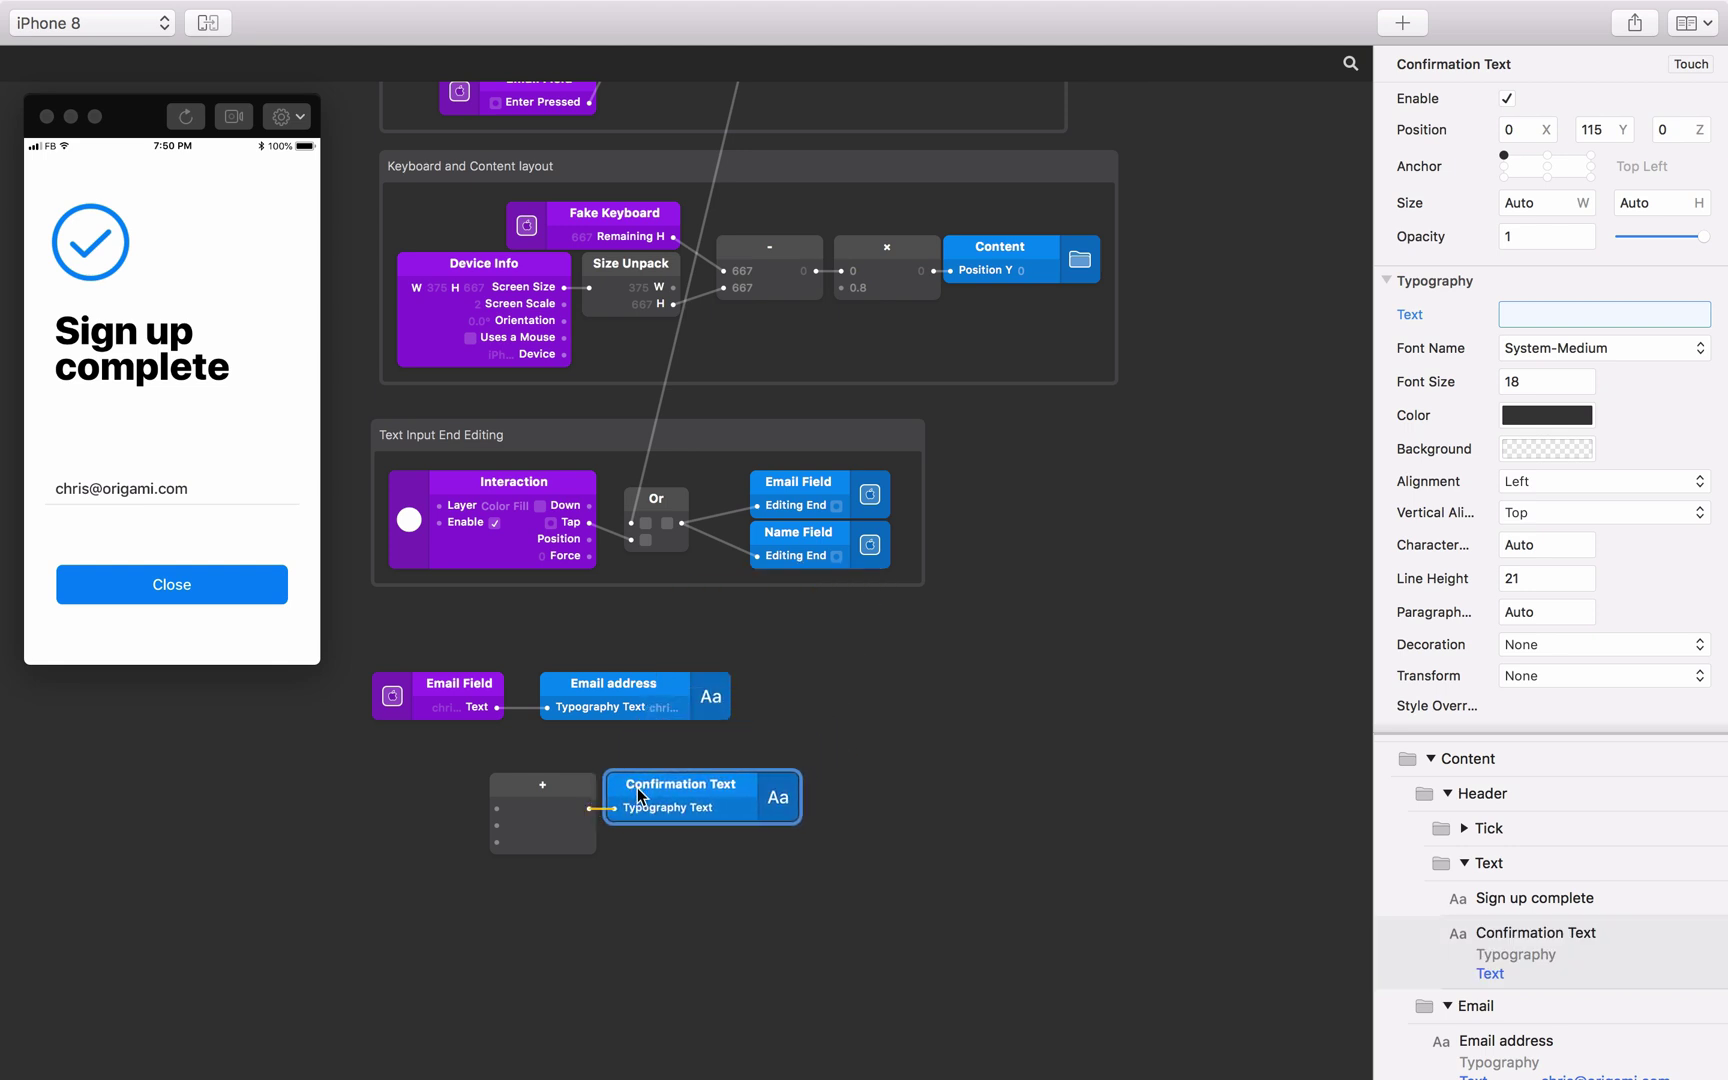
{"action": "left_click", "coordinate": [522, 812]}
{"action": "left_click", "coordinate": [522, 810]}
{"action": "type", "text": "Thanks"}
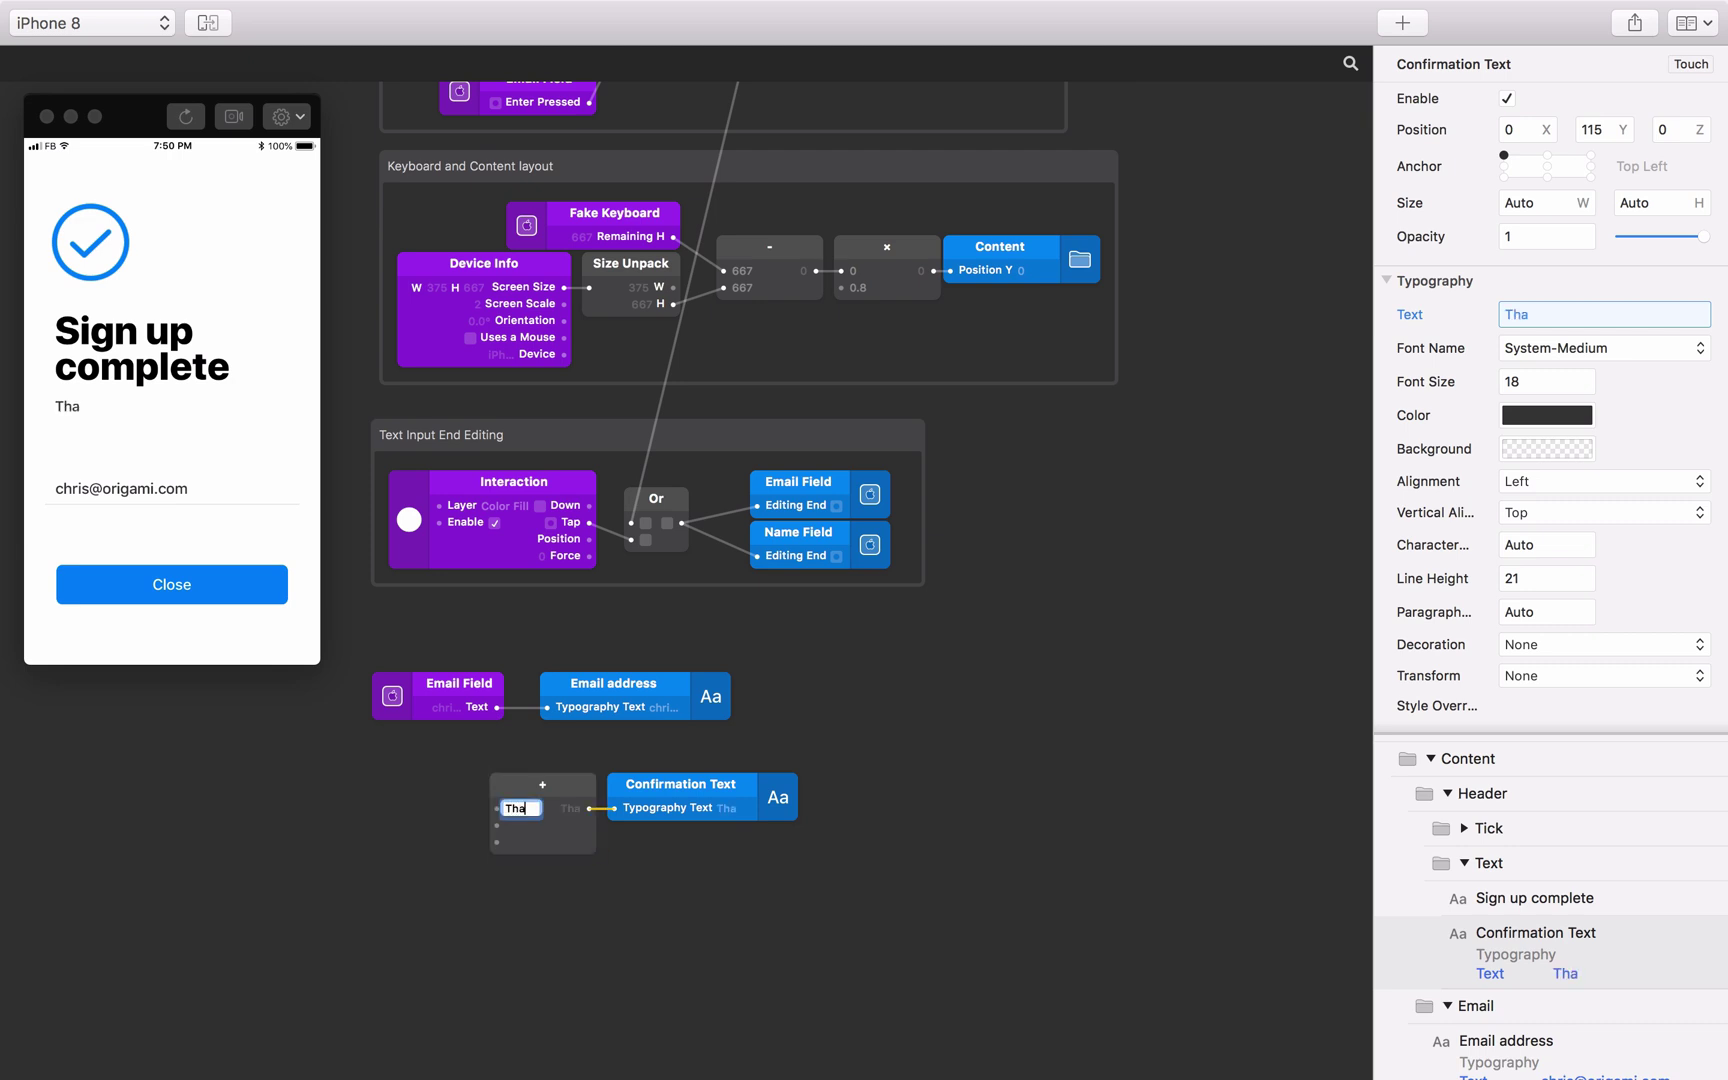
{"action": "key", "text": "Return"}
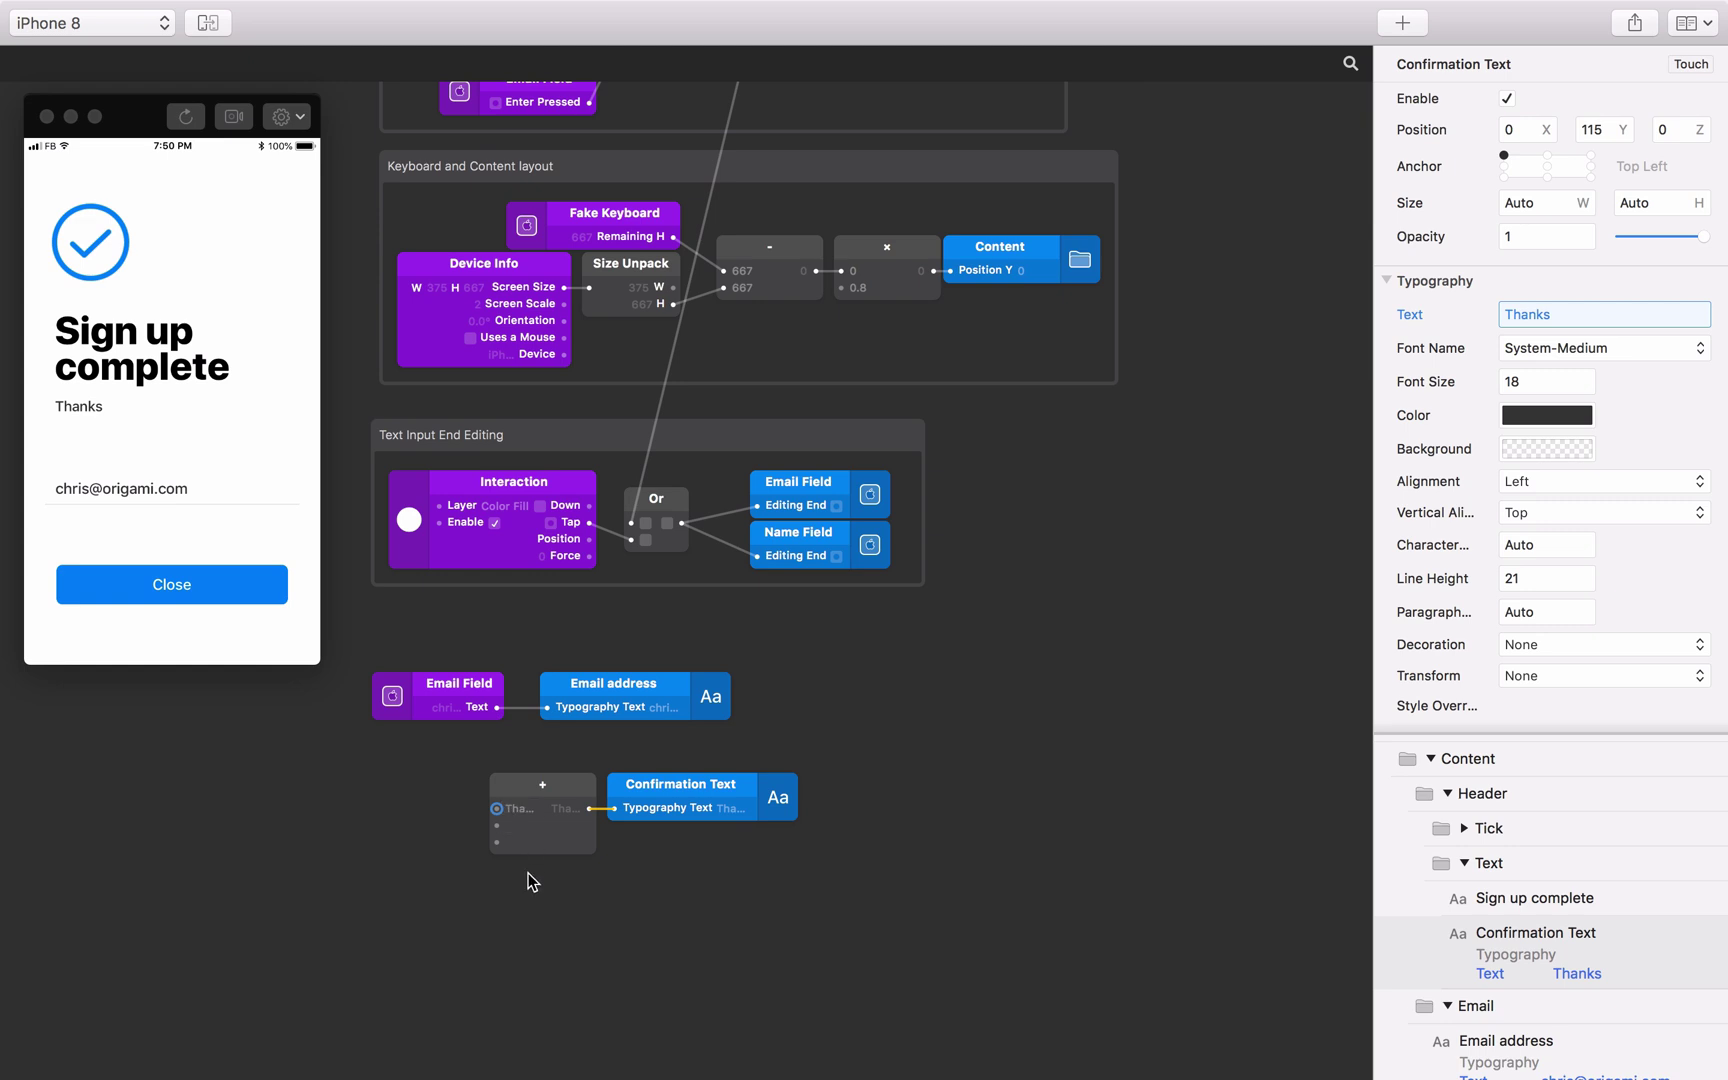
{"action": "scroll", "coordinate": [1440, 933], "scroll_direction": "down", "scroll_amount": 6}
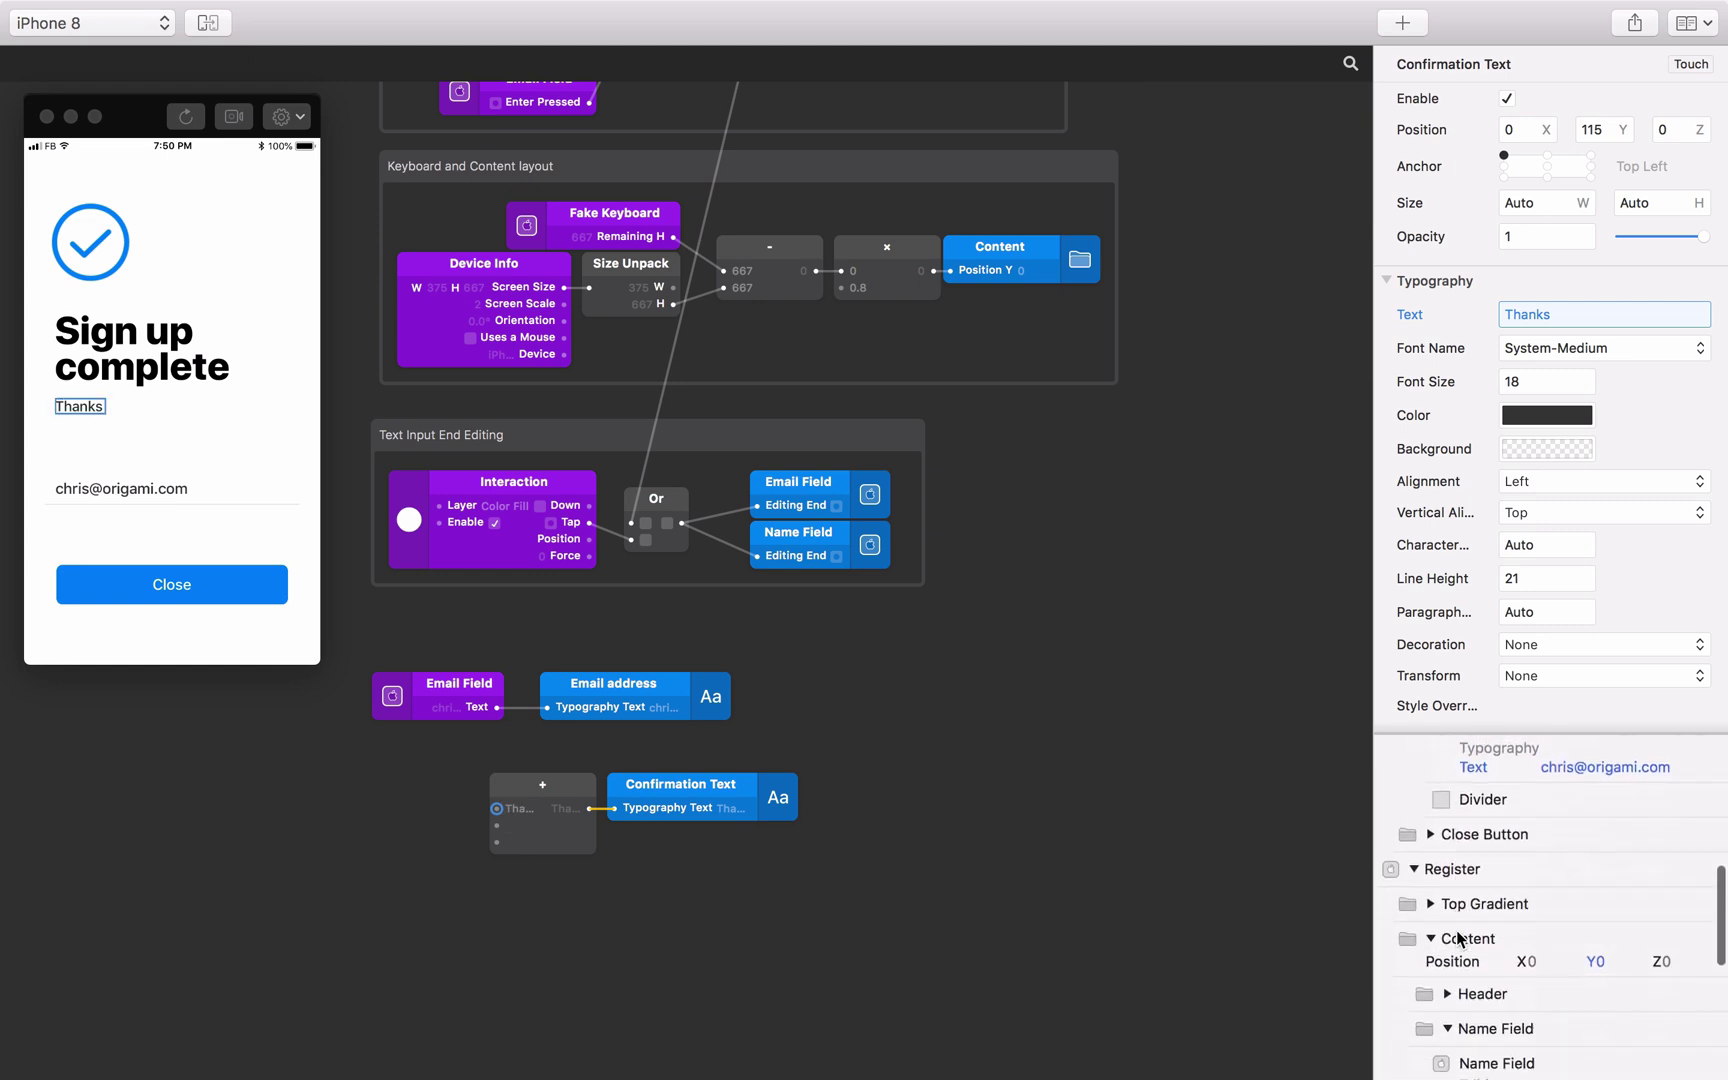
Wire the Name Field's Text output into the Add patch's second input and set its third input to 'we'll keep you posted with news to'.
{"action": "scroll", "coordinate": [1460, 938], "scroll_direction": "down", "scroll_amount": 4}
{"action": "left_click", "coordinate": [1516, 882]}
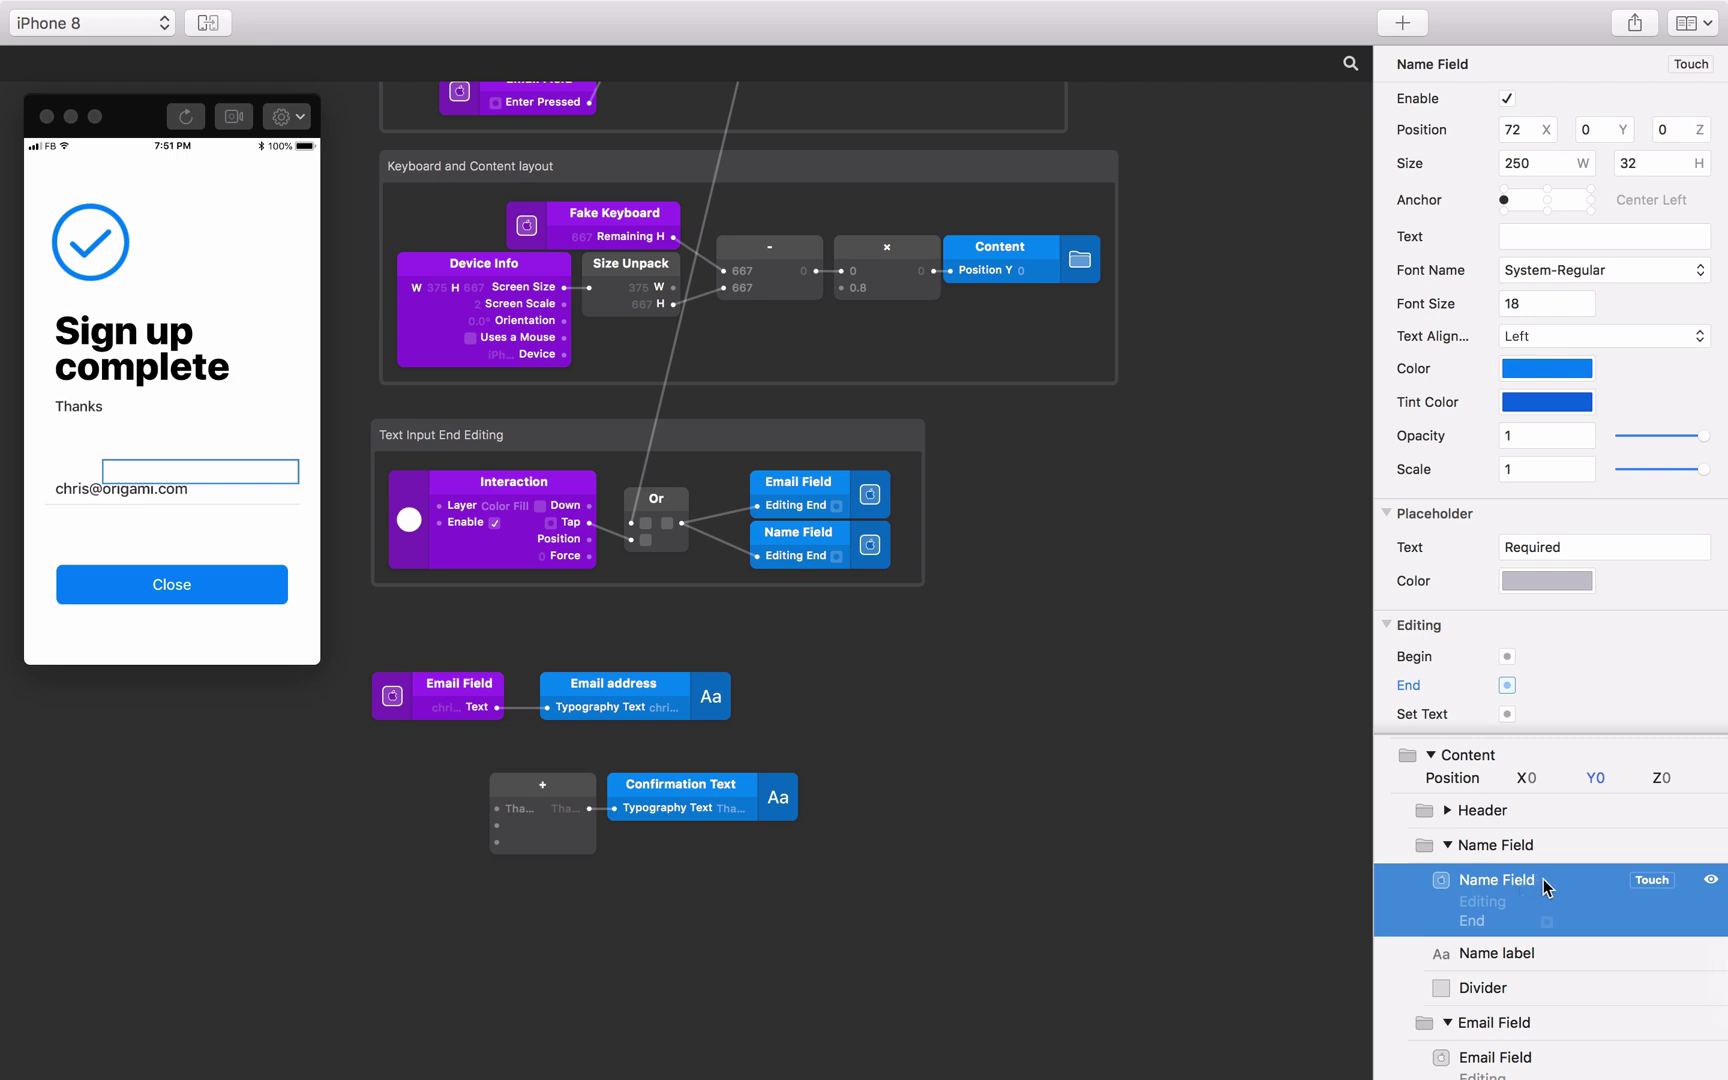
{"action": "left_click", "coordinate": [1647, 881]}
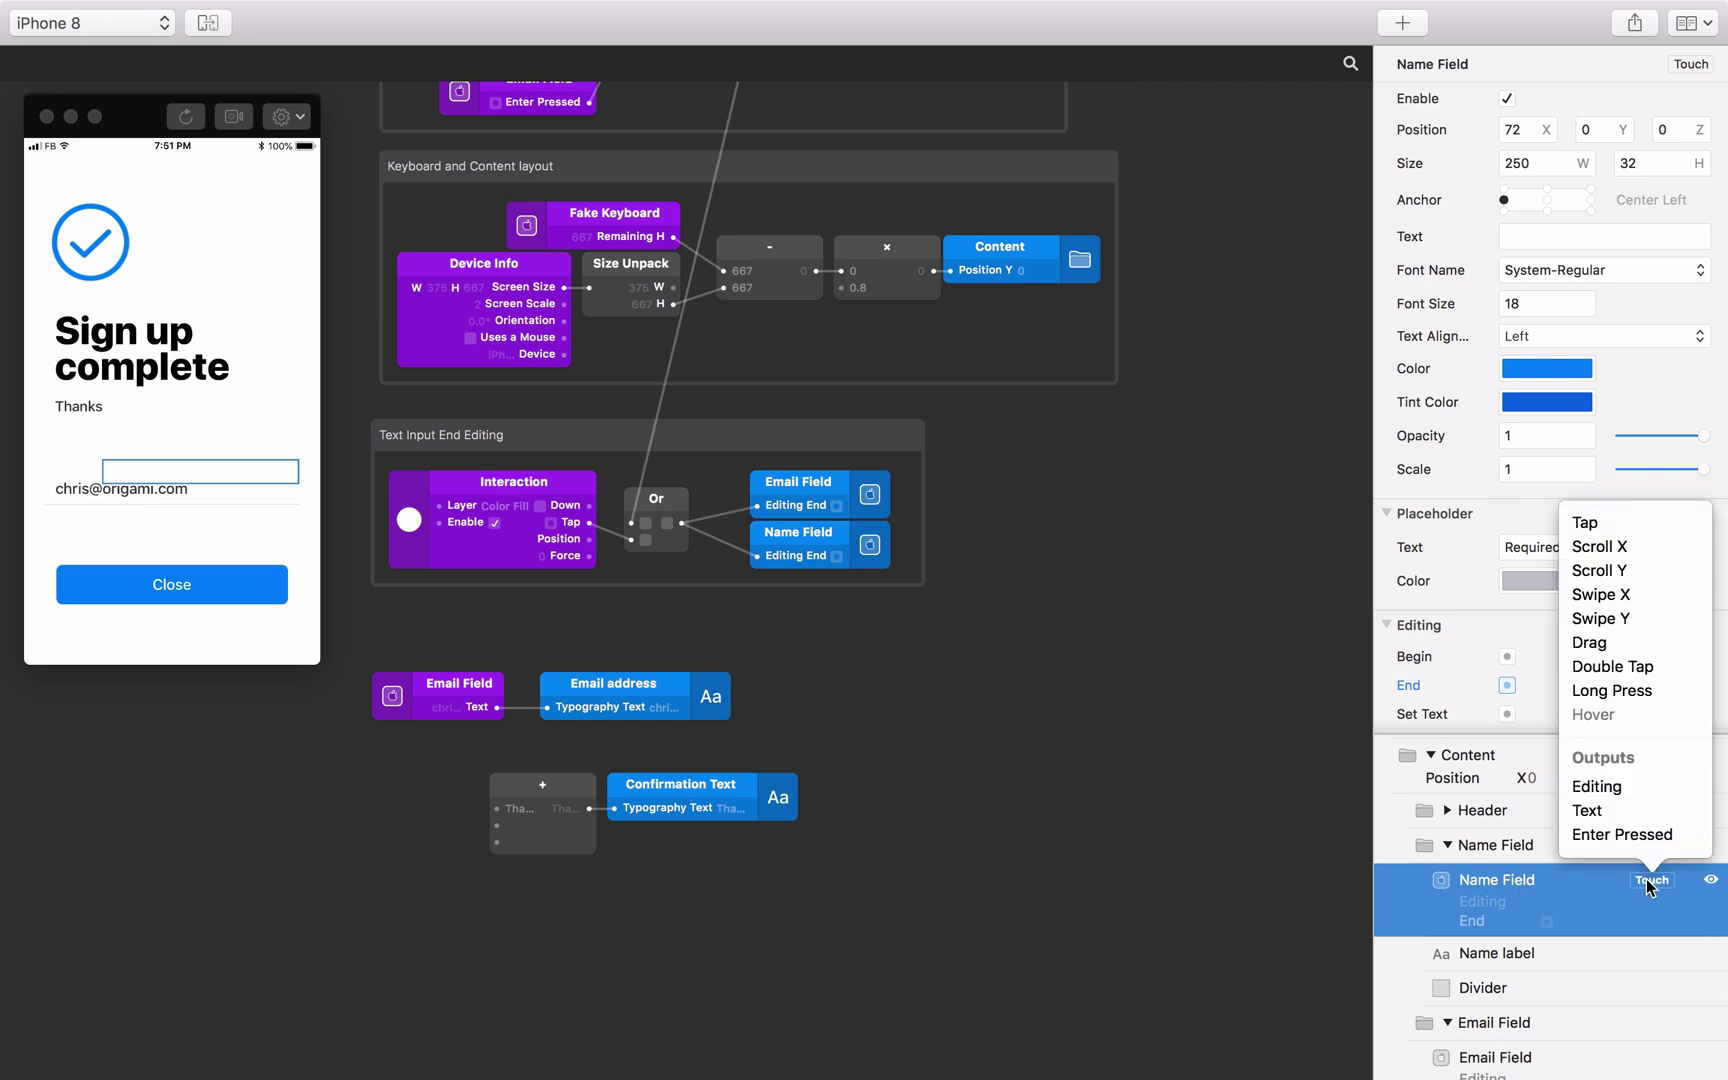
{"action": "left_click", "coordinate": [1605, 810]}
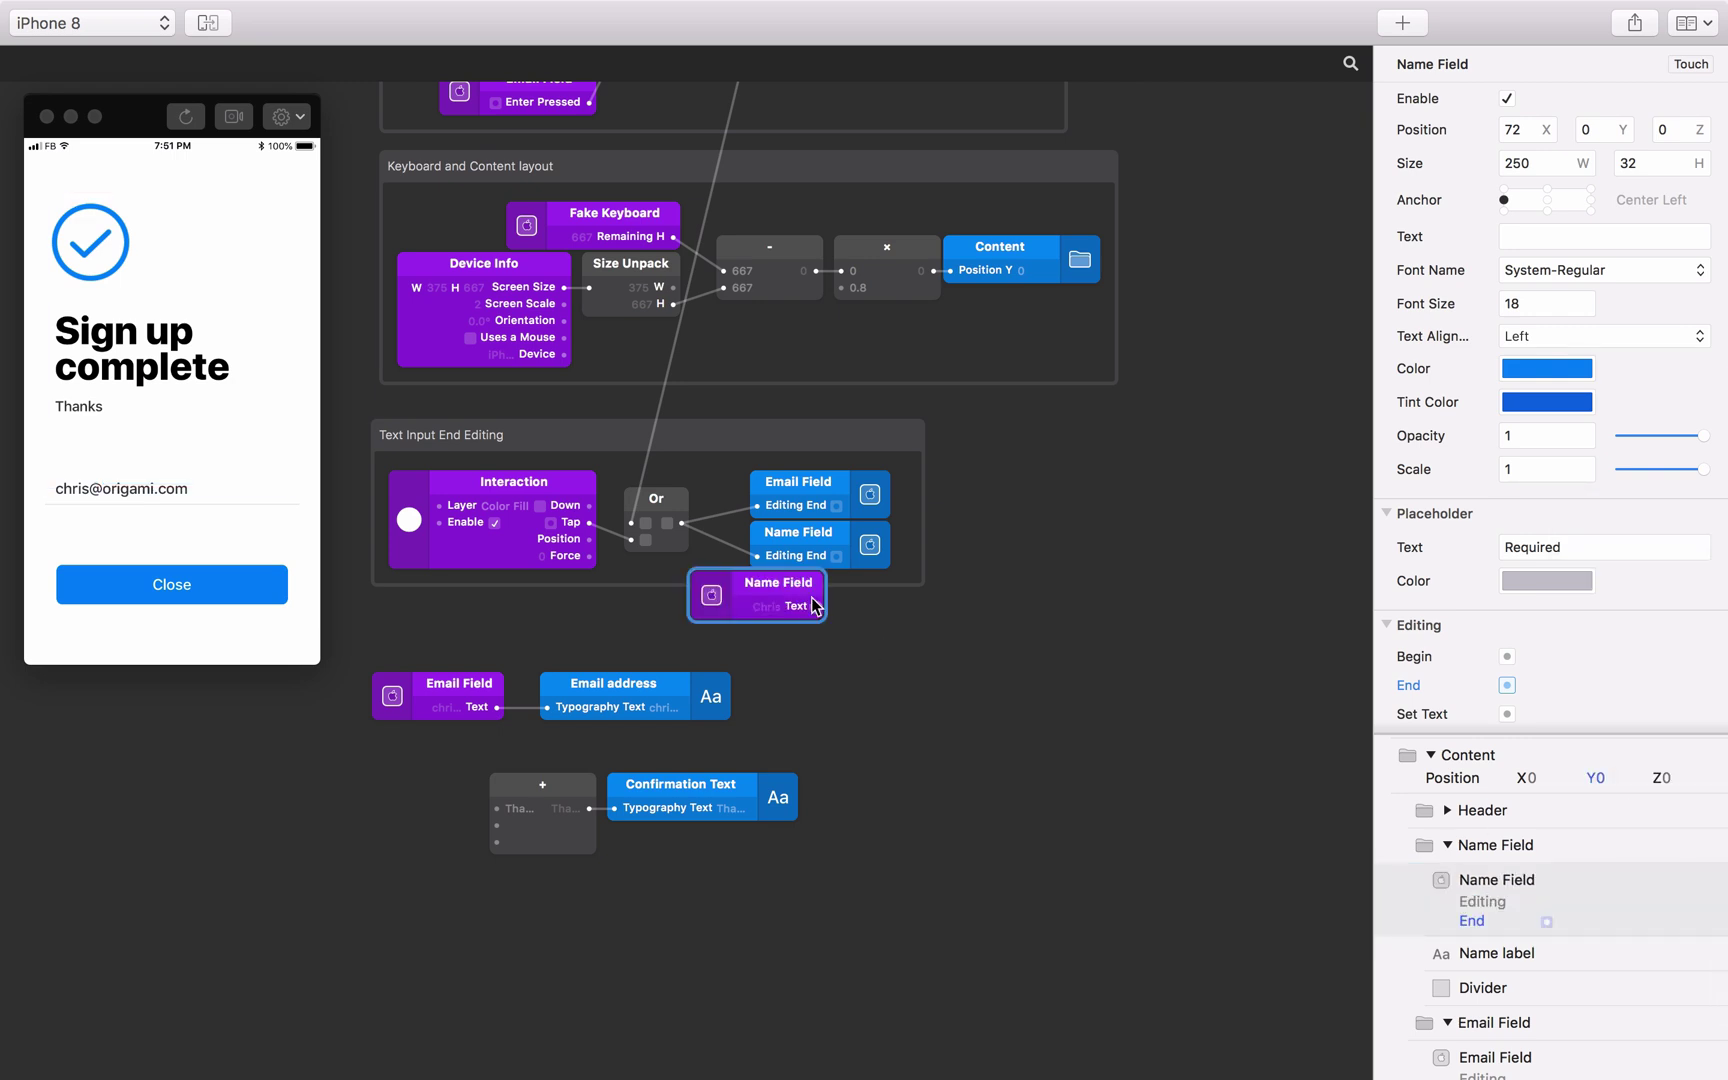
{"action": "left_click_drag", "start_coordinate": [796, 588], "coordinate": [500, 835]}
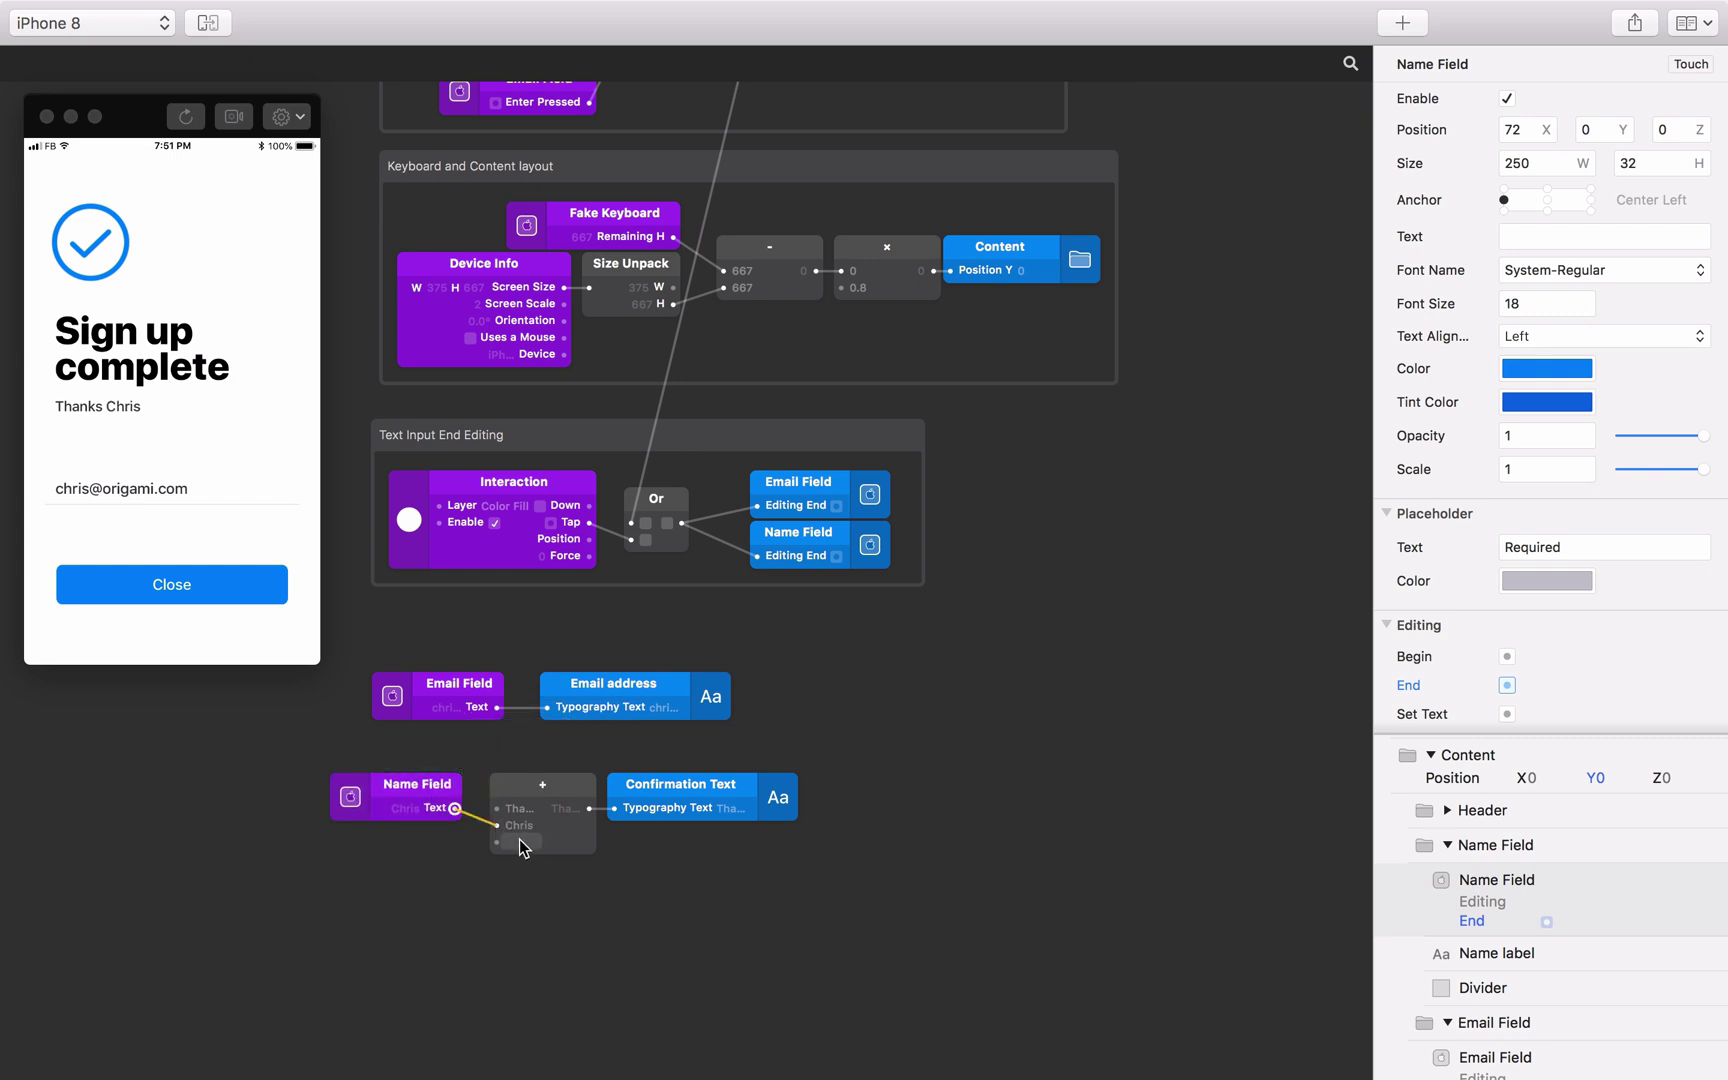
{"action": "left_click_drag", "start_coordinate": [500, 835], "coordinate": [518, 838]}
{"action": "left_click", "coordinate": [520, 841]}
{"action": "type", "text": "we'll keep you posted with news to"}
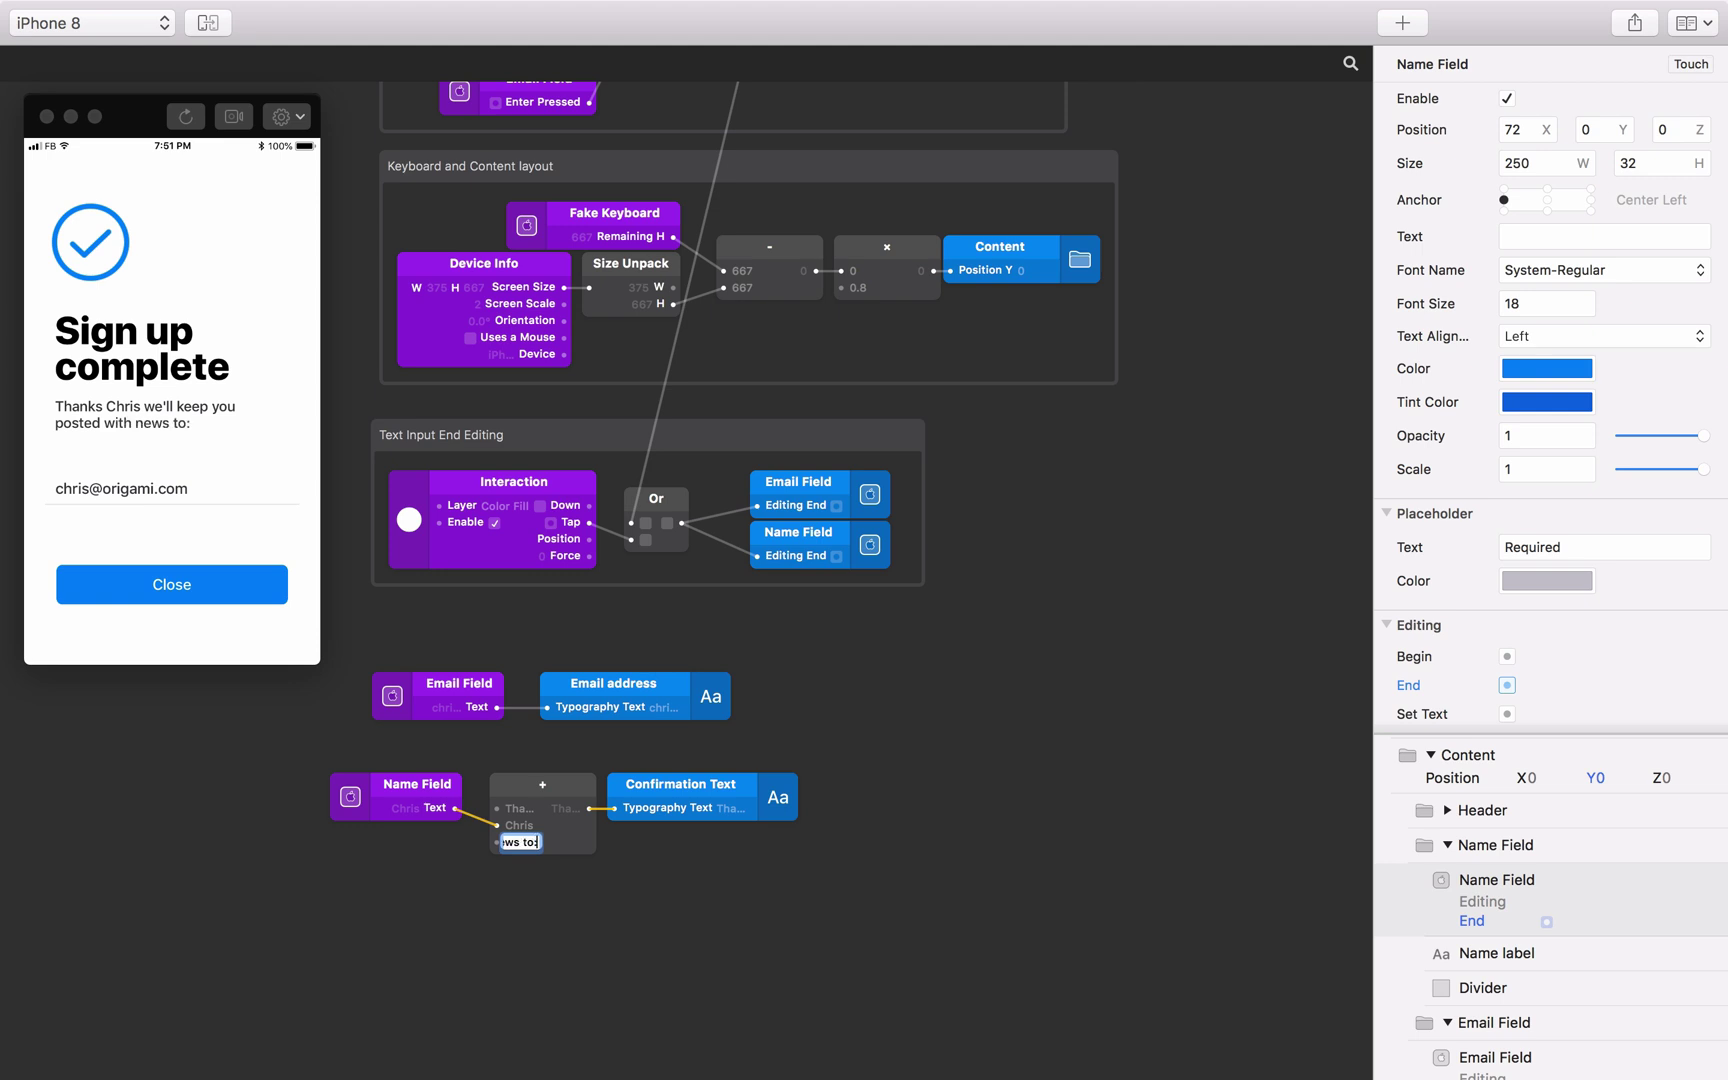
{"action": "key", "text": "Return"}
Wrap the five confirmation patches in a comment box titled 'Confirmation Messages'.
{"action": "left_click_drag", "start_coordinate": [714, 857], "coordinate": [461, 800]}
{"action": "left_click_drag", "start_coordinate": [351, 645], "coordinate": [845, 918]}
{"action": "right_click", "coordinate": [727, 803]}
{"action": "left_click", "coordinate": [790, 862]}
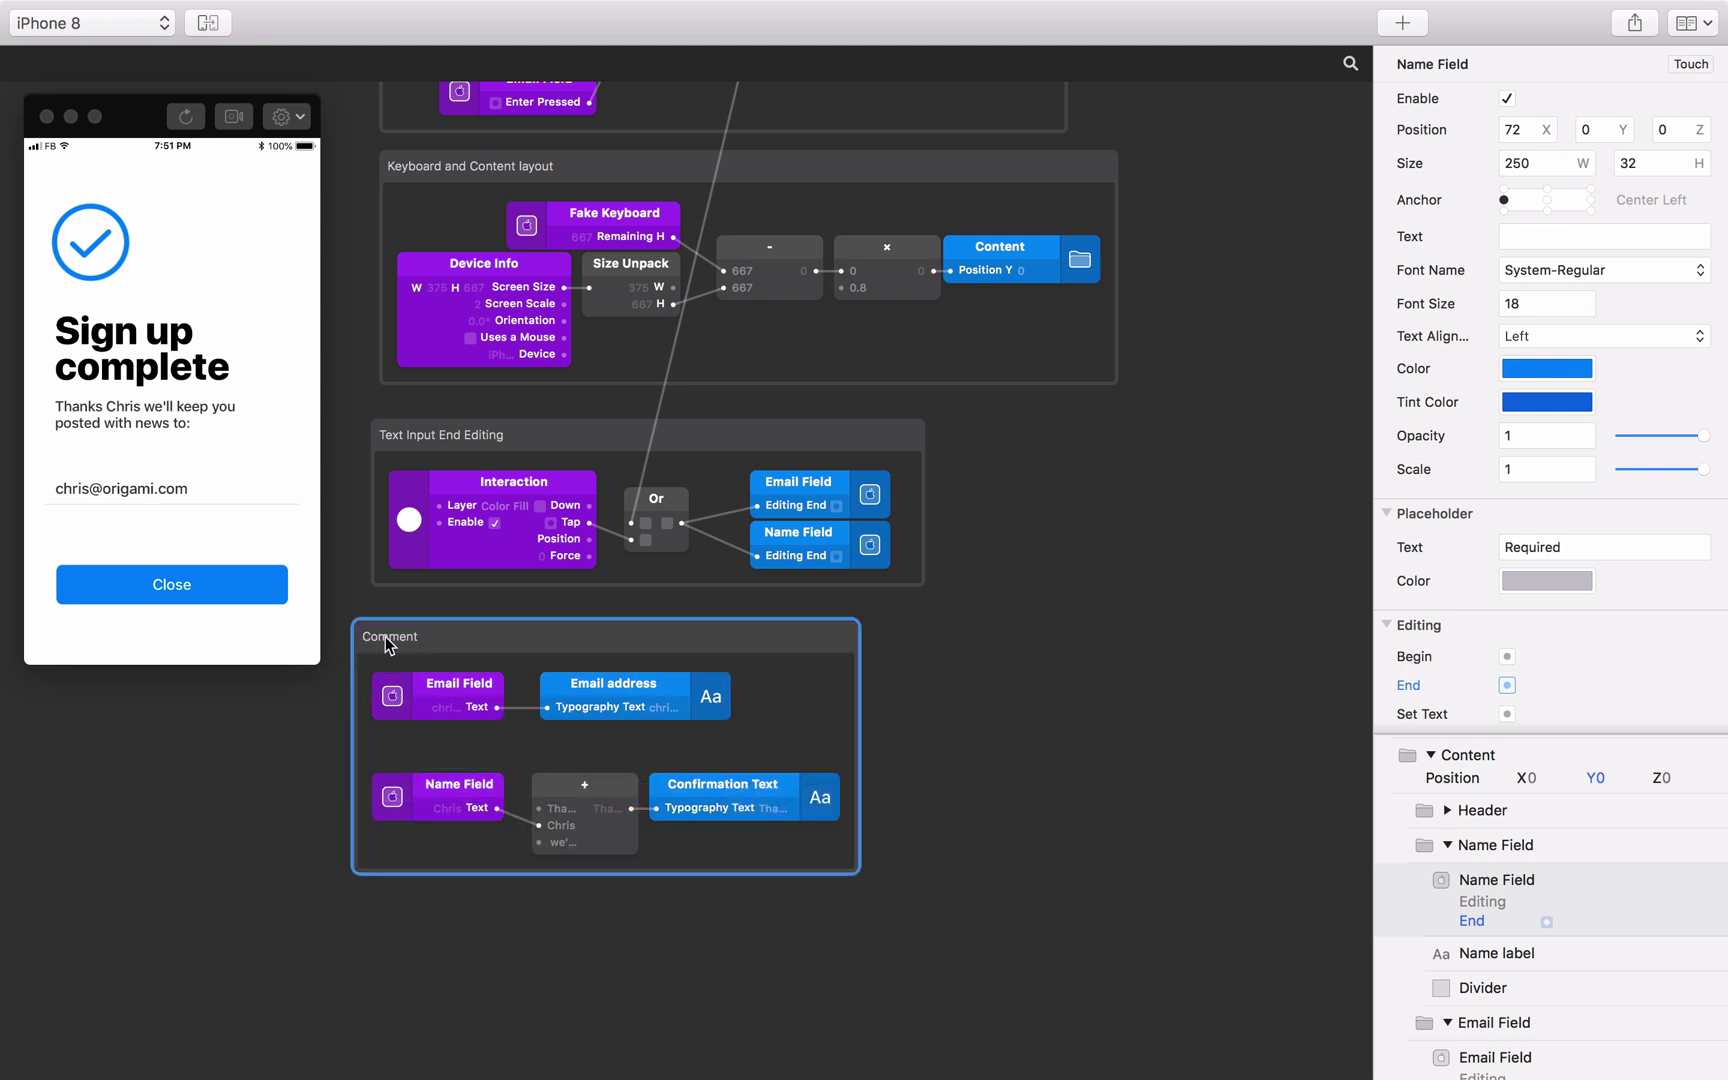
{"action": "type", "text": "Confirmatio"}
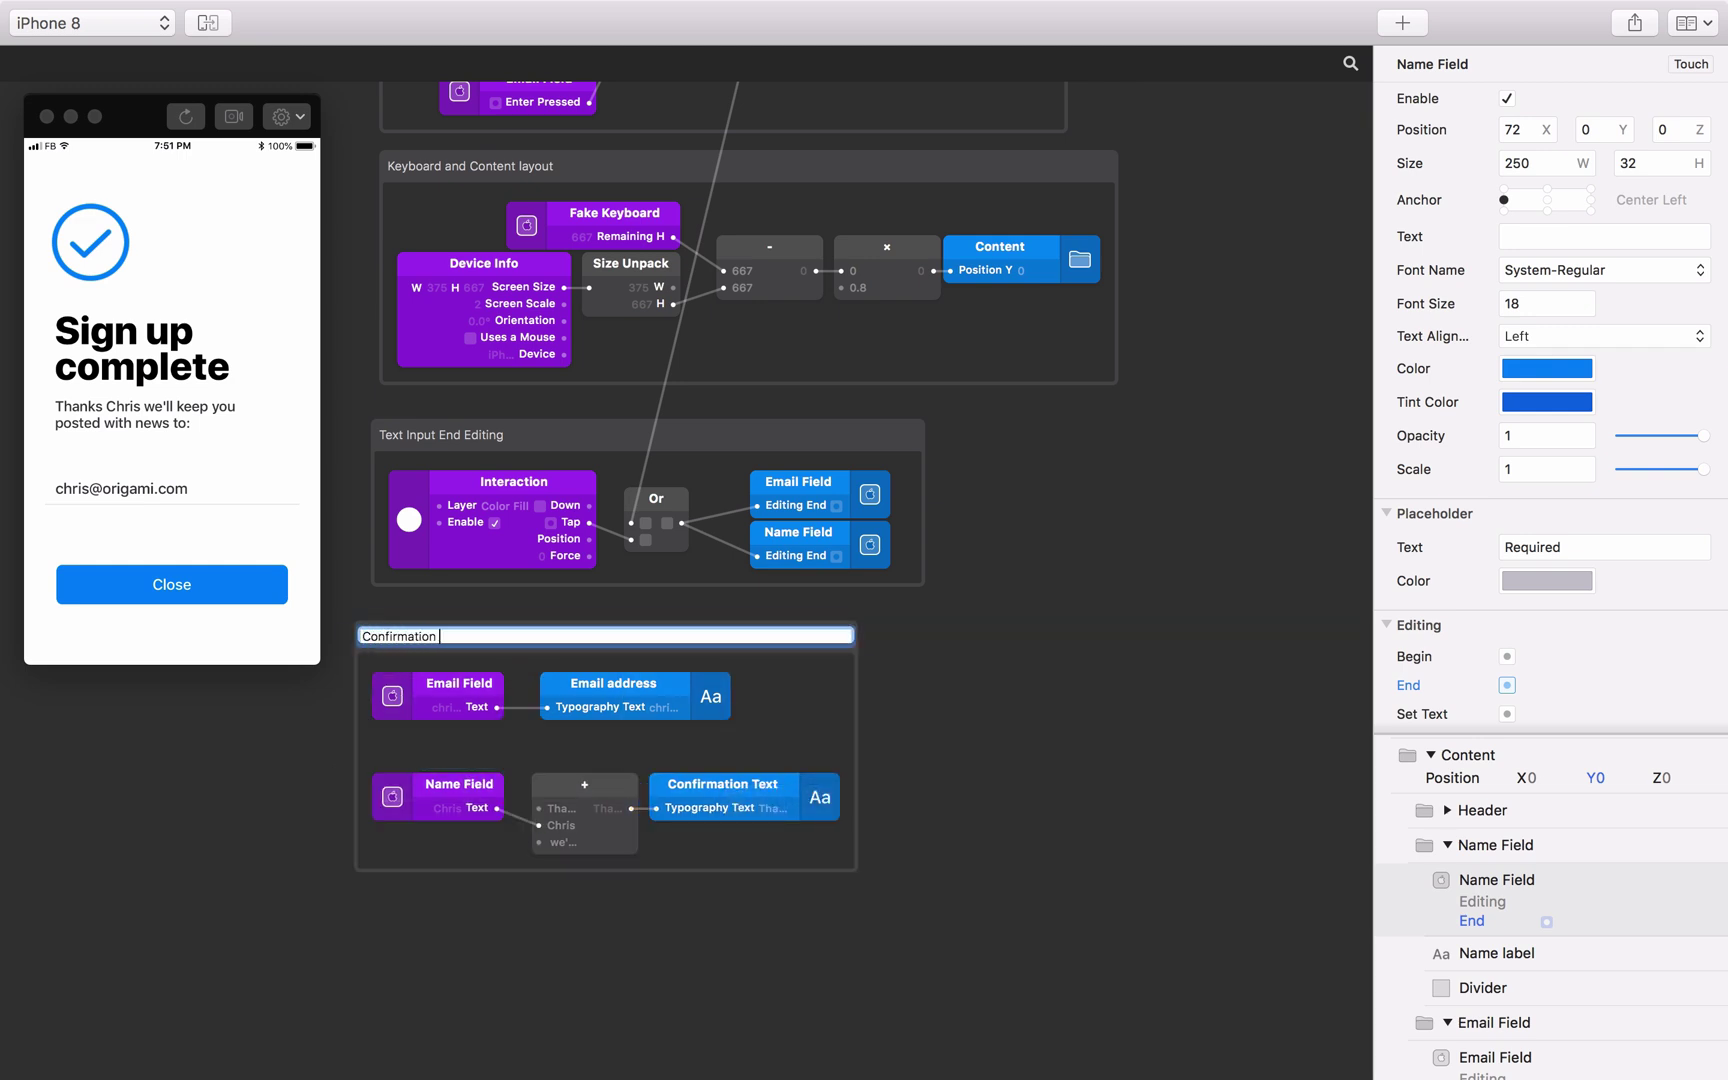
{"action": "type", "text": "n Messages"}
{"action": "key", "text": "Return"}
{"action": "left_click_drag", "start_coordinate": [341, 607], "coordinate": [903, 924]}
{"action": "left_click_drag", "start_coordinate": [520, 643], "coordinate": [547, 643]}
{"action": "left_click", "coordinate": [920, 745]}
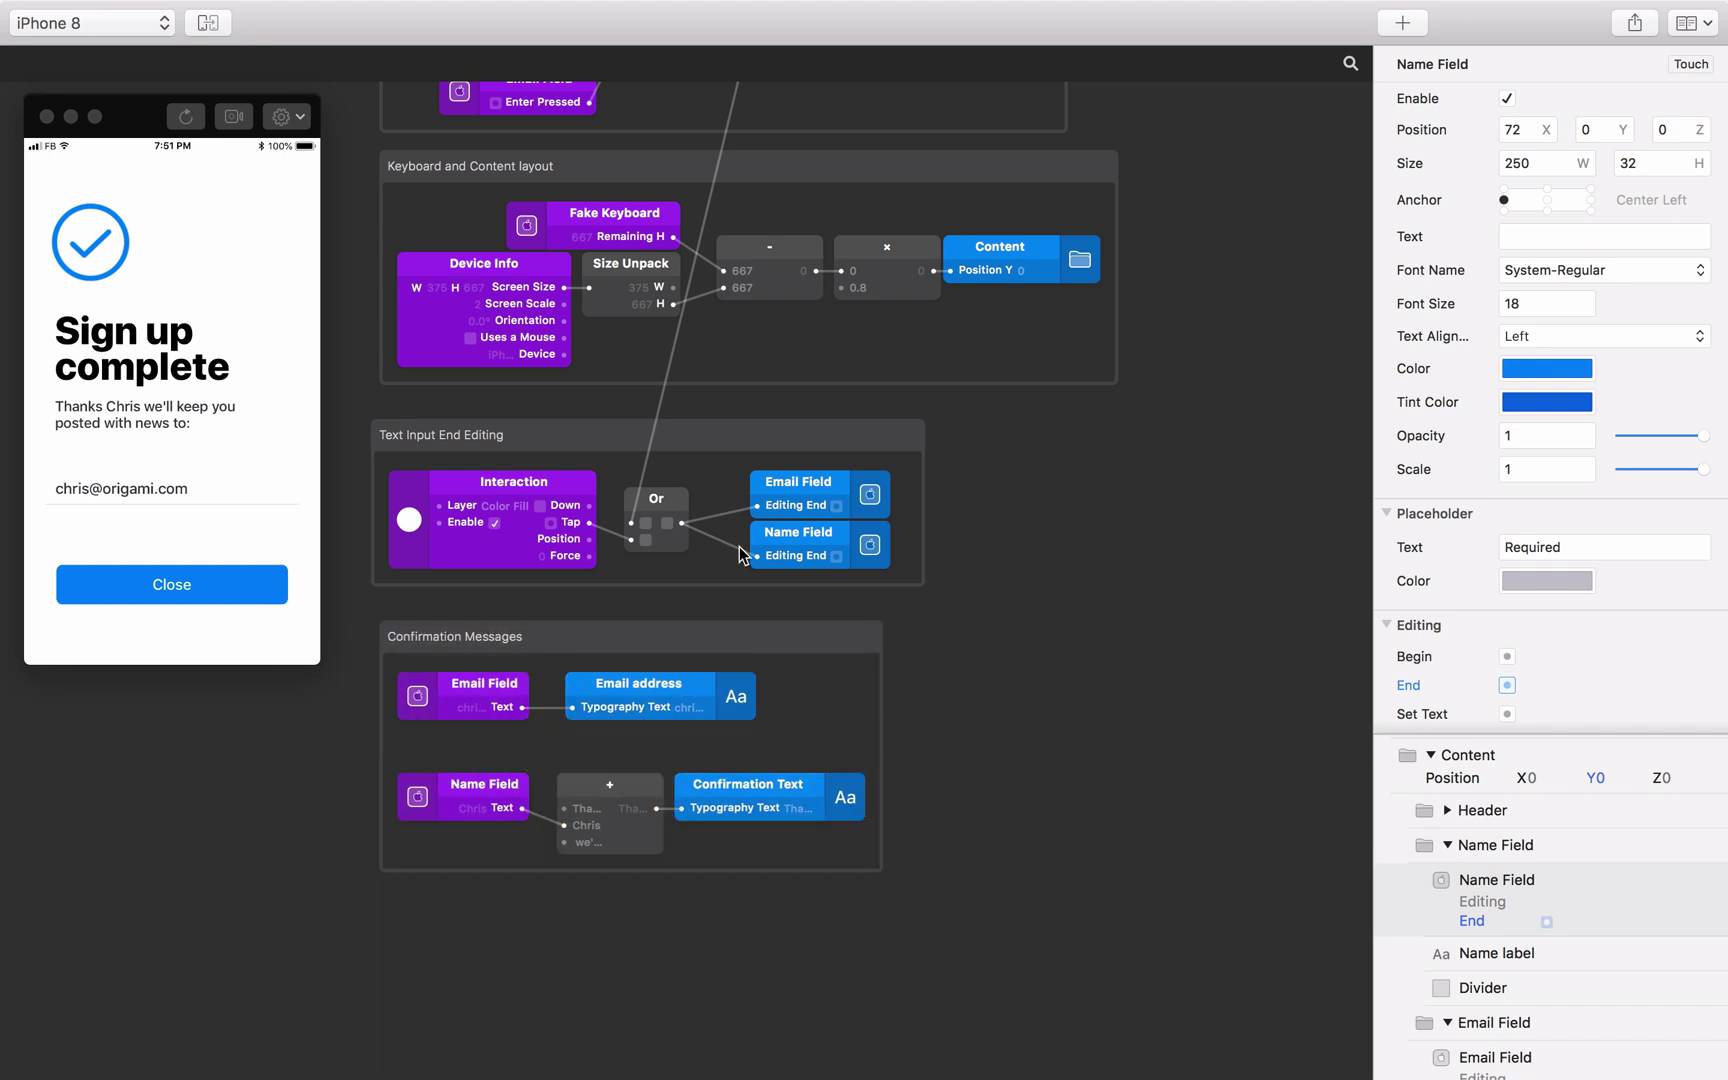
Restart the prototype from the confirmation screen, enter a name and e-mail address, and submit Sign Me Up.
{"action": "scroll", "coordinate": [740, 555], "scroll_direction": "up", "scroll_amount": 5}
{"action": "scroll", "coordinate": [738, 545], "scroll_direction": "up", "scroll_amount": 10}
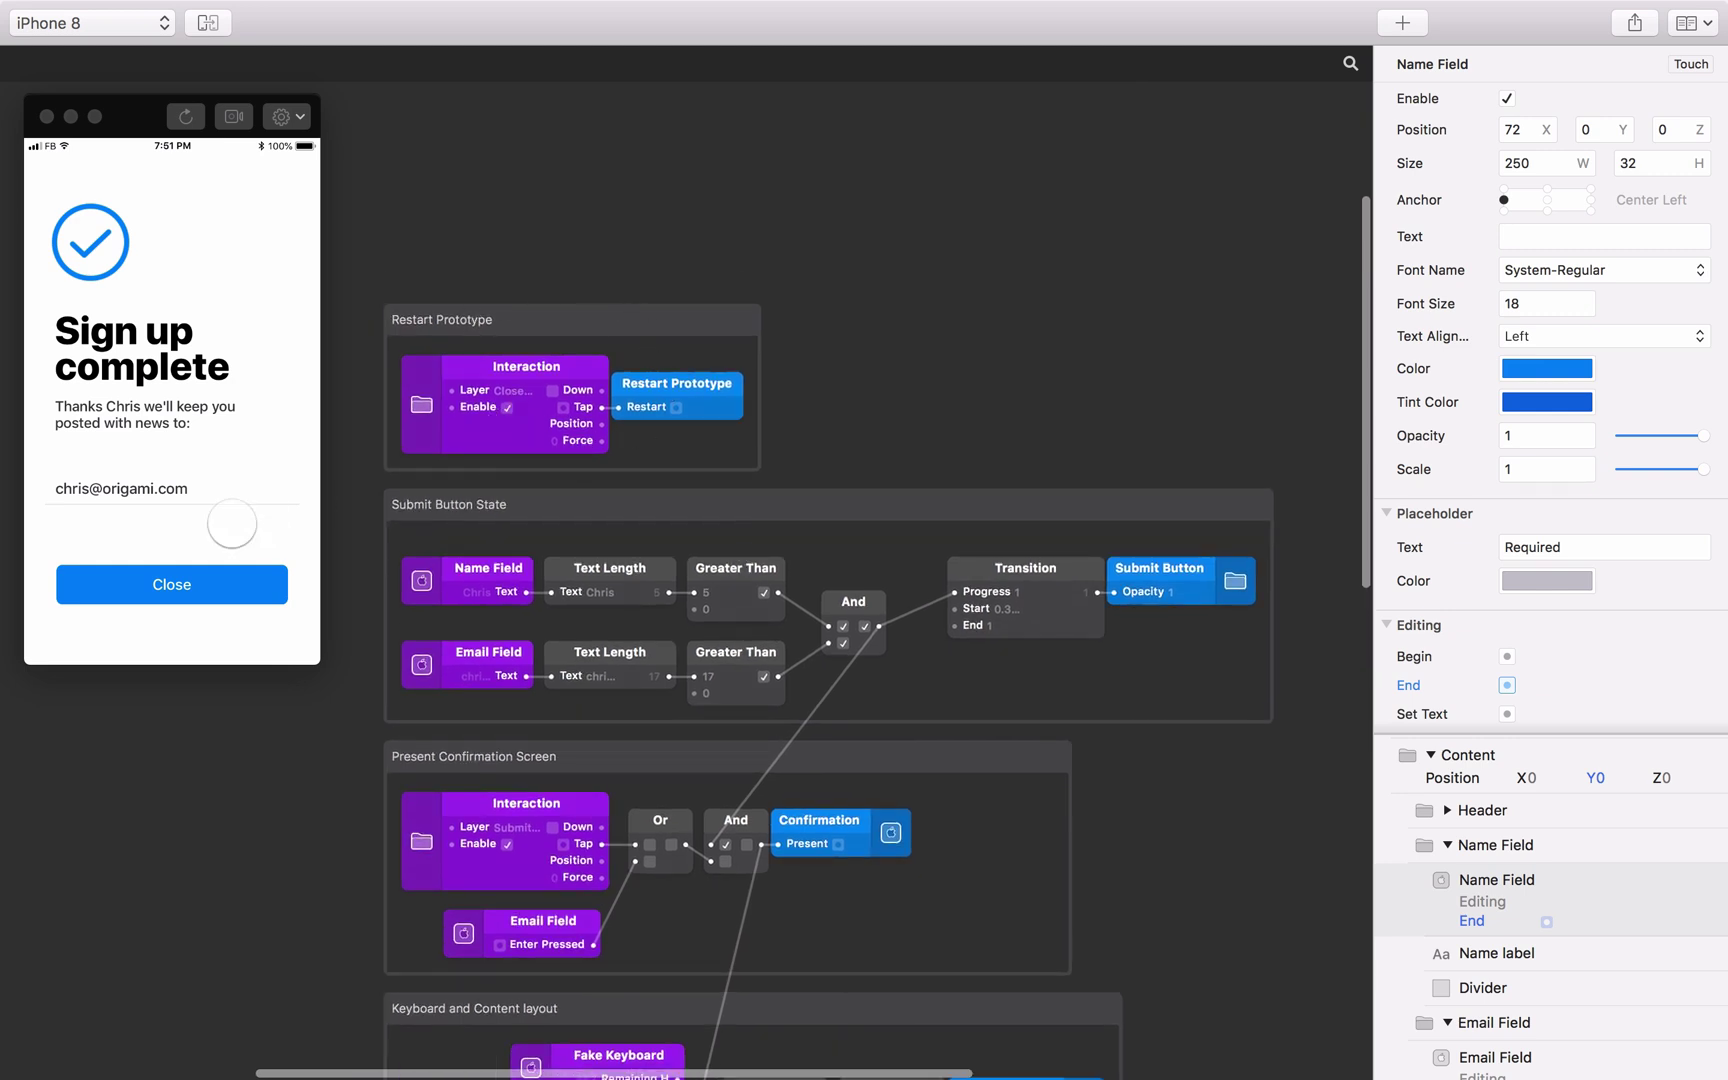
{"action": "left_click", "coordinate": [172, 584]}
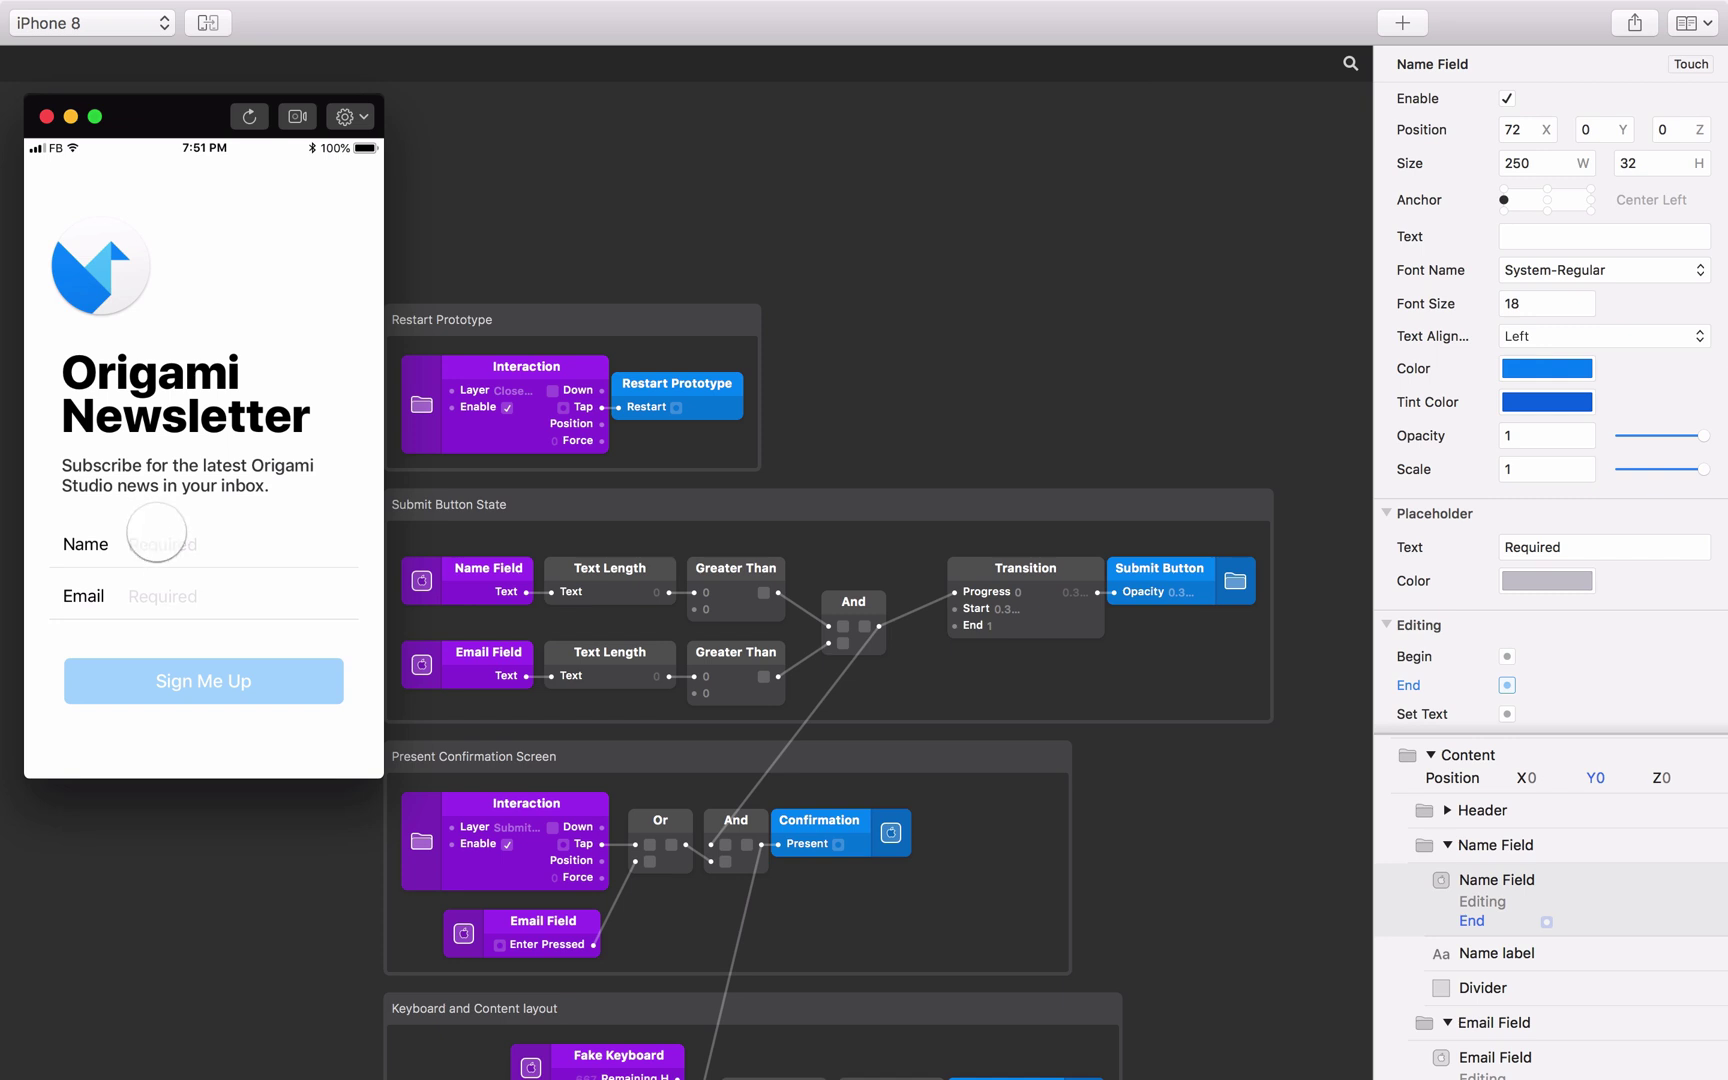
{"action": "left_click", "coordinate": [155, 544]}
{"action": "type", "text": "Chris"}
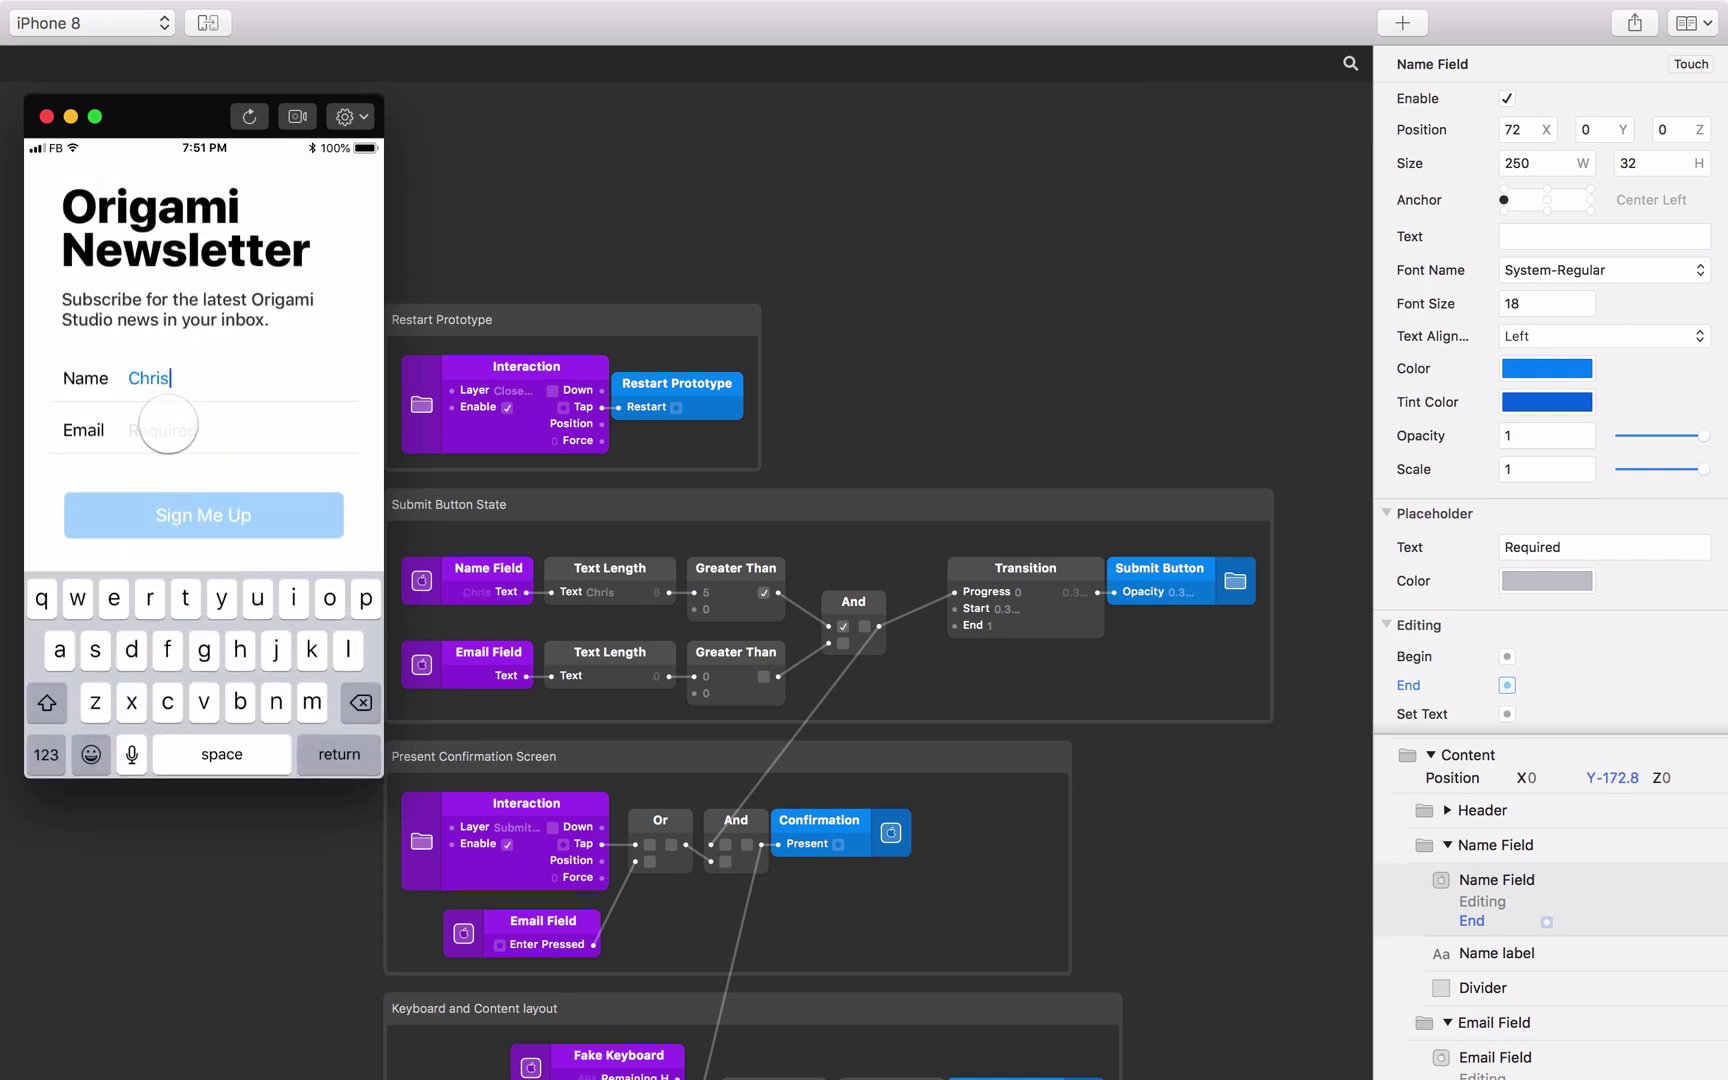
{"action": "left_click", "coordinate": [167, 424]}
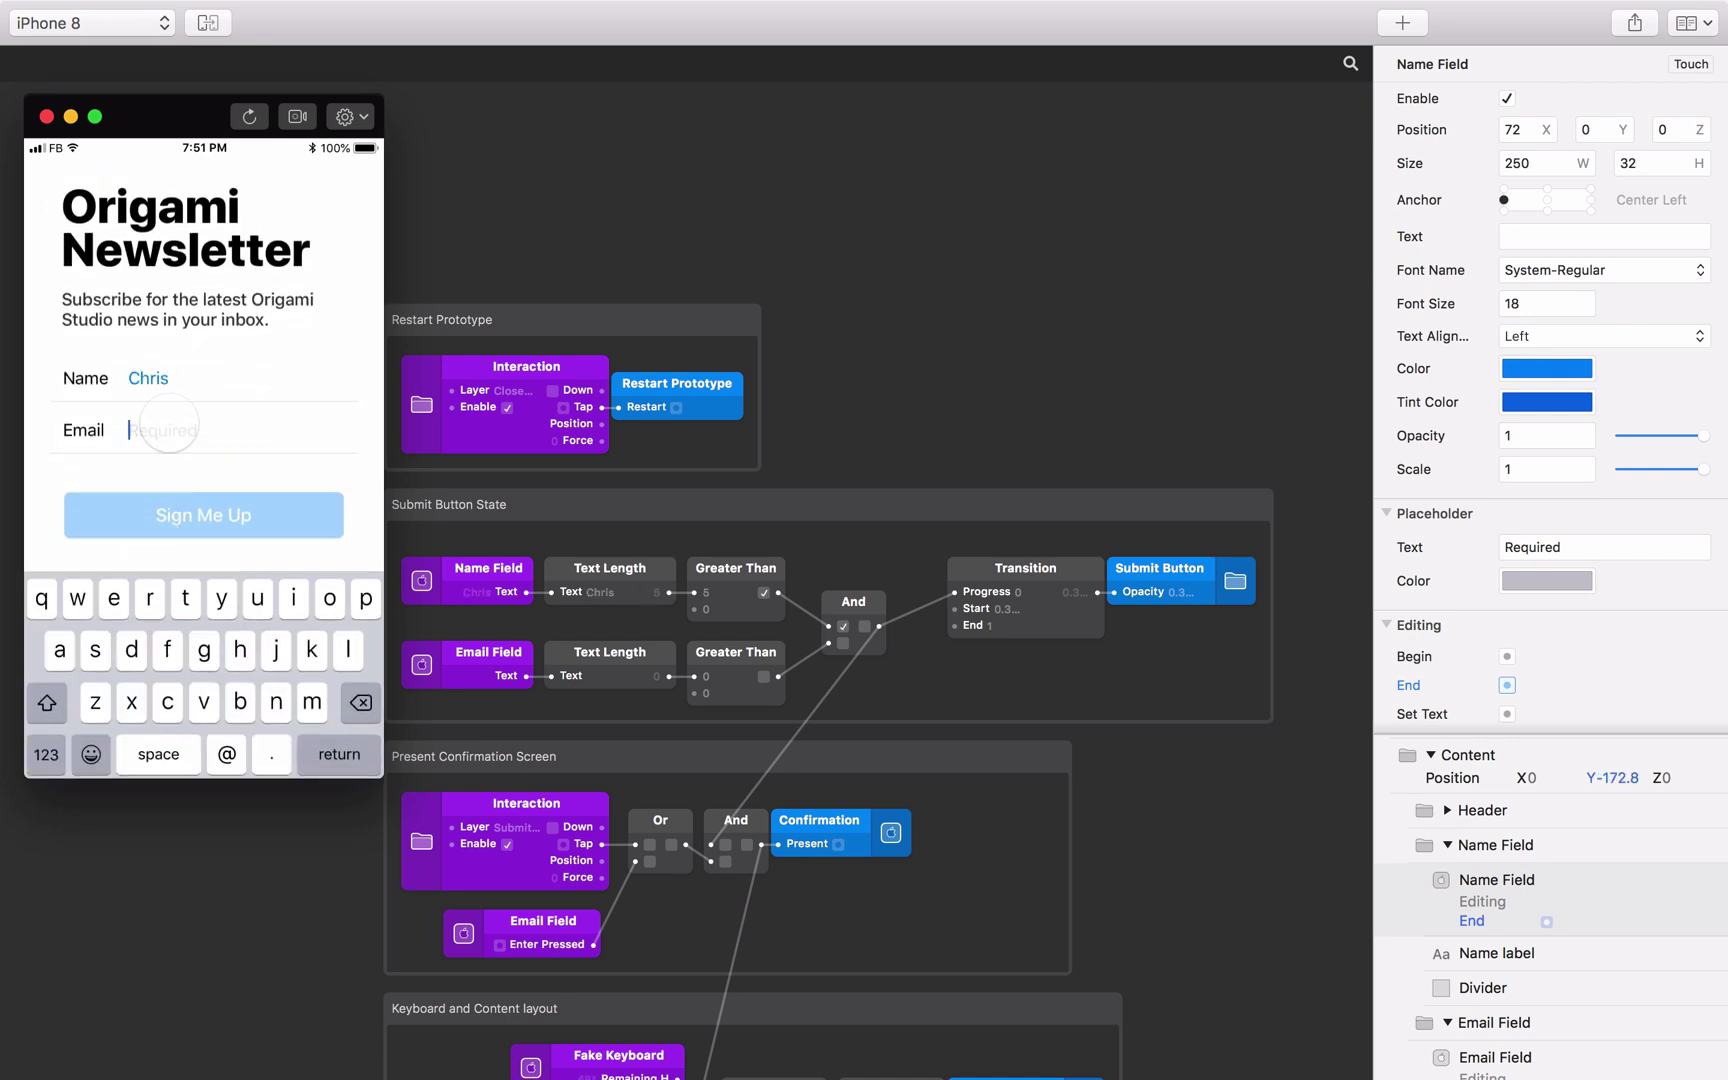
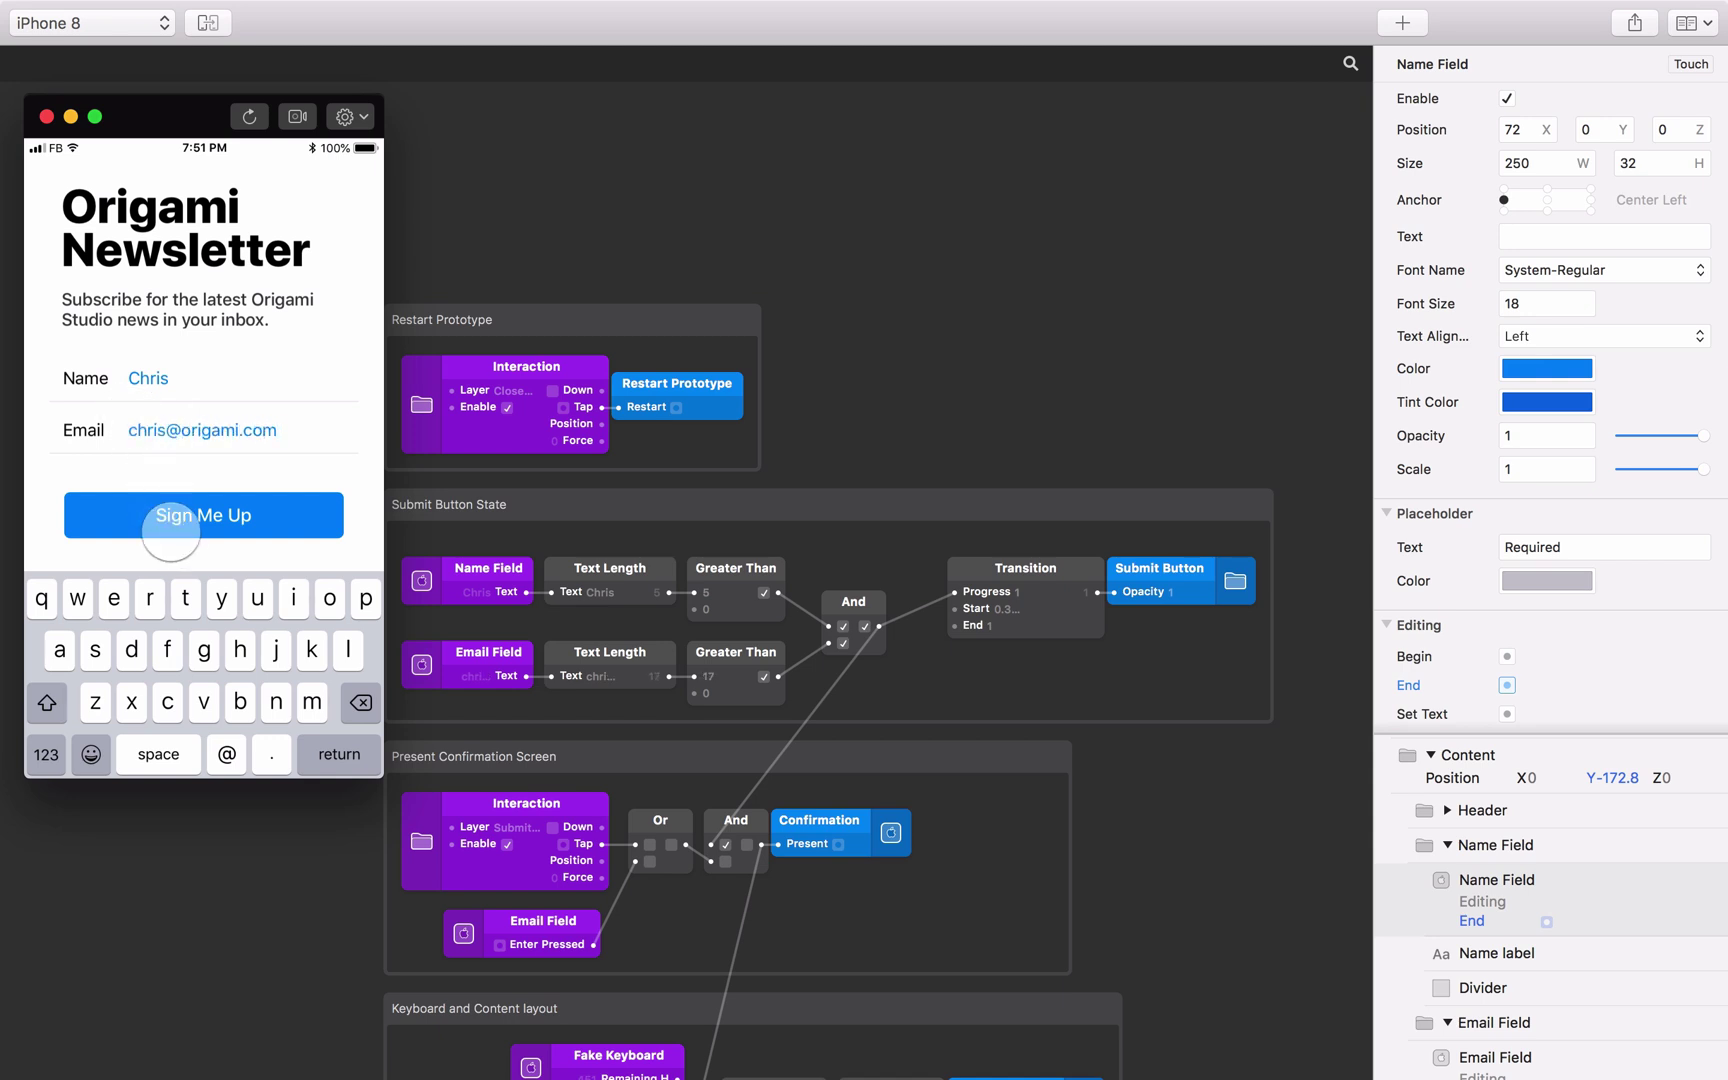
{"action": "left_click", "coordinate": [170, 530]}
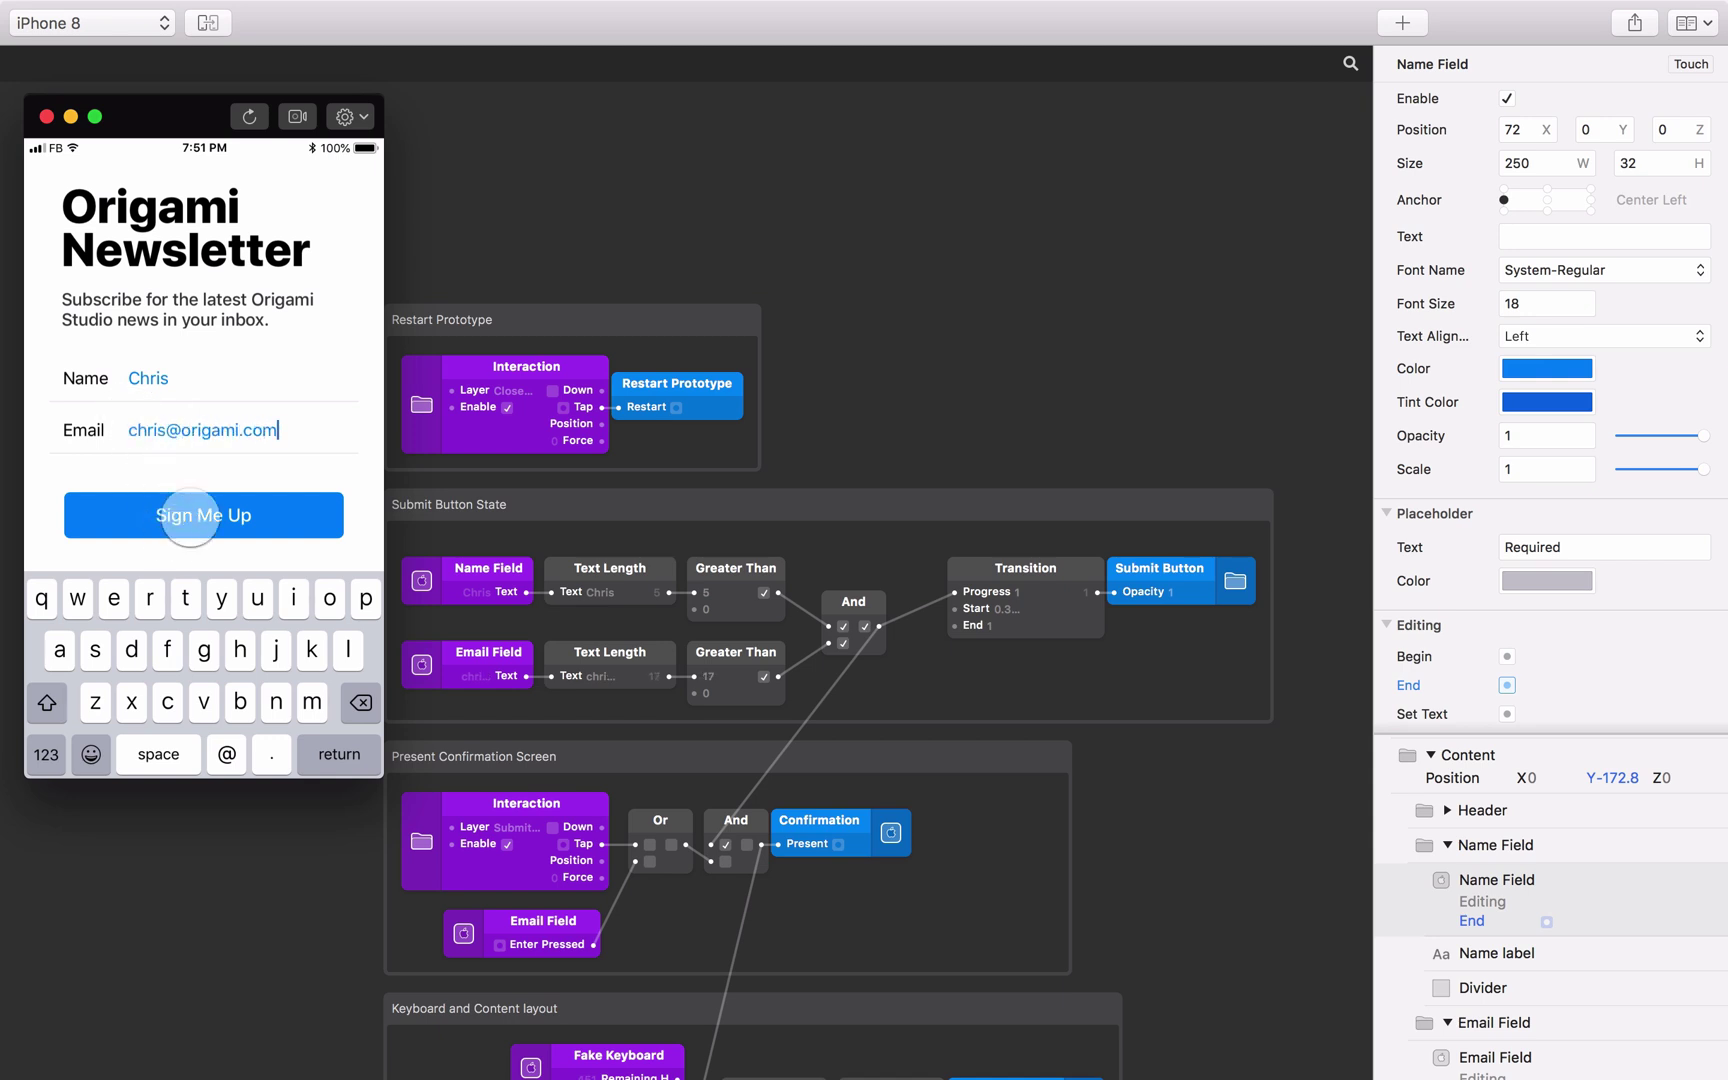